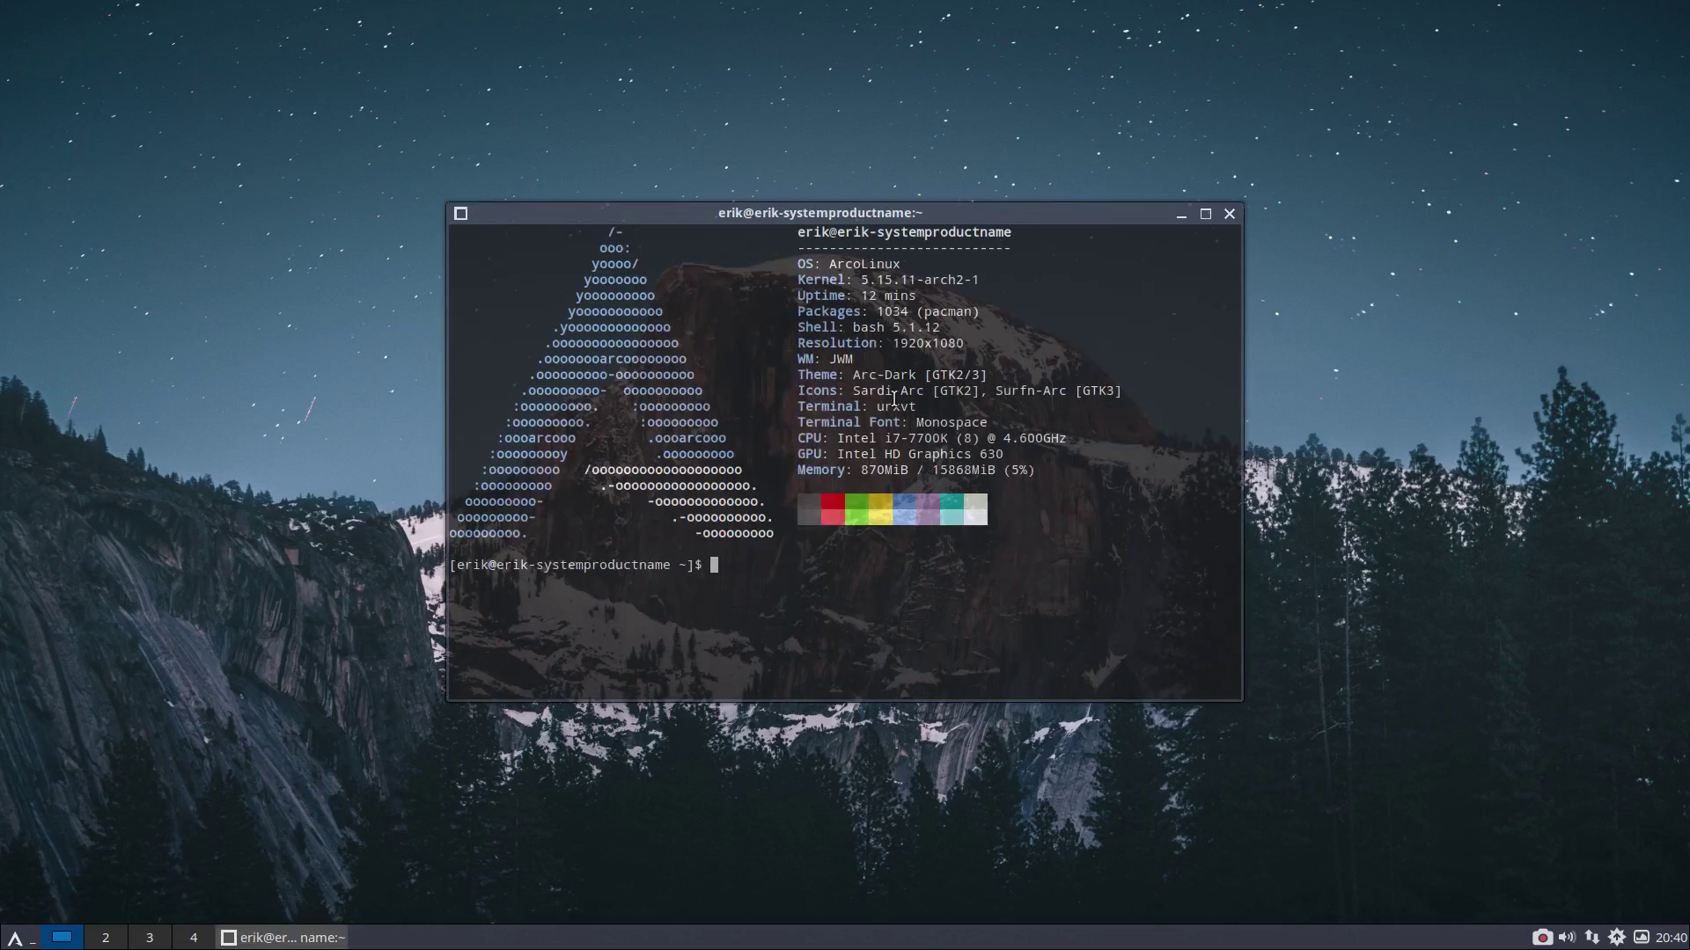
Step: Show the ArcoLinux ISO v22.01.10 release details, then run a sudo system update that finds nothing to do
type("iso")
key("Return")
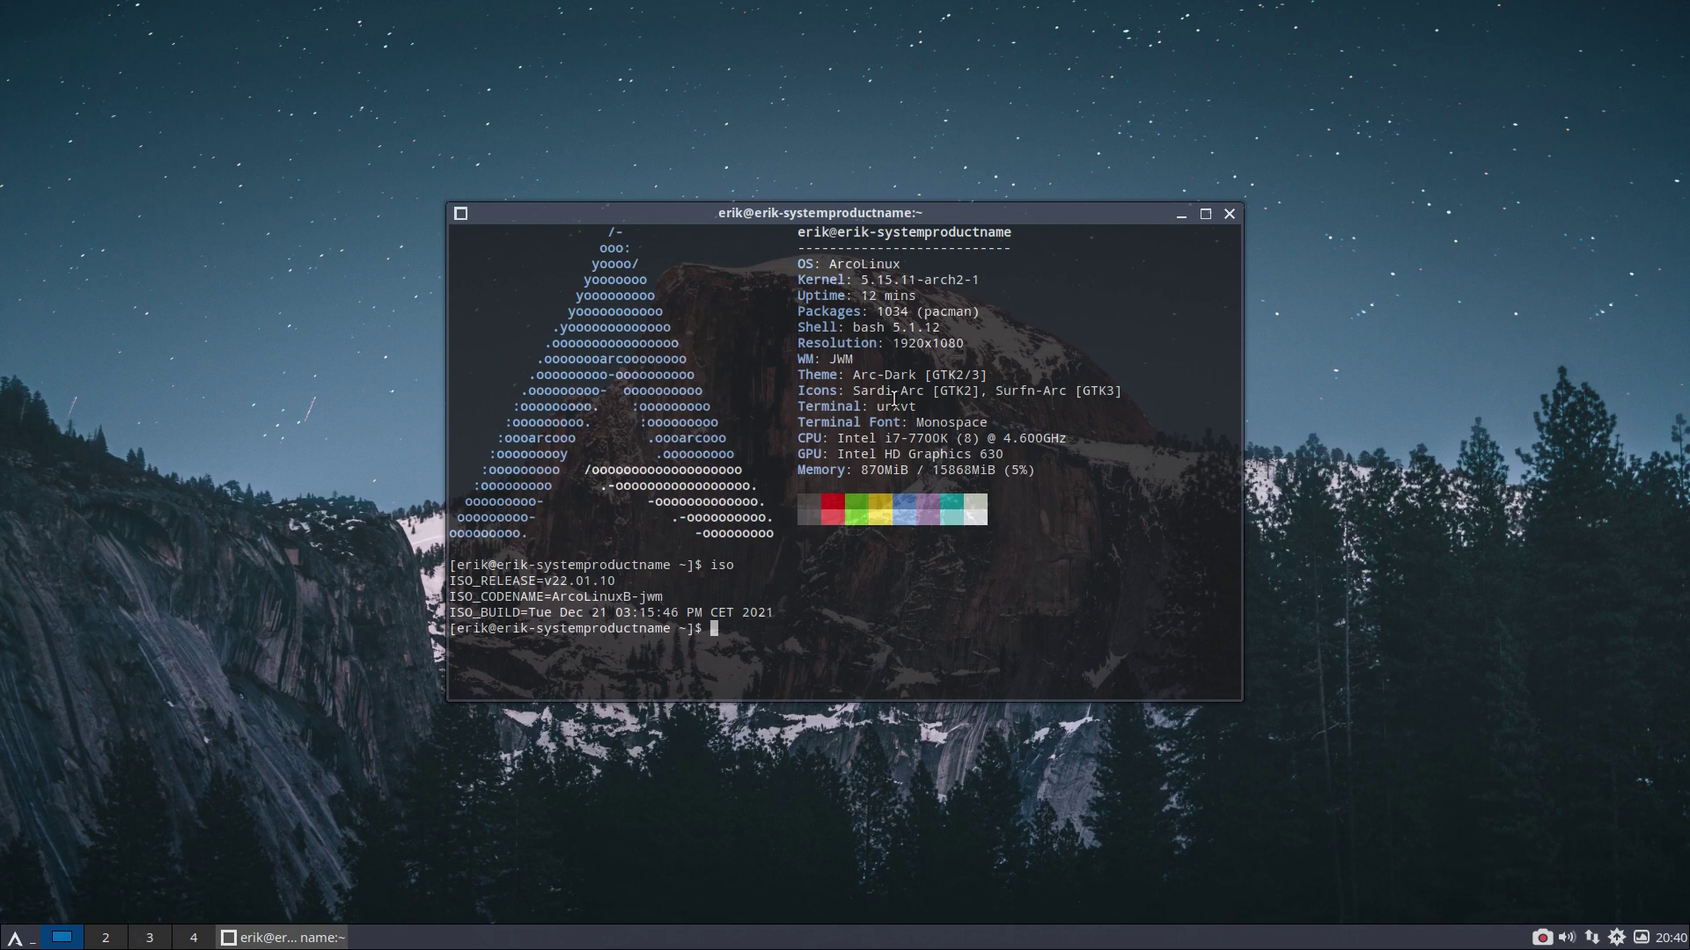
type("update")
key("Return")
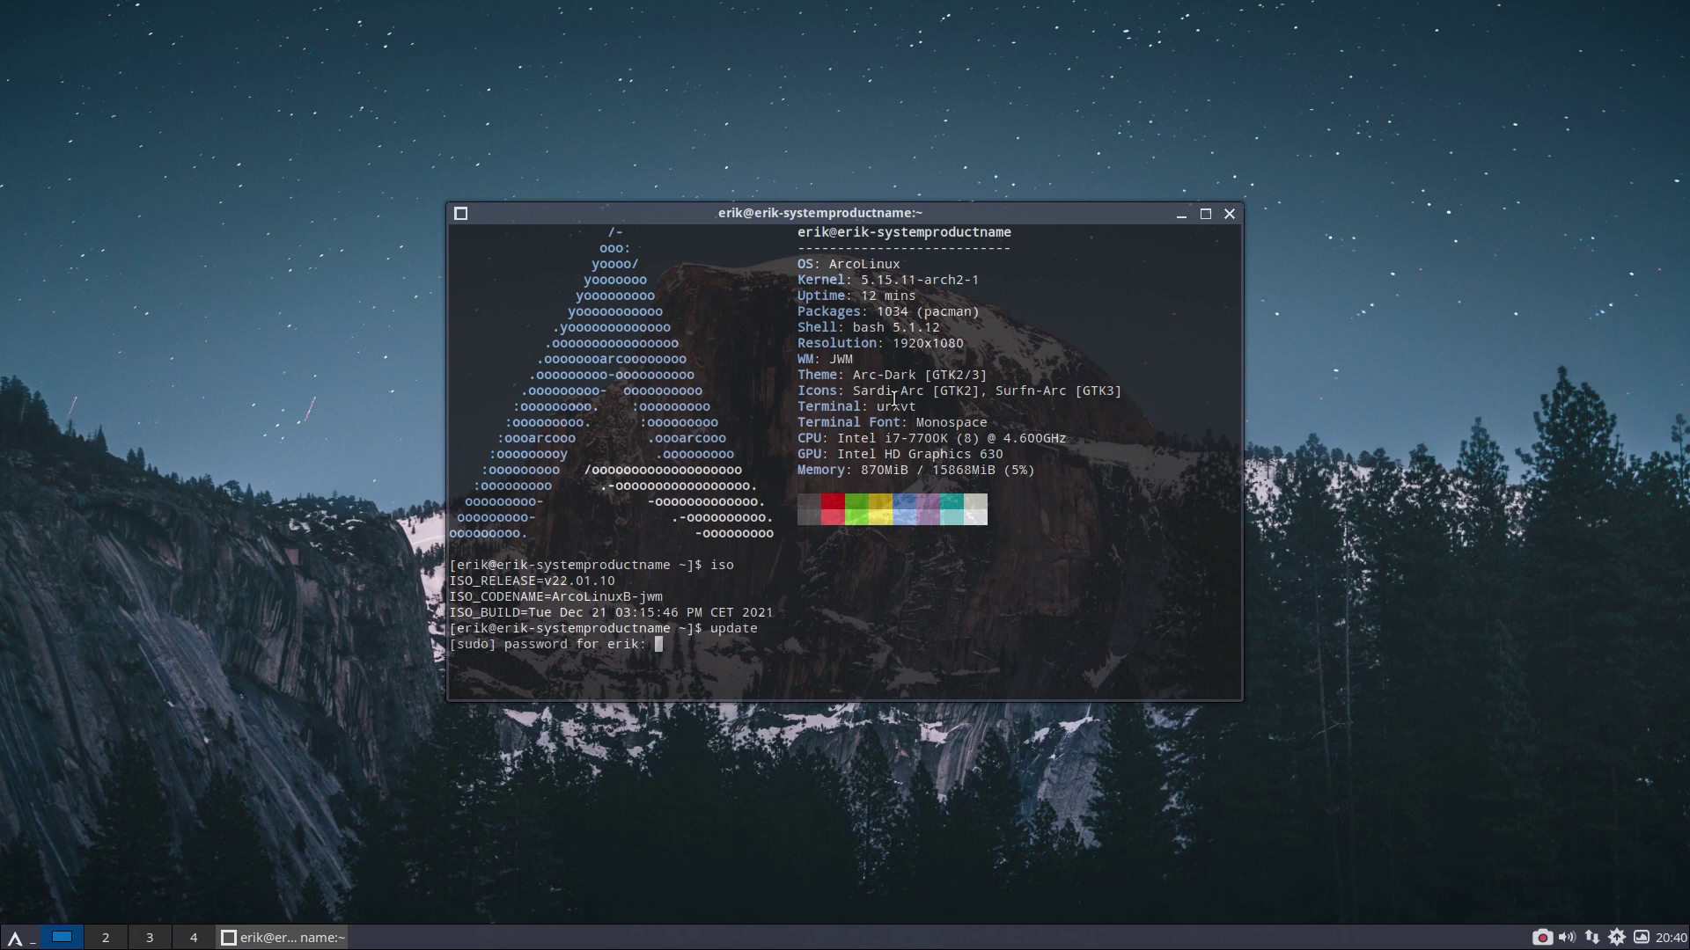
key("Return")
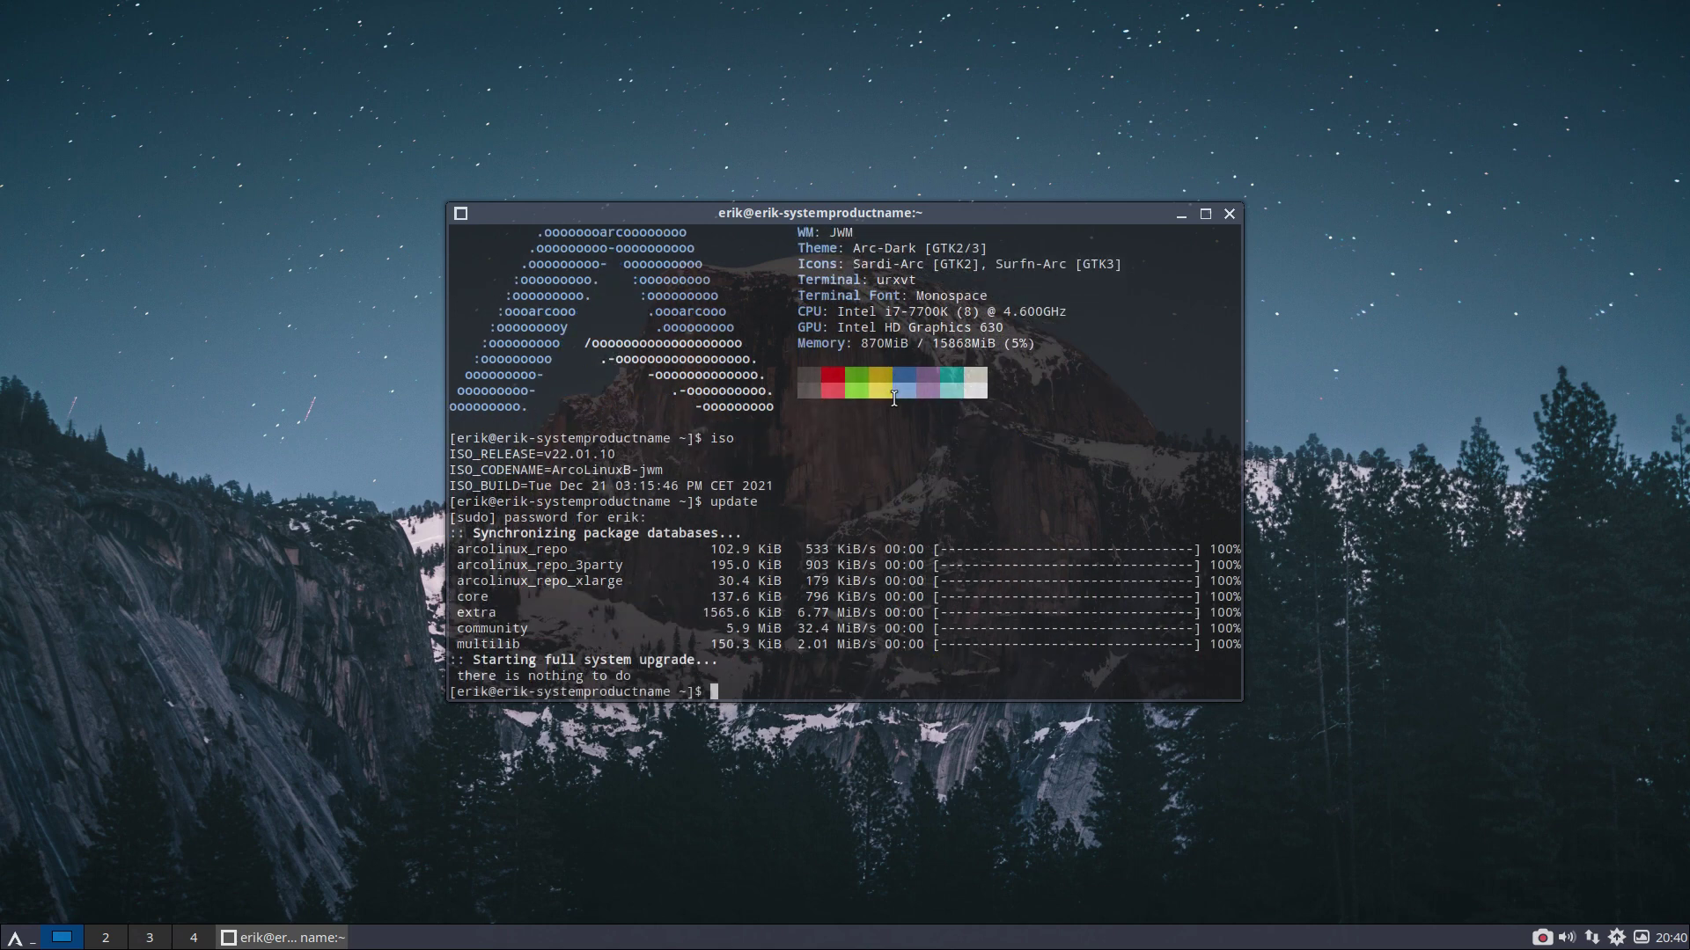
Step: Close the terminal and browse the JWM application menu and its Accessories submenu
left_click(1229, 214)
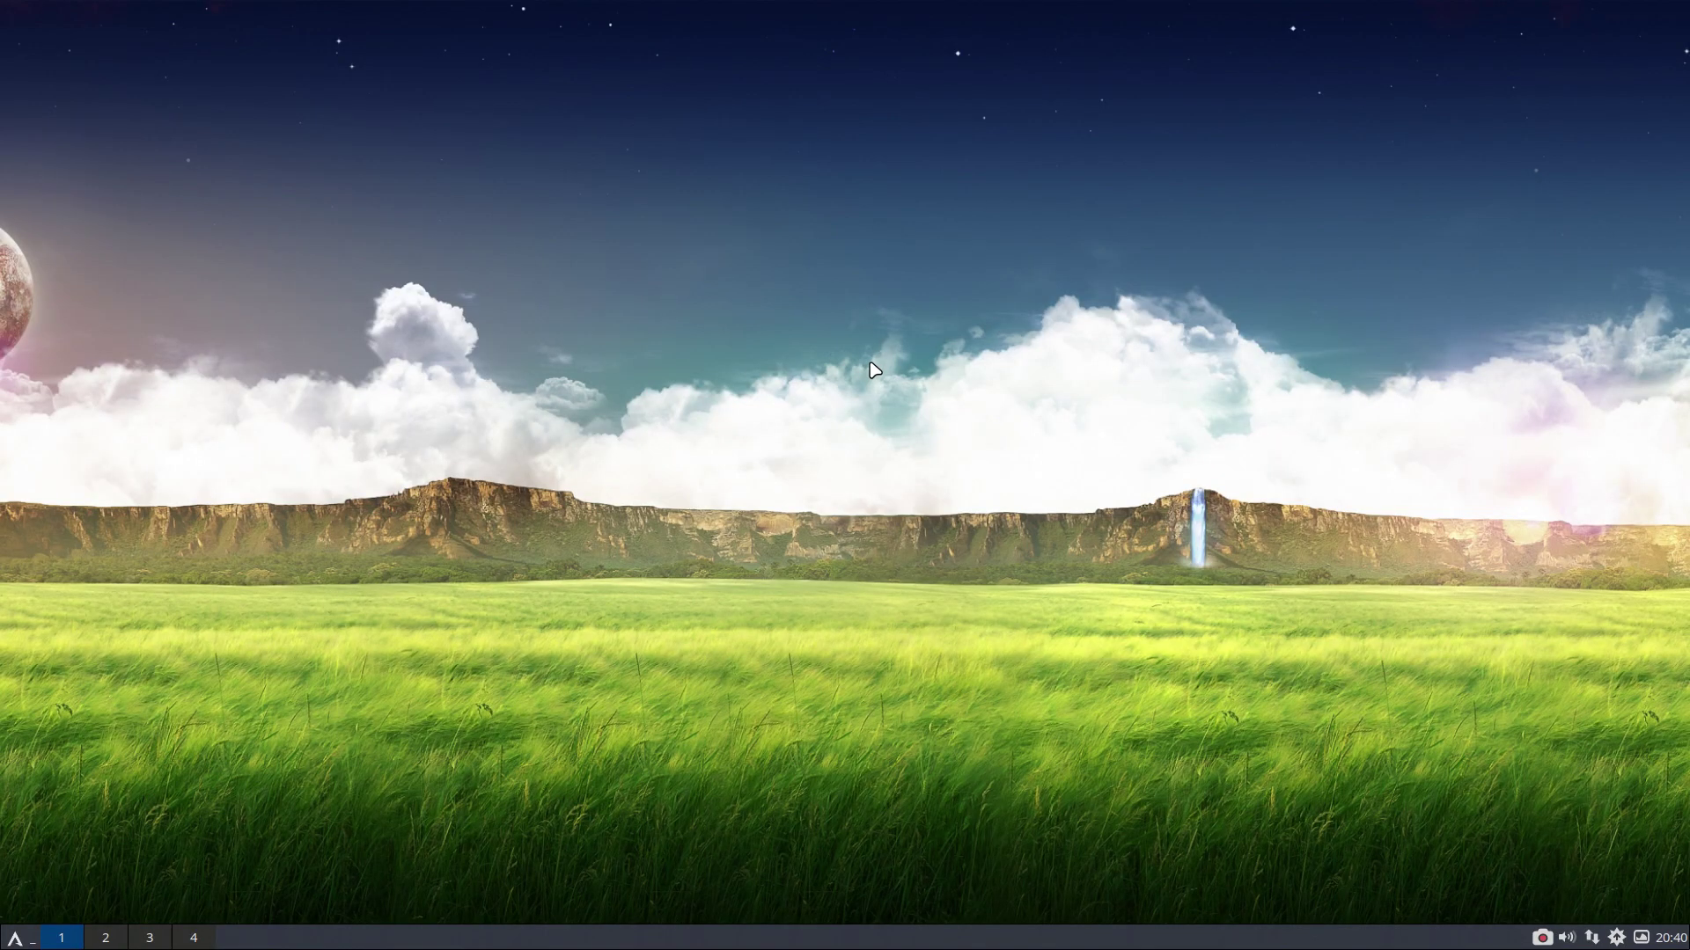
left_click(12, 940)
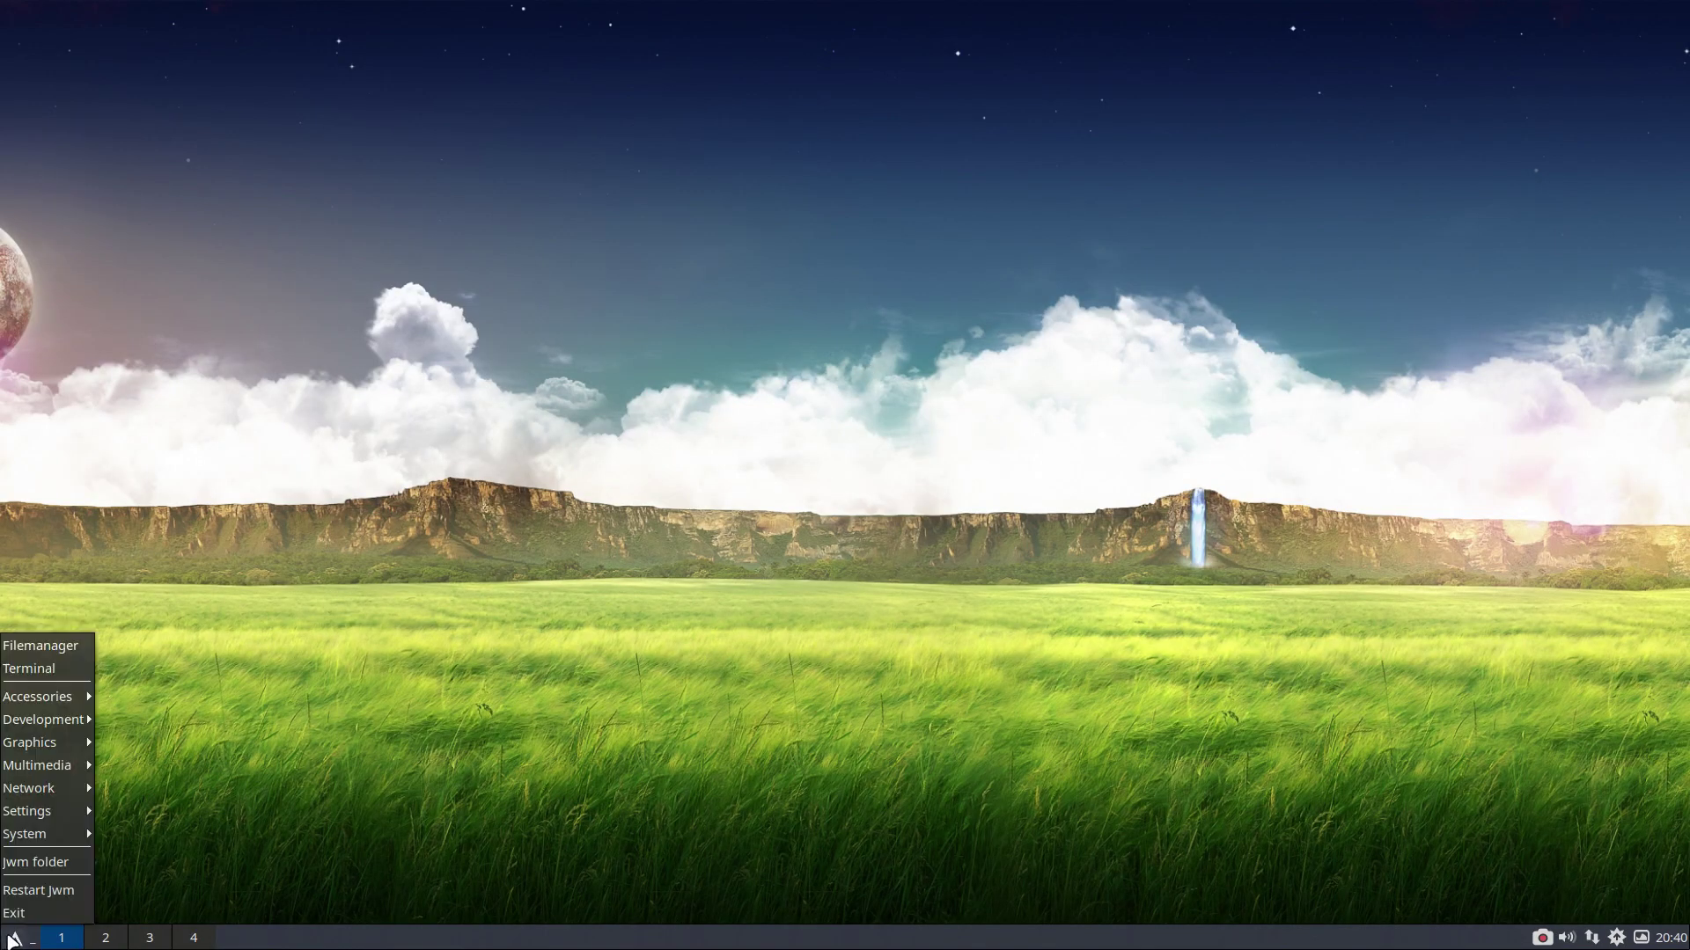
mouse_move(61, 847)
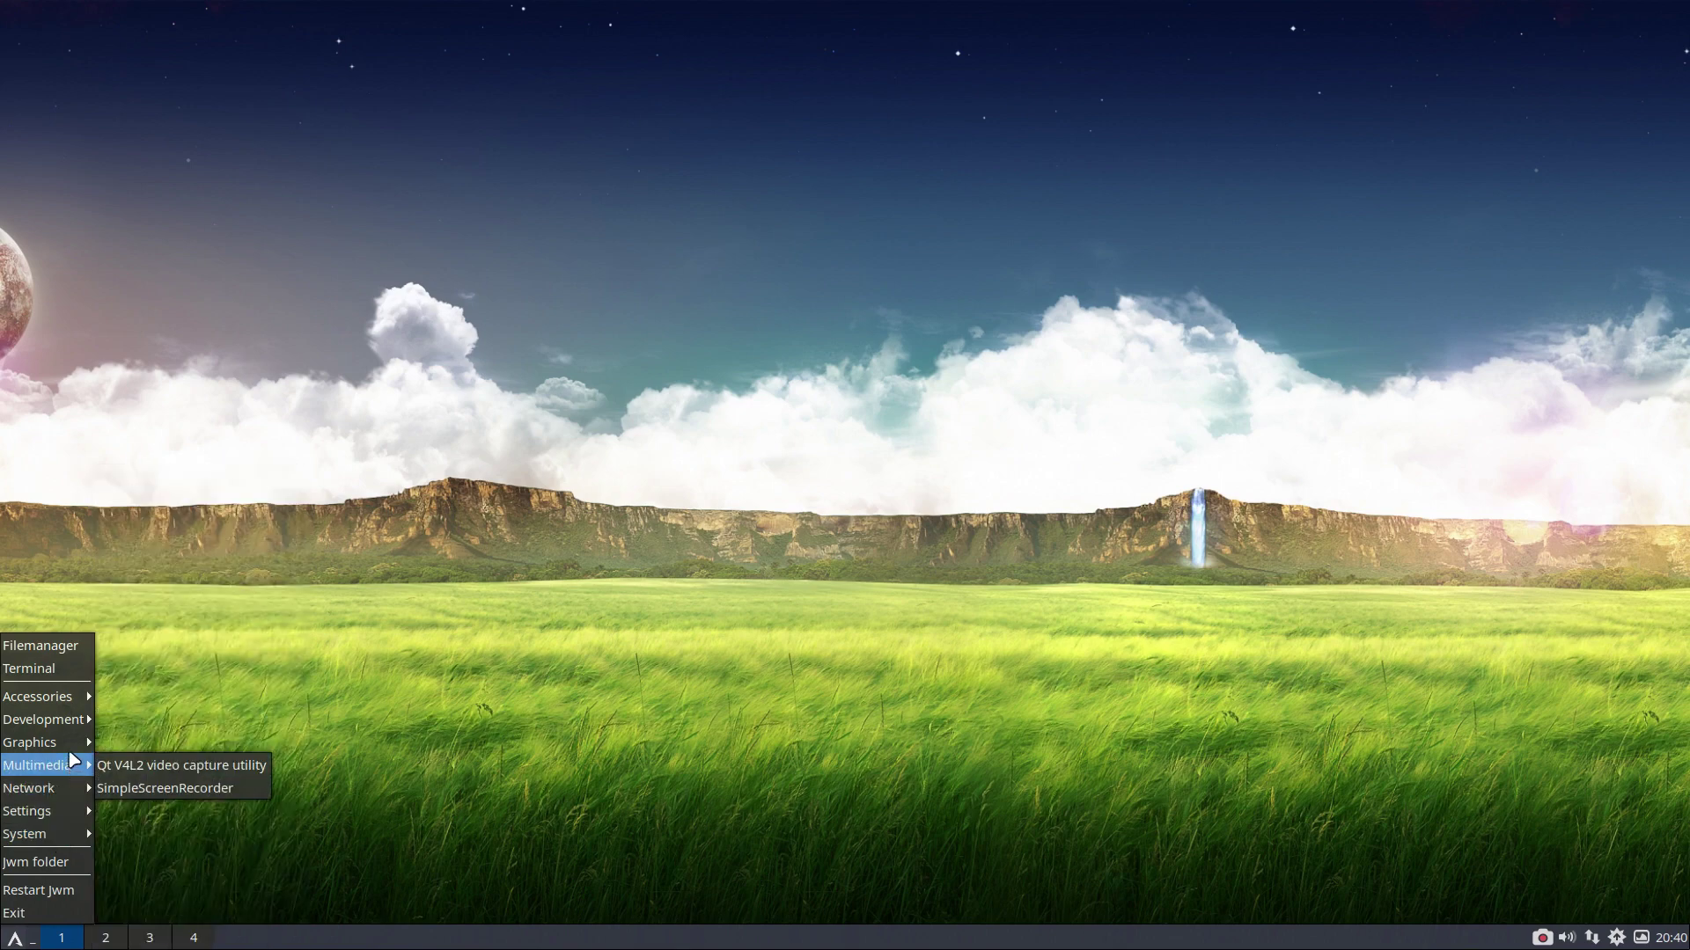
left_click(444, 302)
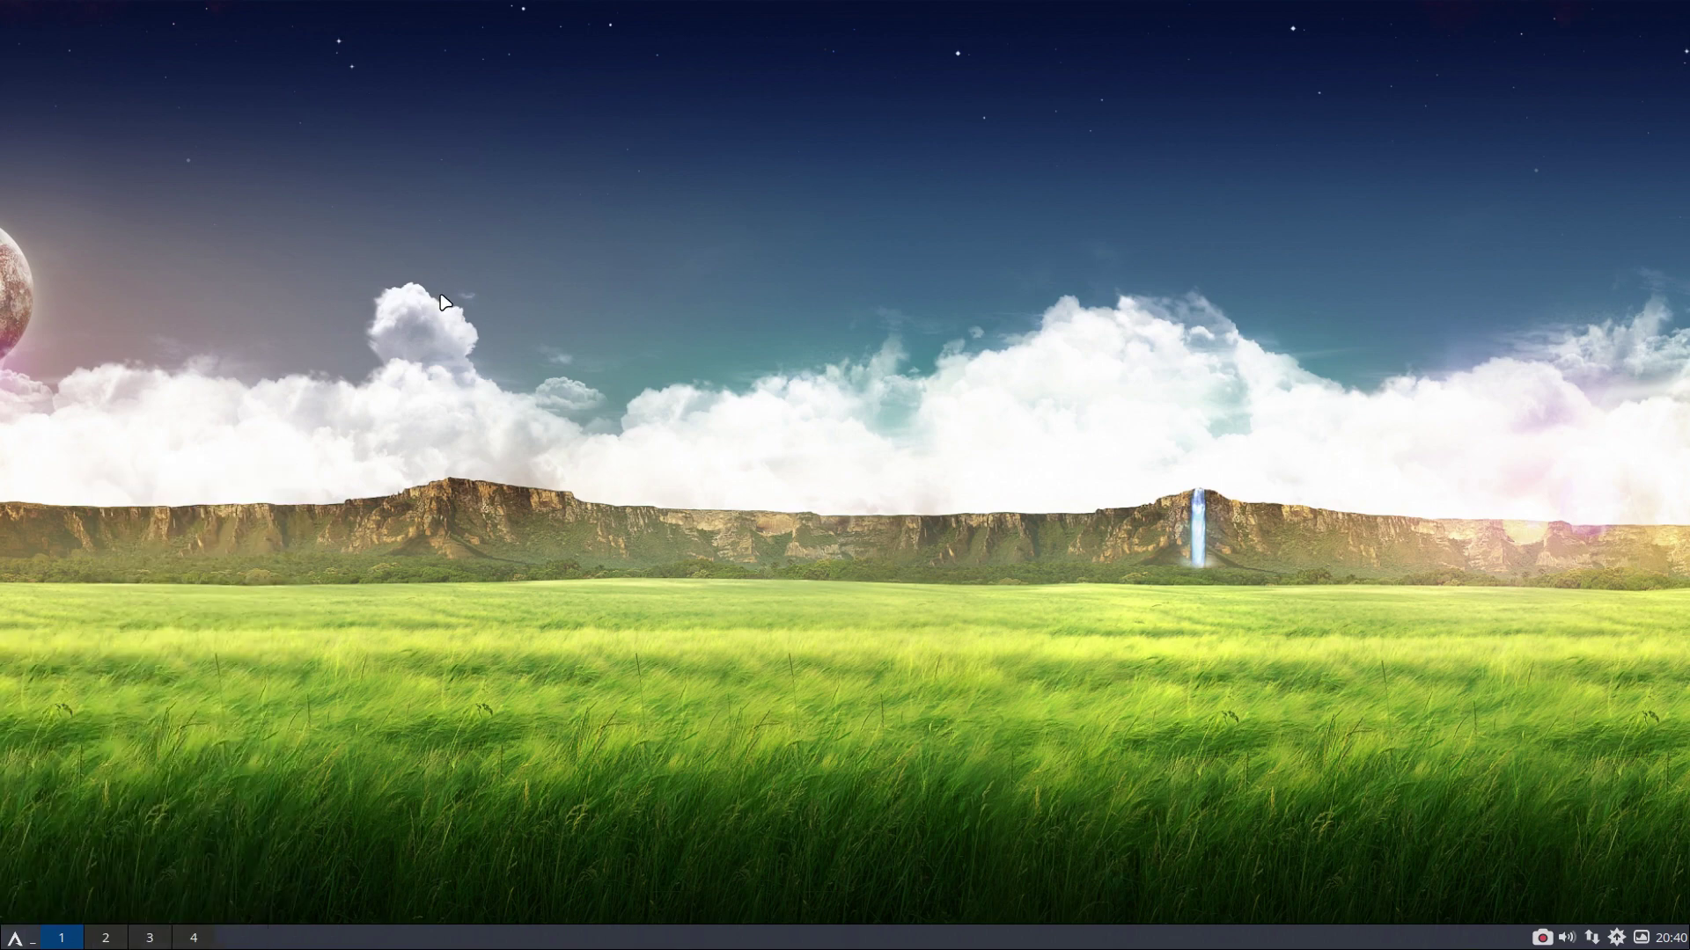
left_click(444, 302)
mouse_move(485, 361)
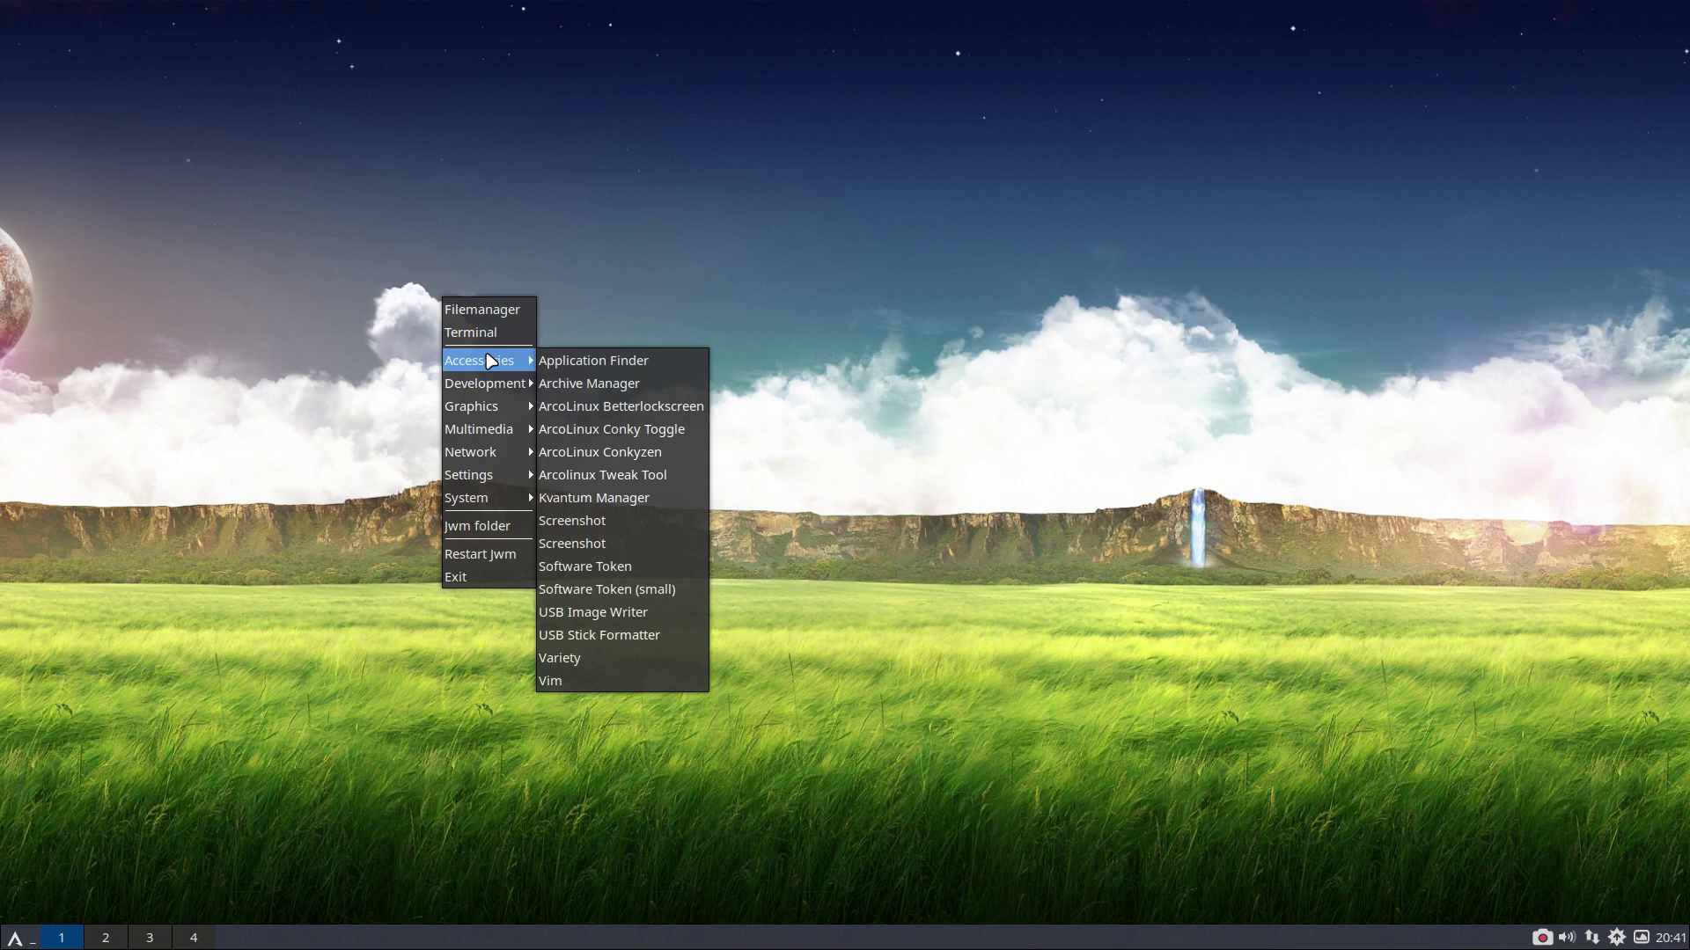
left_click(1022, 325)
left_click(1130, 242)
Step: From the desktop root menu, open the file manager on the home folder, then close it
left_click(1396, 145)
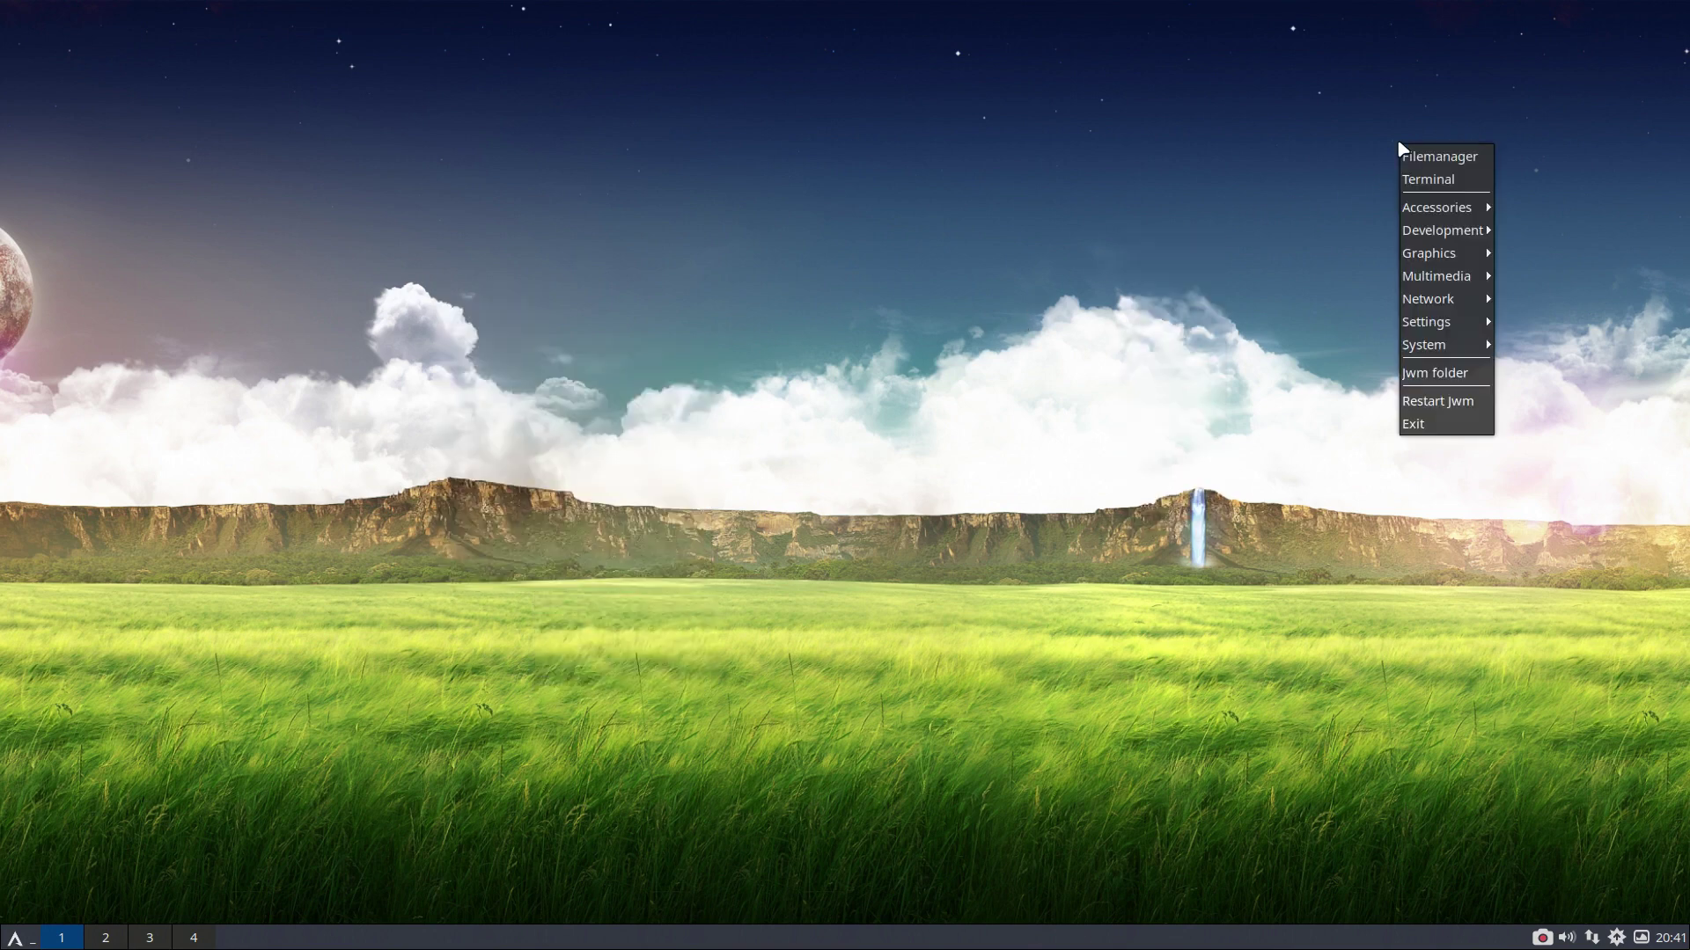
left_click(364, 680)
left_click(9, 940)
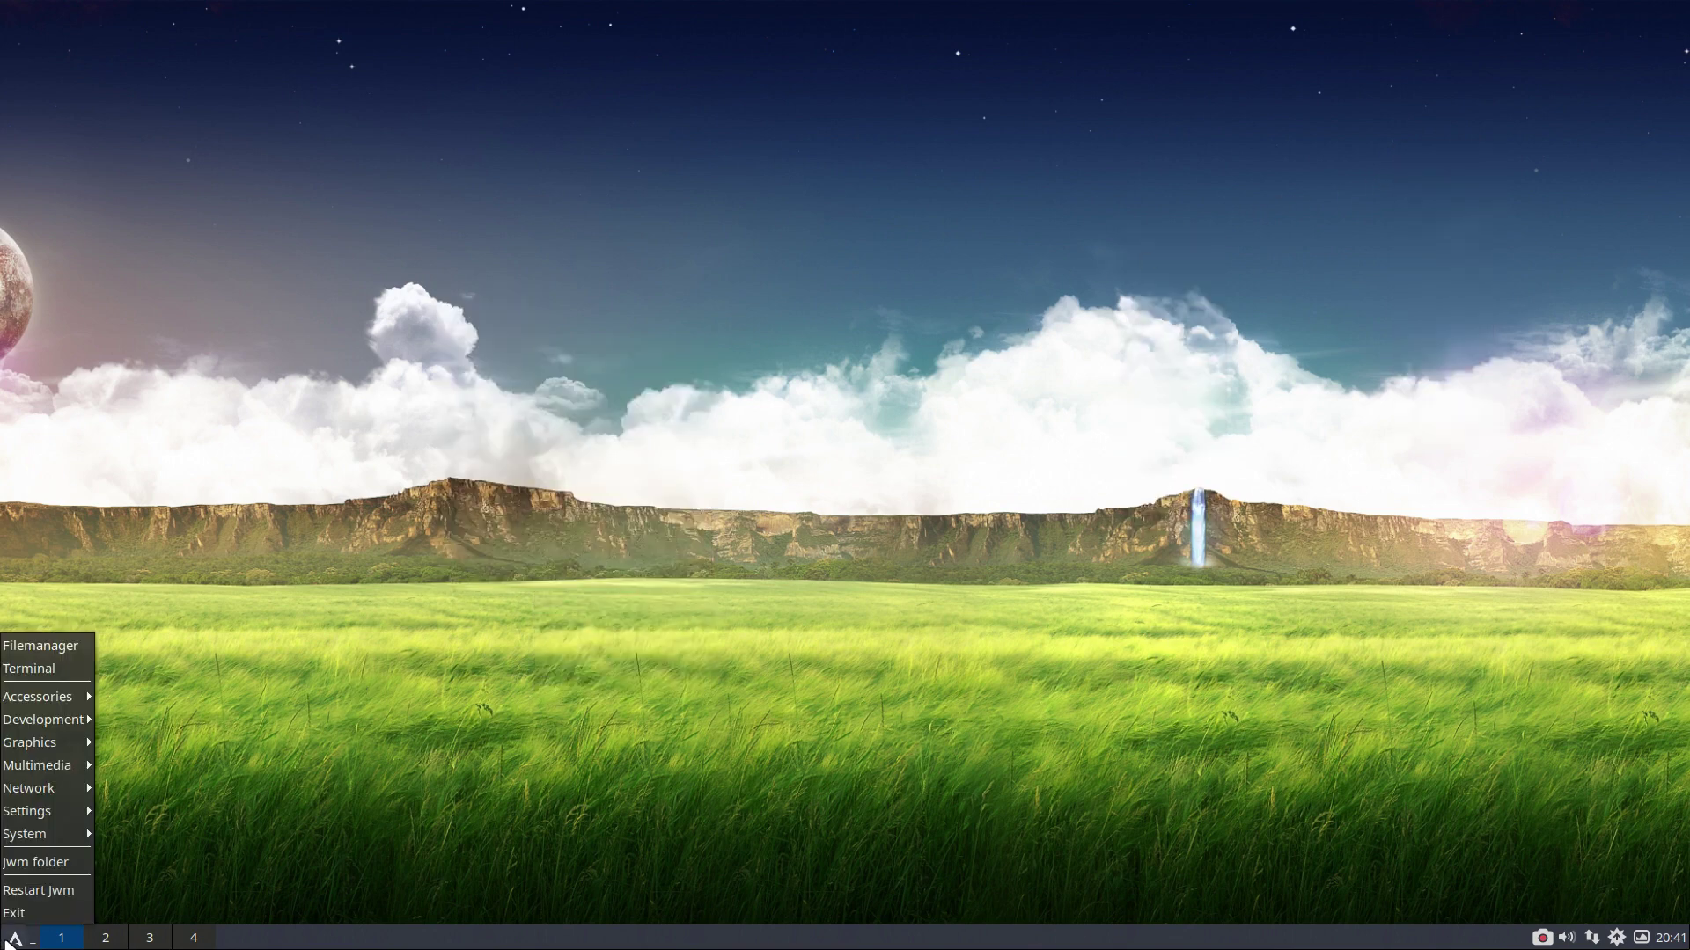
left_click(298, 255)
left_click(391, 194)
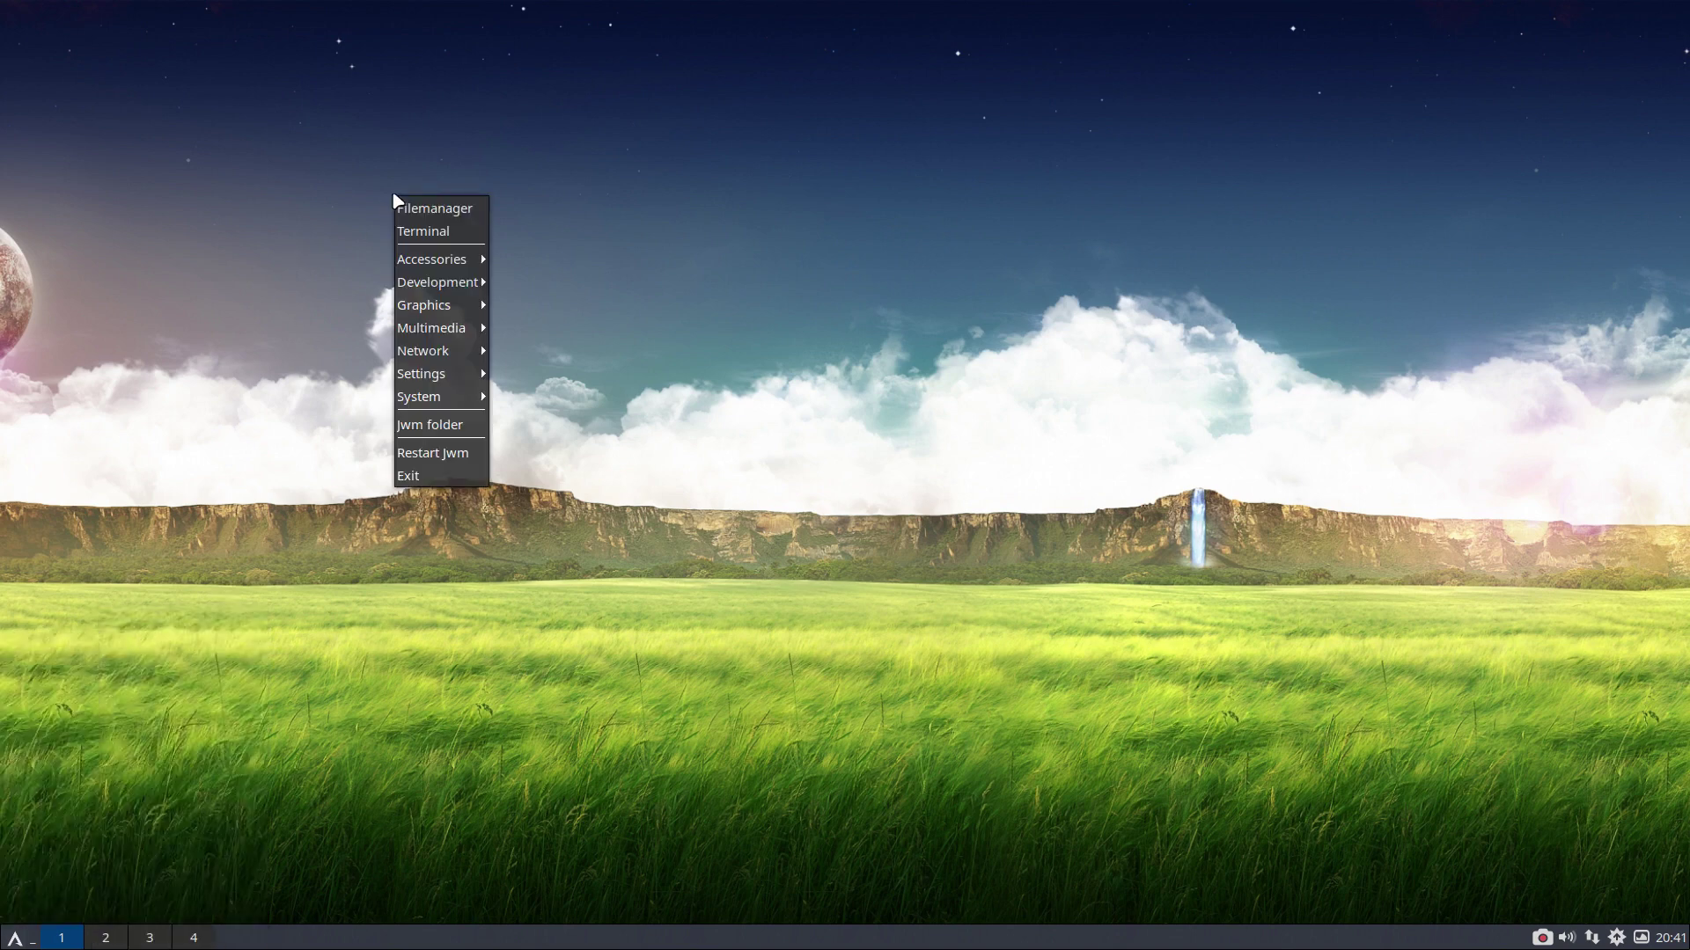
left_click(639, 189)
left_click(640, 189)
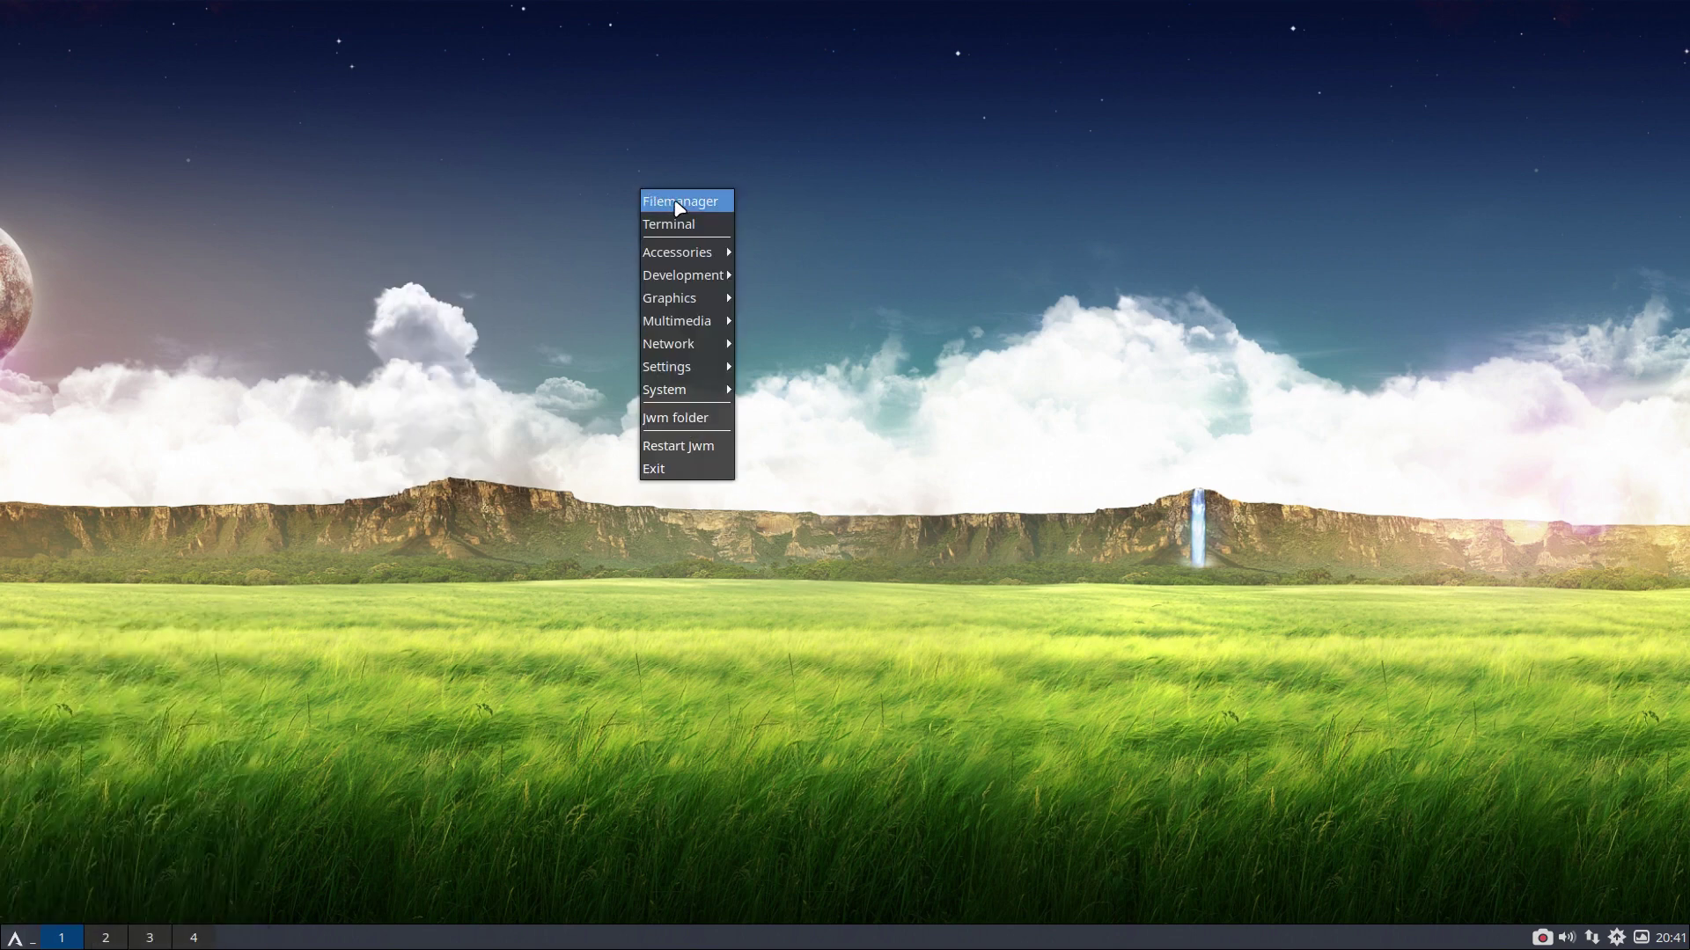
left_click(653, 202)
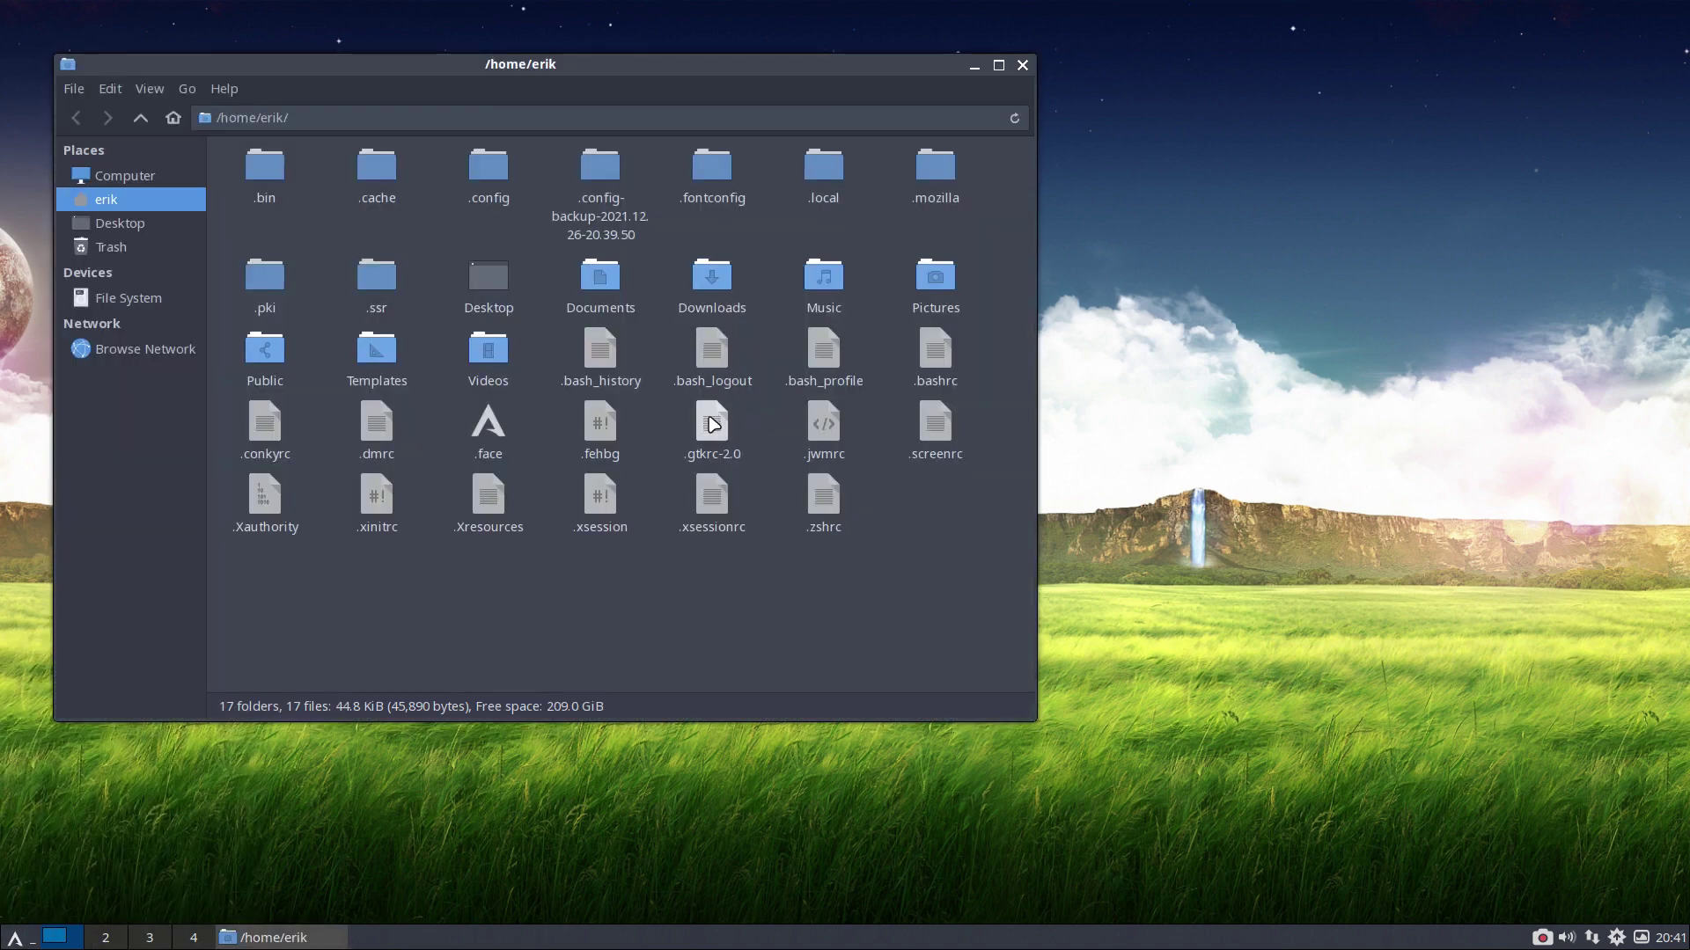
left_click(1022, 66)
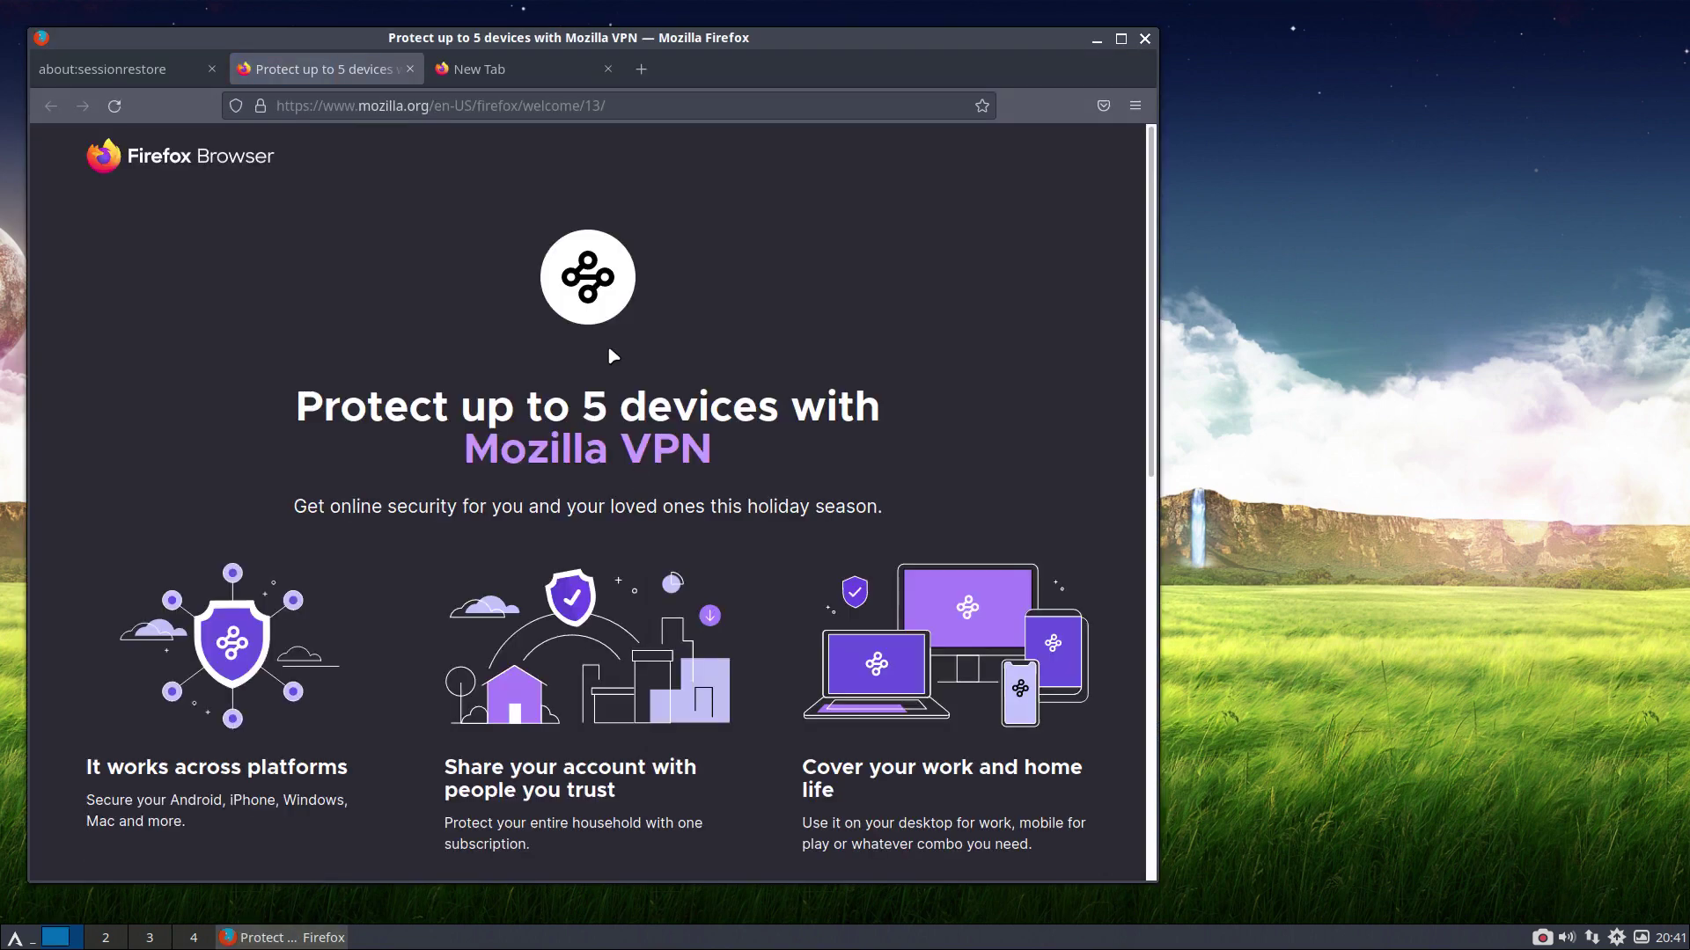
Step: Search 'arch wiki jwm', open the JWM ArchWiki page maximized, and zoom it to 120%
left_click(545, 107)
type("arc")
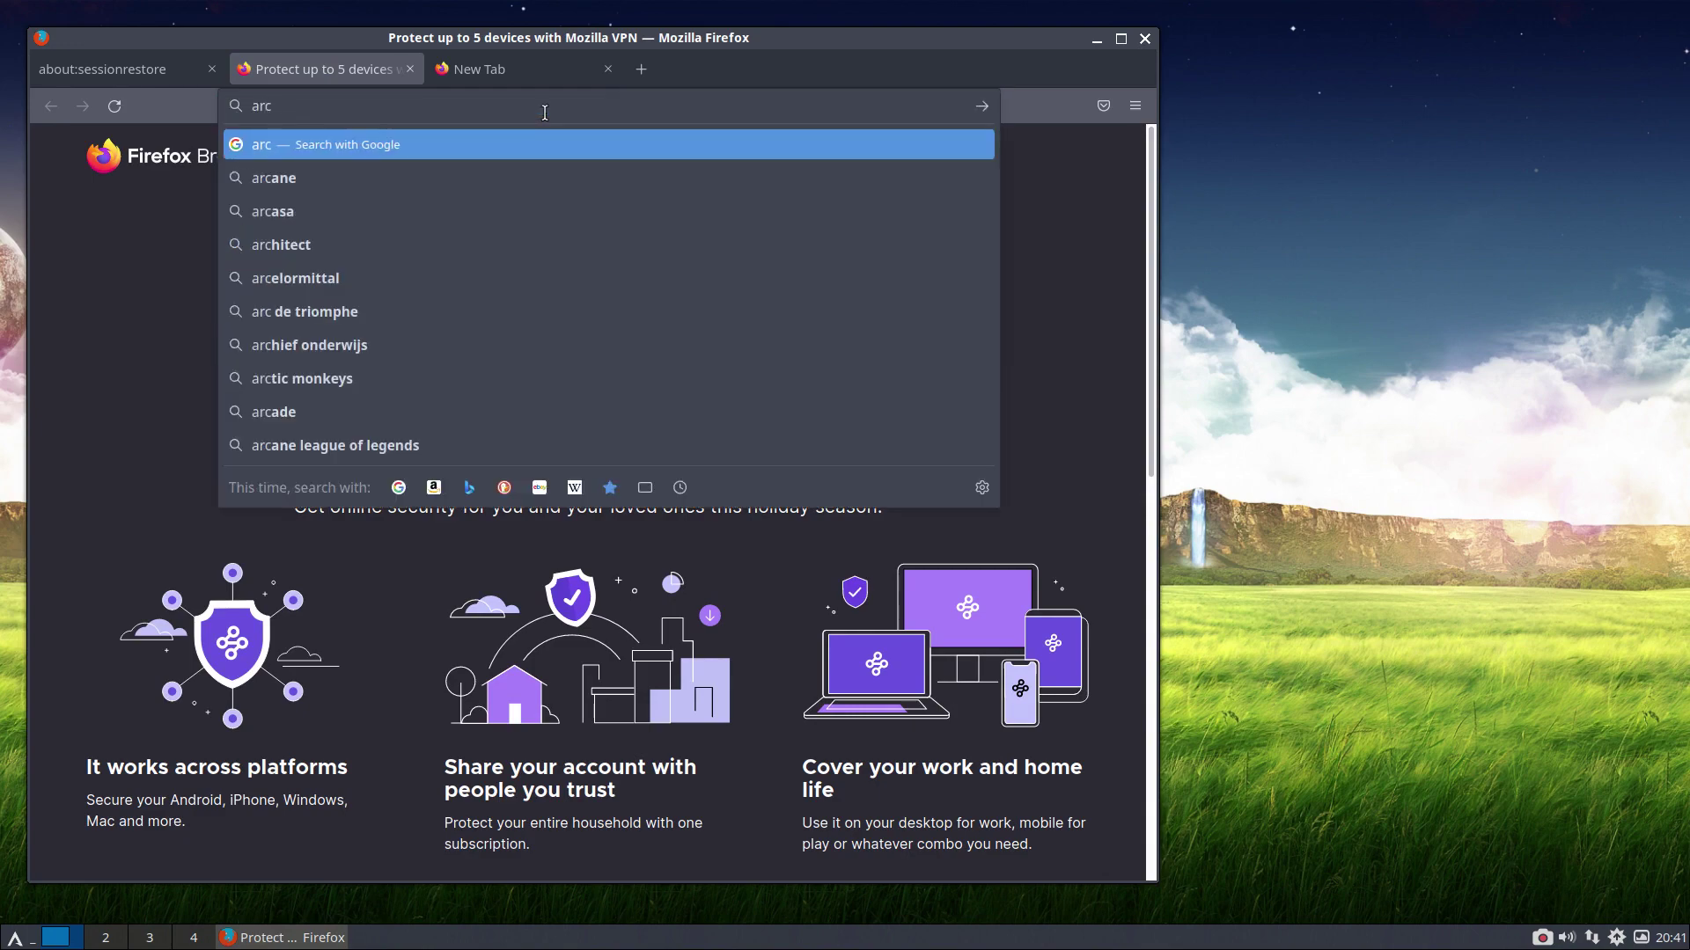
type("h wiki jwm")
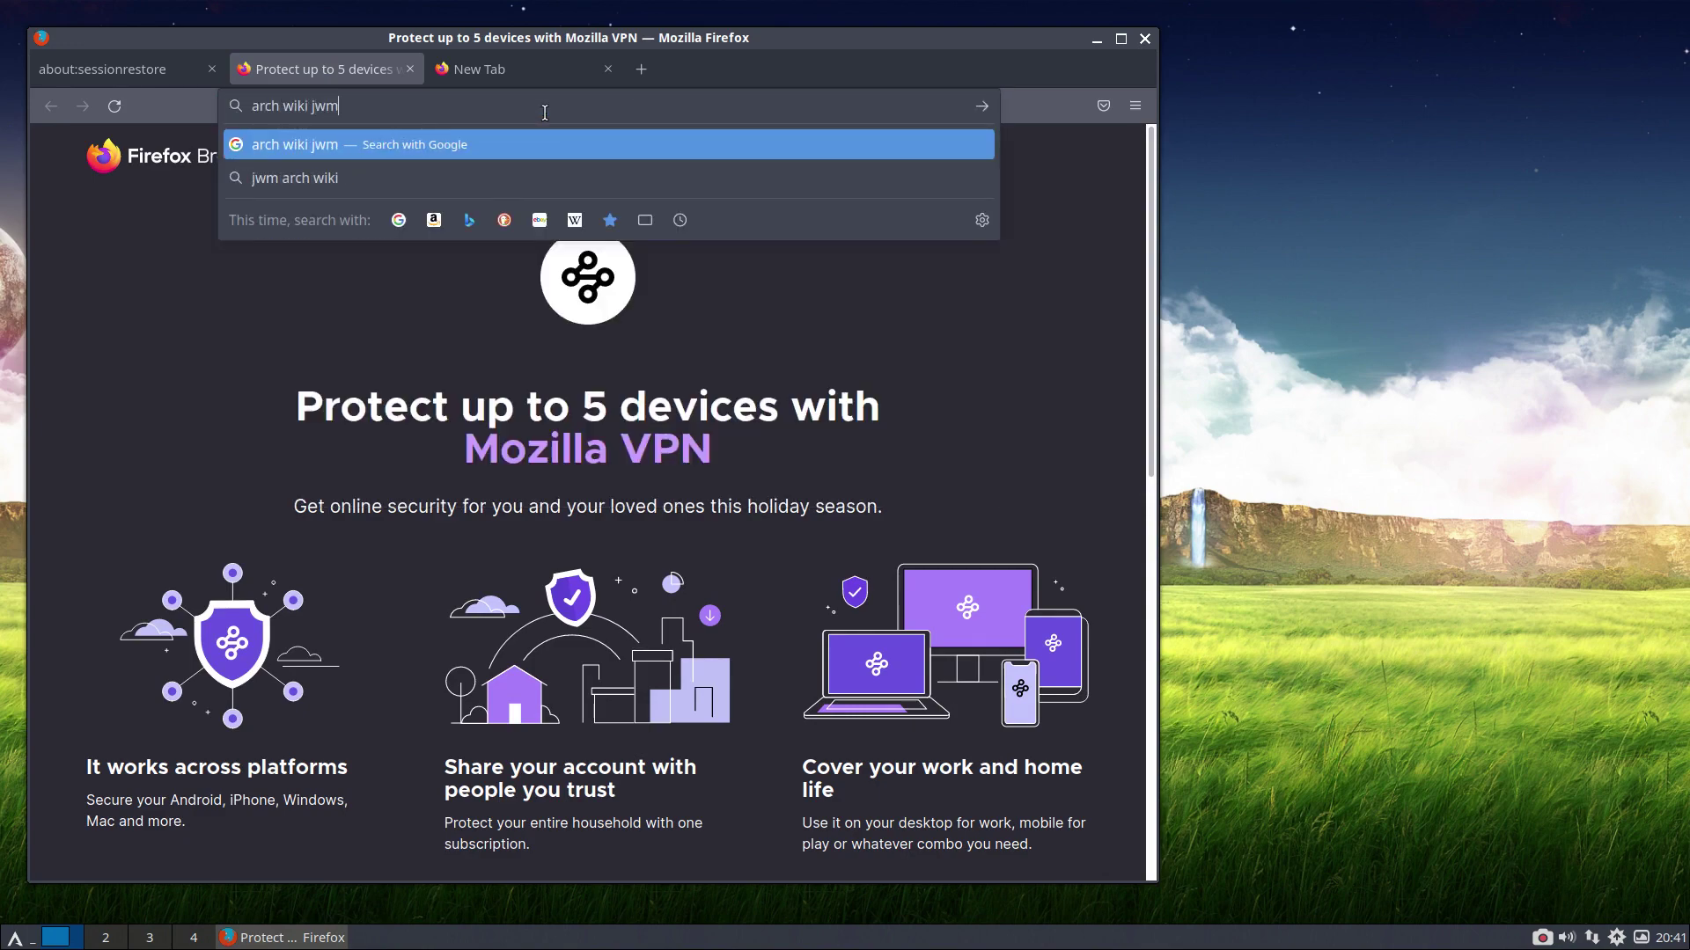
key("Return")
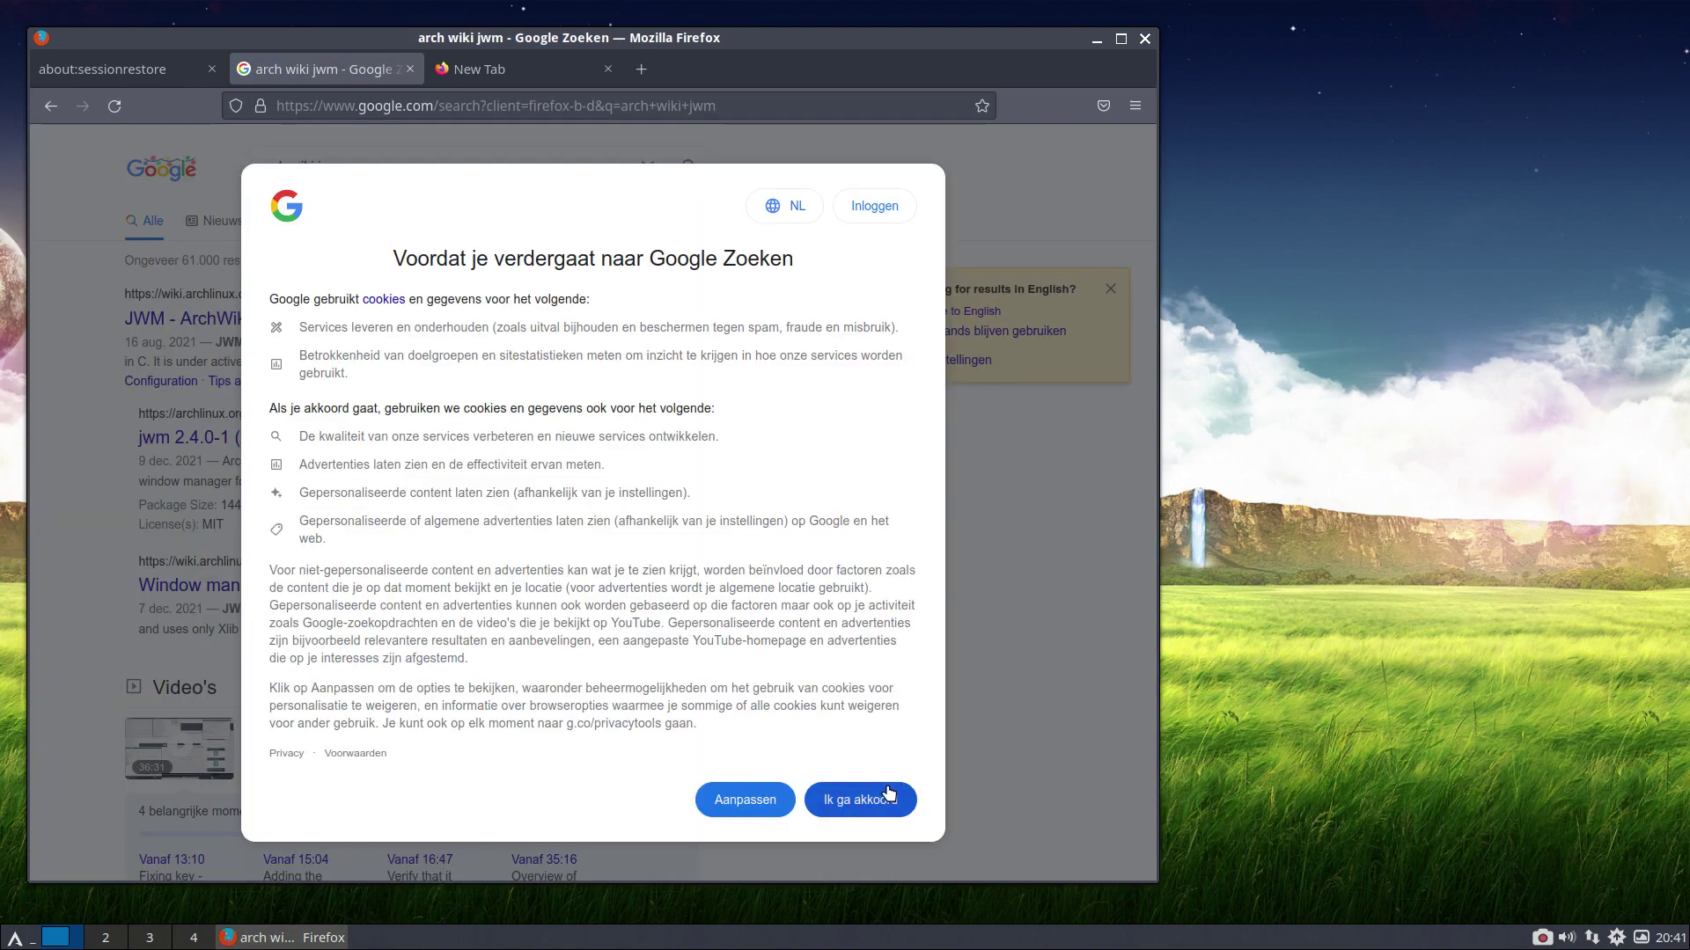
left_click(889, 797)
left_click(1121, 39)
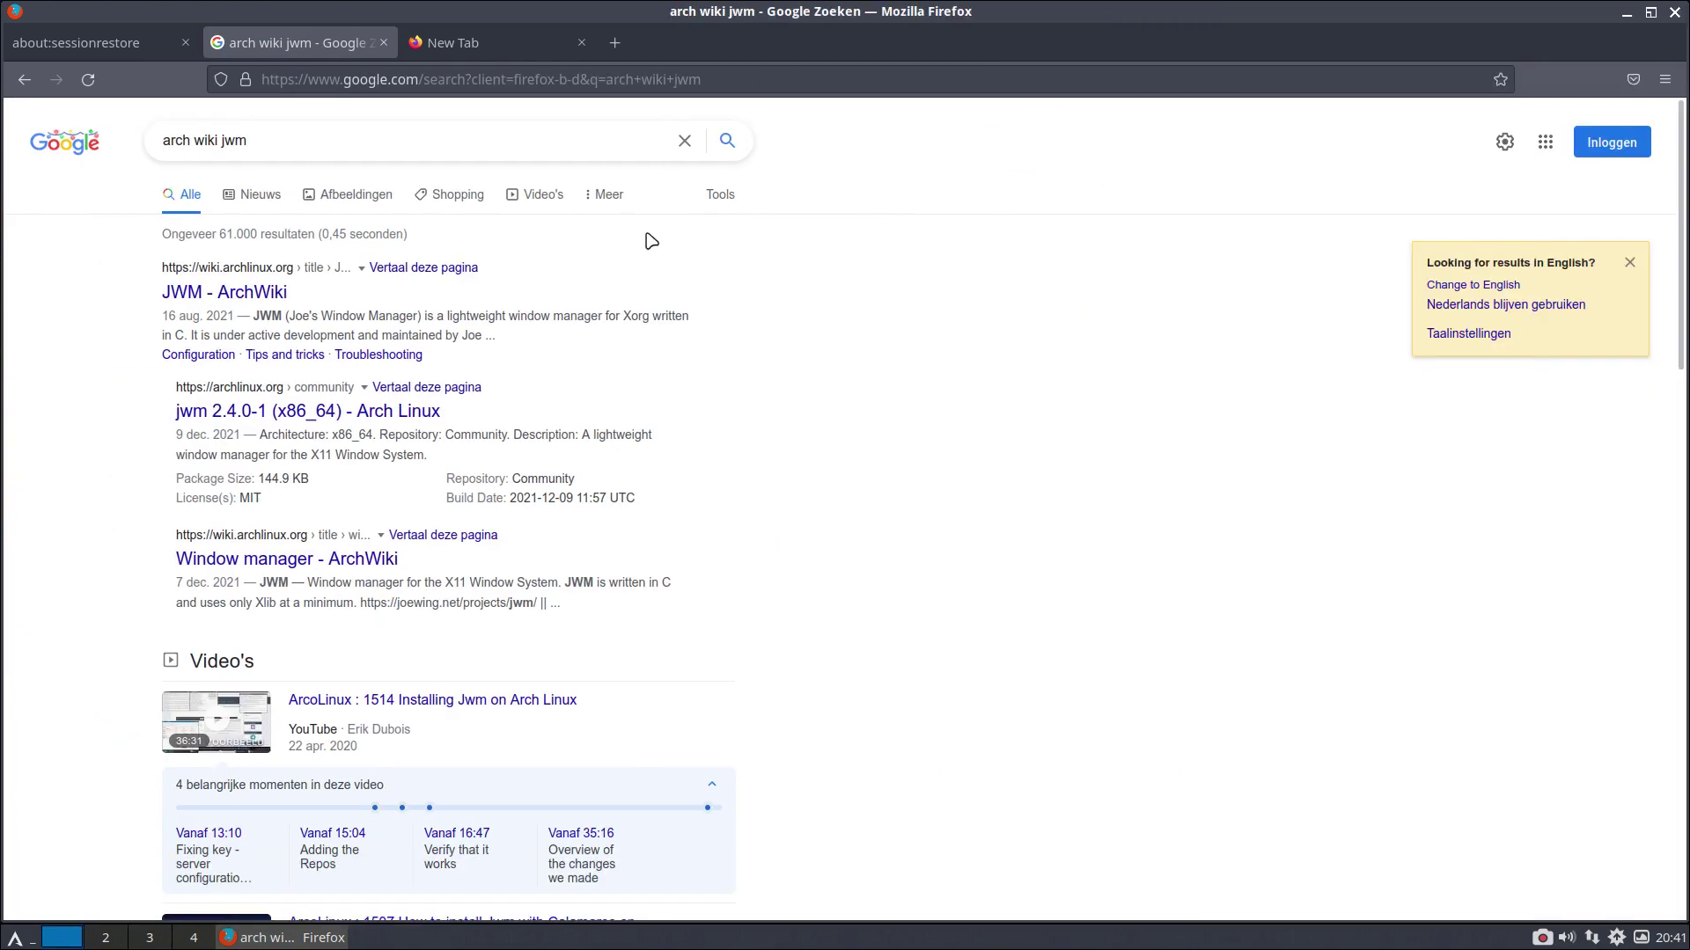
left_click(262, 303)
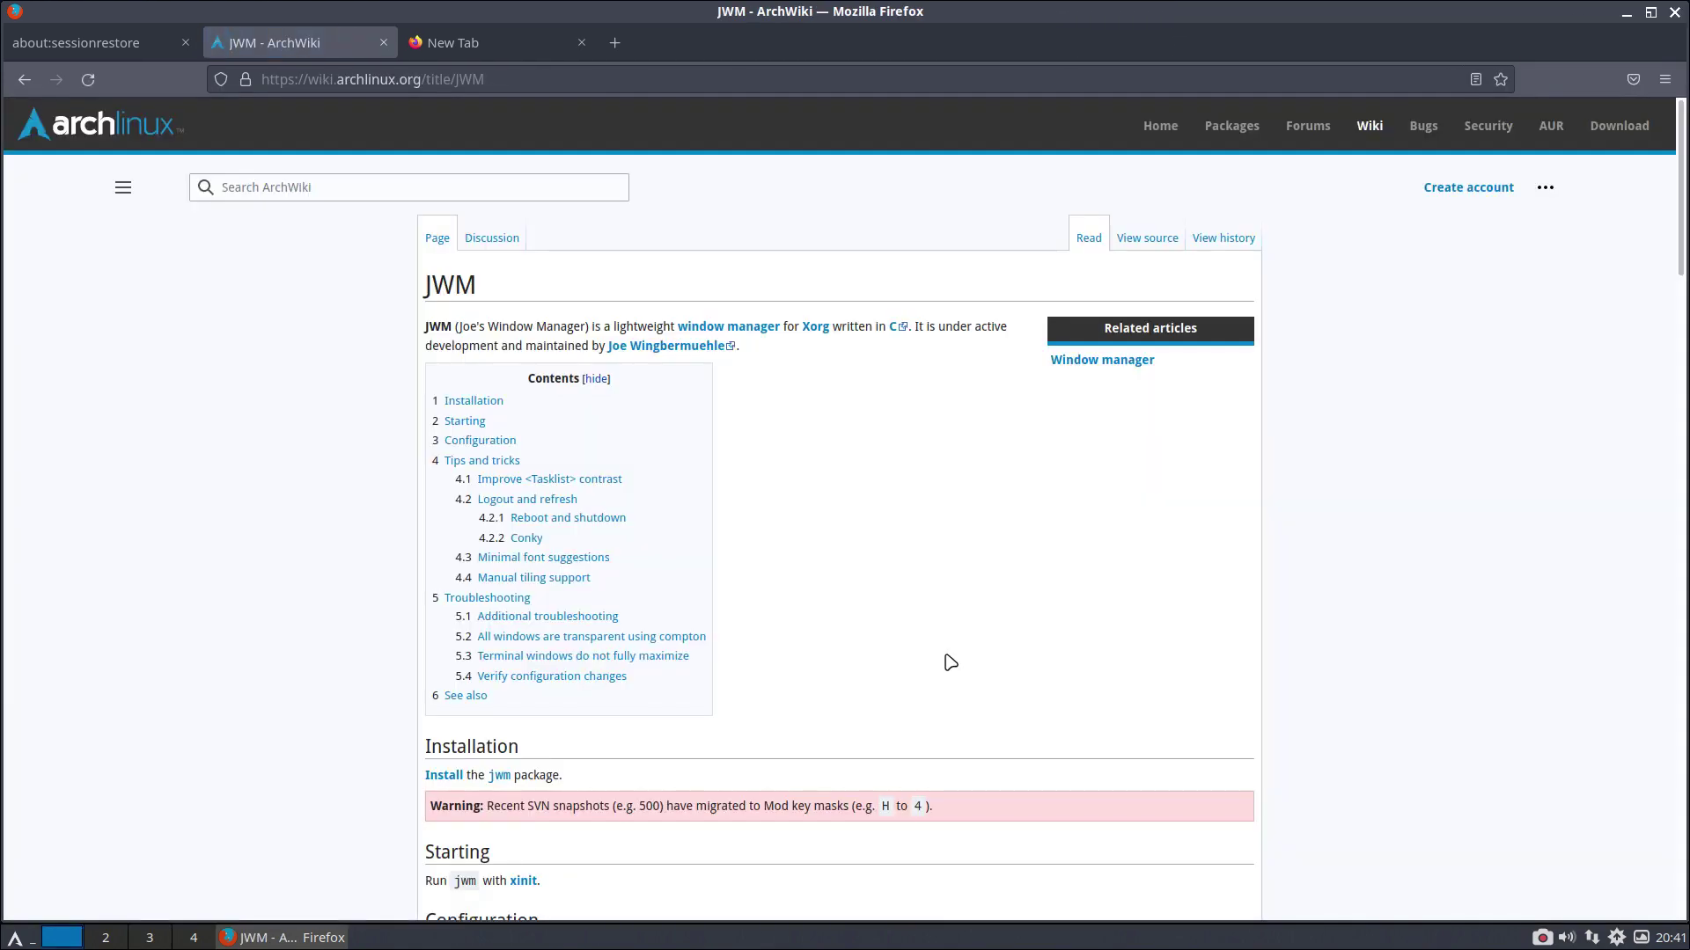
key("ctrl+plus")
key("ctrl+plus")
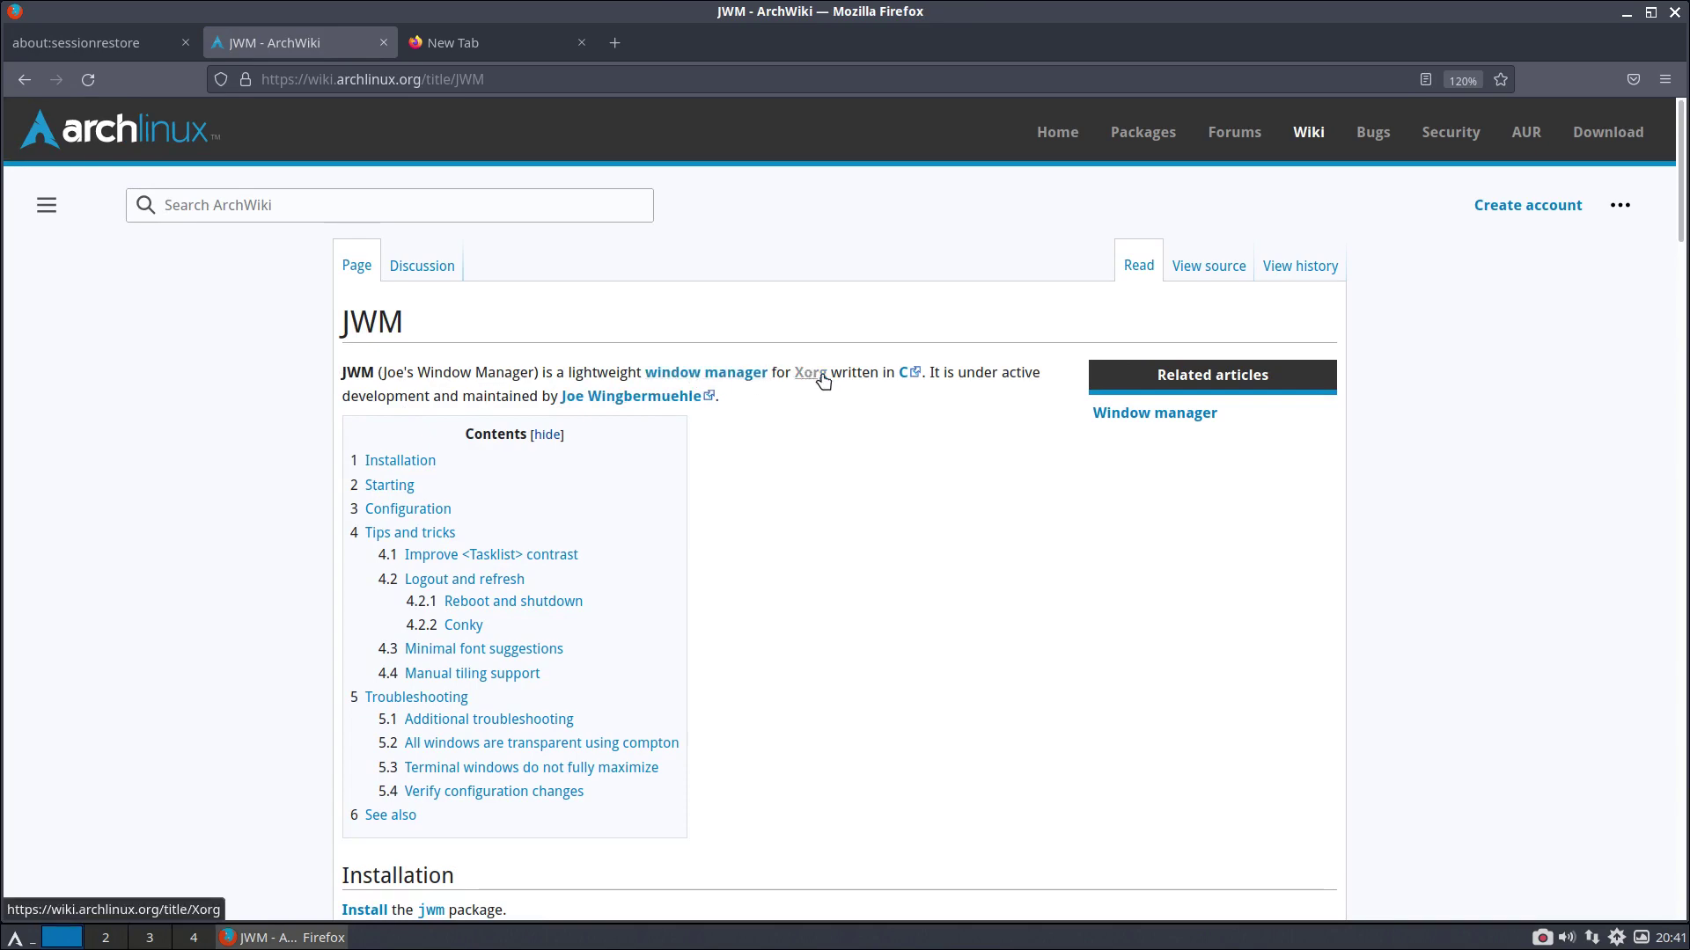
Step: Scroll to the configuration section and highlight the config file paths and ~/.jwmrc
scroll(247, 625, "down", 2)
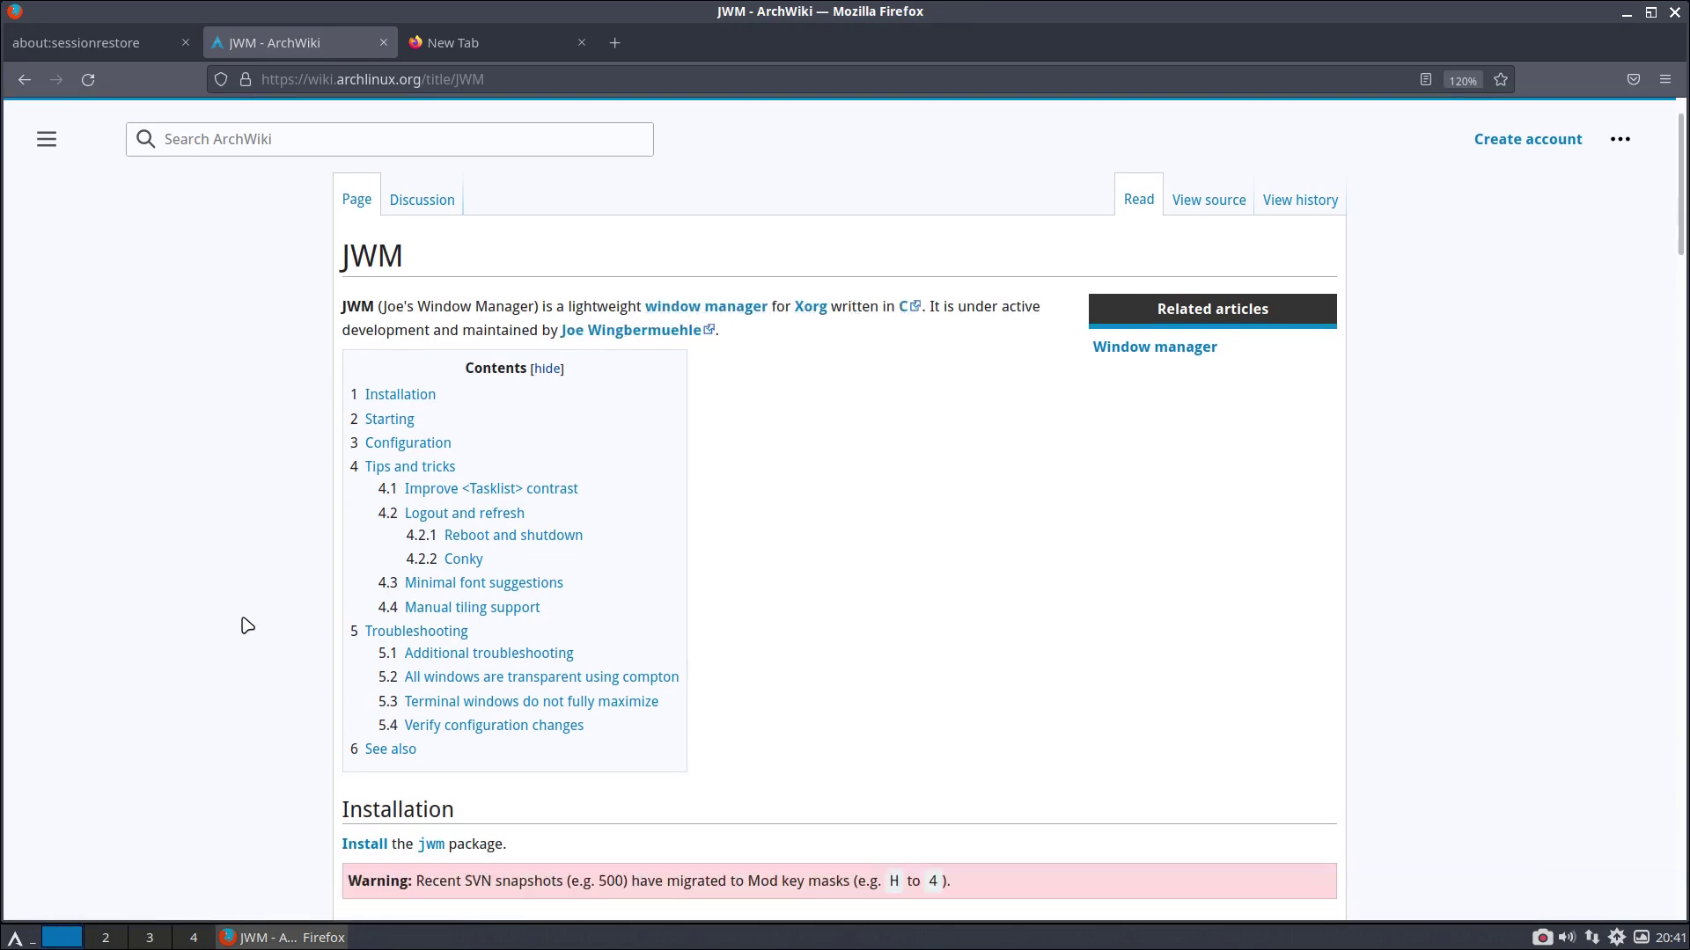
scroll(247, 626, "down", 3)
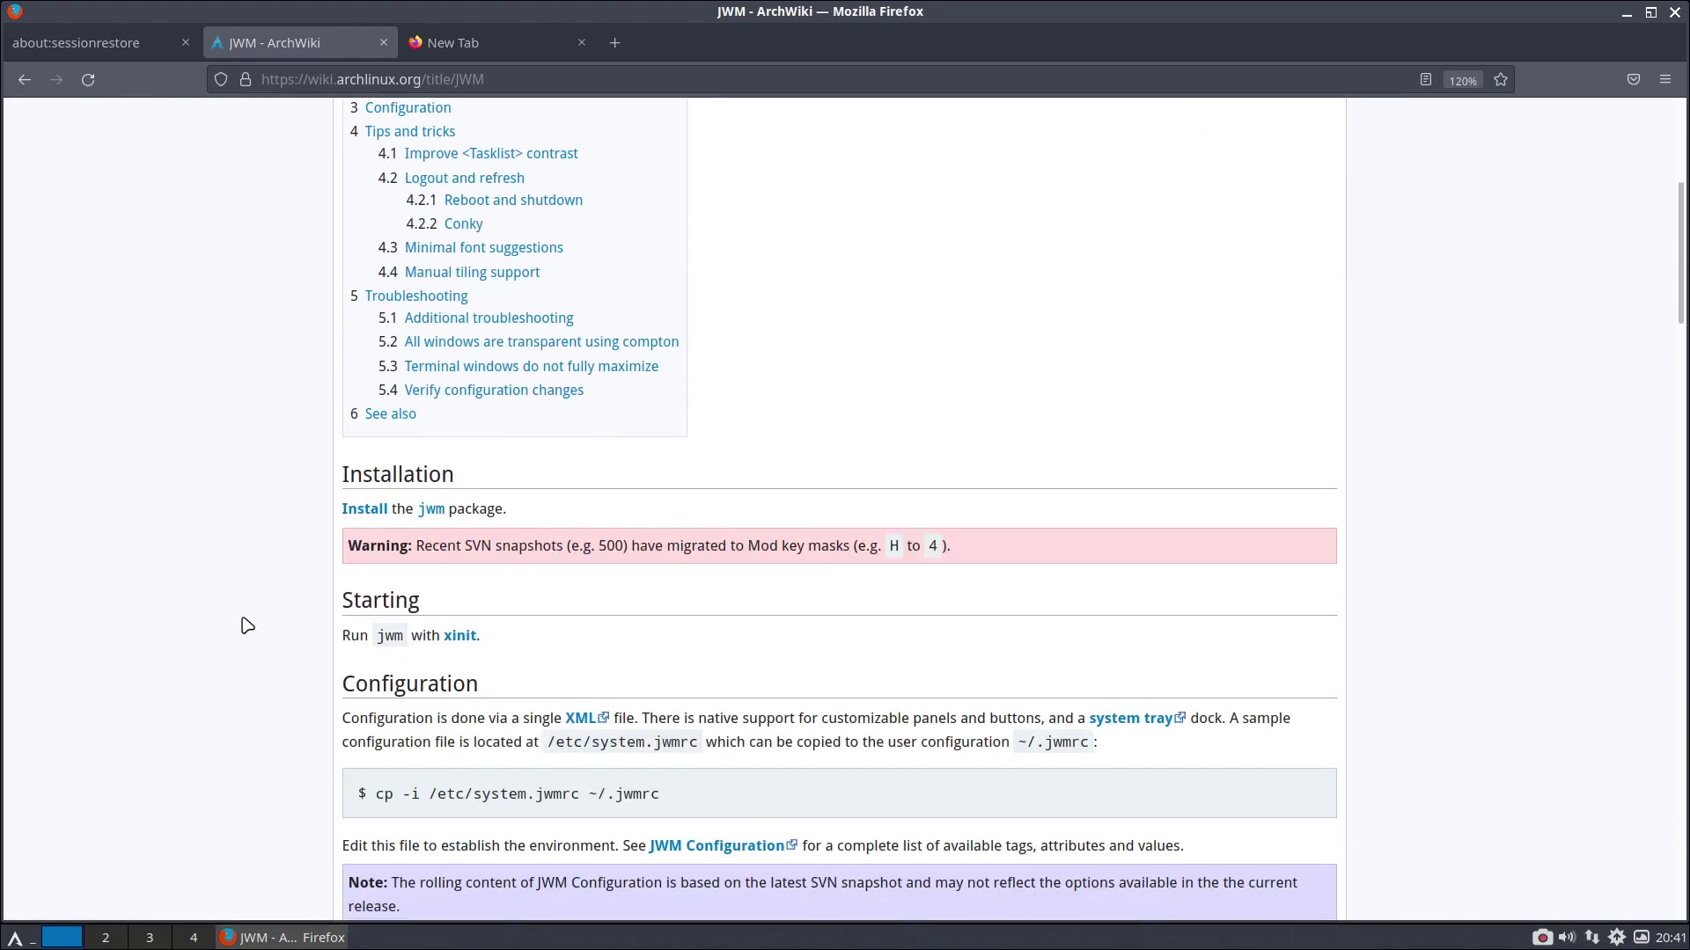
scroll(247, 625, "down", 2)
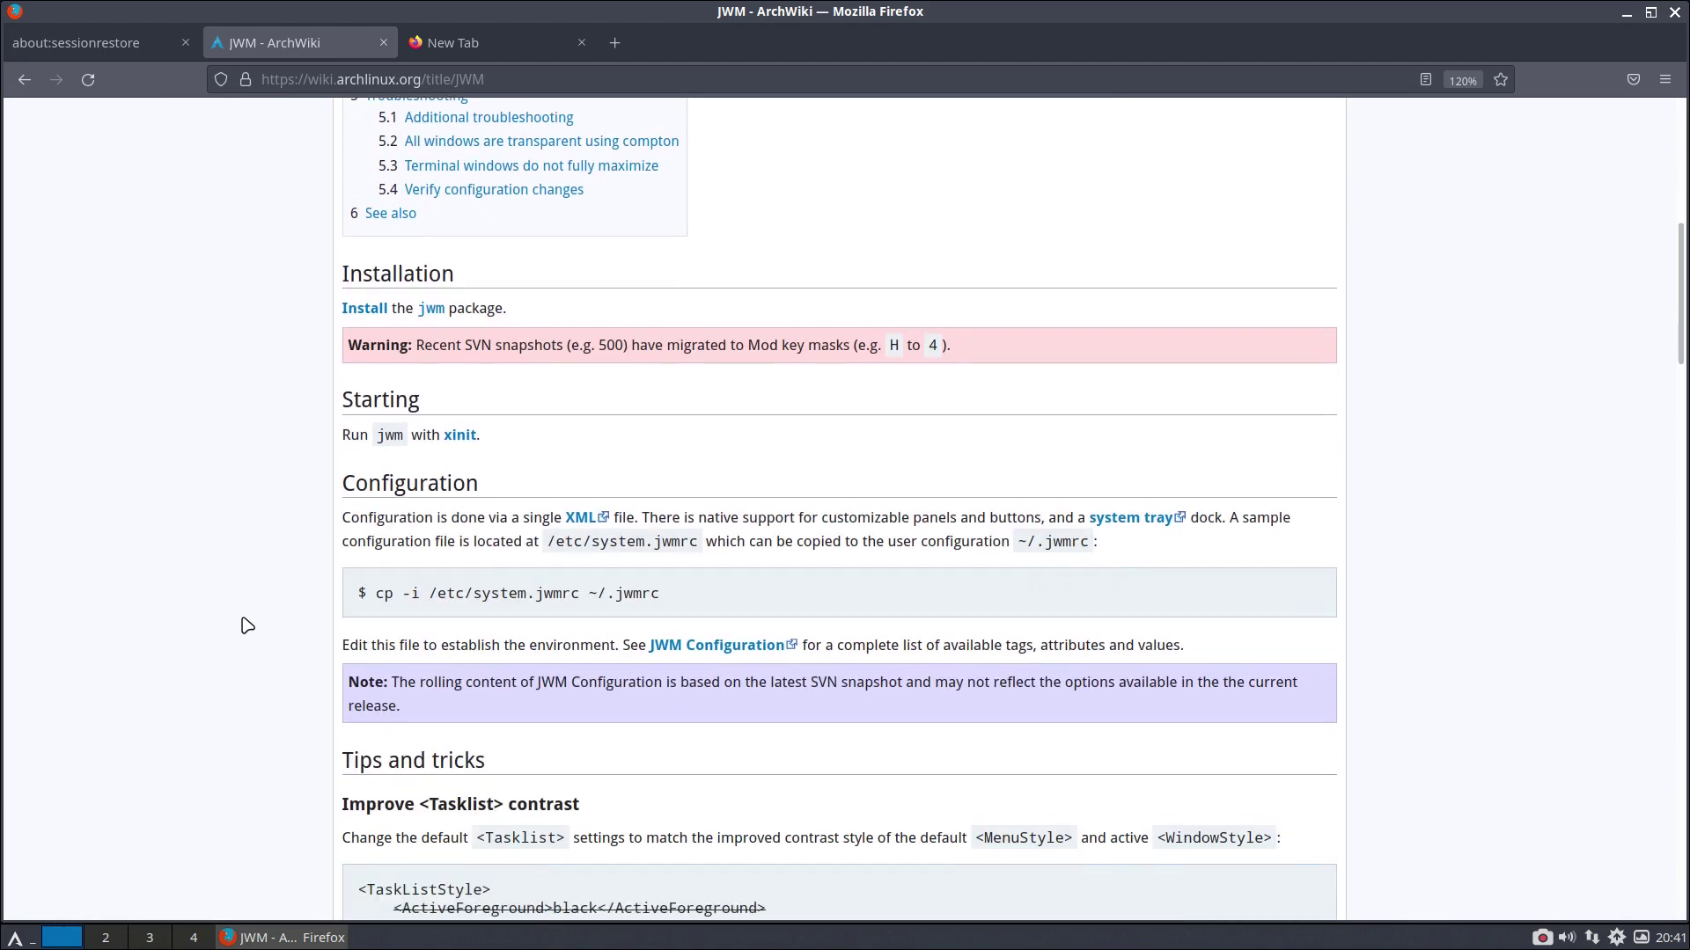
scroll(248, 626, "up", 6)
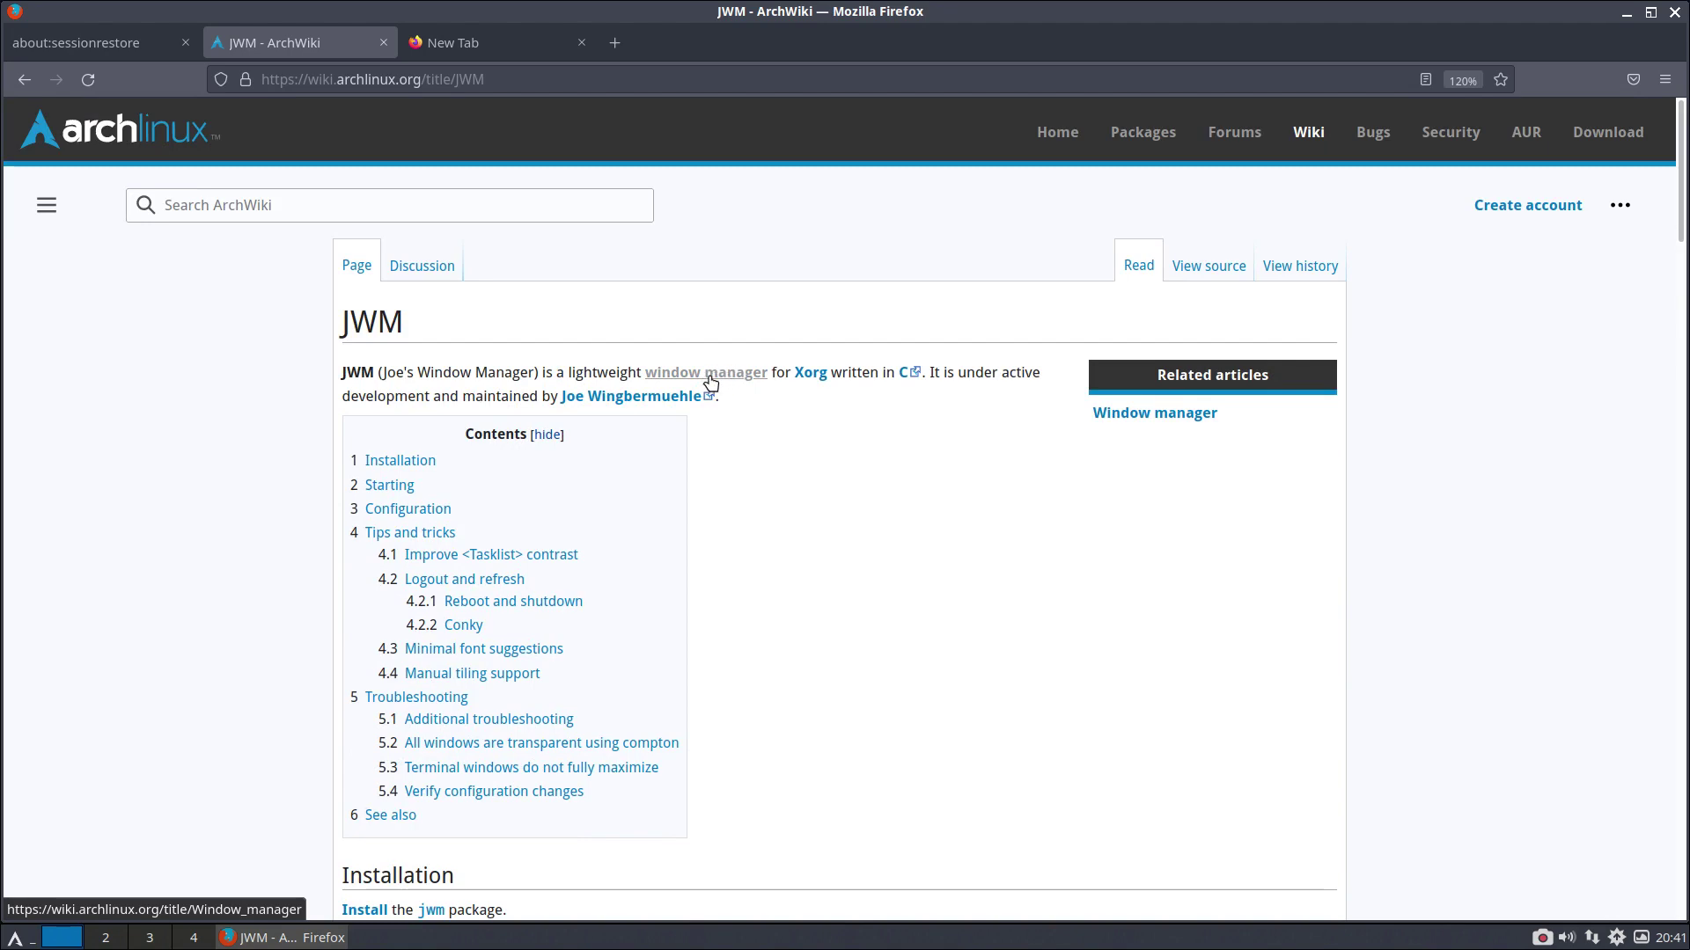
scroll(332, 600, "down", 4)
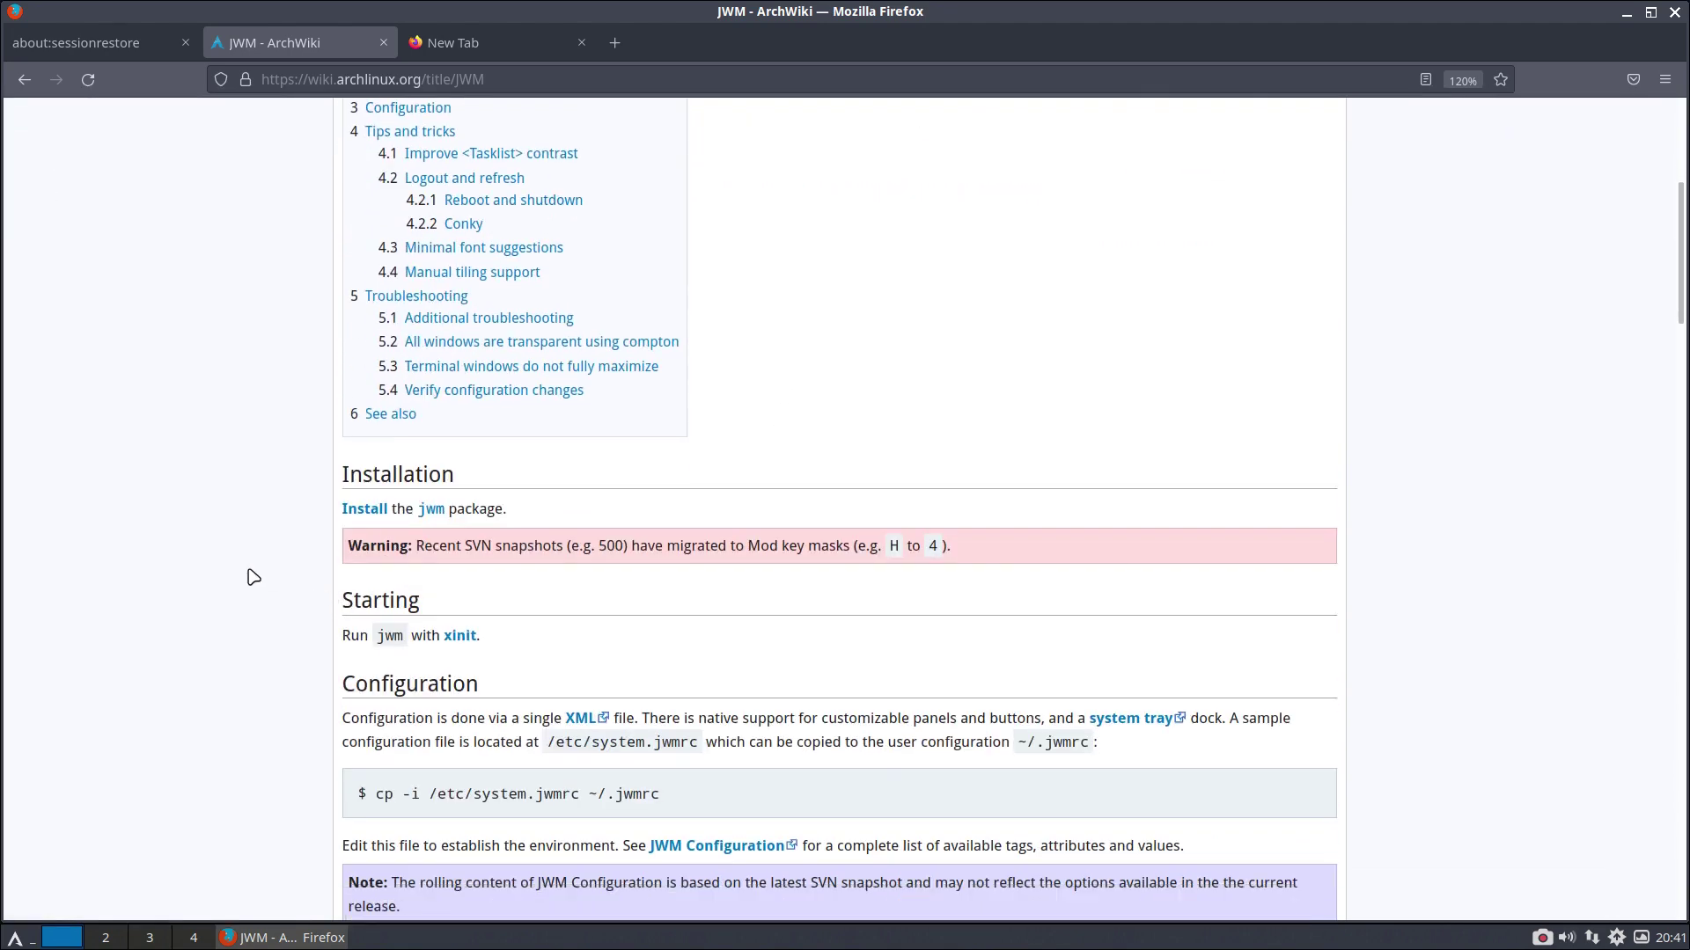
scroll(251, 577, "down", 2)
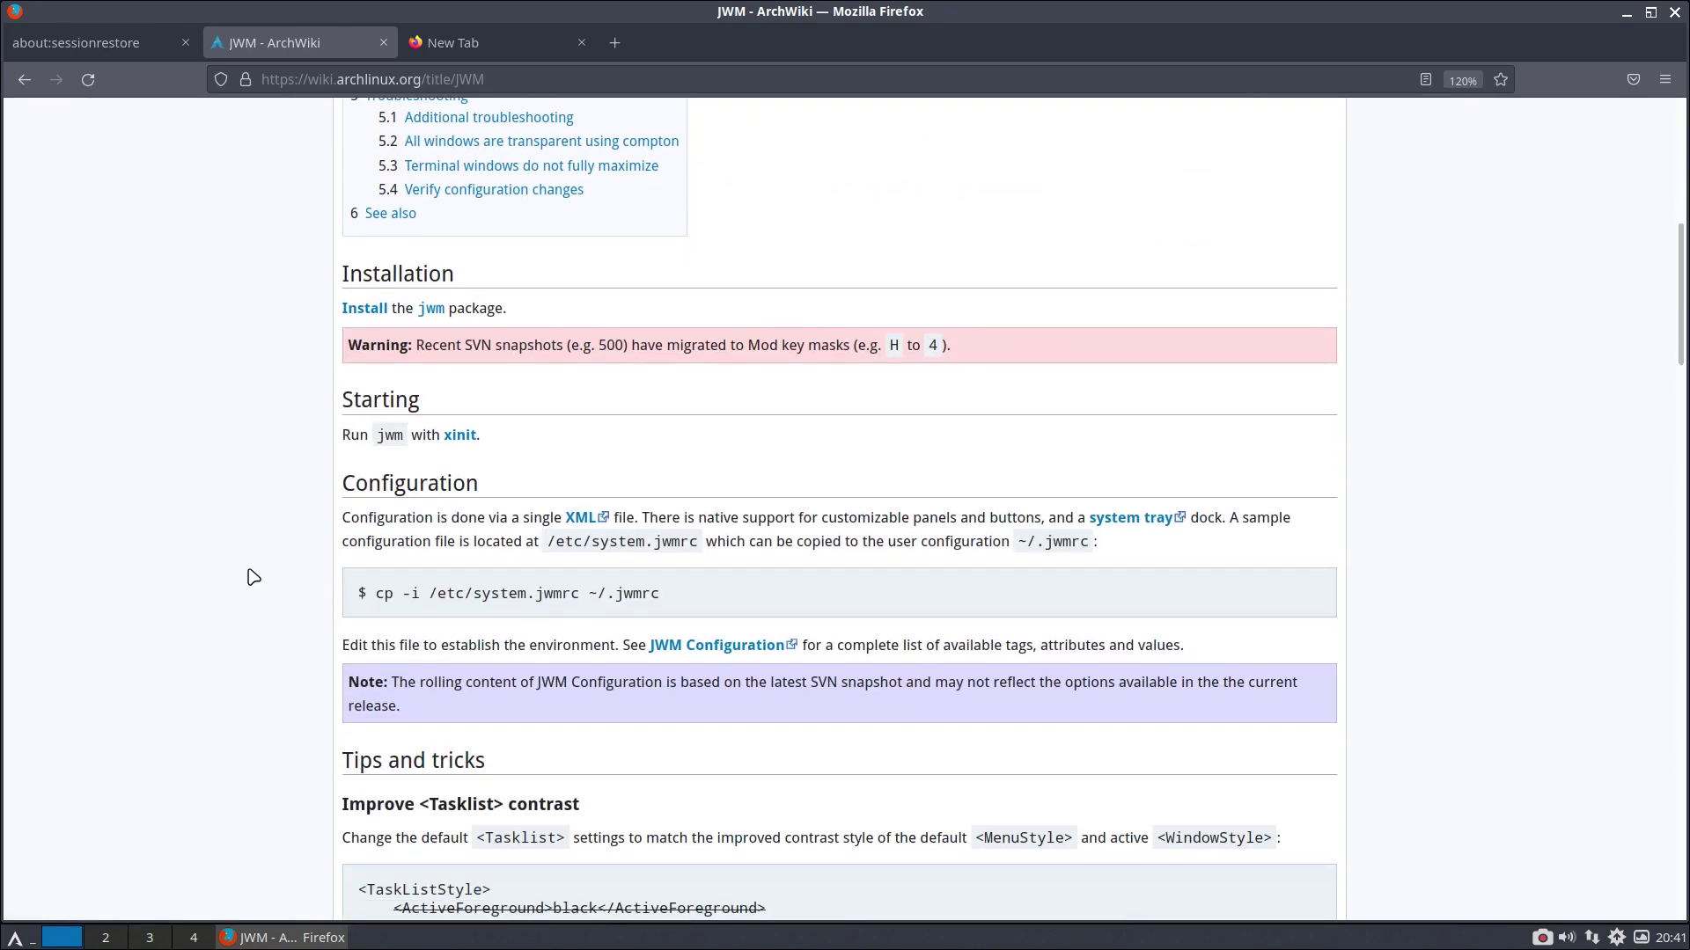
scroll(254, 577, "down", 2)
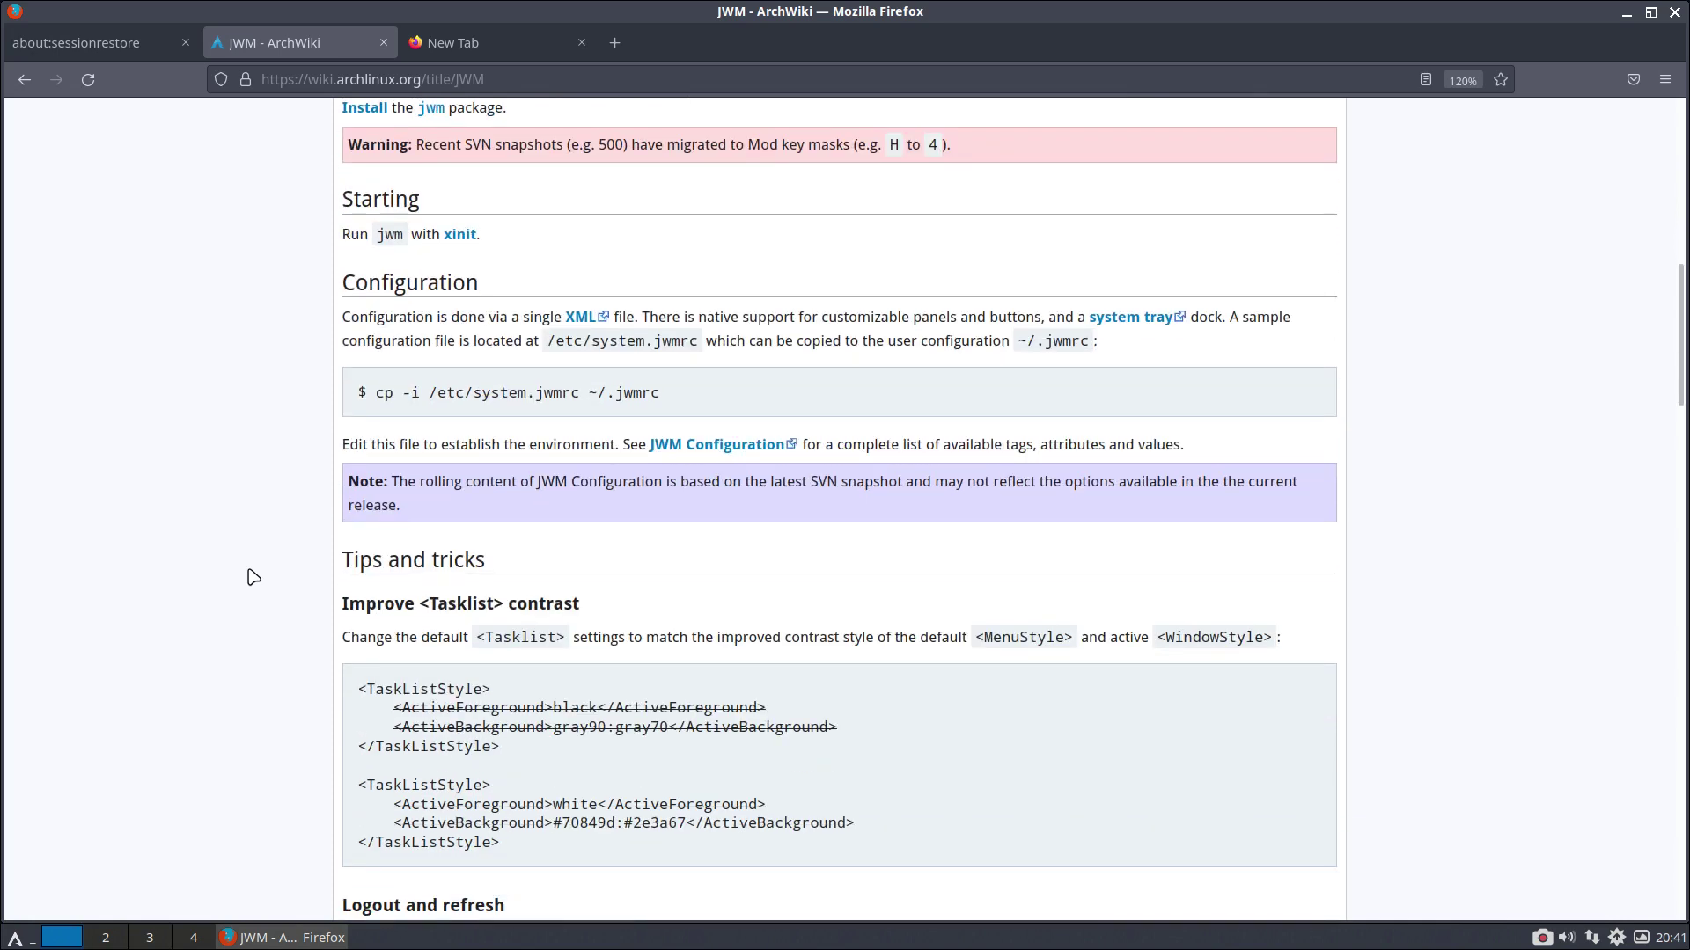
left_click_drag(431, 392, 667, 395)
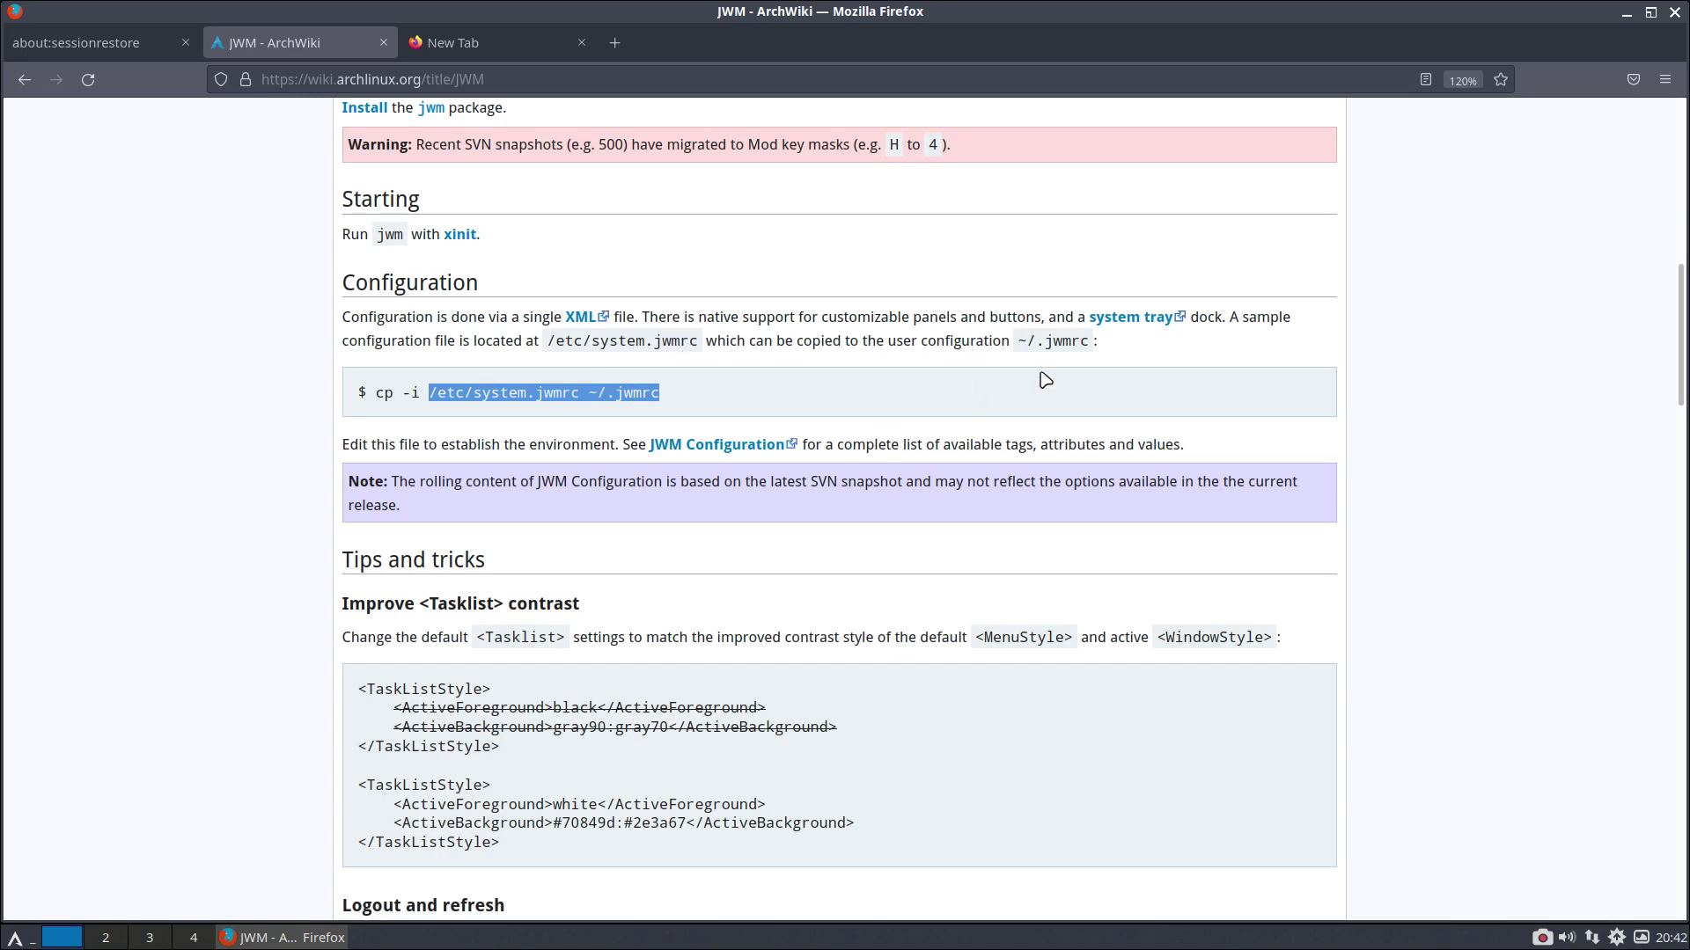
left_click_drag(1016, 340, 1097, 341)
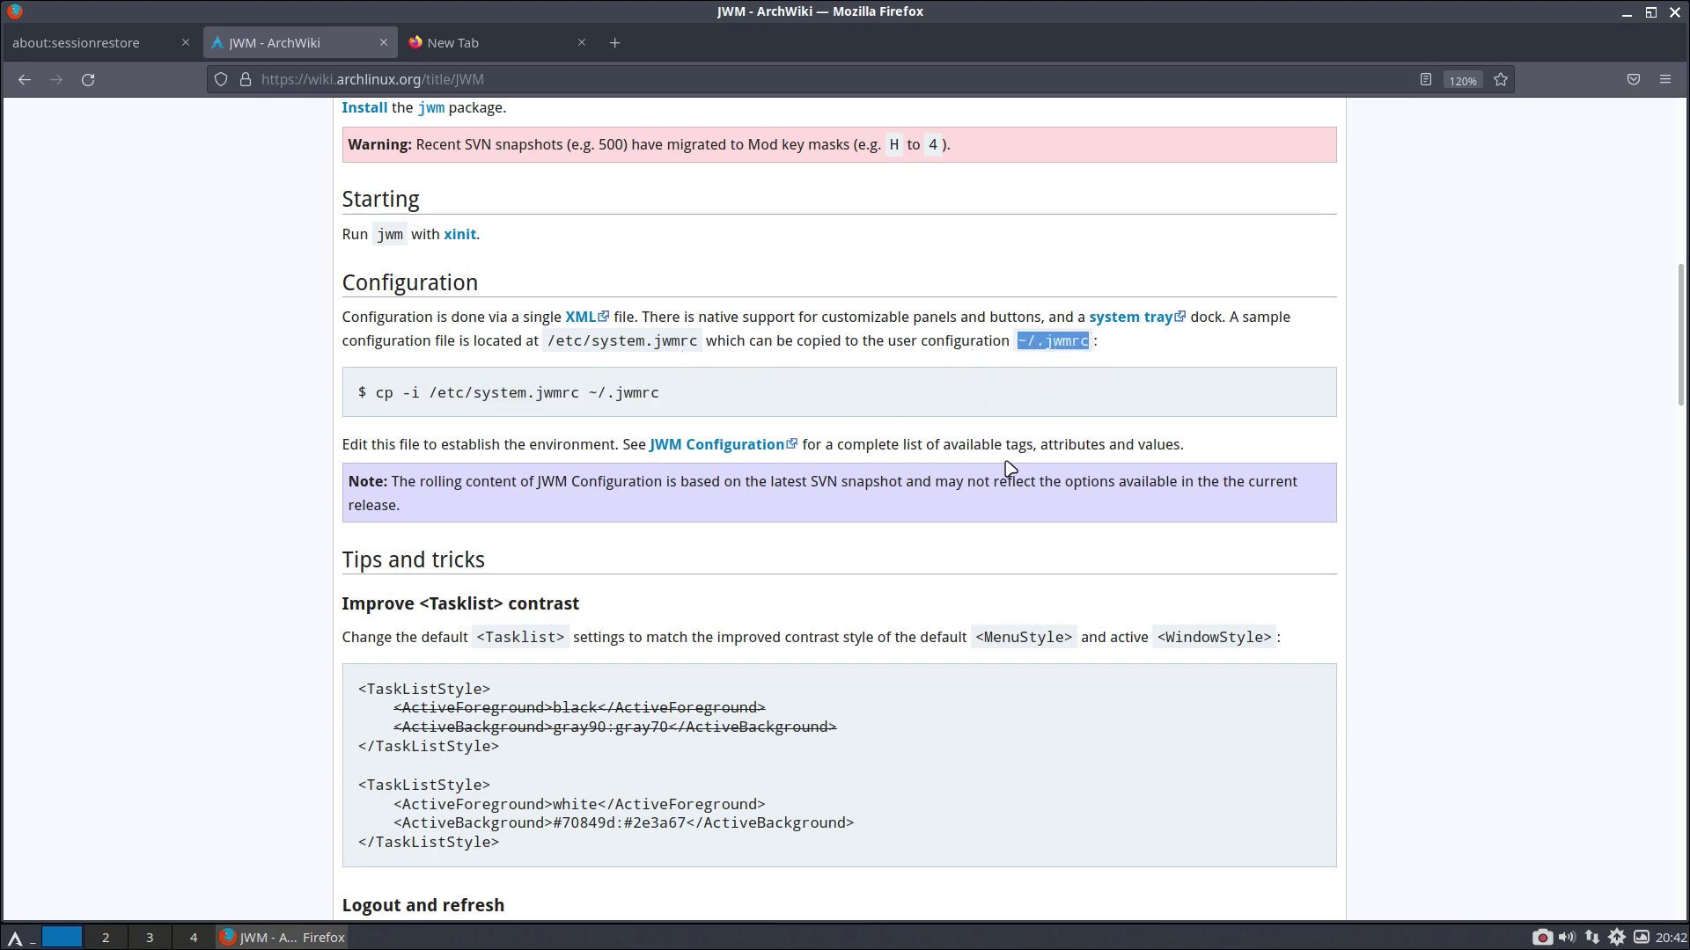
Step: Read on down to the See also links, briefly showing and dismissing the logout options
scroll(1009, 469, "down", 2)
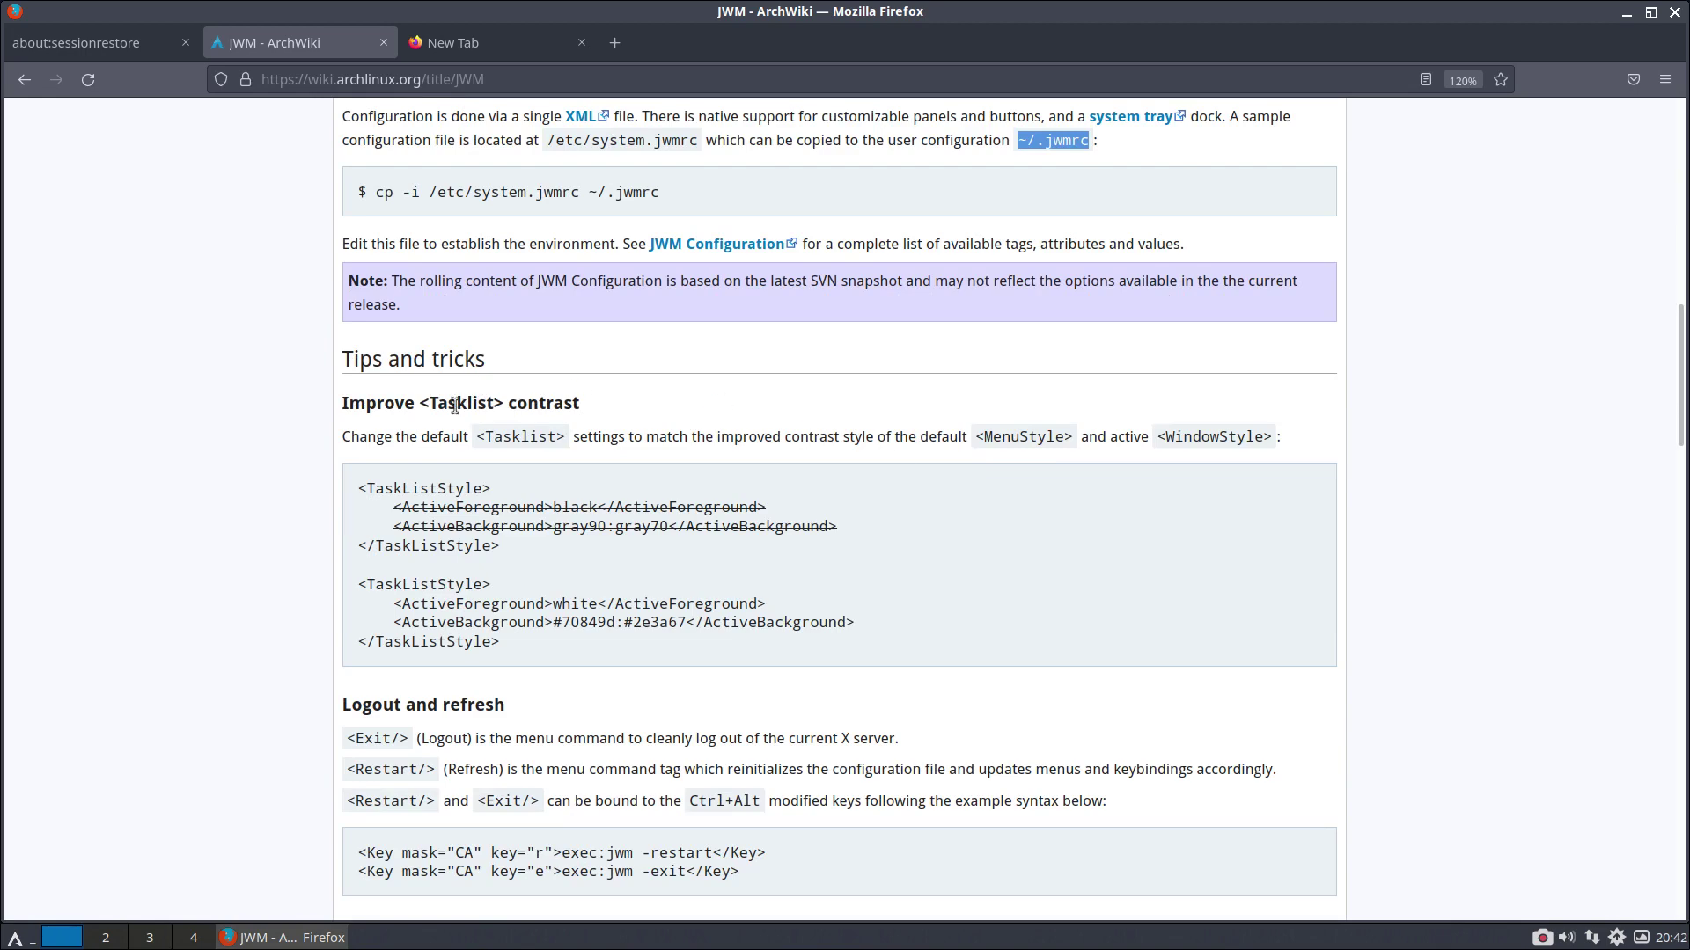
scroll(412, 619, "down", 4)
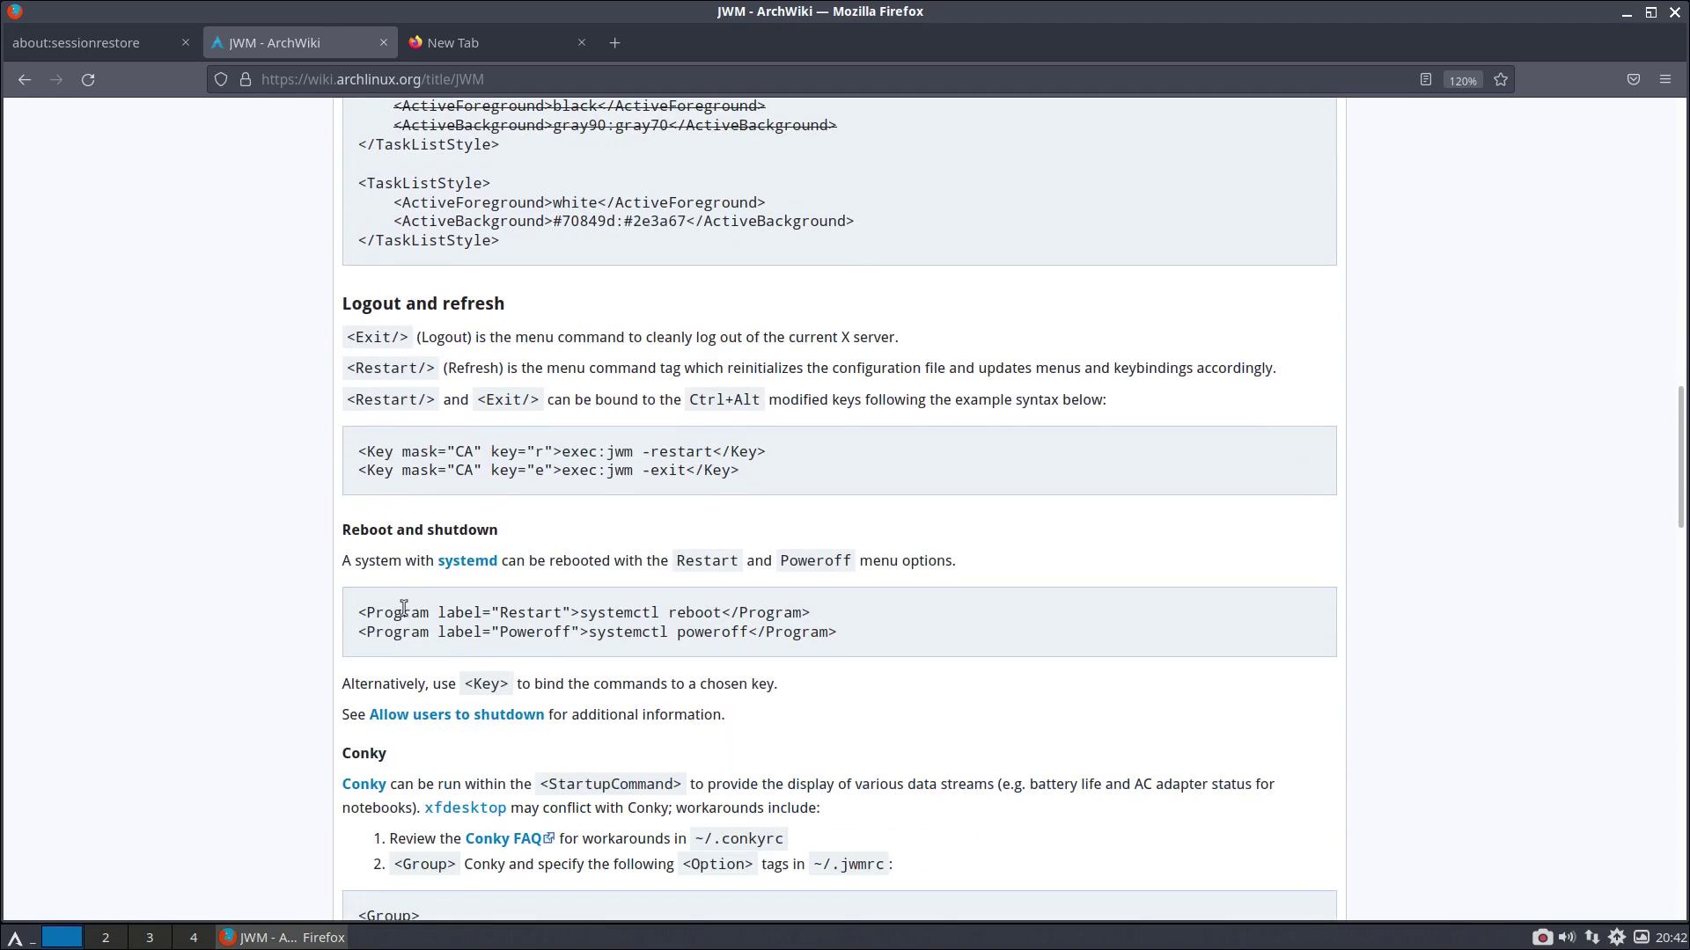
key("super+x")
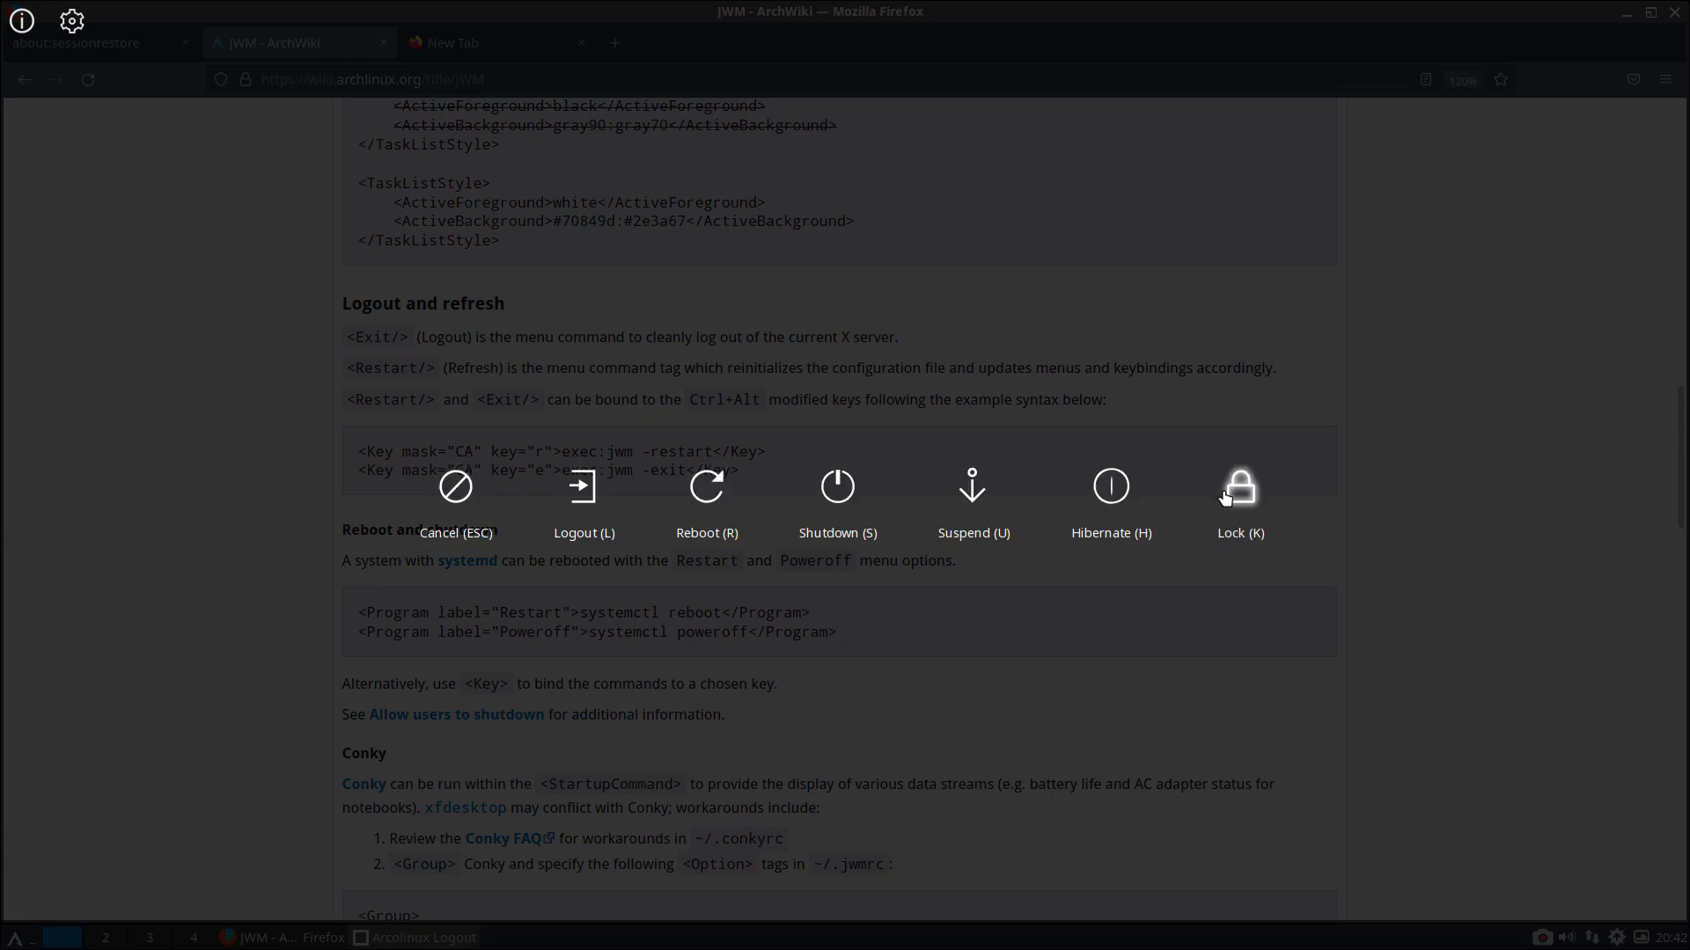
key("Escape")
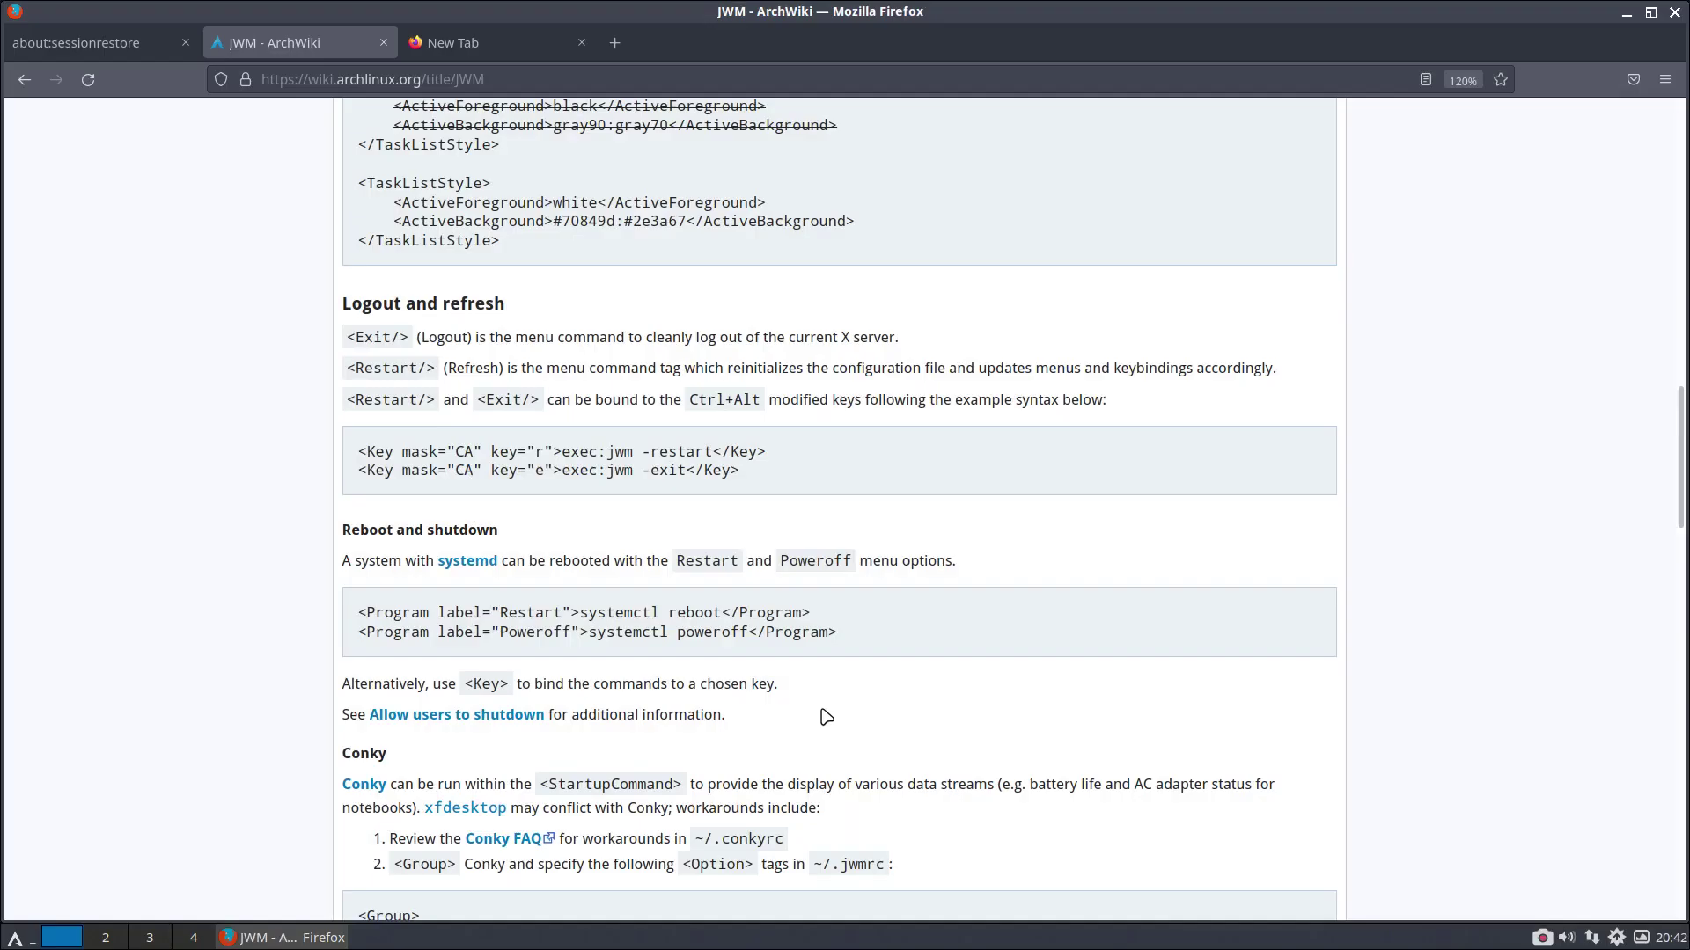
scroll(656, 673, "down", 2)
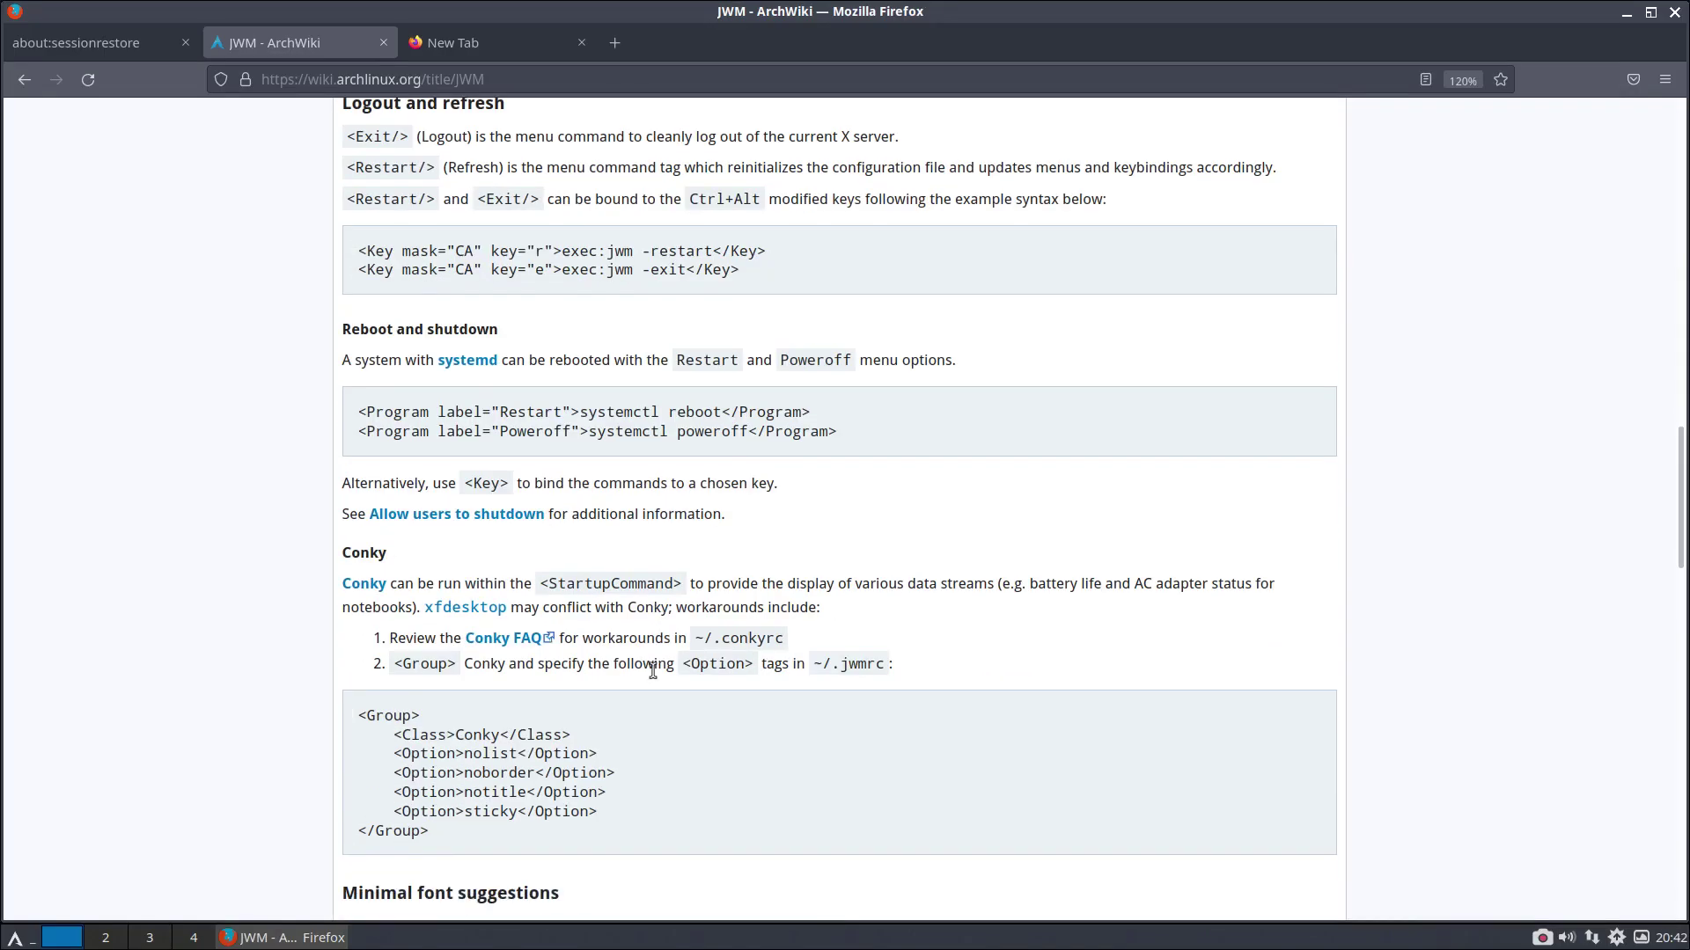
scroll(653, 671, "down", 3)
scroll(656, 676, "down", 3)
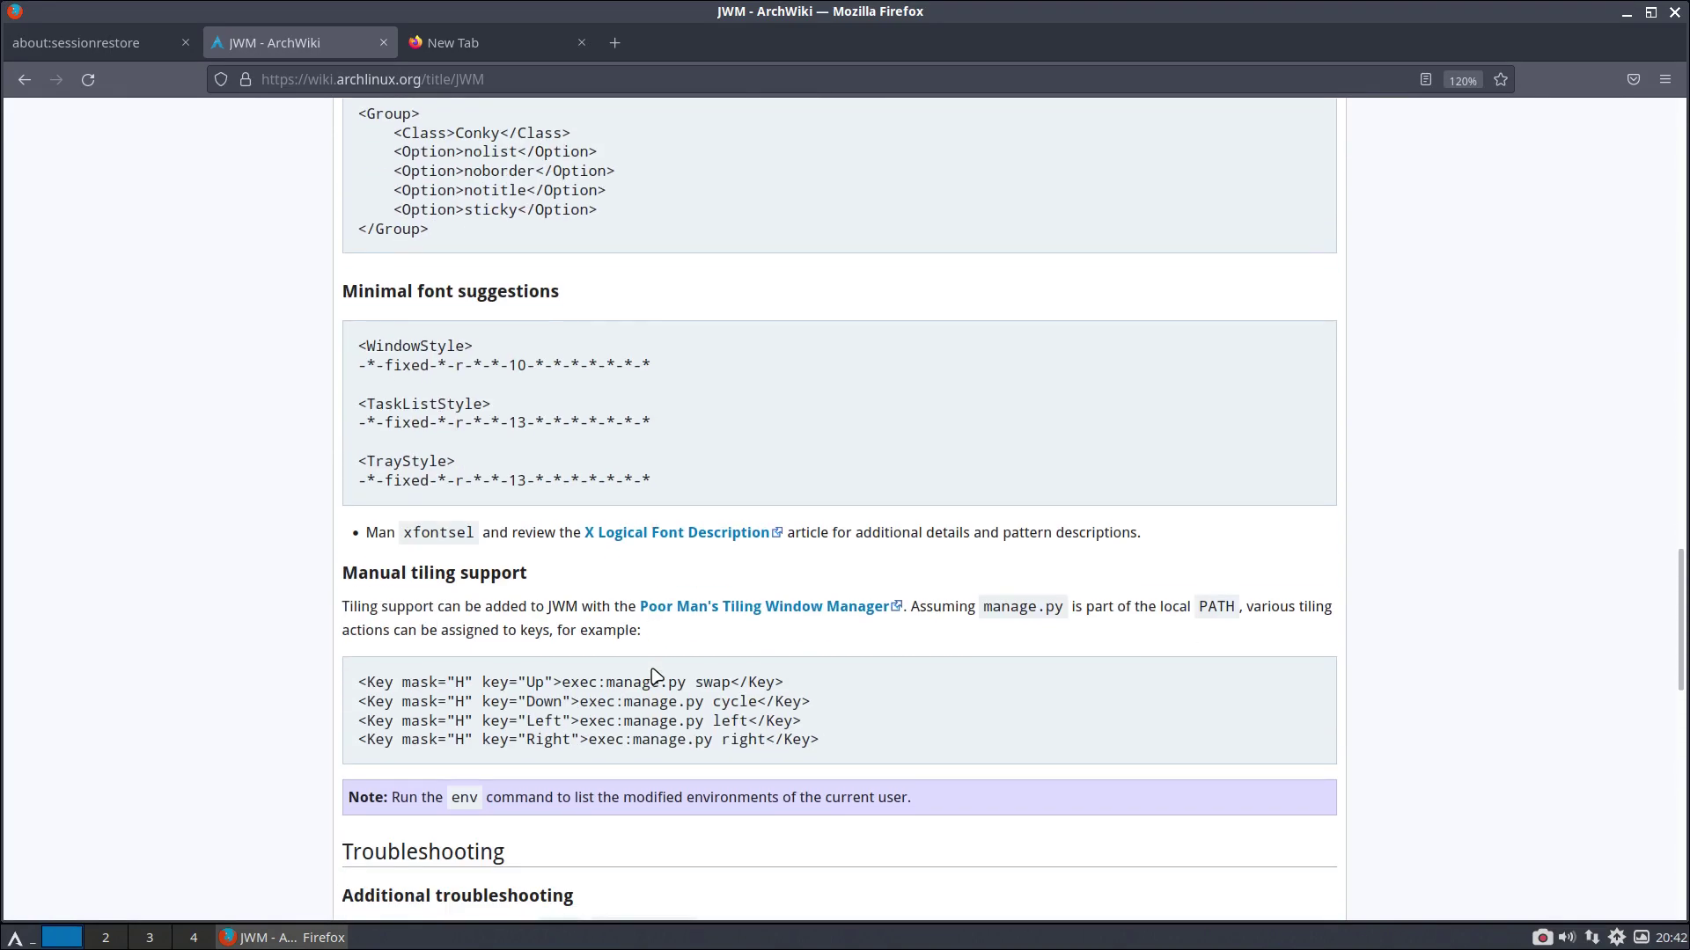
scroll(655, 675, "down", 2)
scroll(655, 676, "down", 4)
scroll(656, 676, "down", 5)
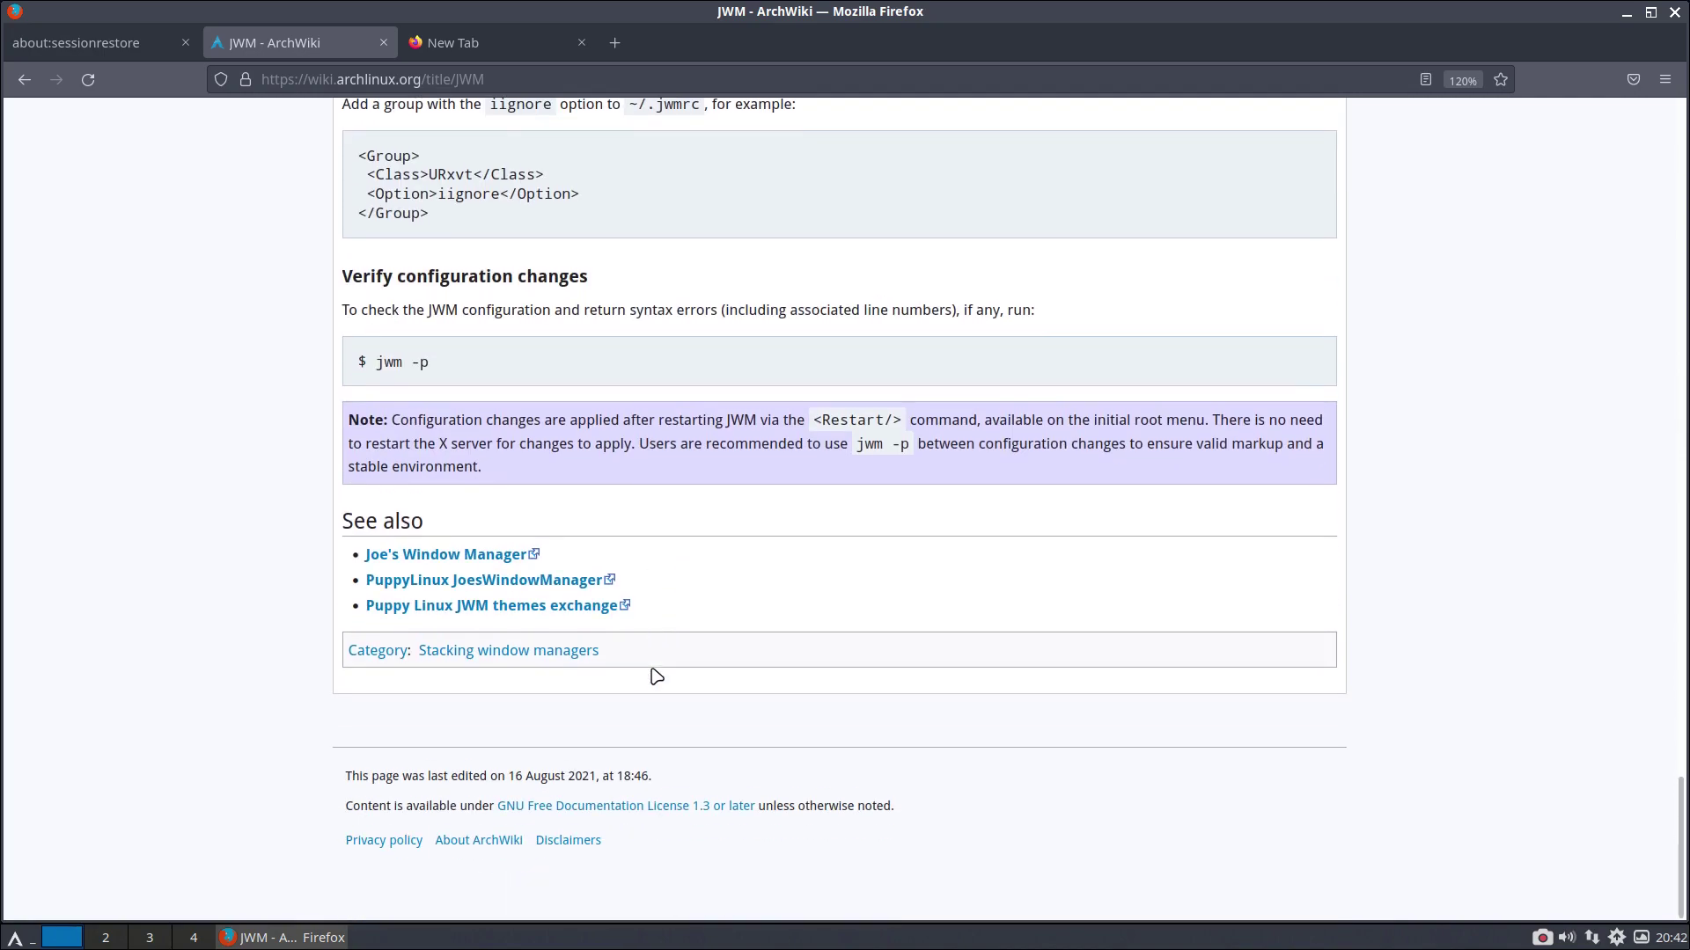
scroll(656, 671, "up", 20)
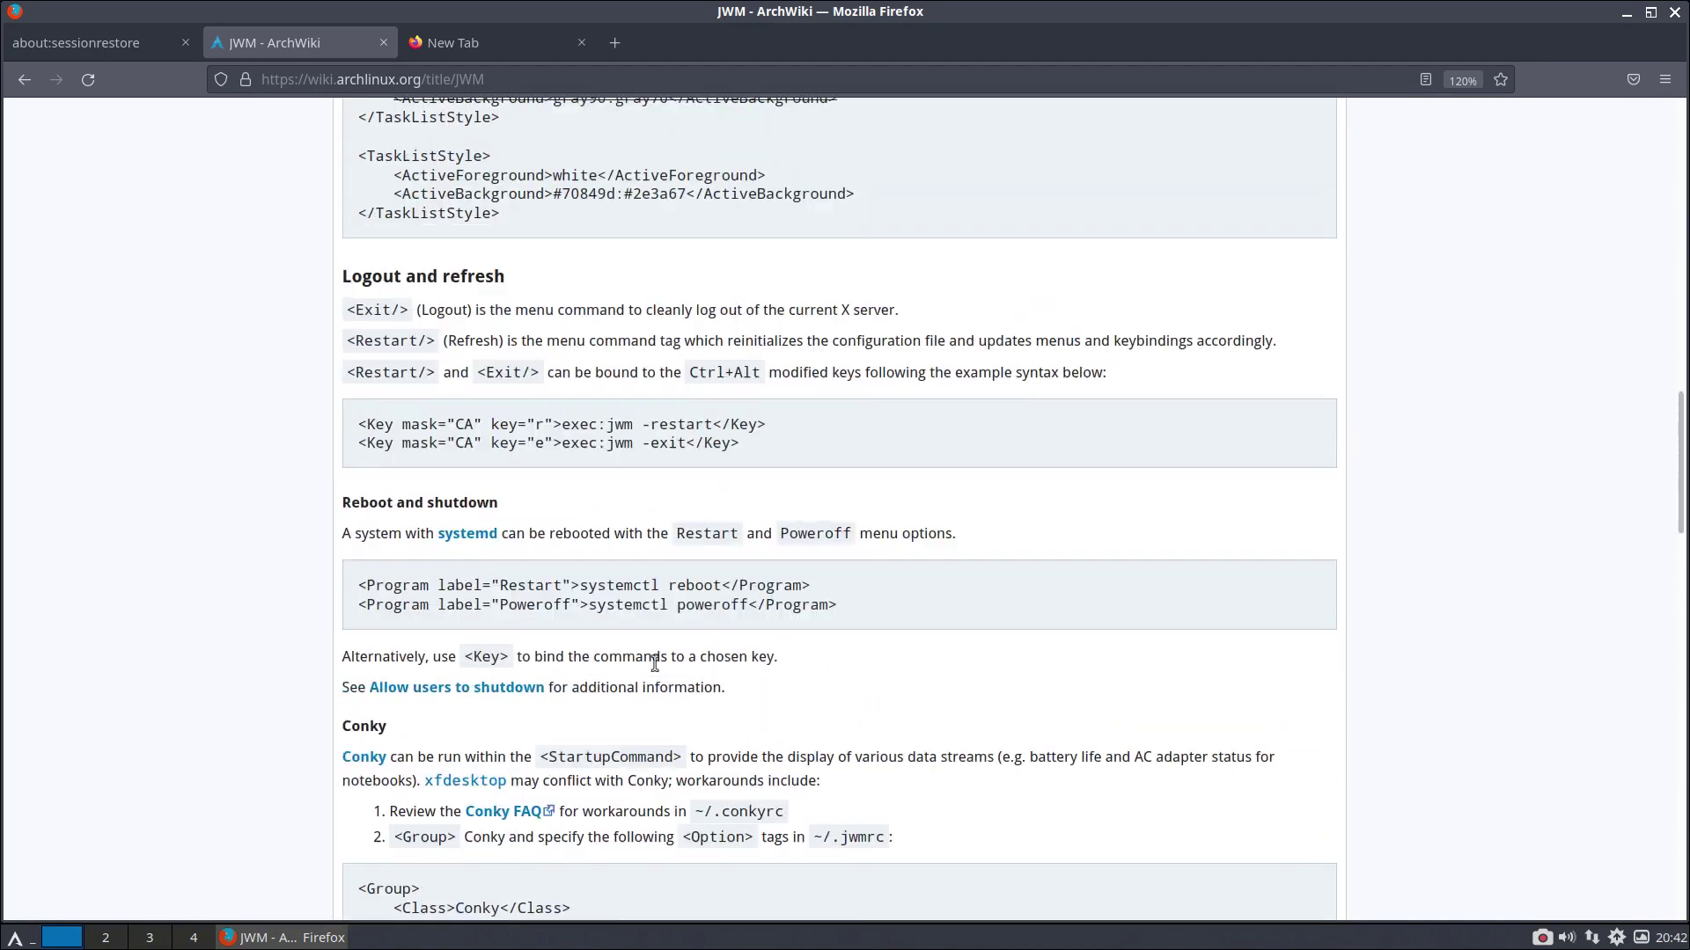
scroll(655, 671, "down", 10)
scroll(656, 671, "down", 20)
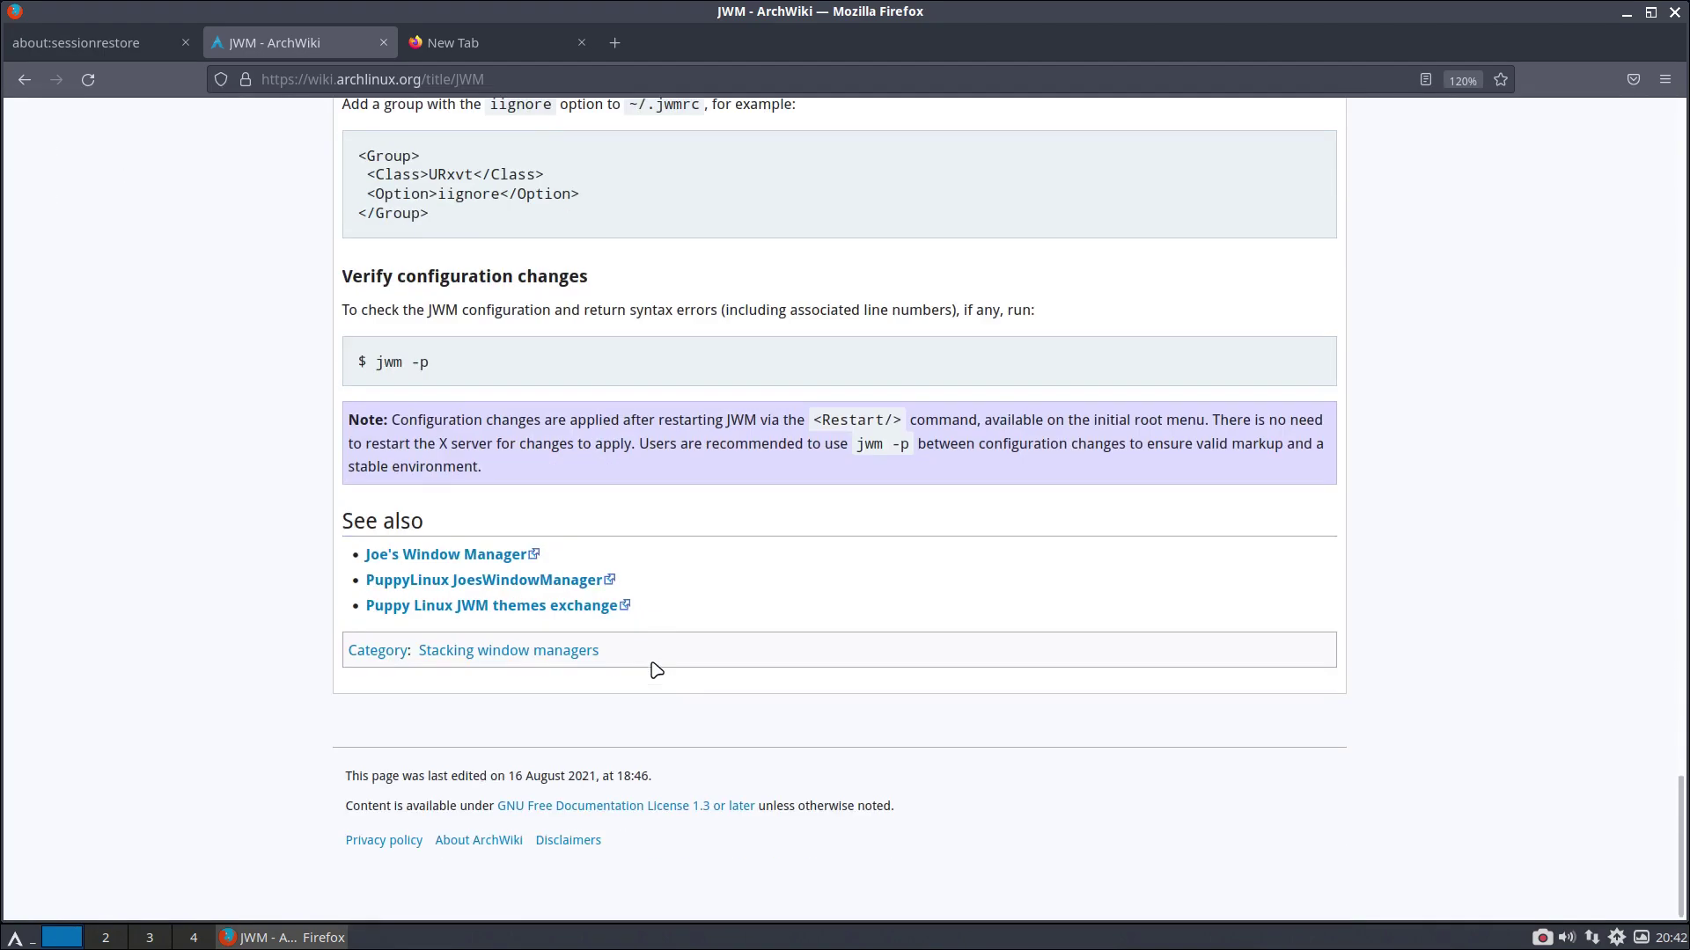
Step: View the Joe's Window Manager homepage at 130% zoom, return to ArchWiki, and follow the Puppy Linux JWM themes link
left_click(498, 563)
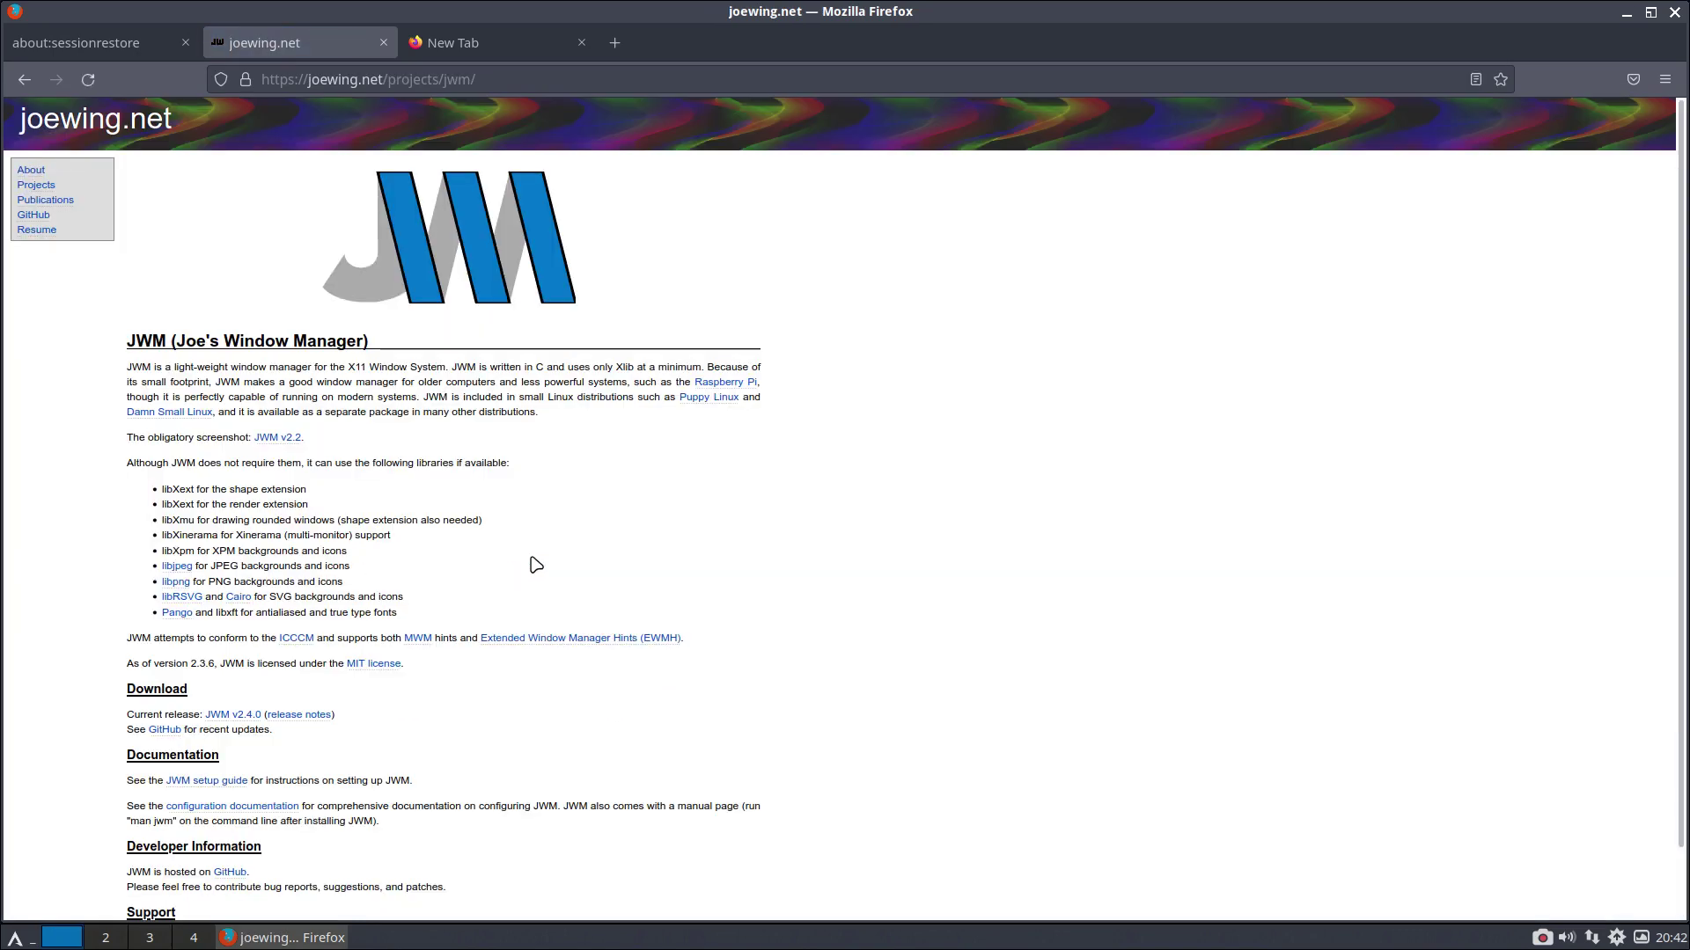
key("ctrl+plus")
key("ctrl+plus")
key("ctrl+plus")
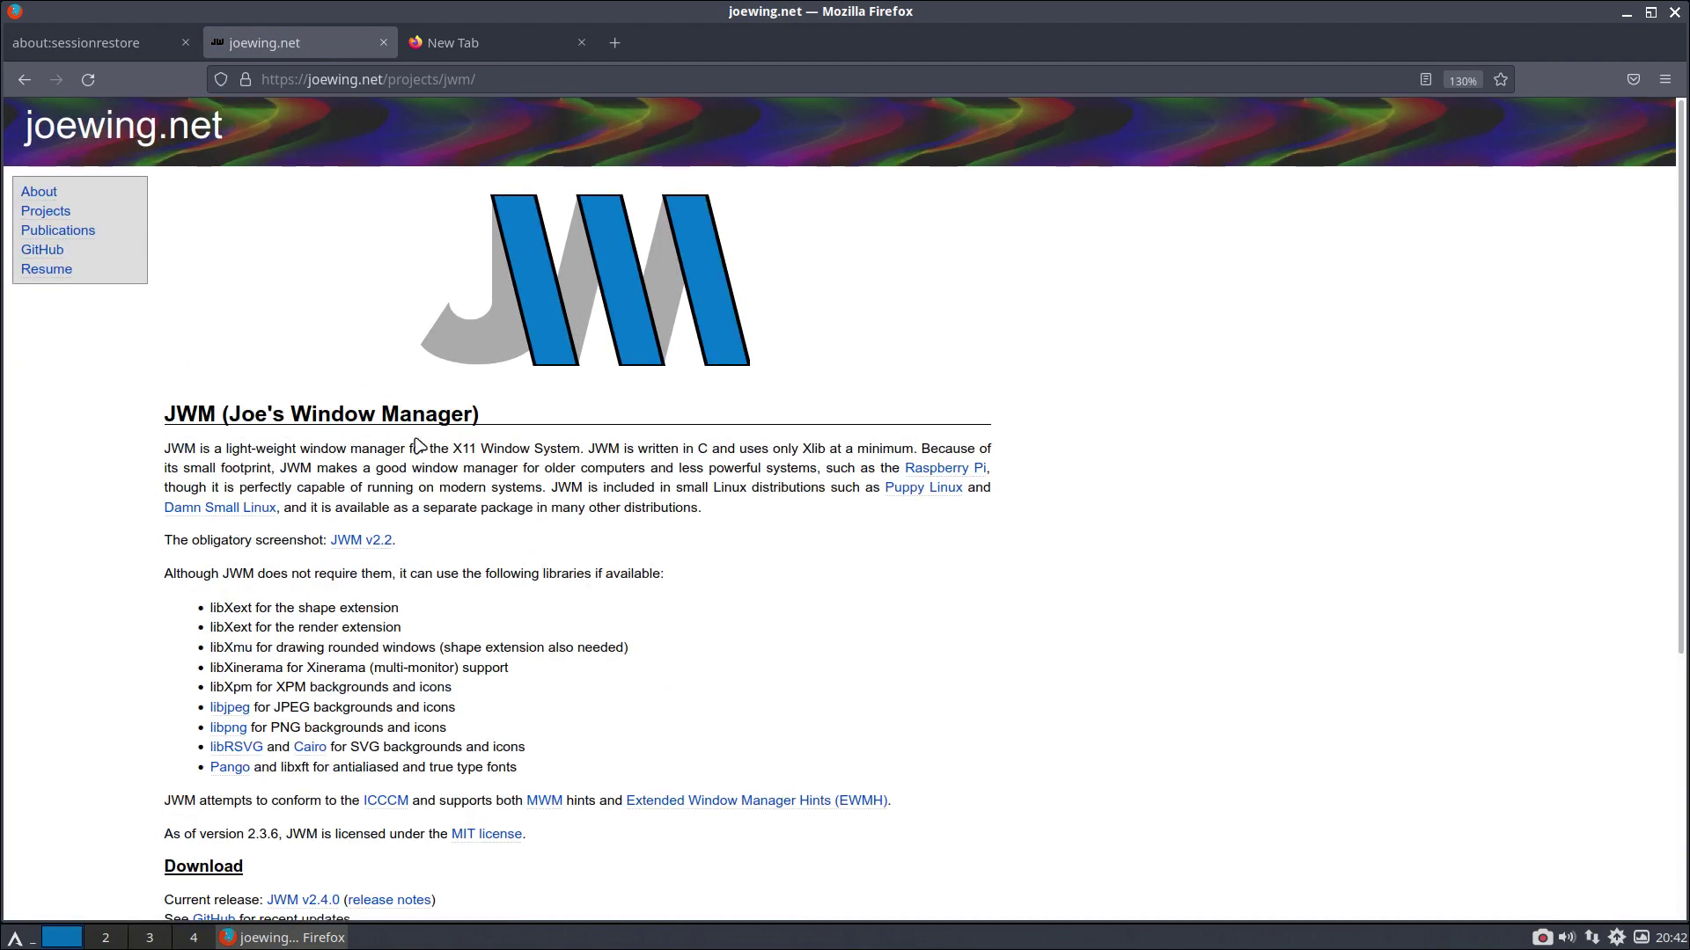
scroll(685, 681, "down", 2)
scroll(686, 680, "down", 5)
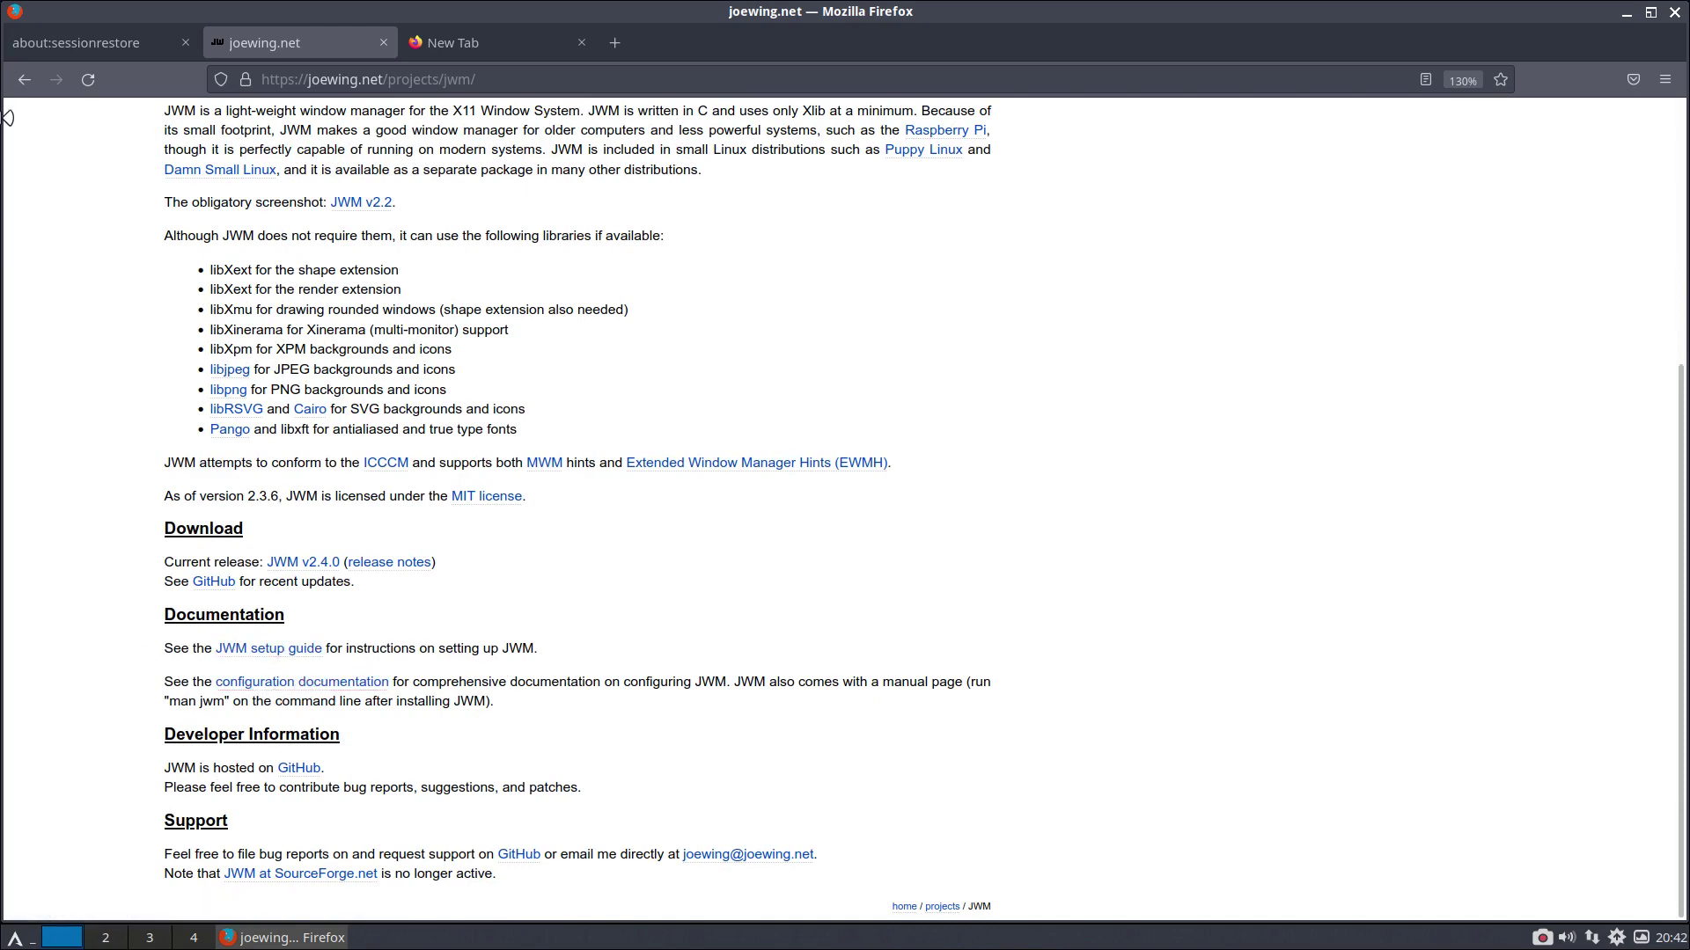
left_click(24, 80)
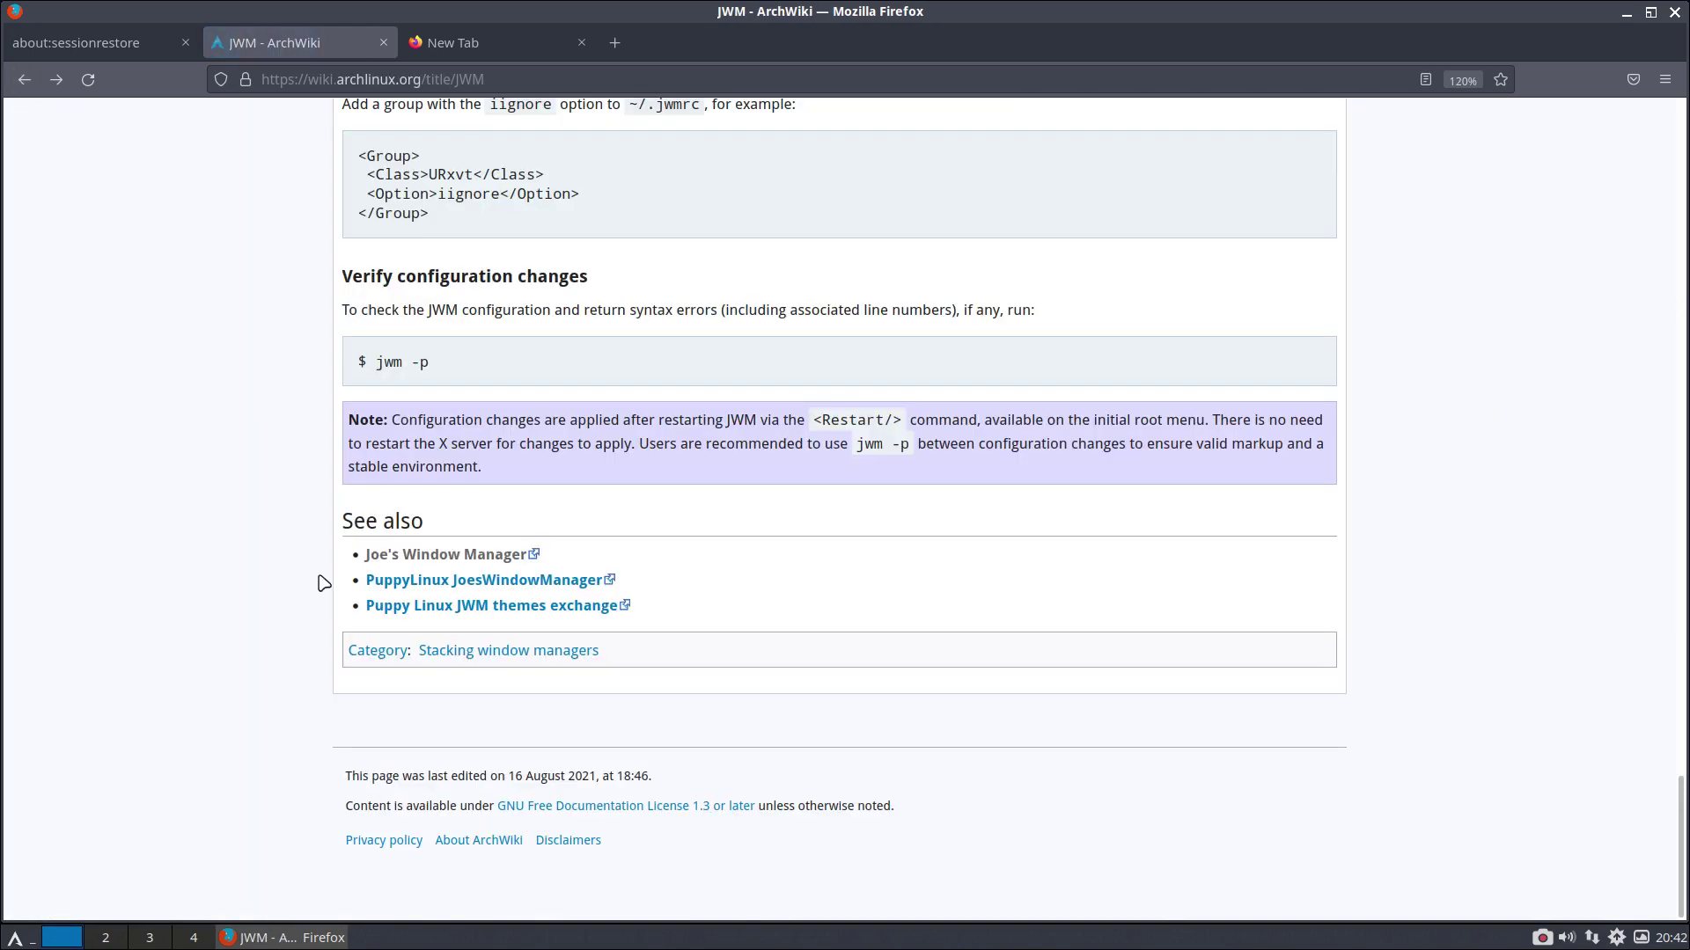
left_click(531, 607)
left_click(1625, 15)
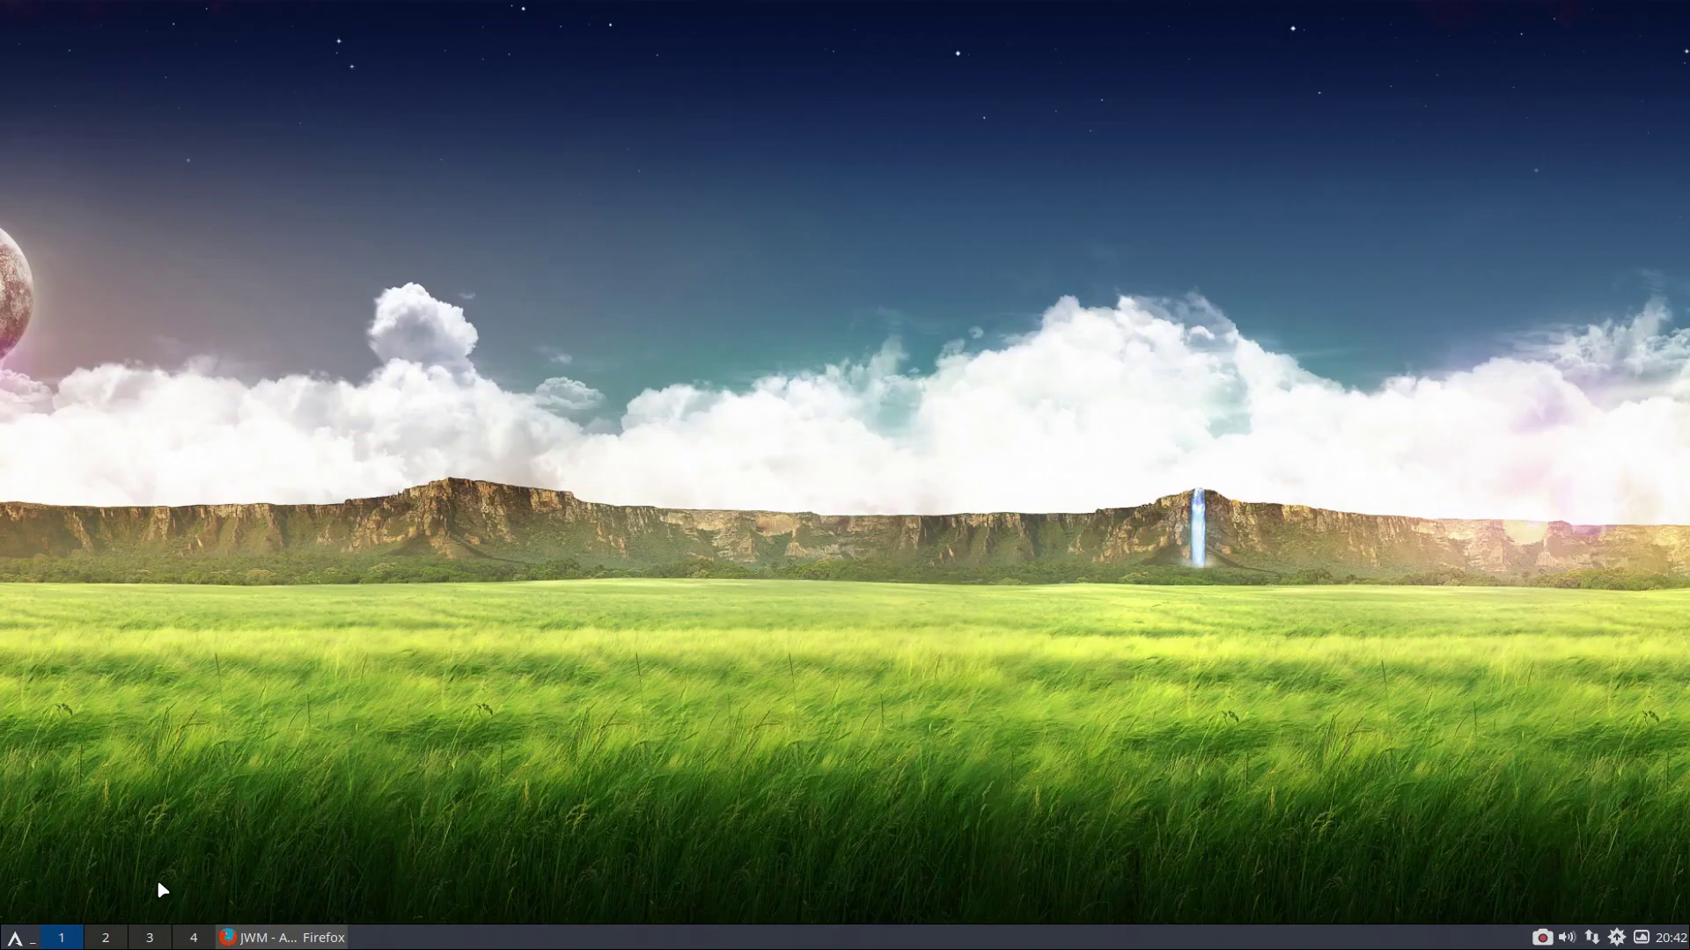
right_click(581, 381)
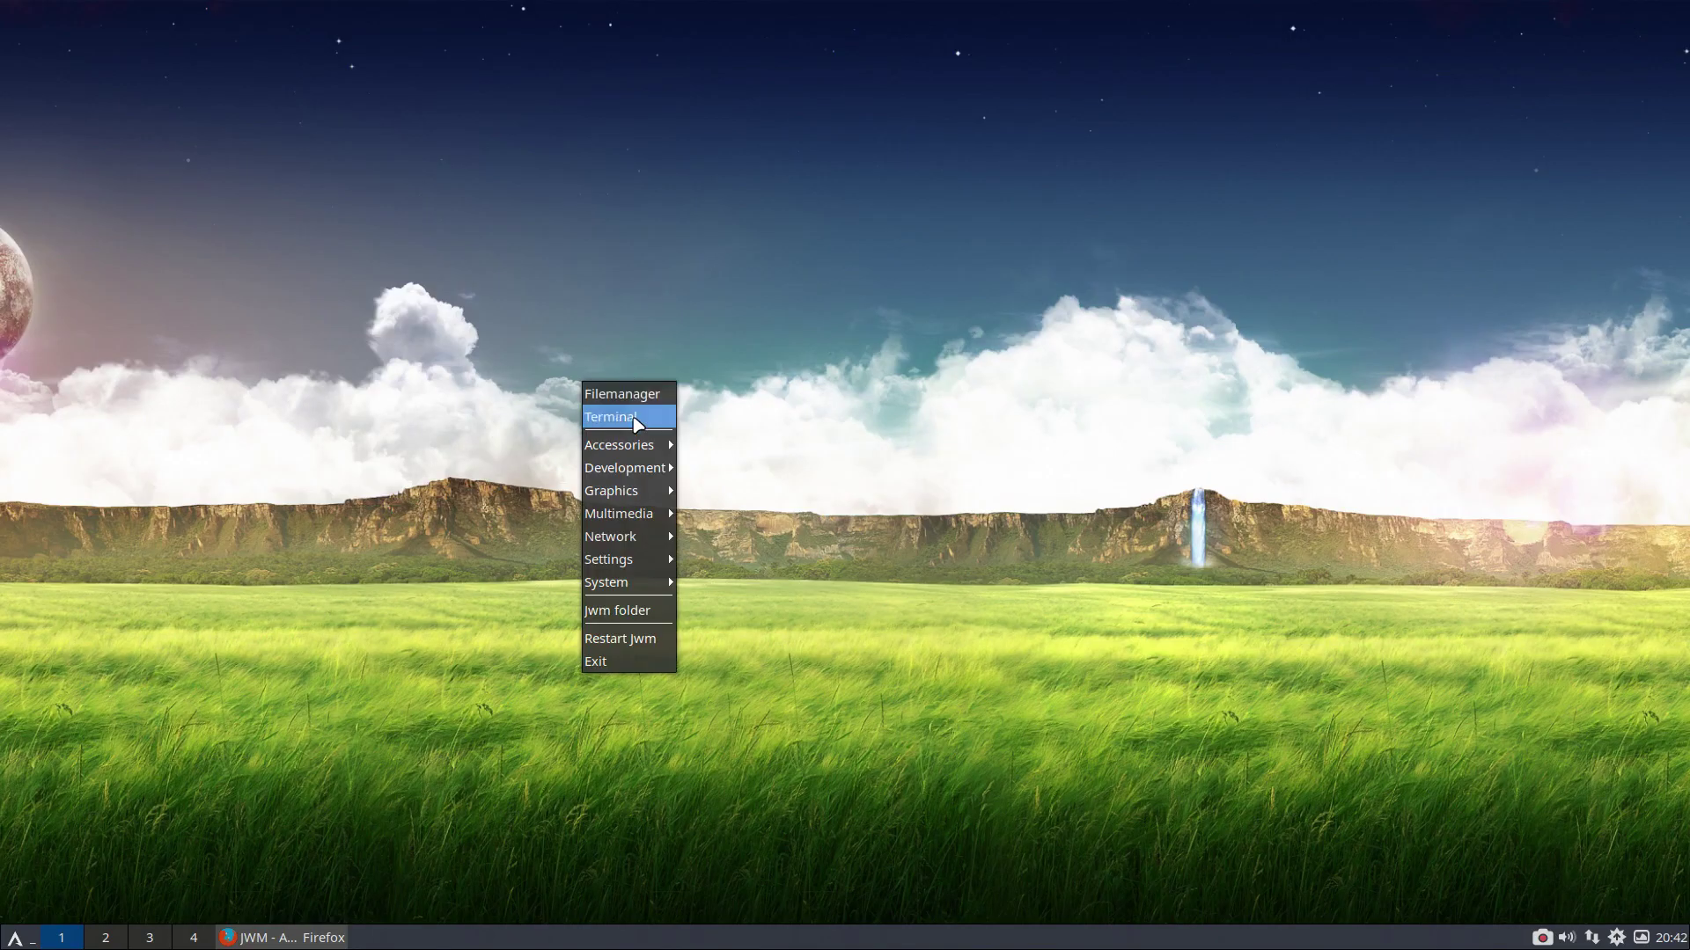
mouse_move(629, 586)
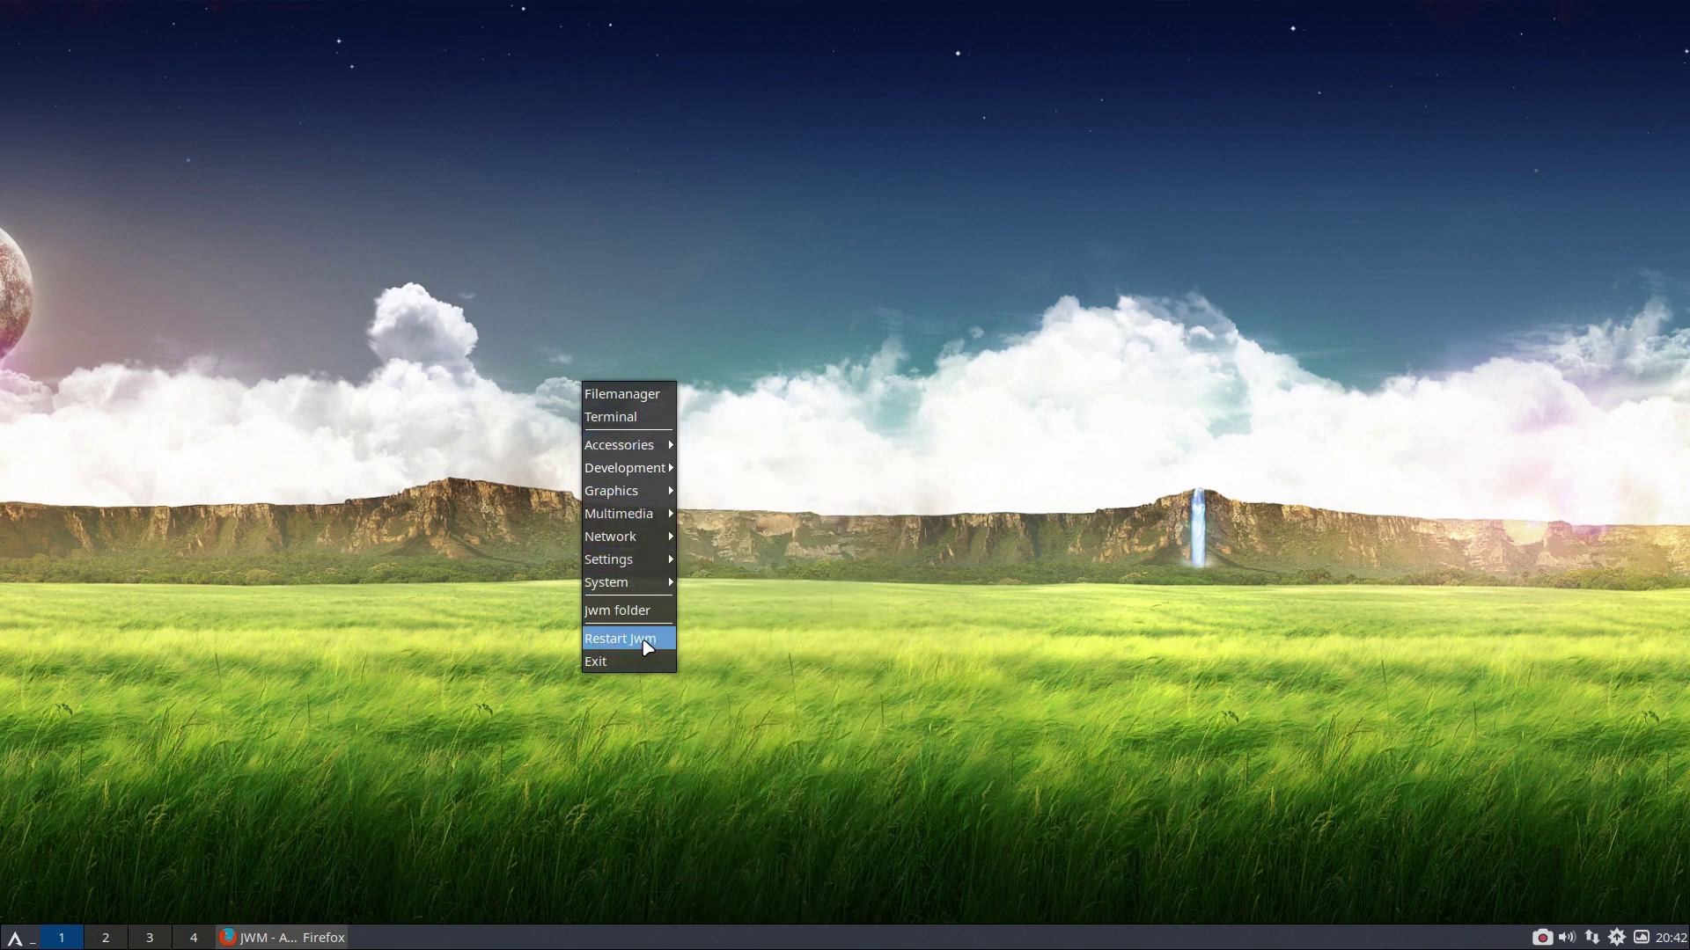
left_click(475, 622)
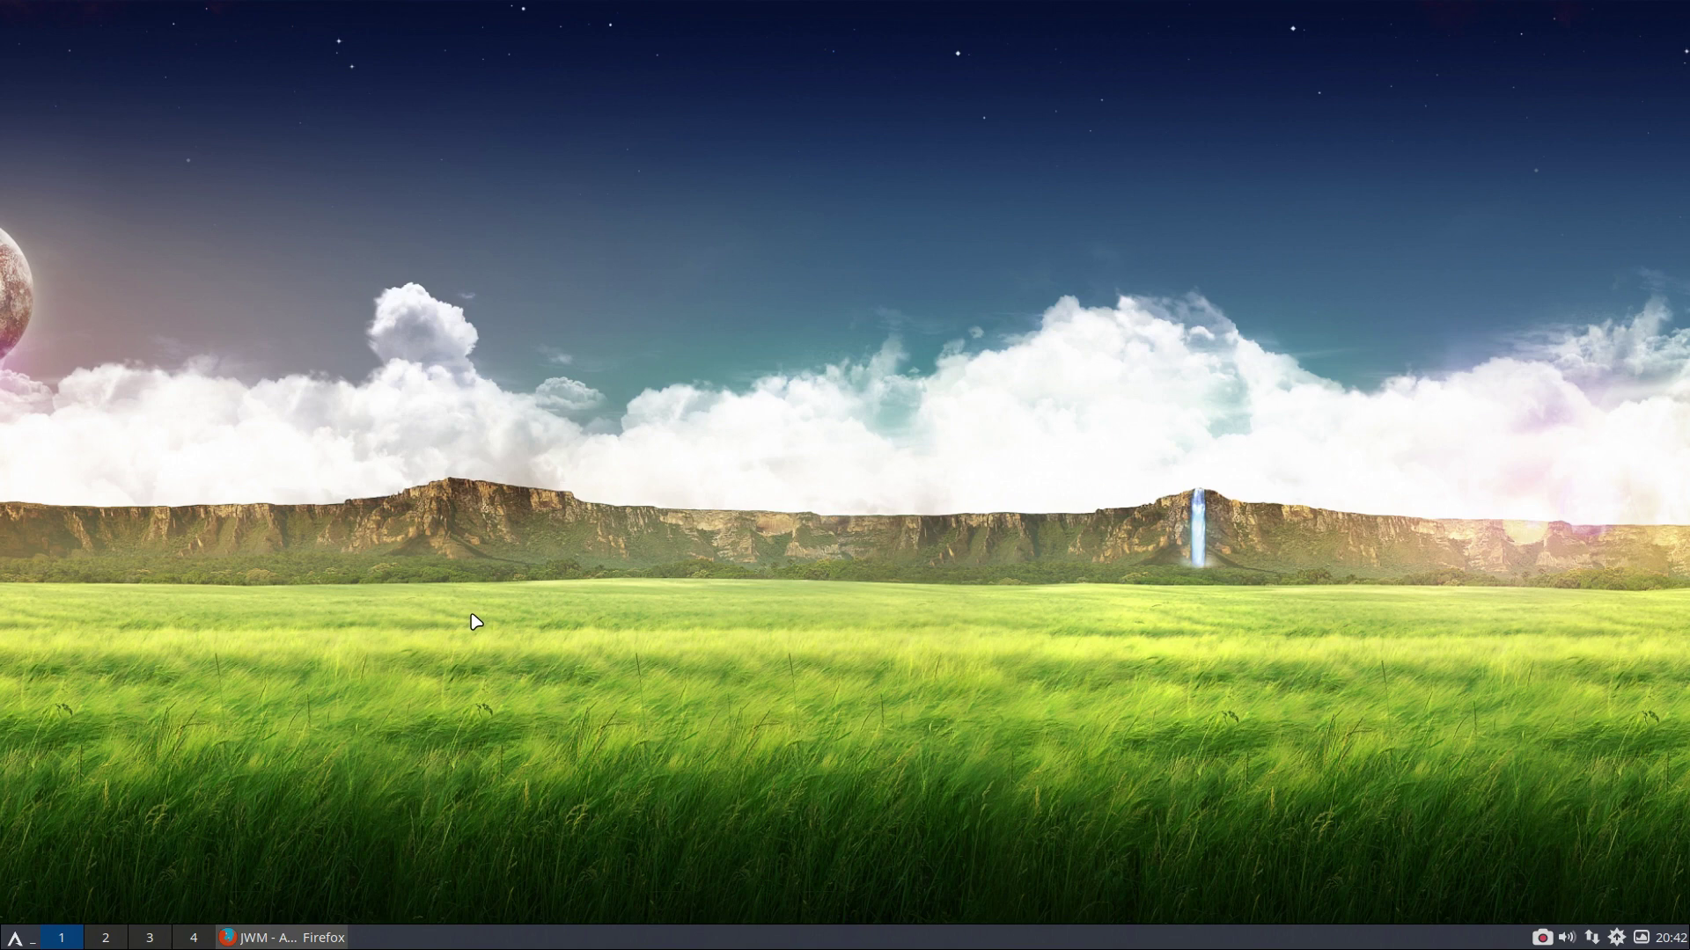
key("super+shift+Return")
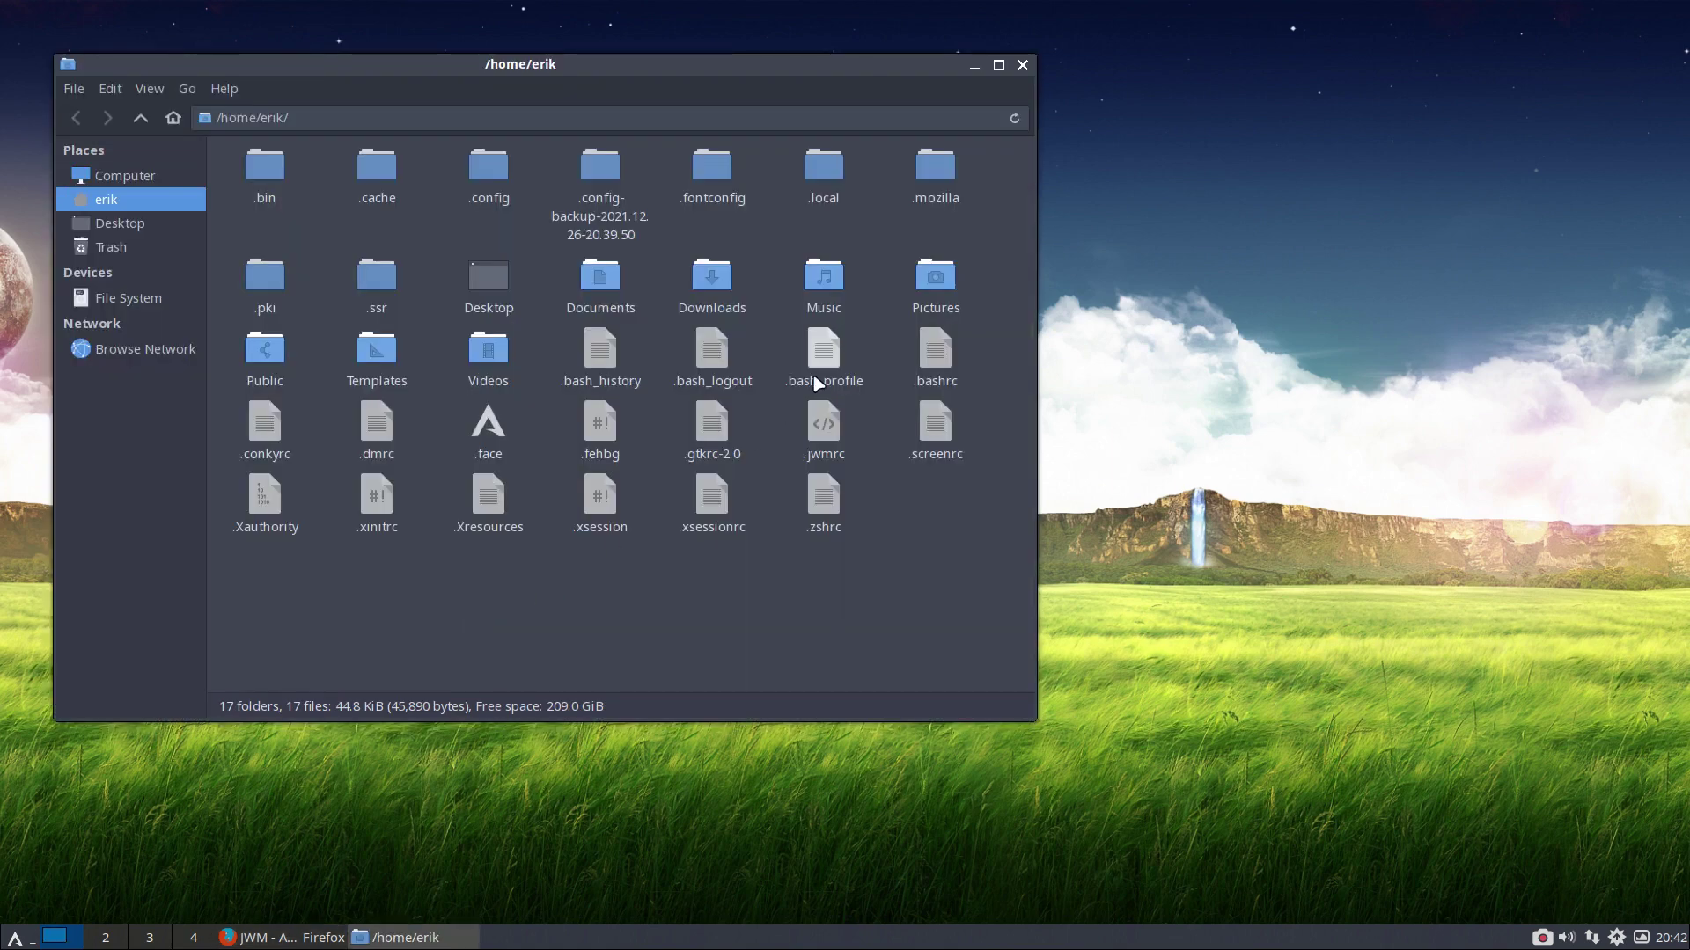
left_click(1023, 66)
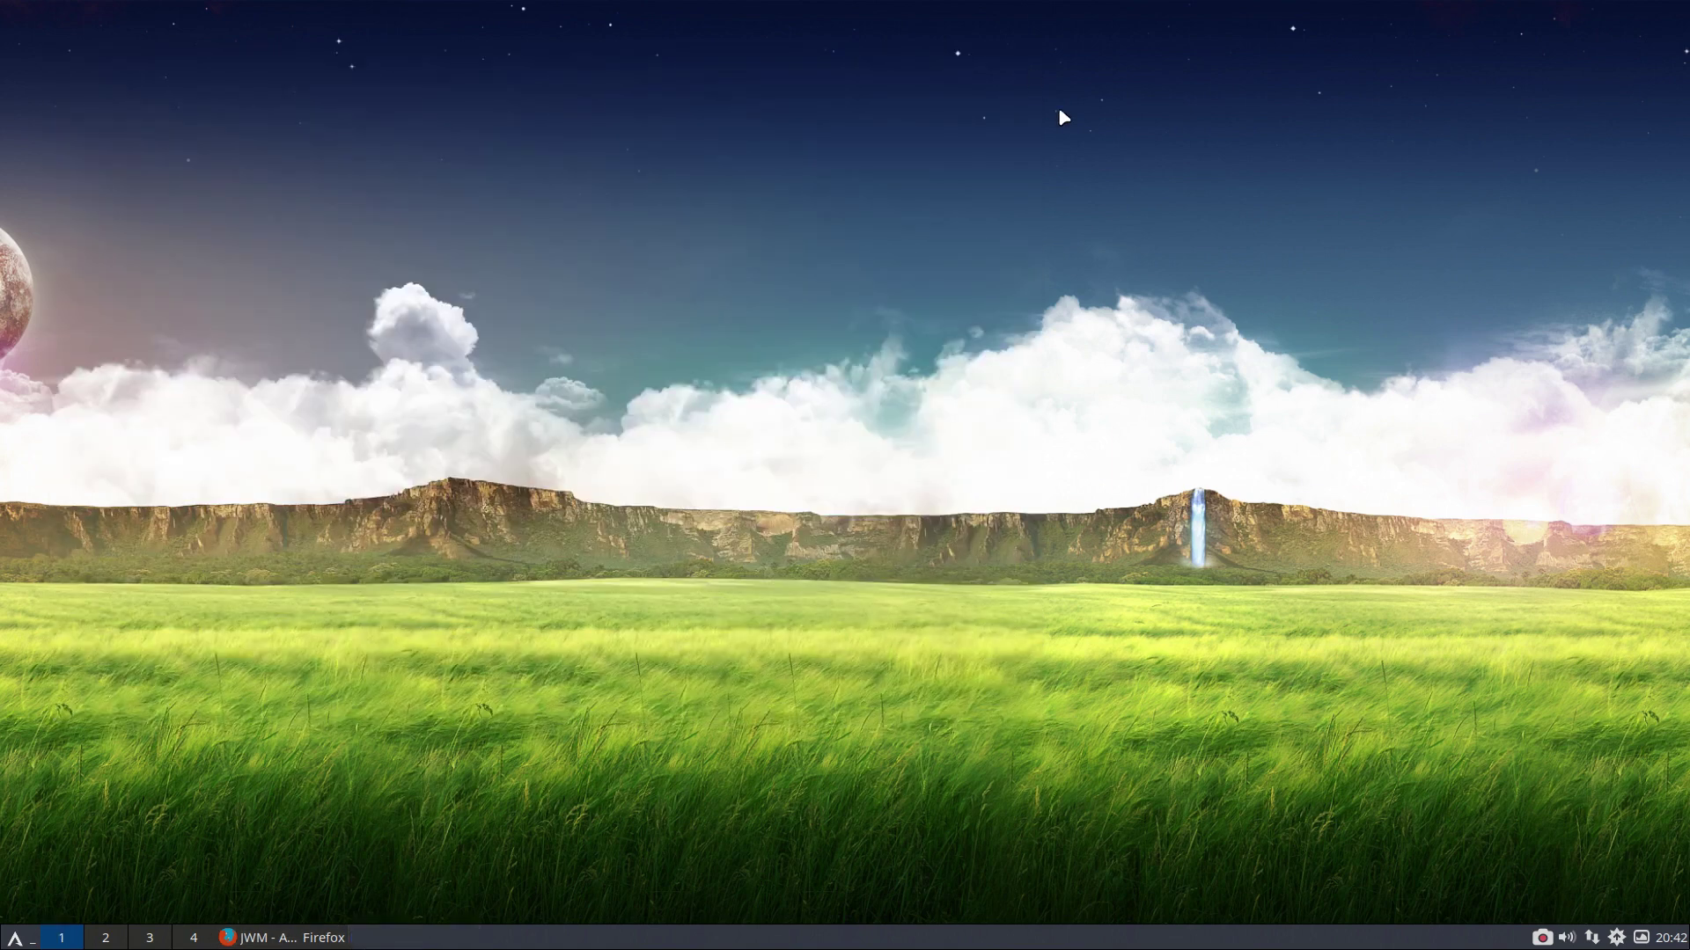
Step: Search Pamac for jwm and open the arcolinux-jwm-git package details in a maximized window
left_click(1618, 938)
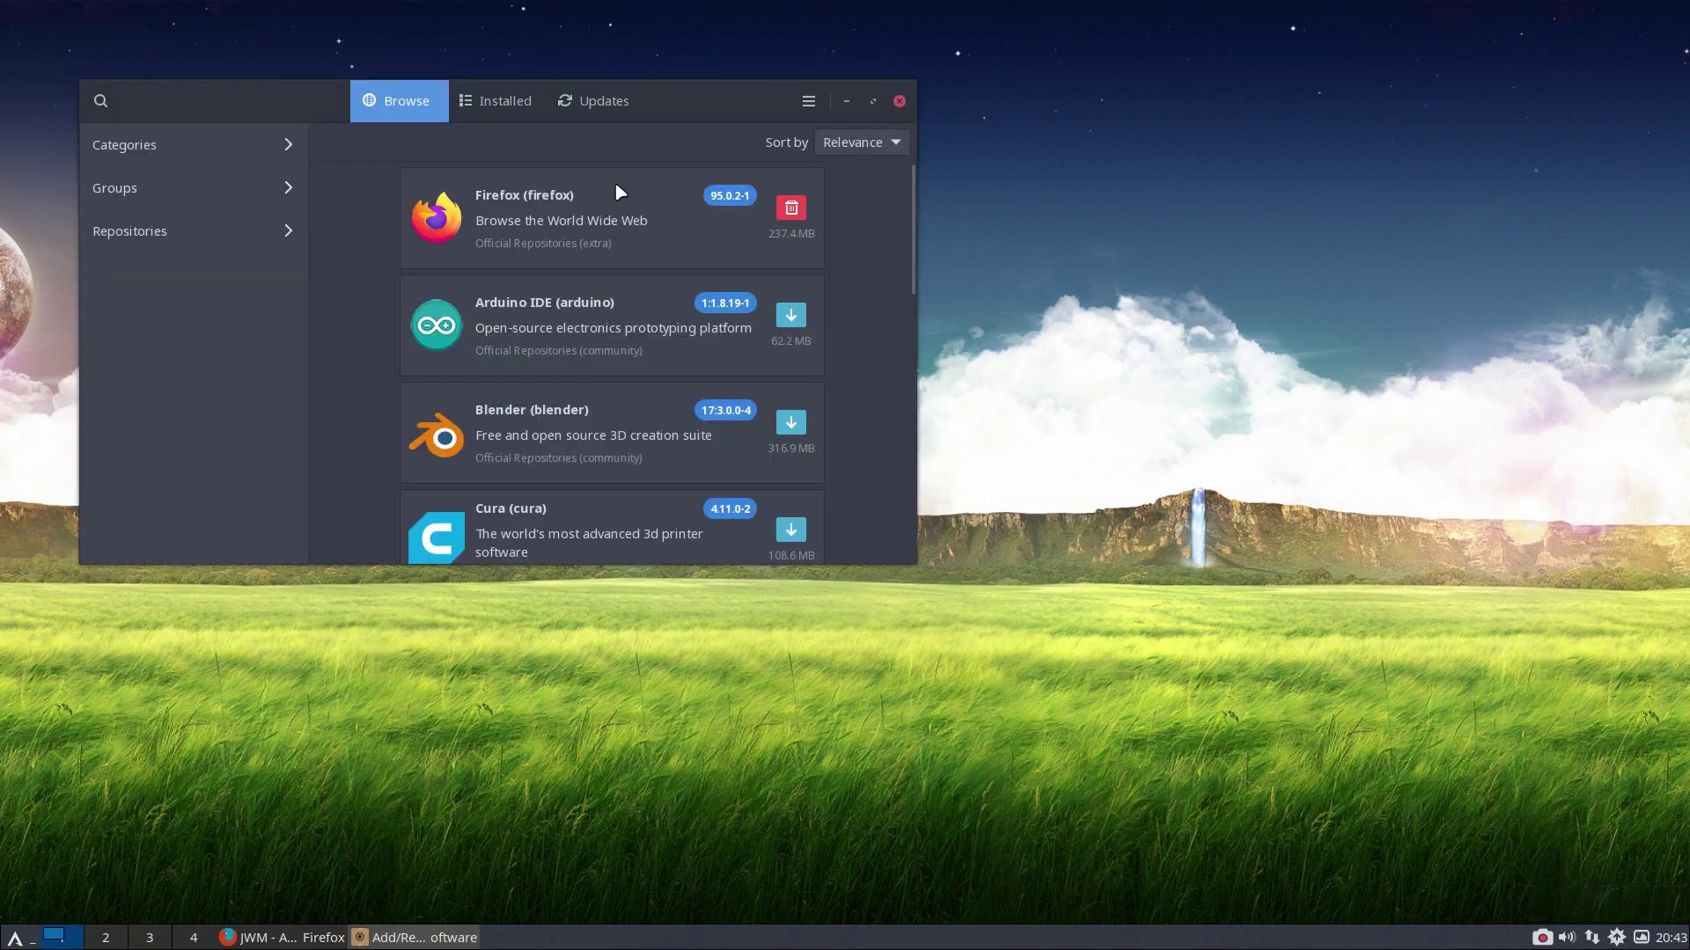
type("jwm")
key("Return")
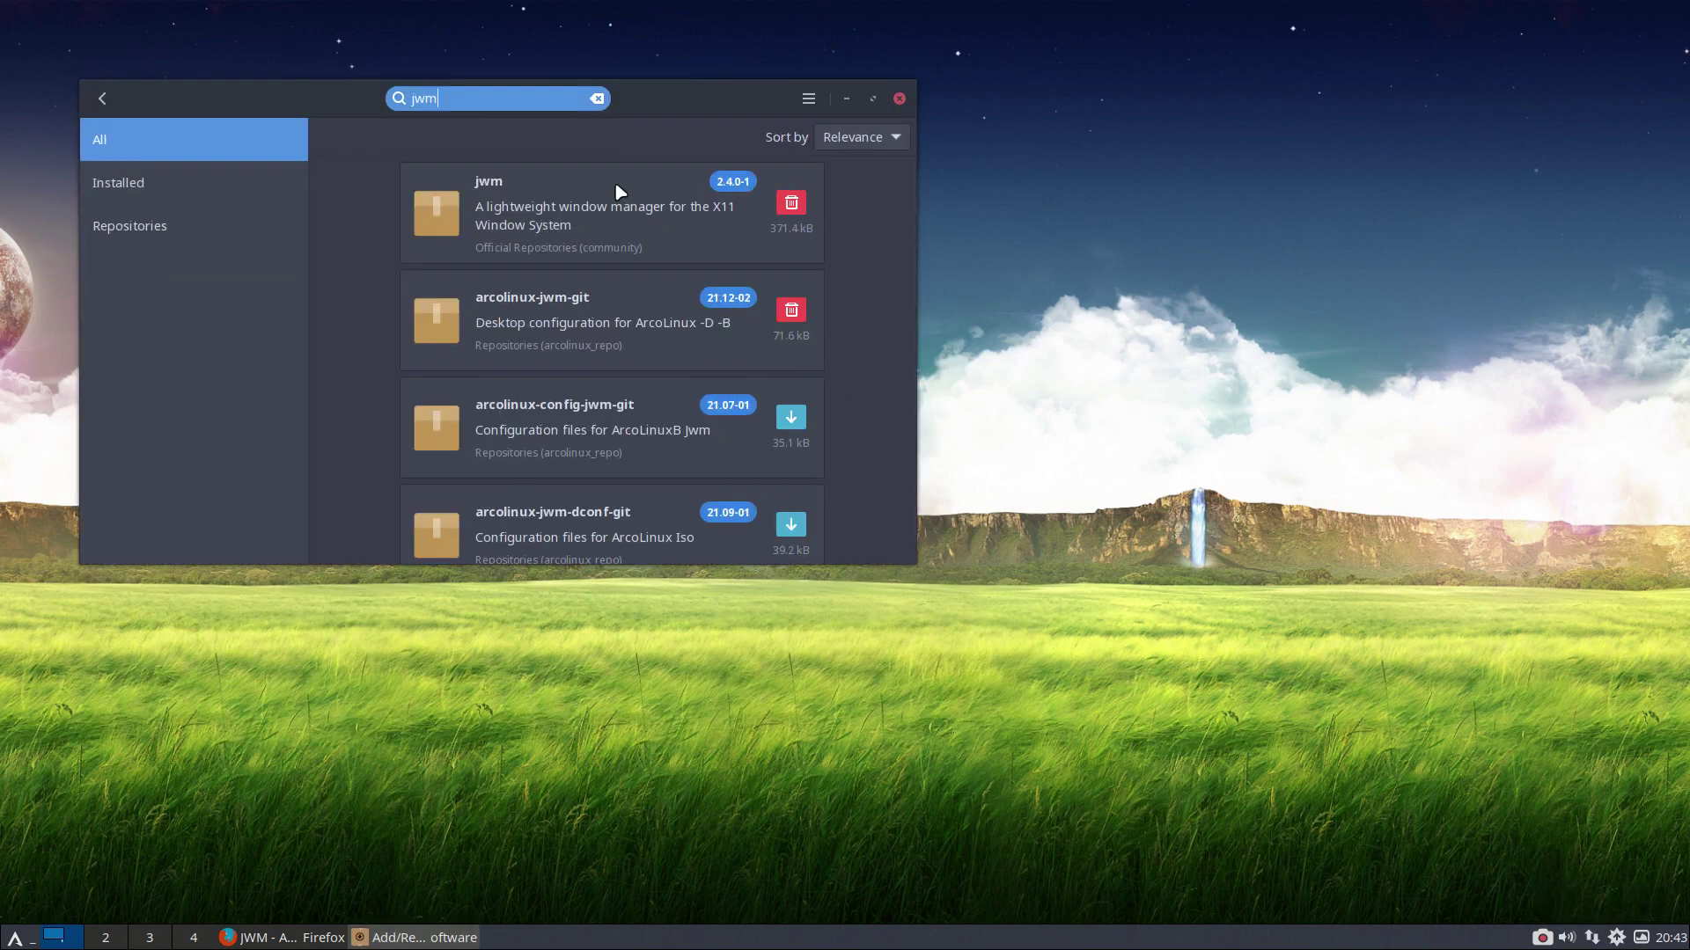
left_click(566, 308)
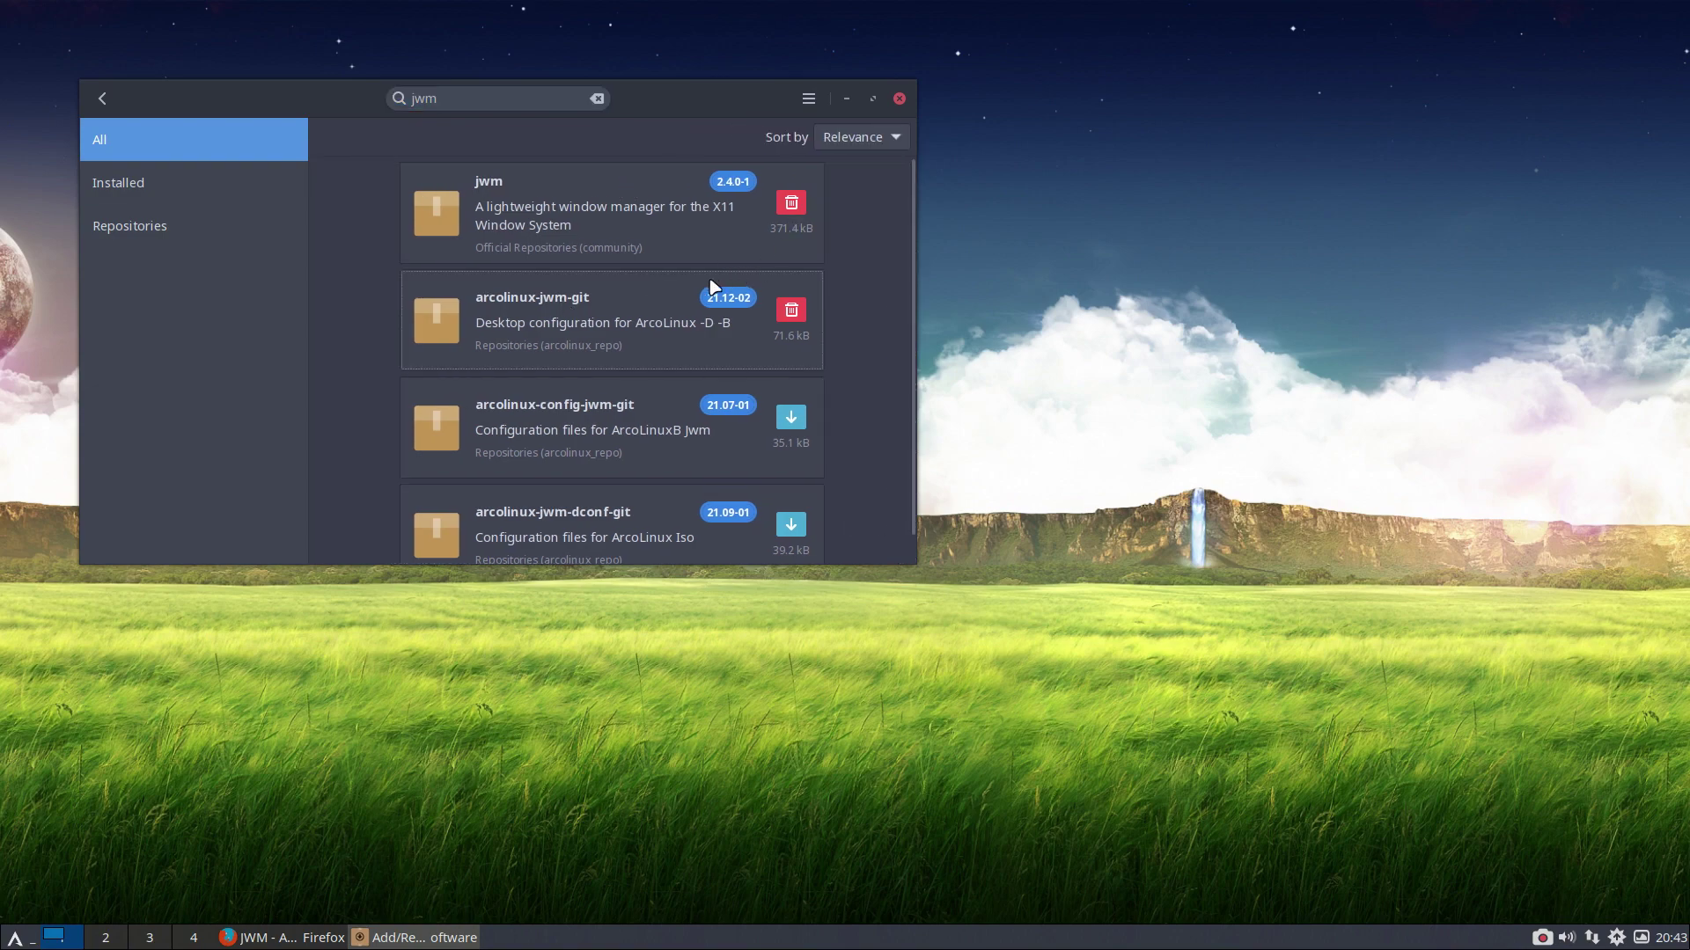
left_click(636, 315)
left_click(873, 98)
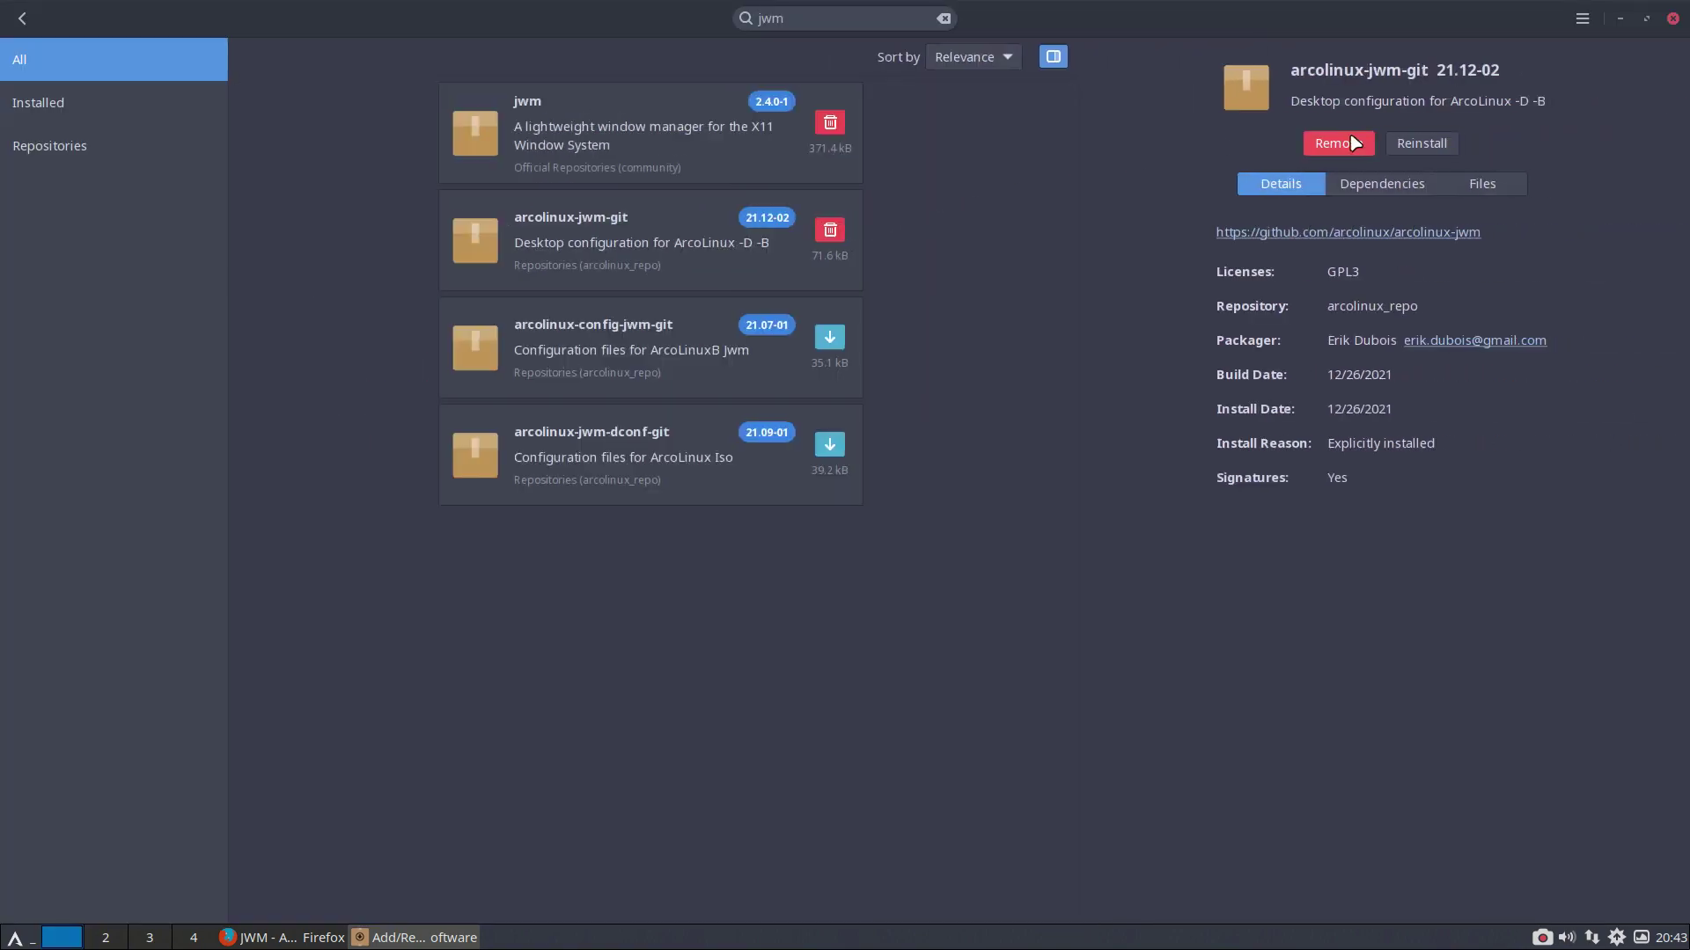
Step: List the package's installed files, highlight /etc/skel/.jwmrc, and close Pamac
left_click(1484, 183)
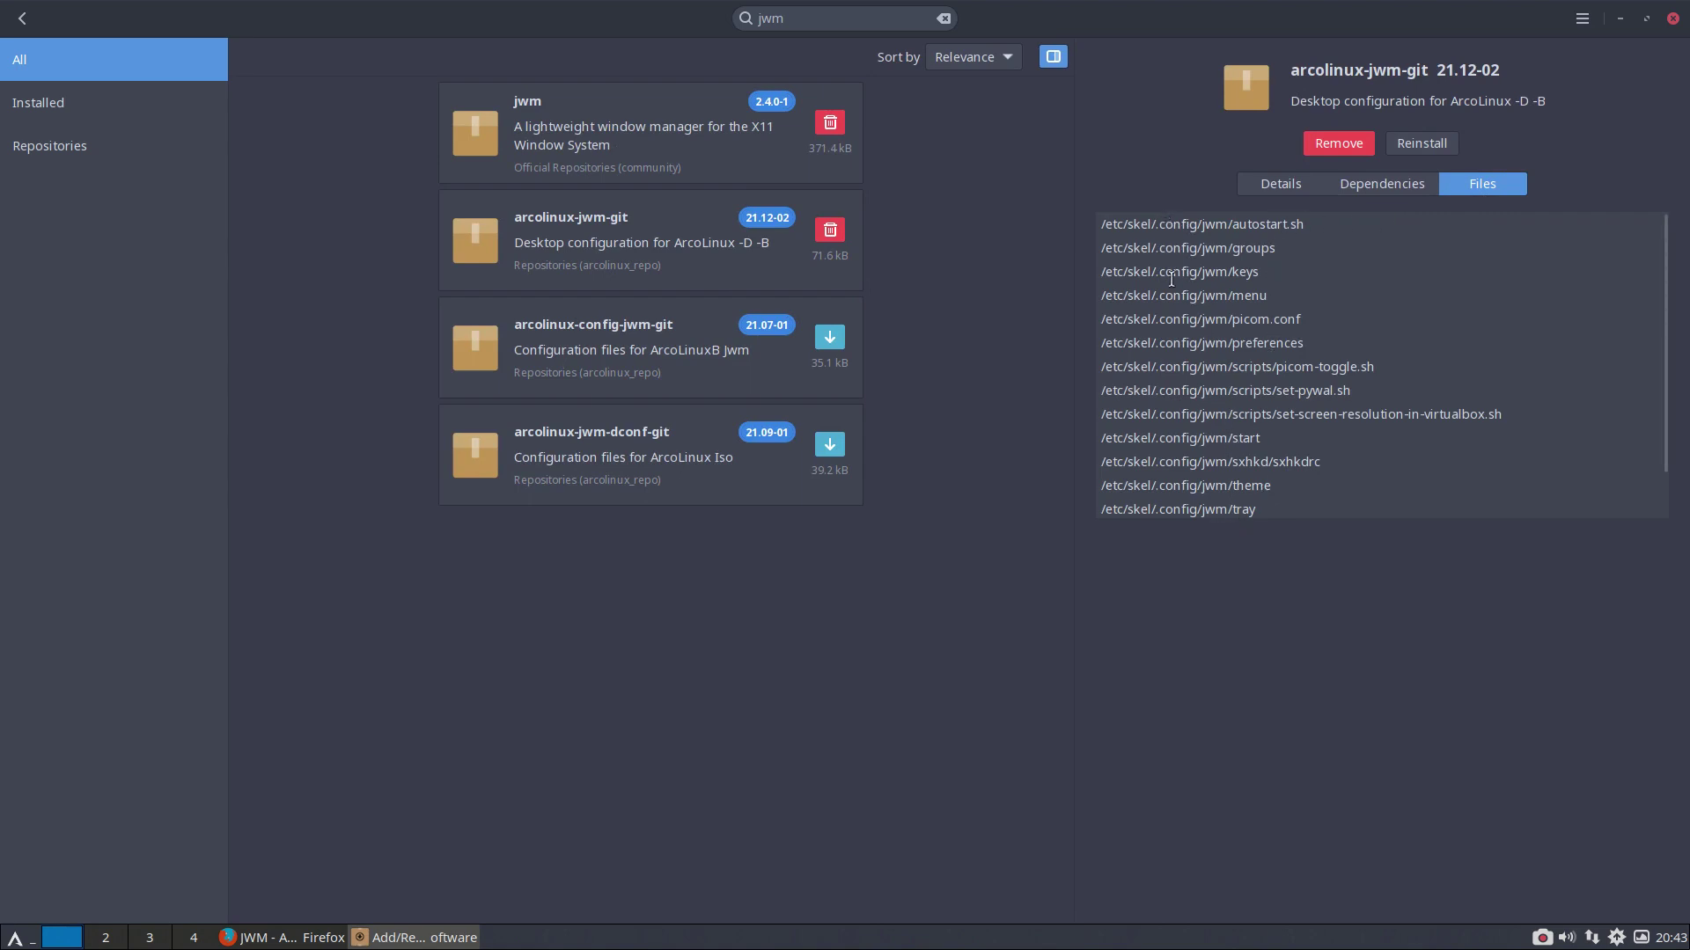
scroll(1181, 482, "down", 1)
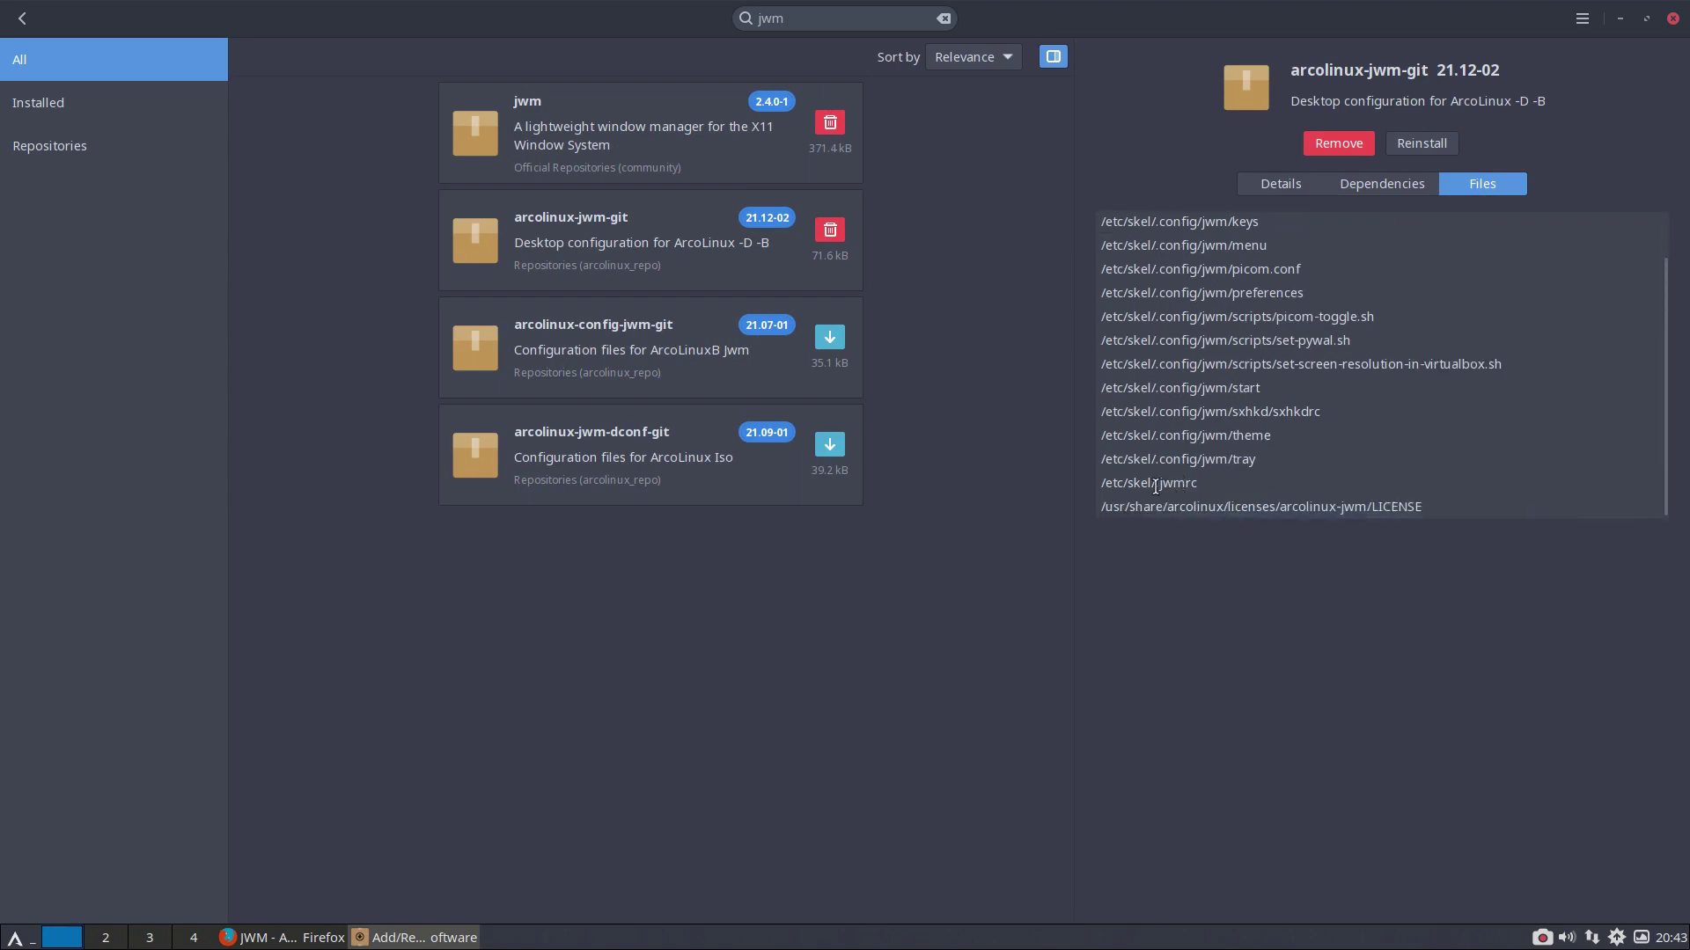
left_click_drag(1202, 483, 1099, 484)
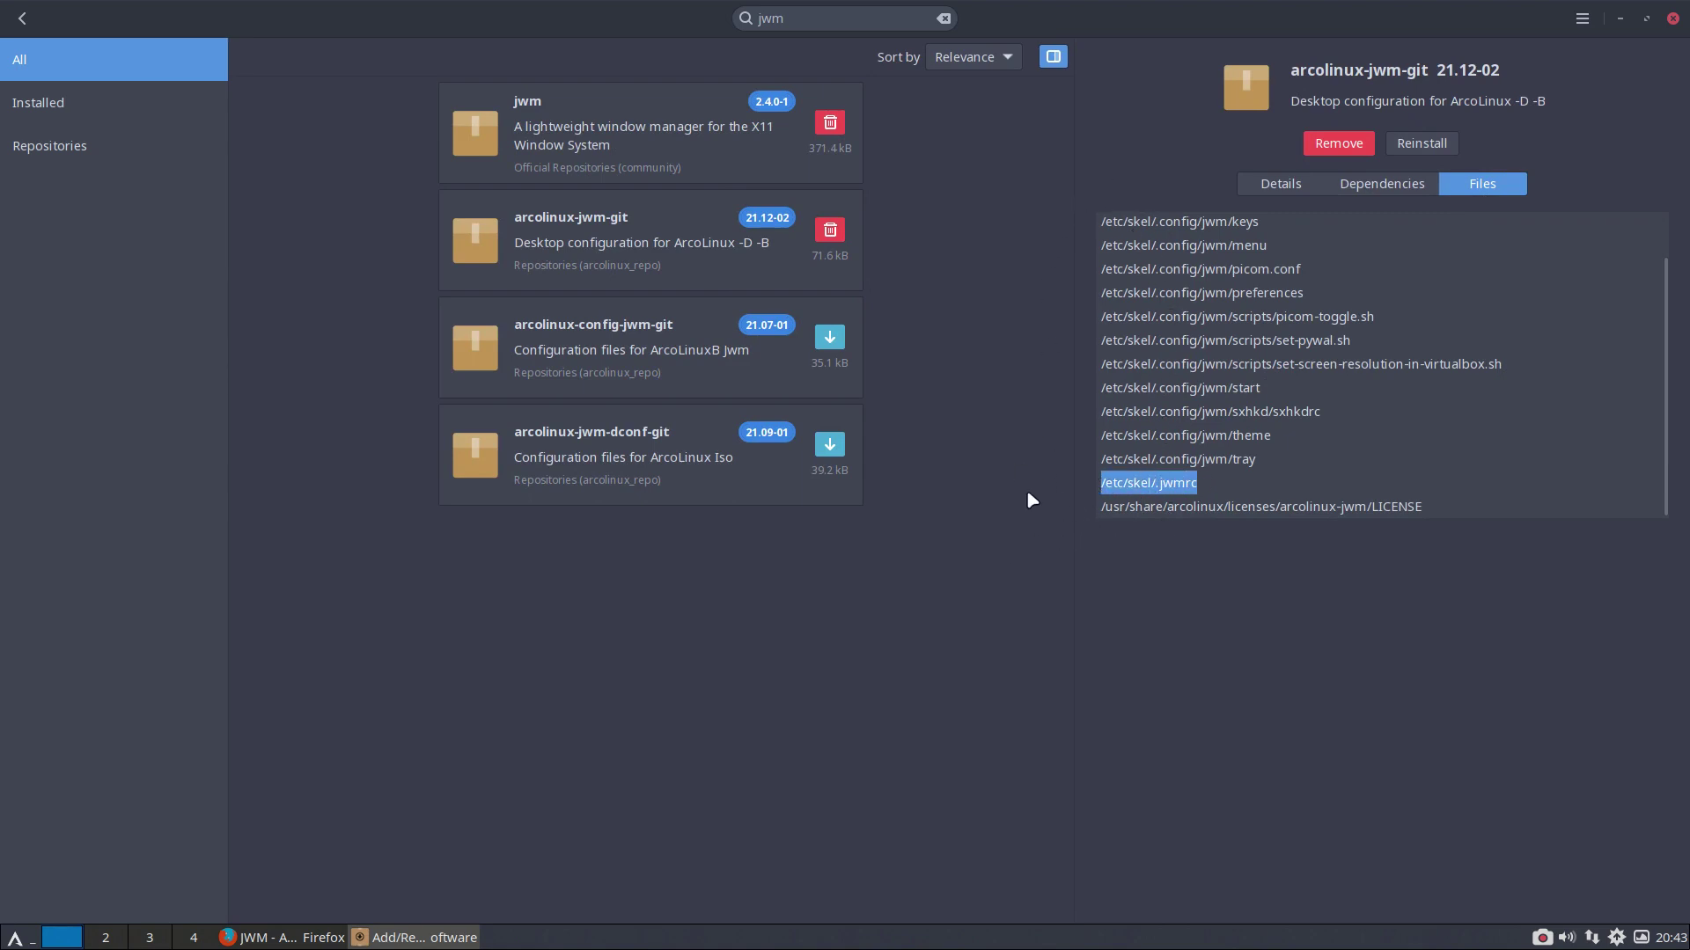
left_click(1672, 19)
Step: Open ~/.jwmrc from the home folder in Sublime Text, enlarge the font, maximize, read it, then close it
key("super+e")
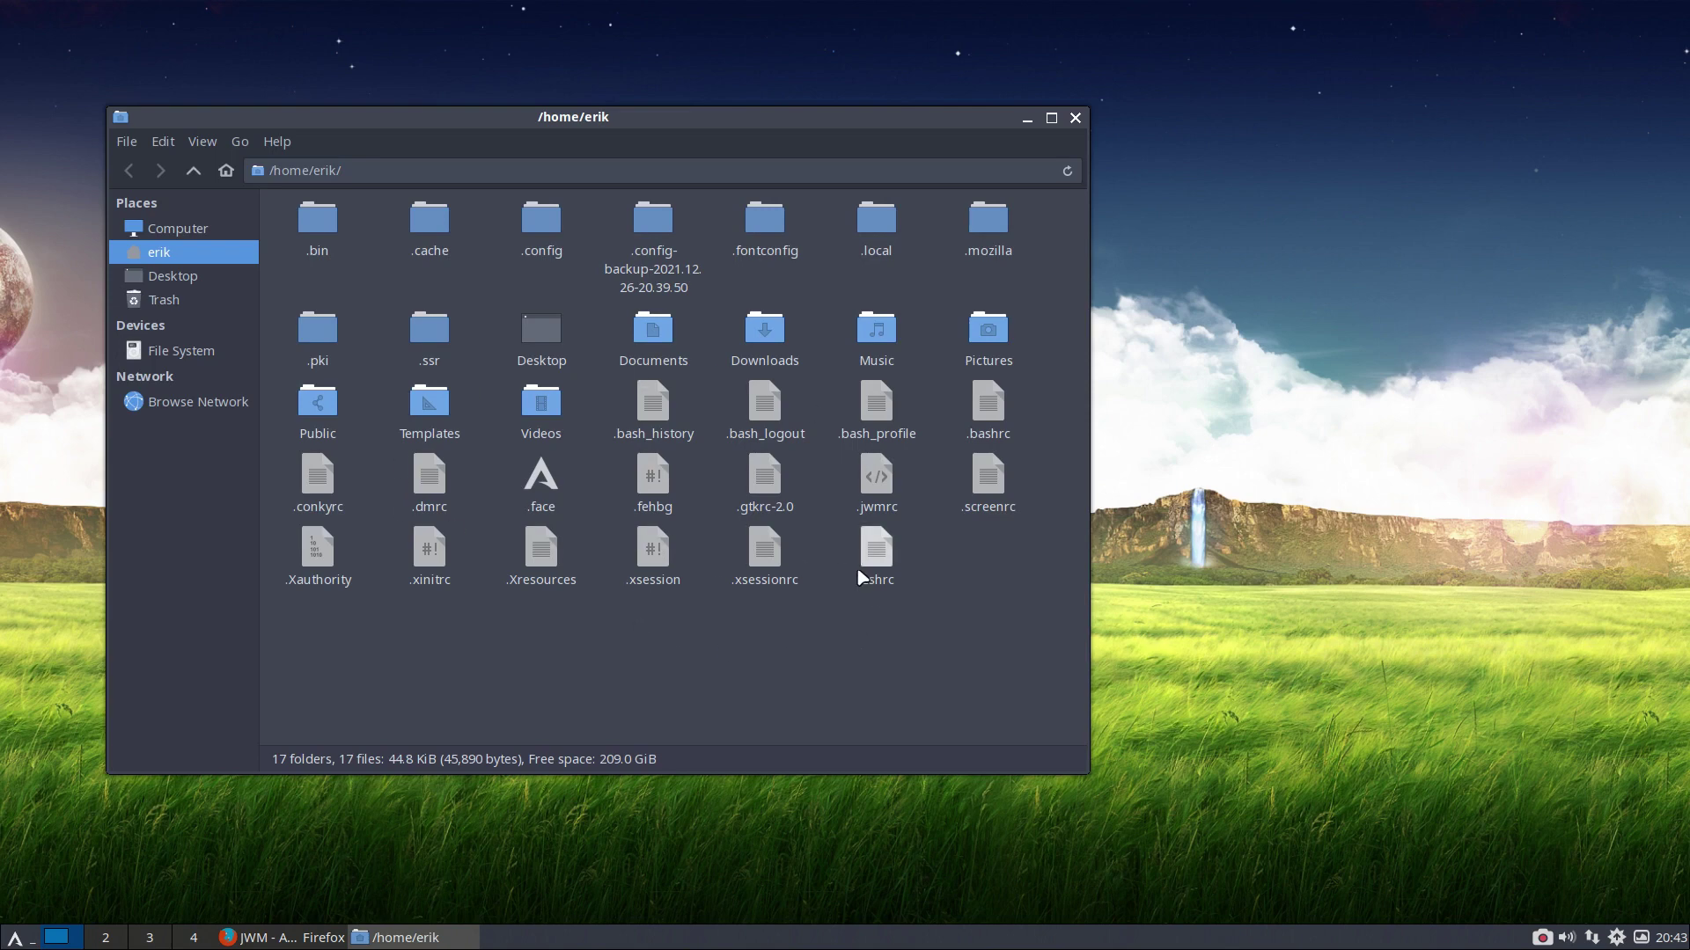
left_click(876, 484)
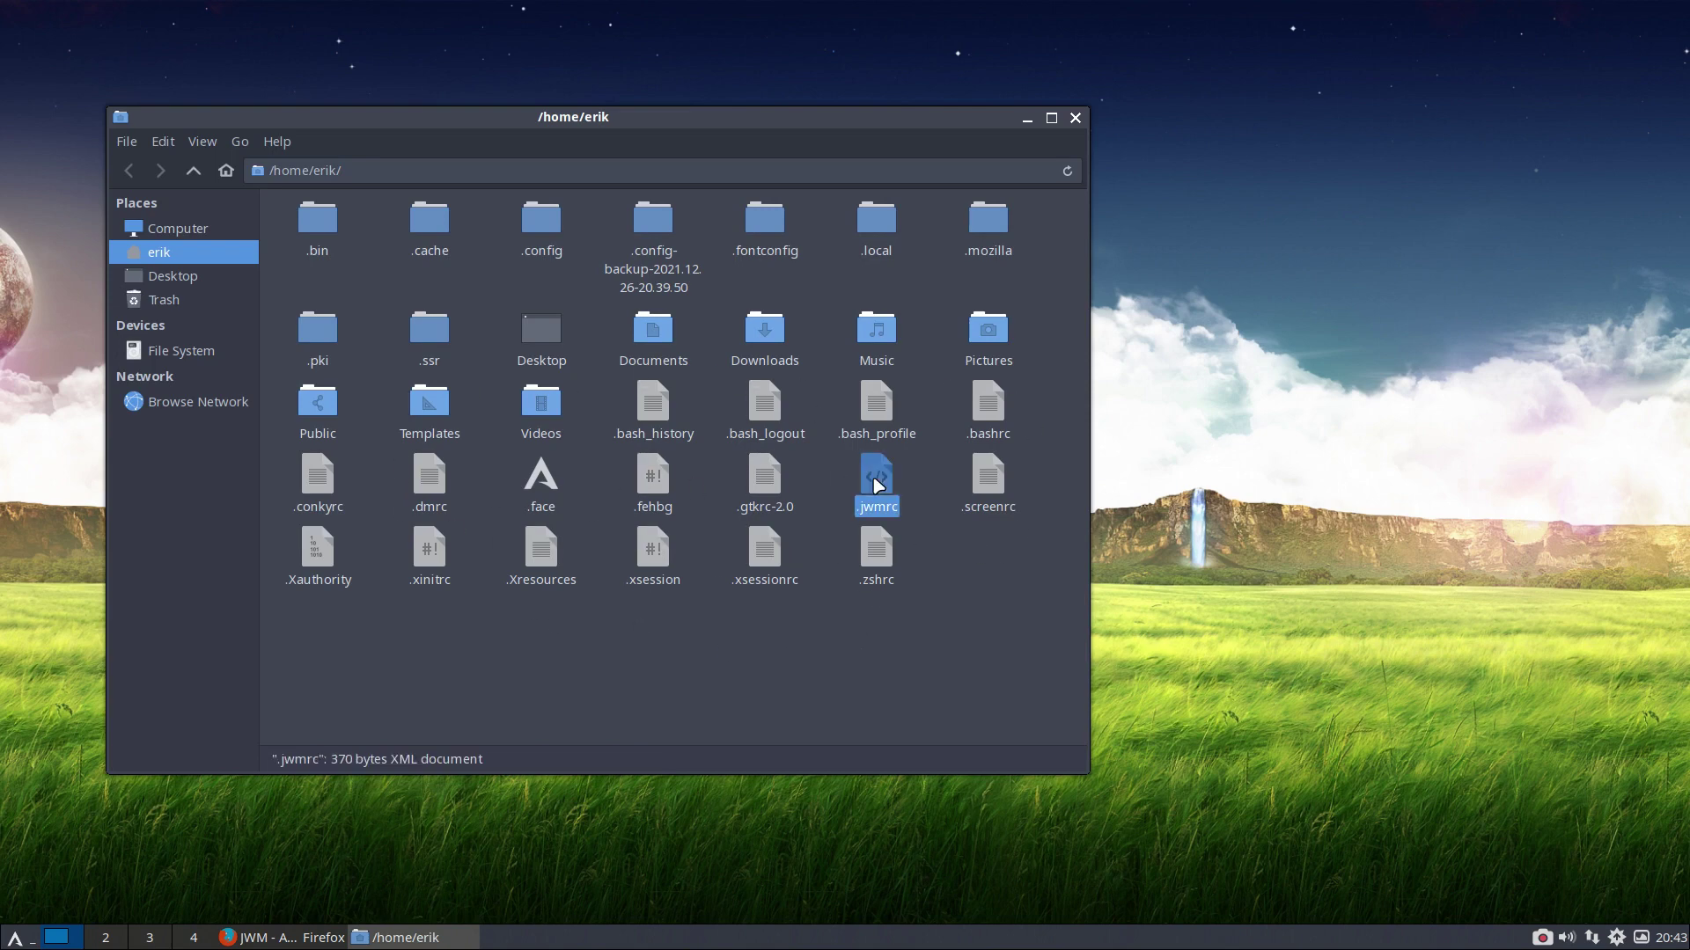
double_click(876, 484)
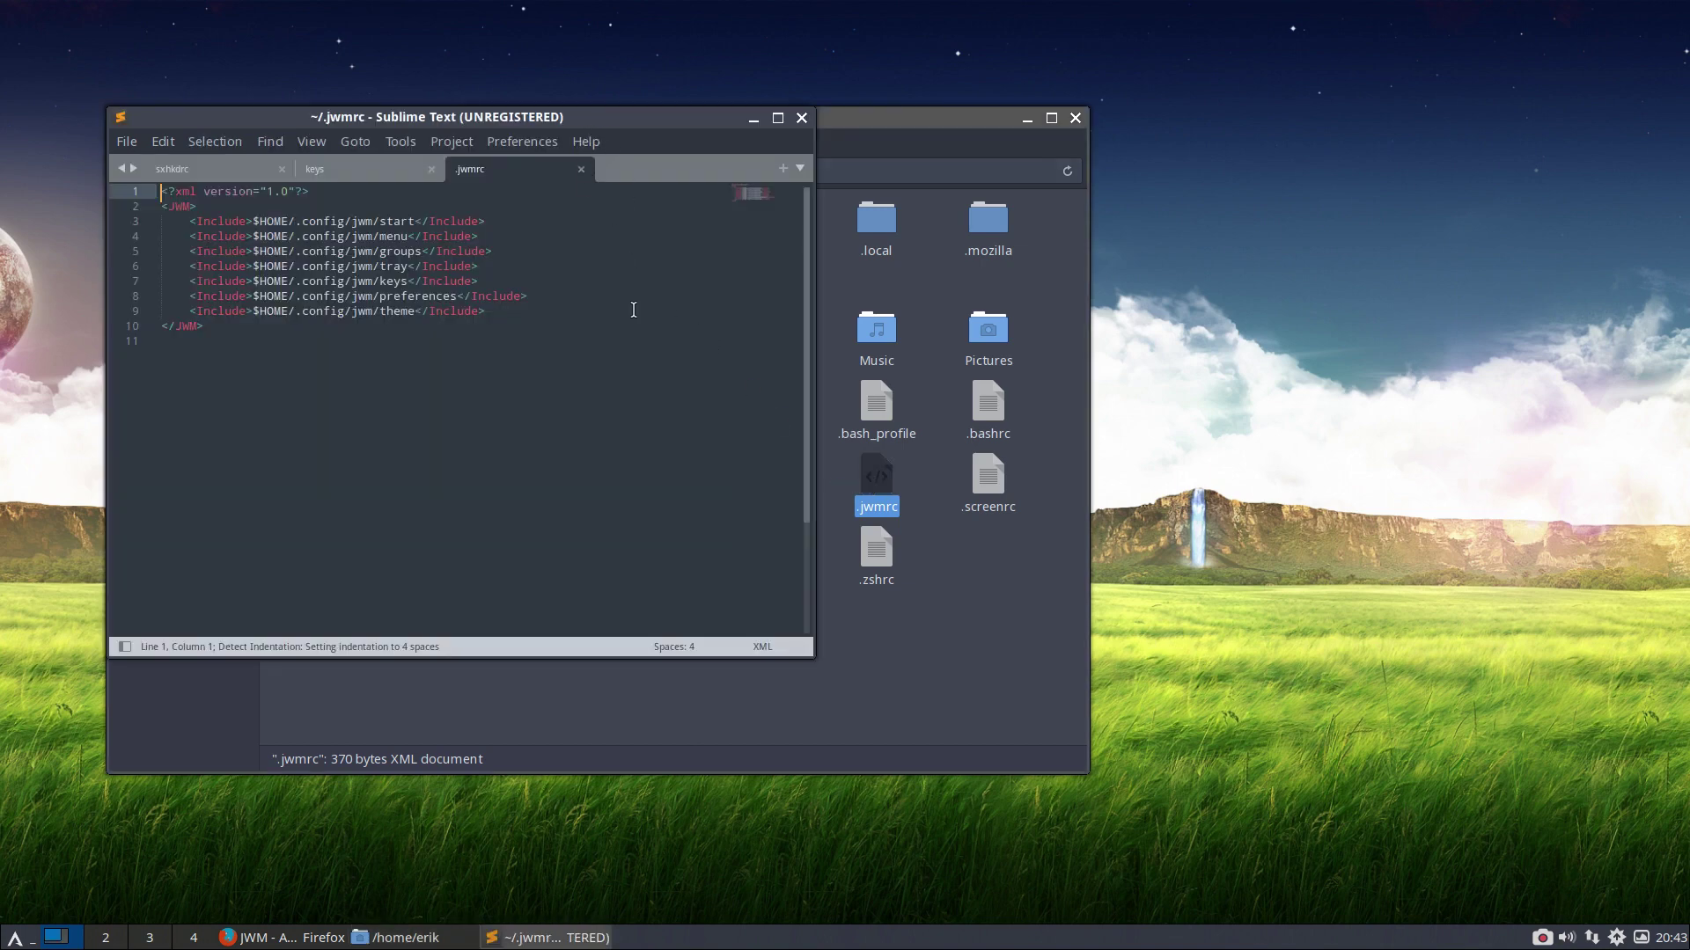
key("ctrl+equal")
key("ctrl+equal")
key("ctrl+equal")
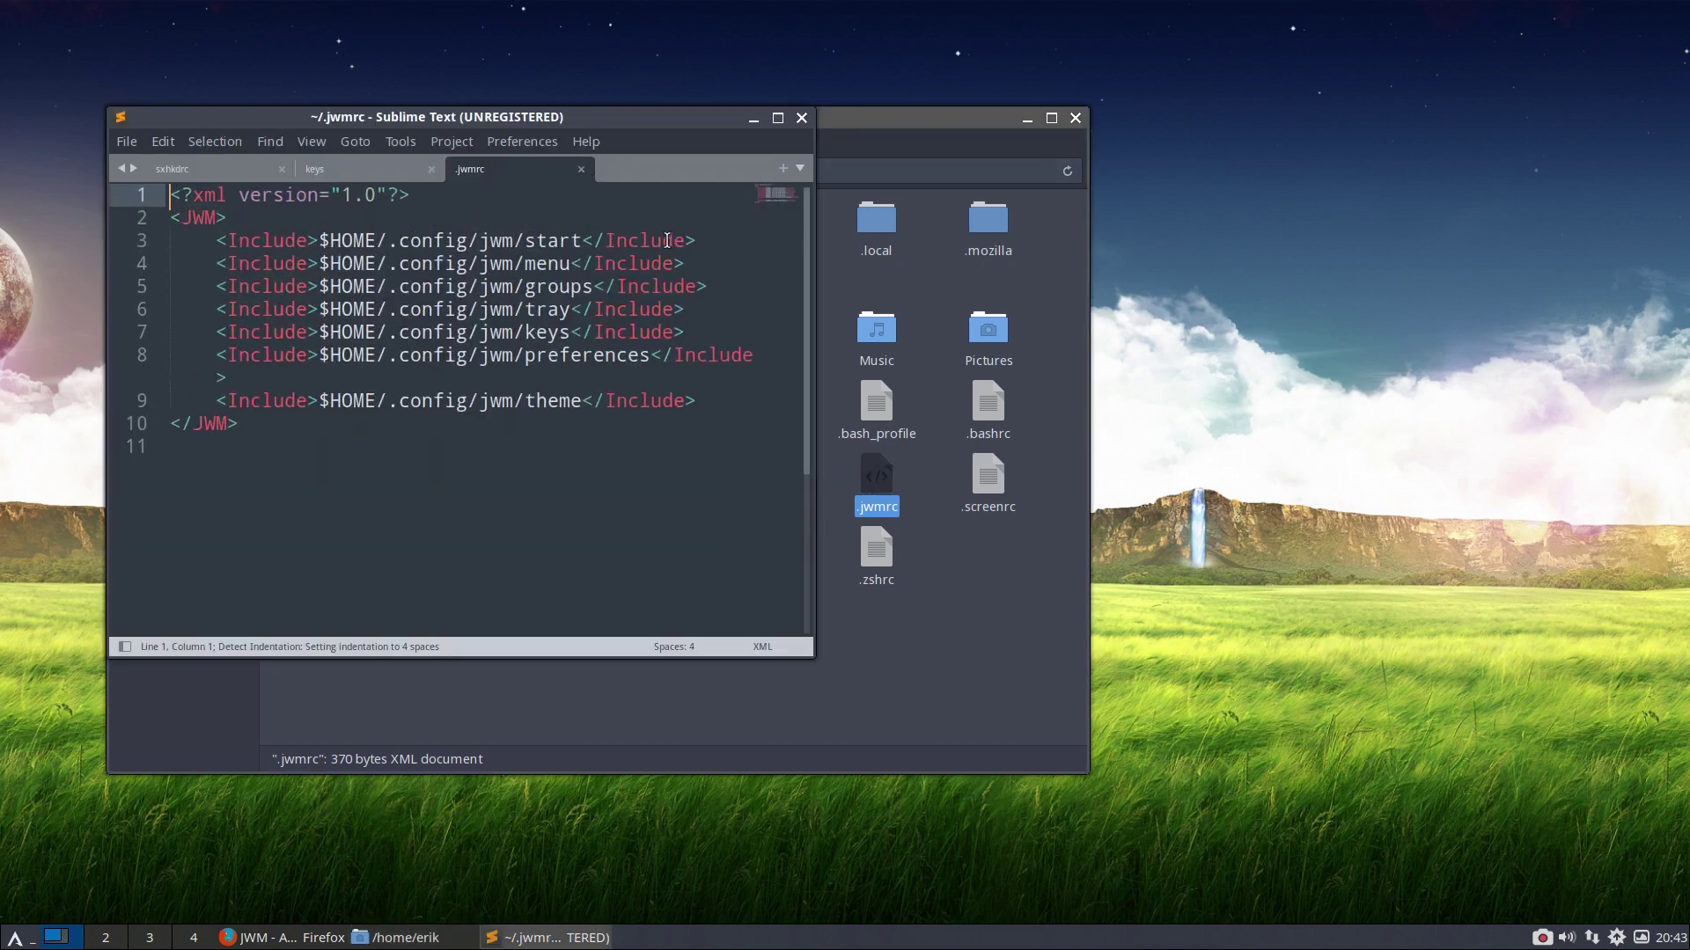
key("ctrl+equal")
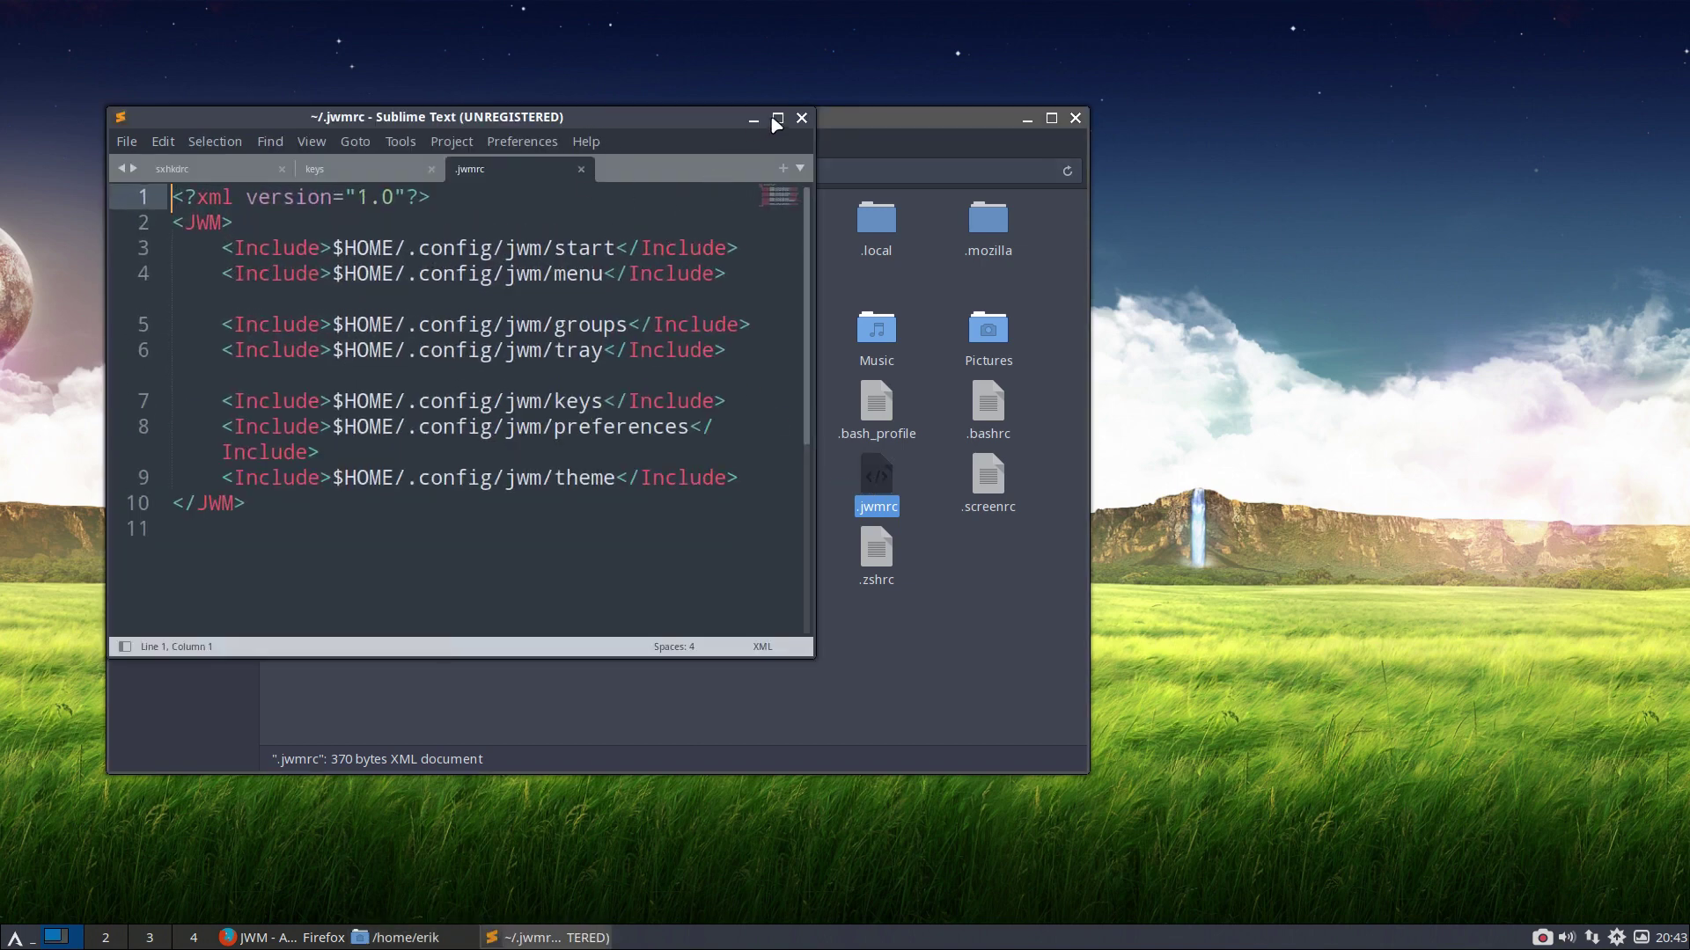
left_click(777, 118)
key("ctrl+equal")
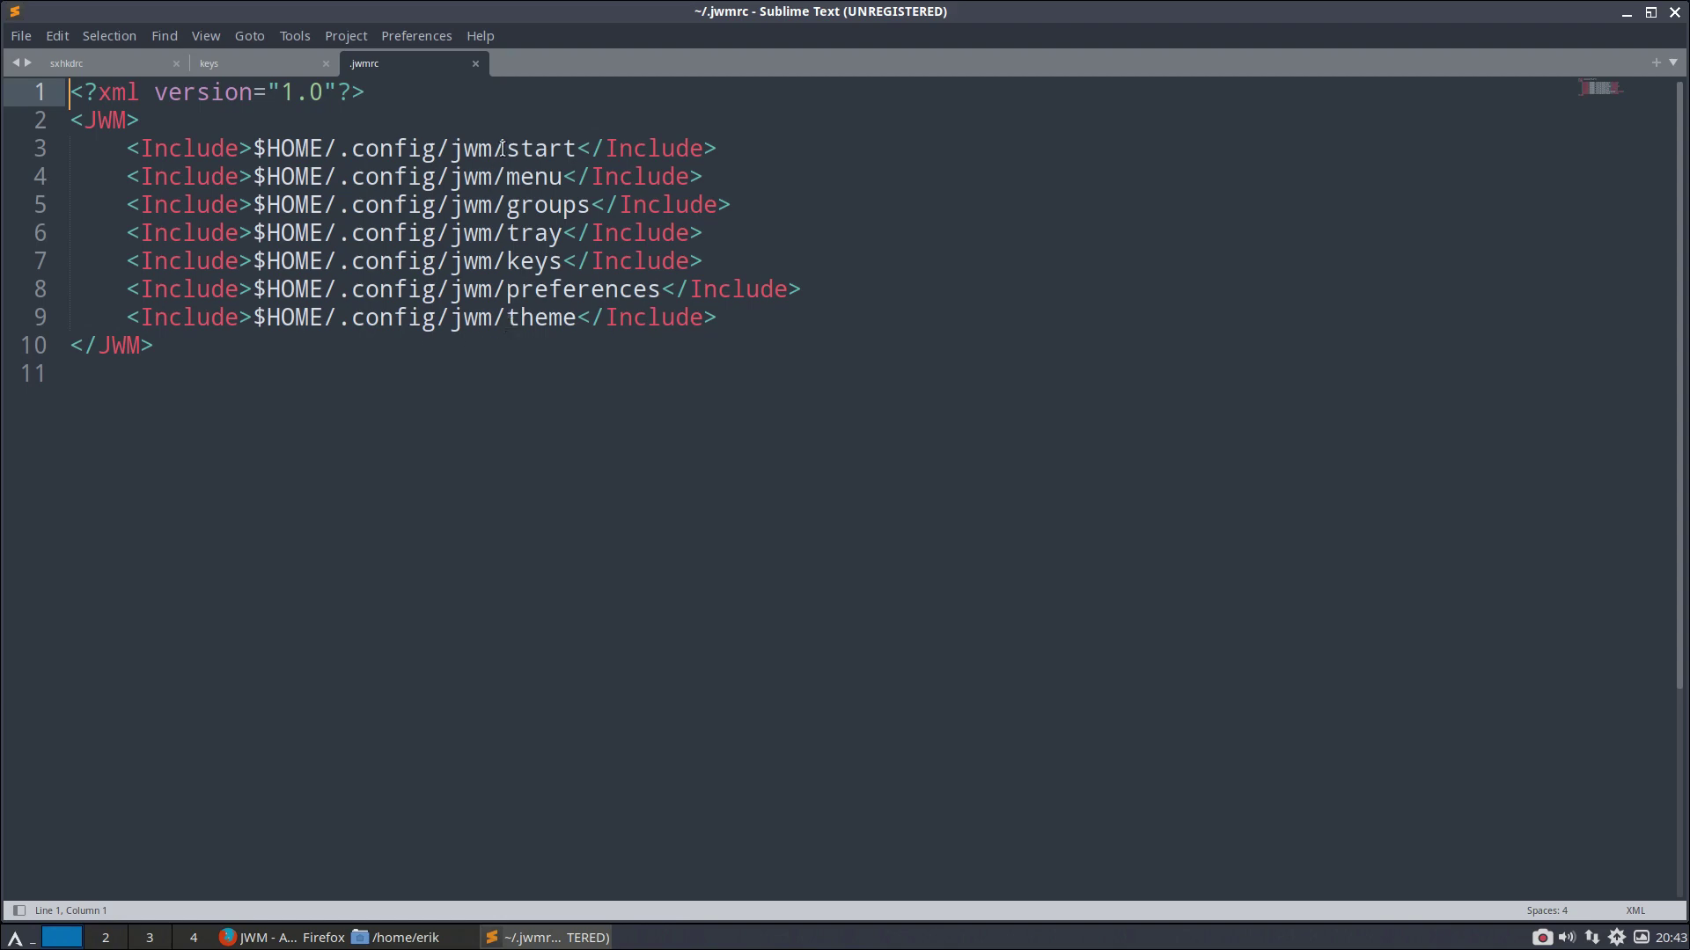
left_click(475, 63)
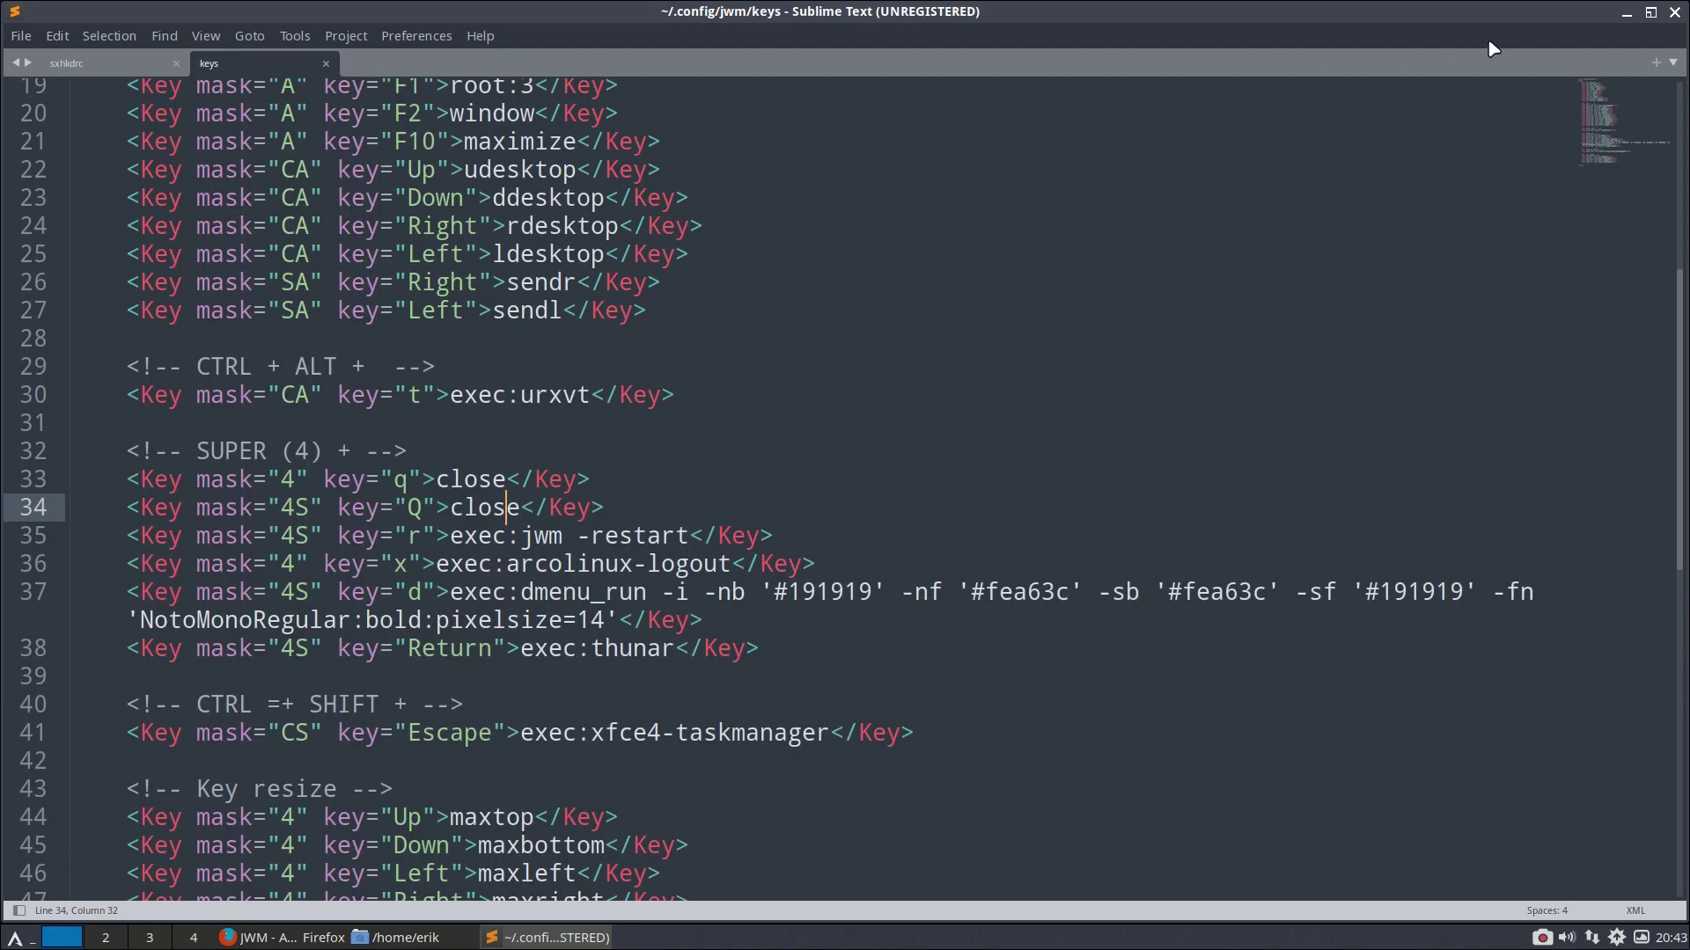
Step: Close Sublime, open ~/.config/jwm in the file manager, and move its window to the left
left_click(1674, 12)
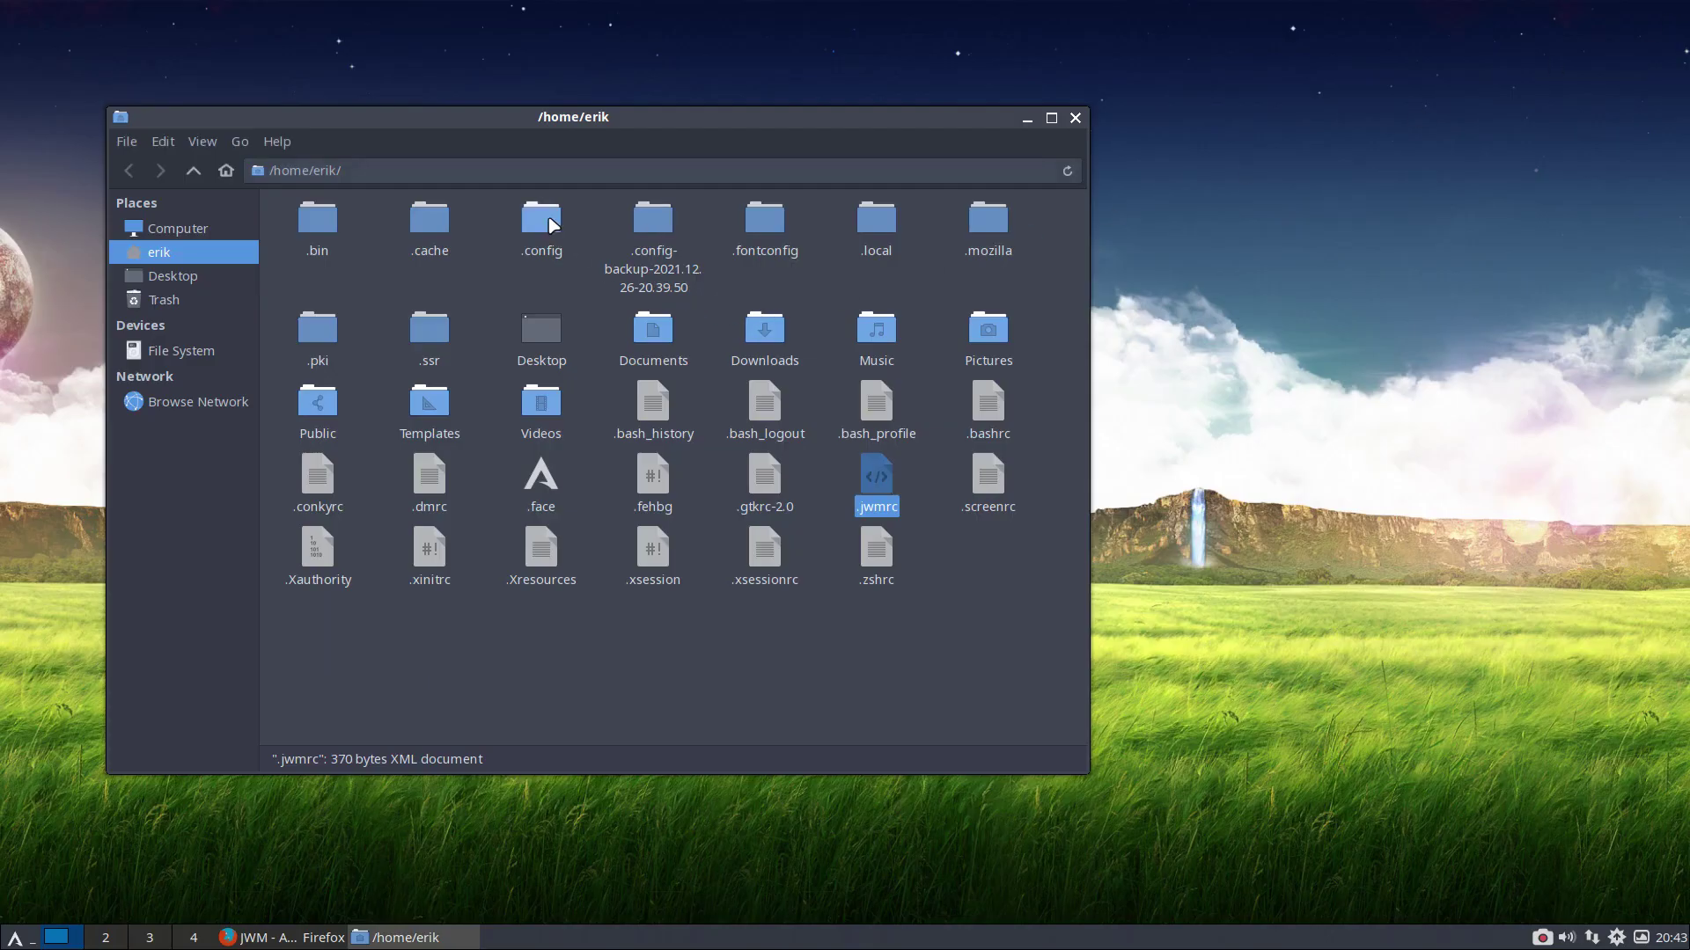
double_click(549, 255)
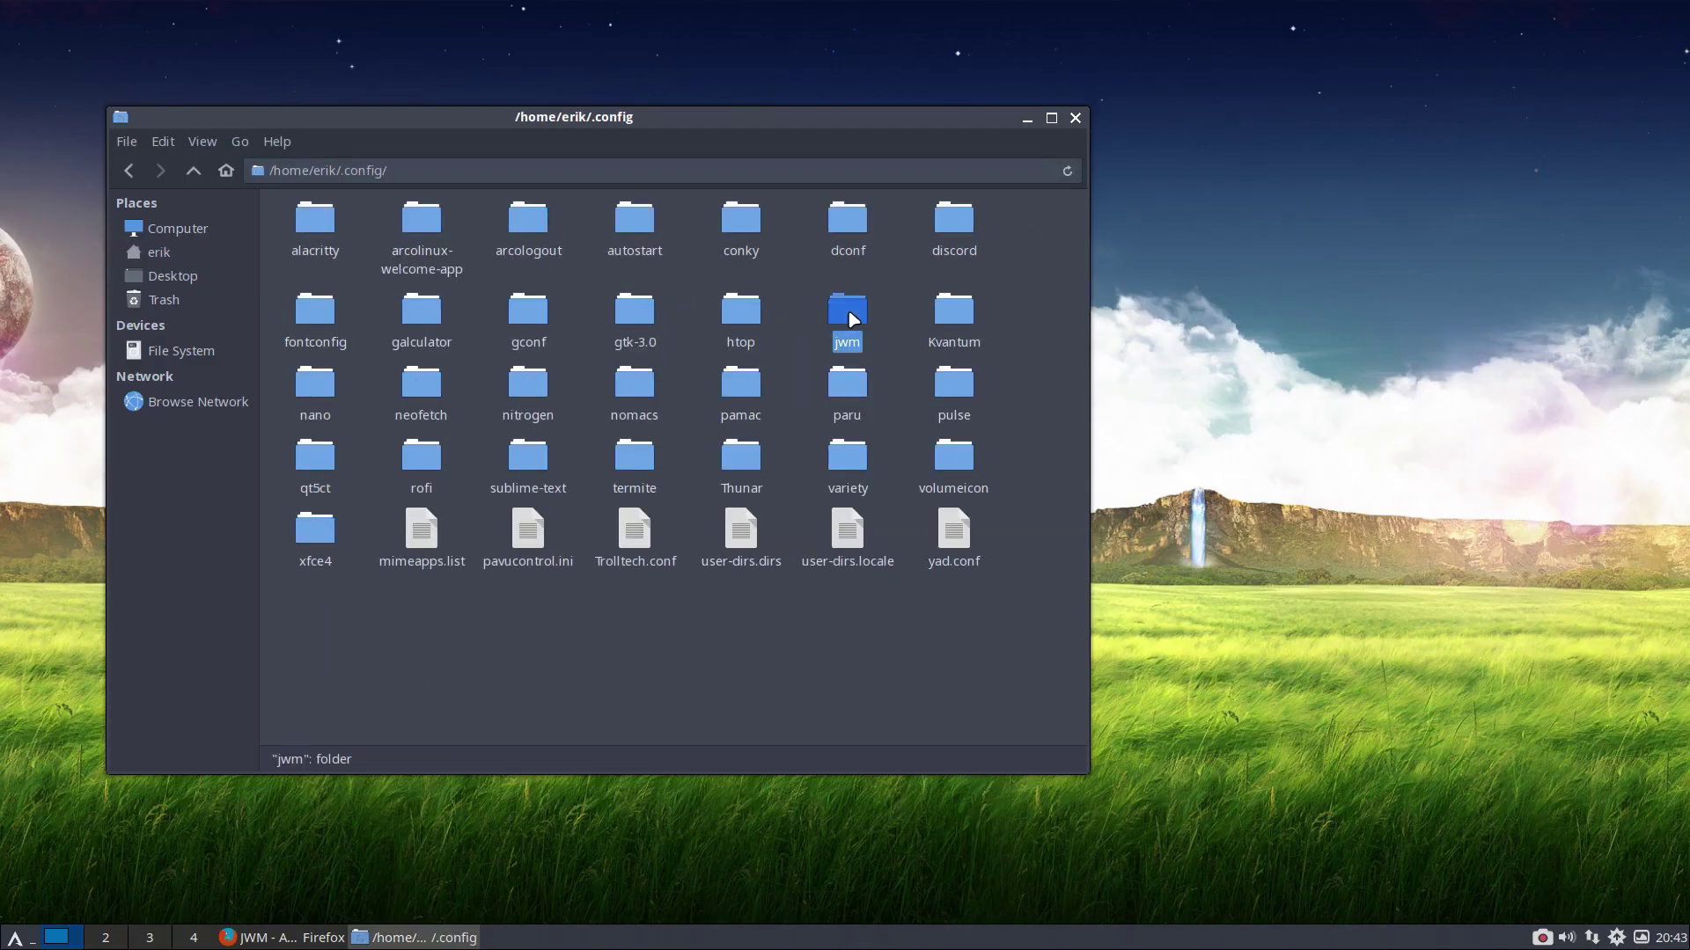
double_click(849, 315)
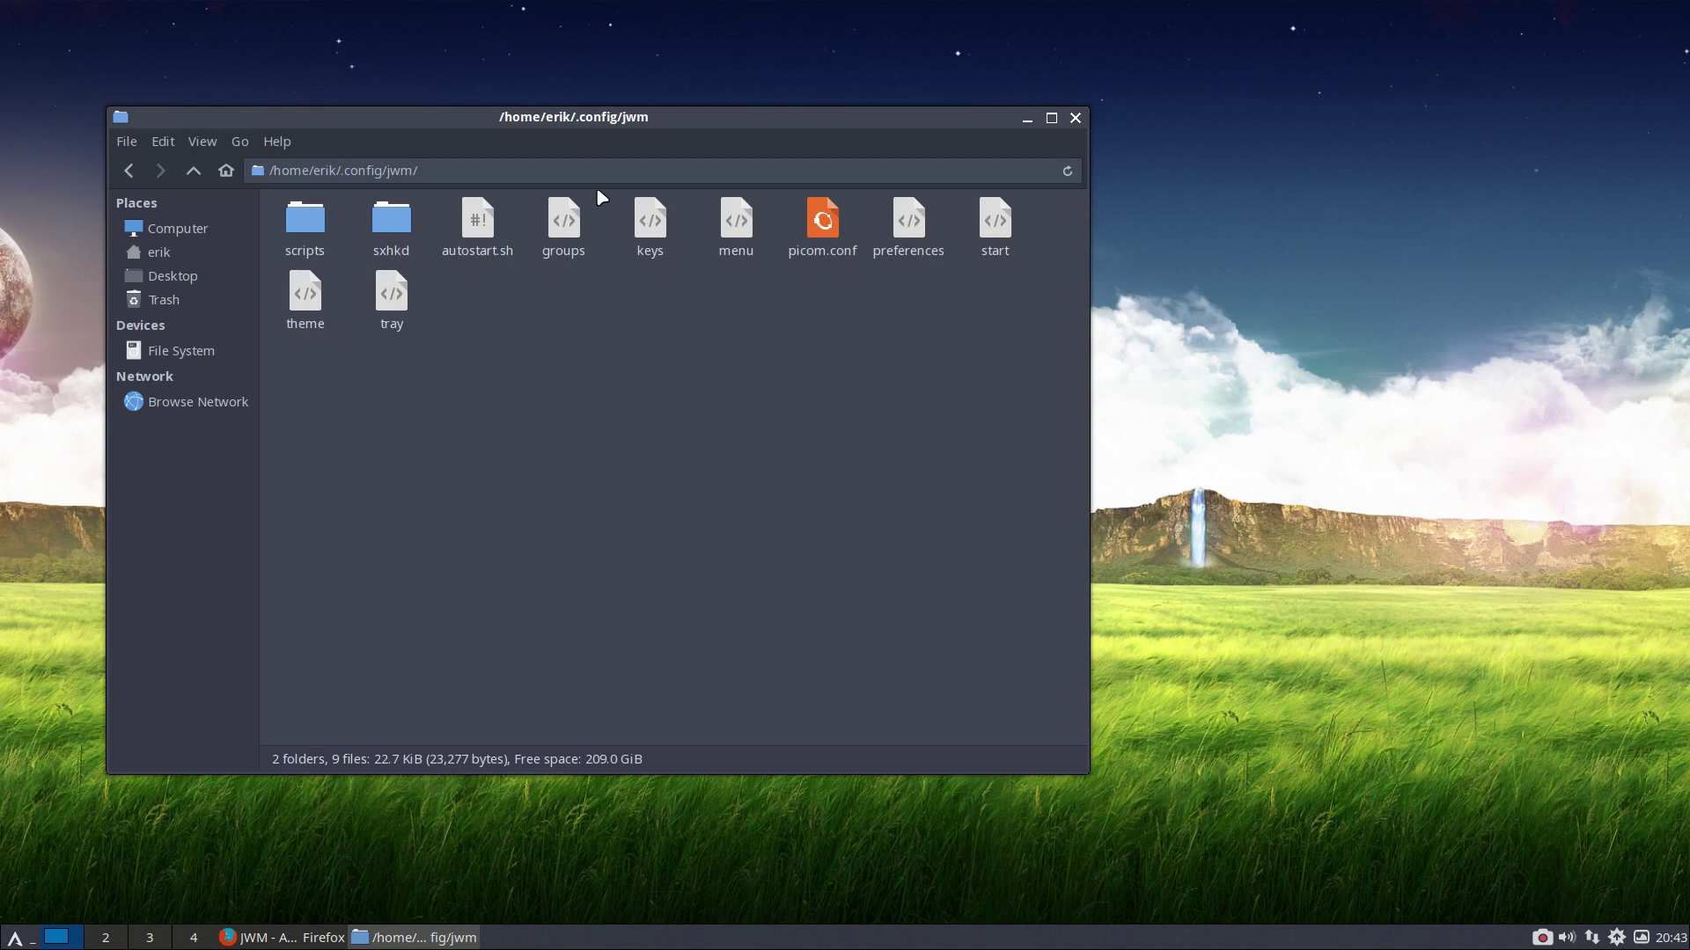
left_click_drag(577, 119, 0, 295)
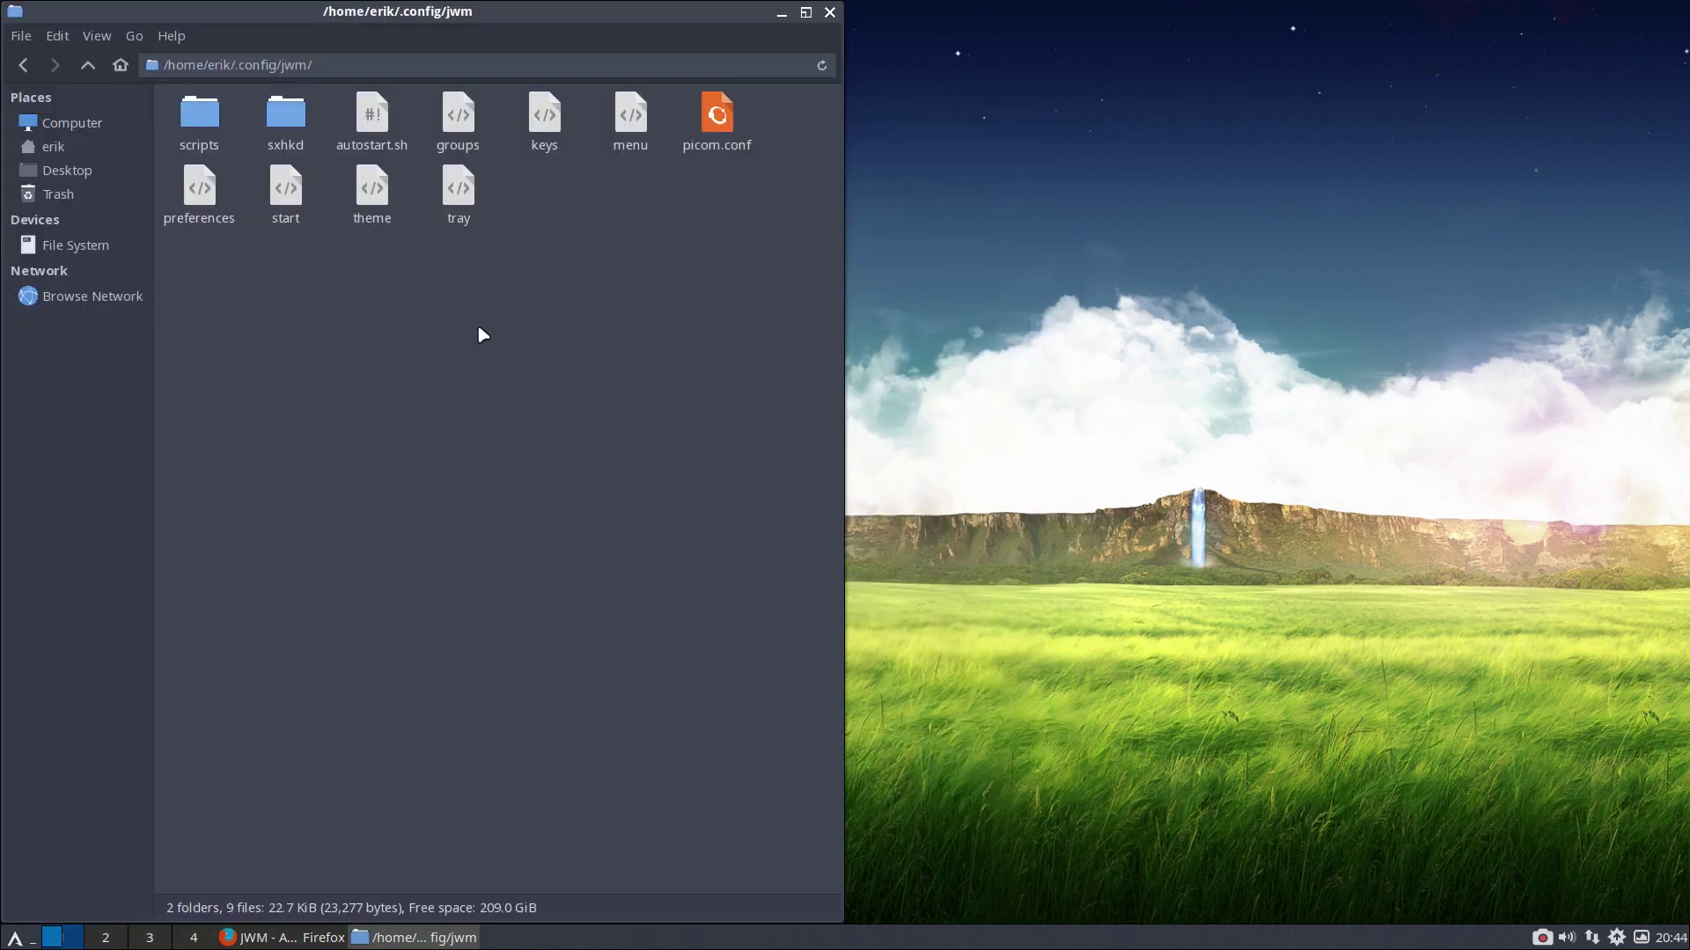
Step: Show and dismiss the command launcher and window menu, then launch the Application Finder
key("super+d")
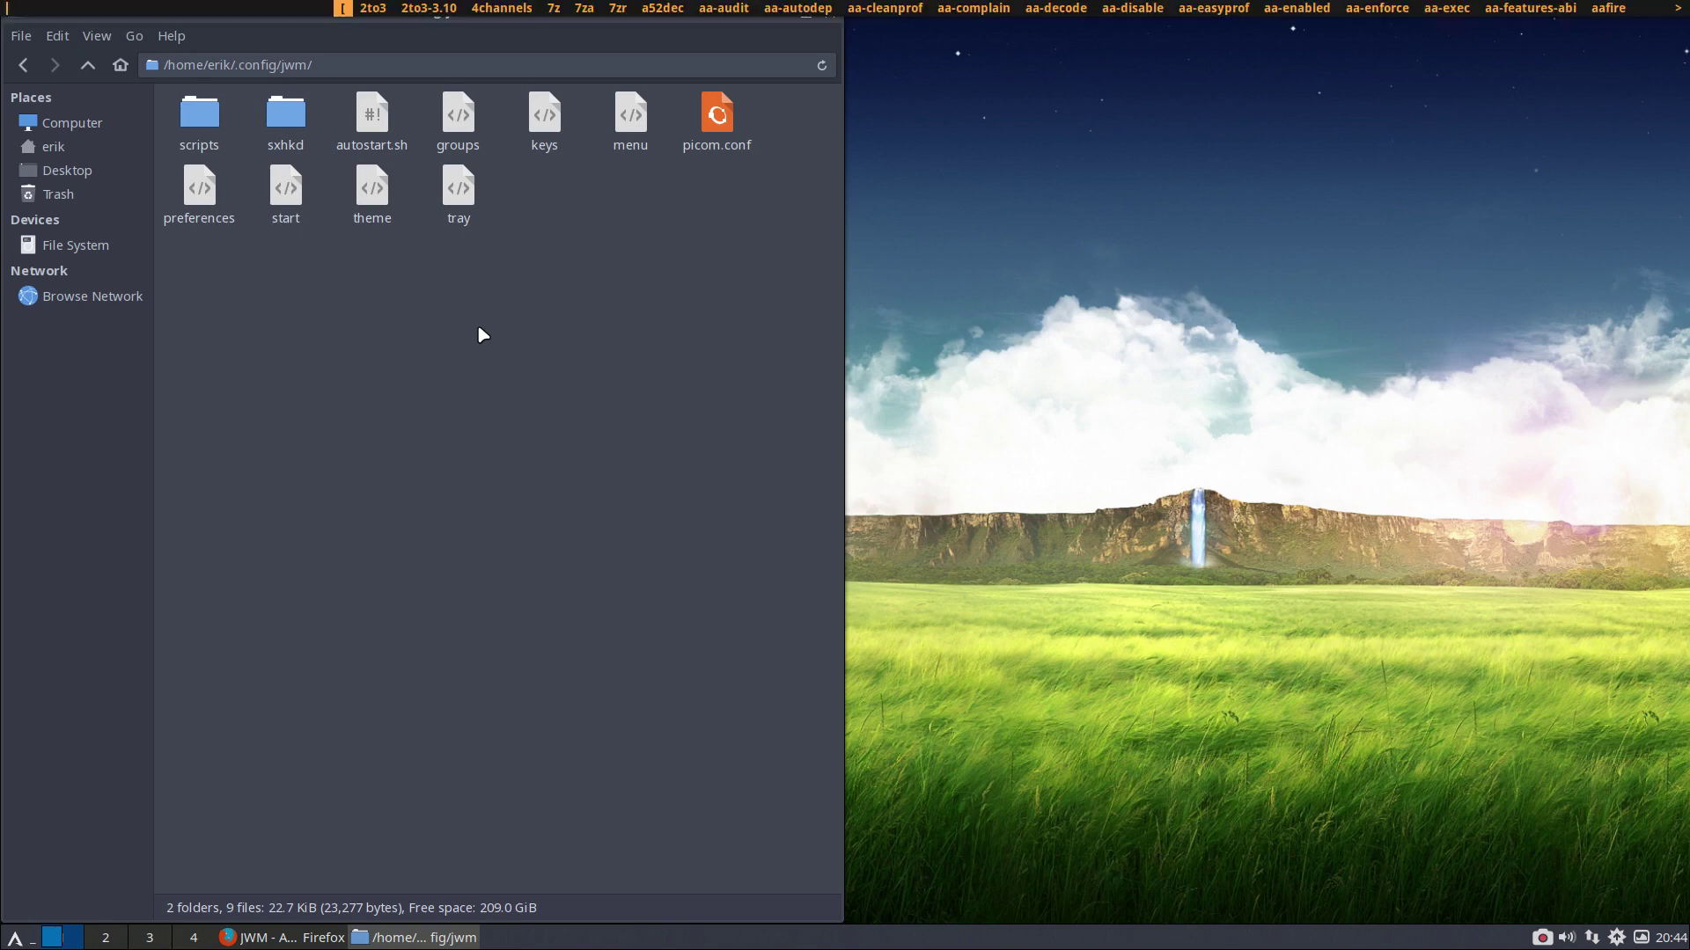
key("Escape")
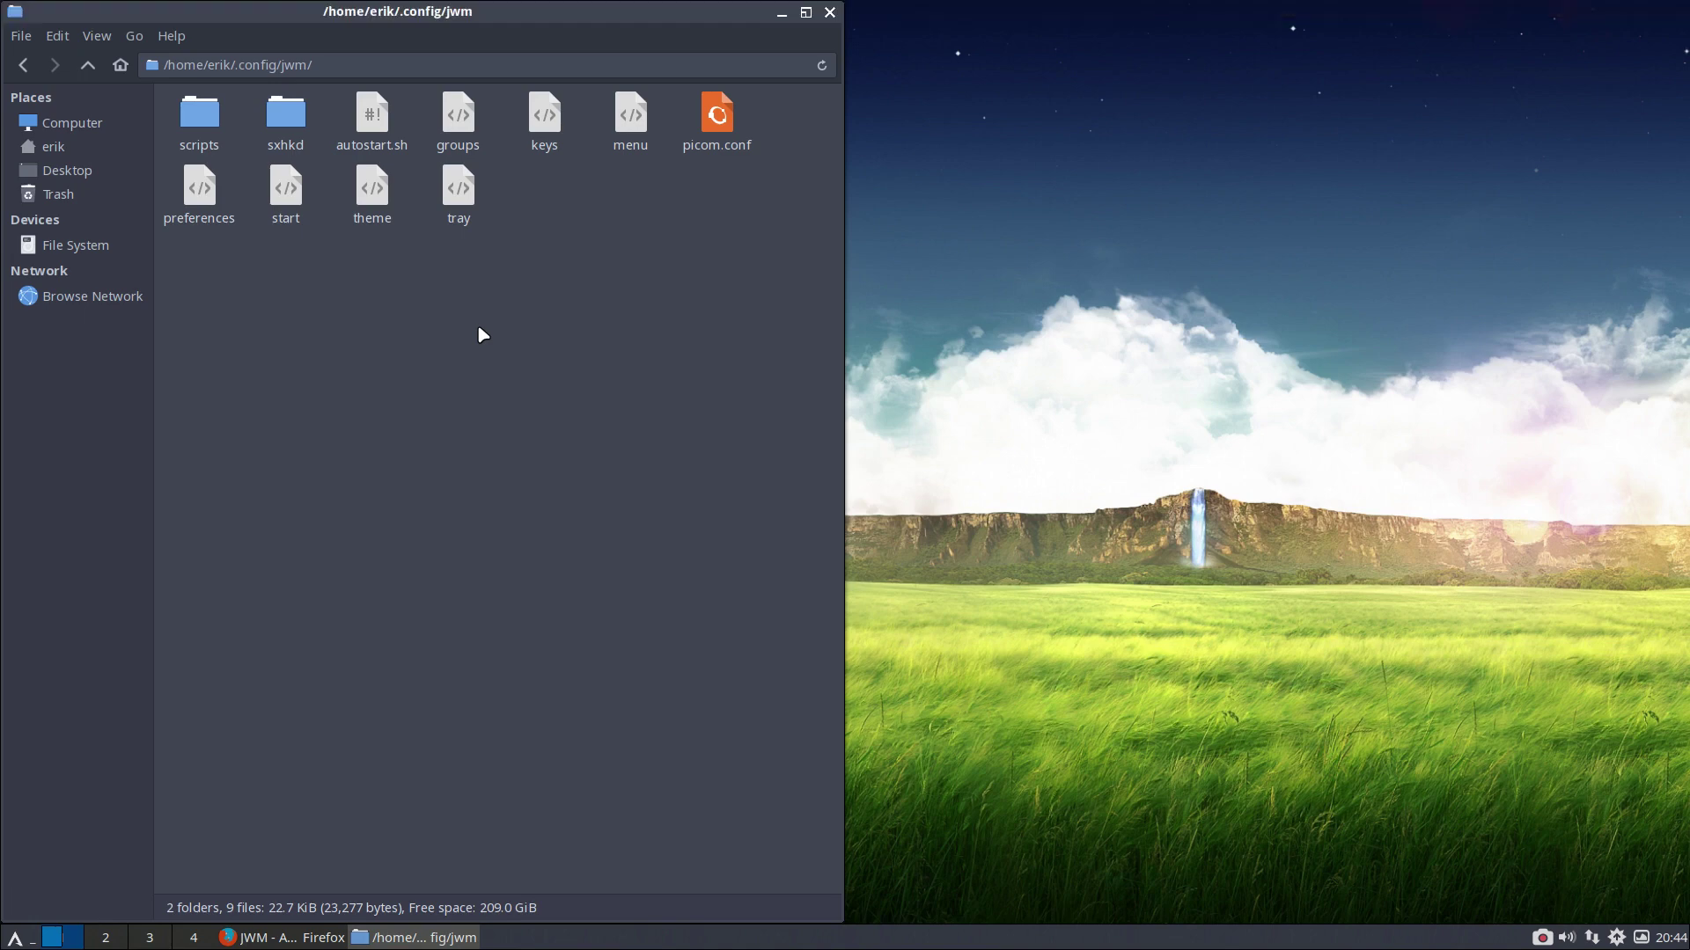
key("alt+space")
mouse_move(123, 143)
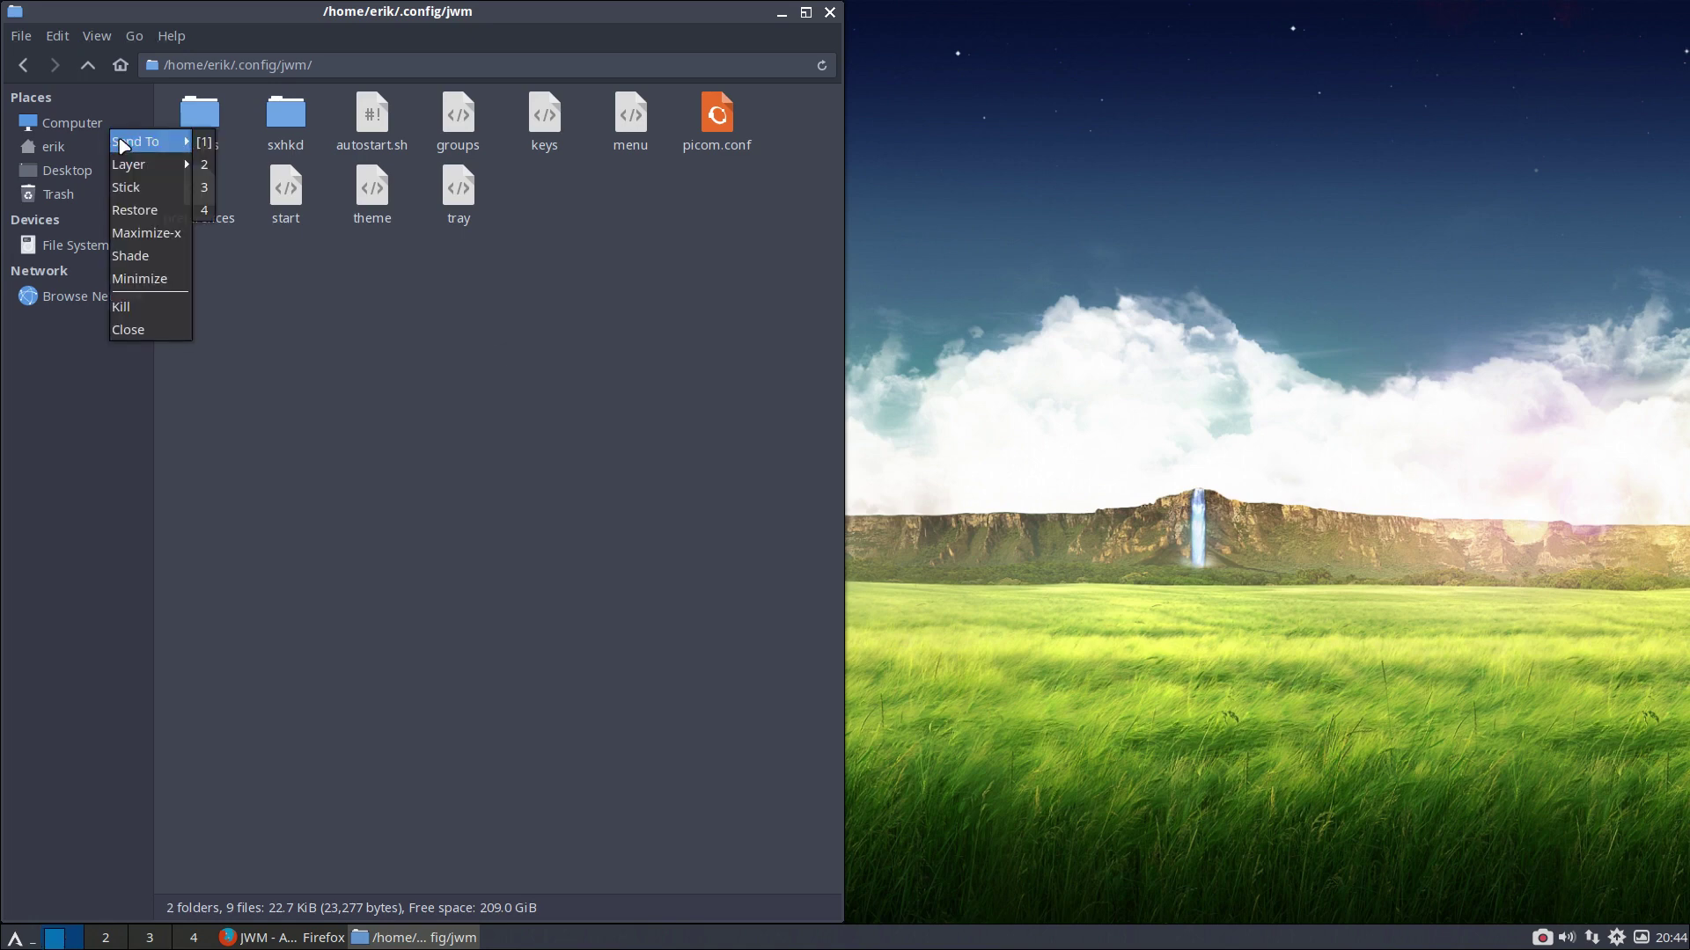
key("Escape")
key("alt+F3")
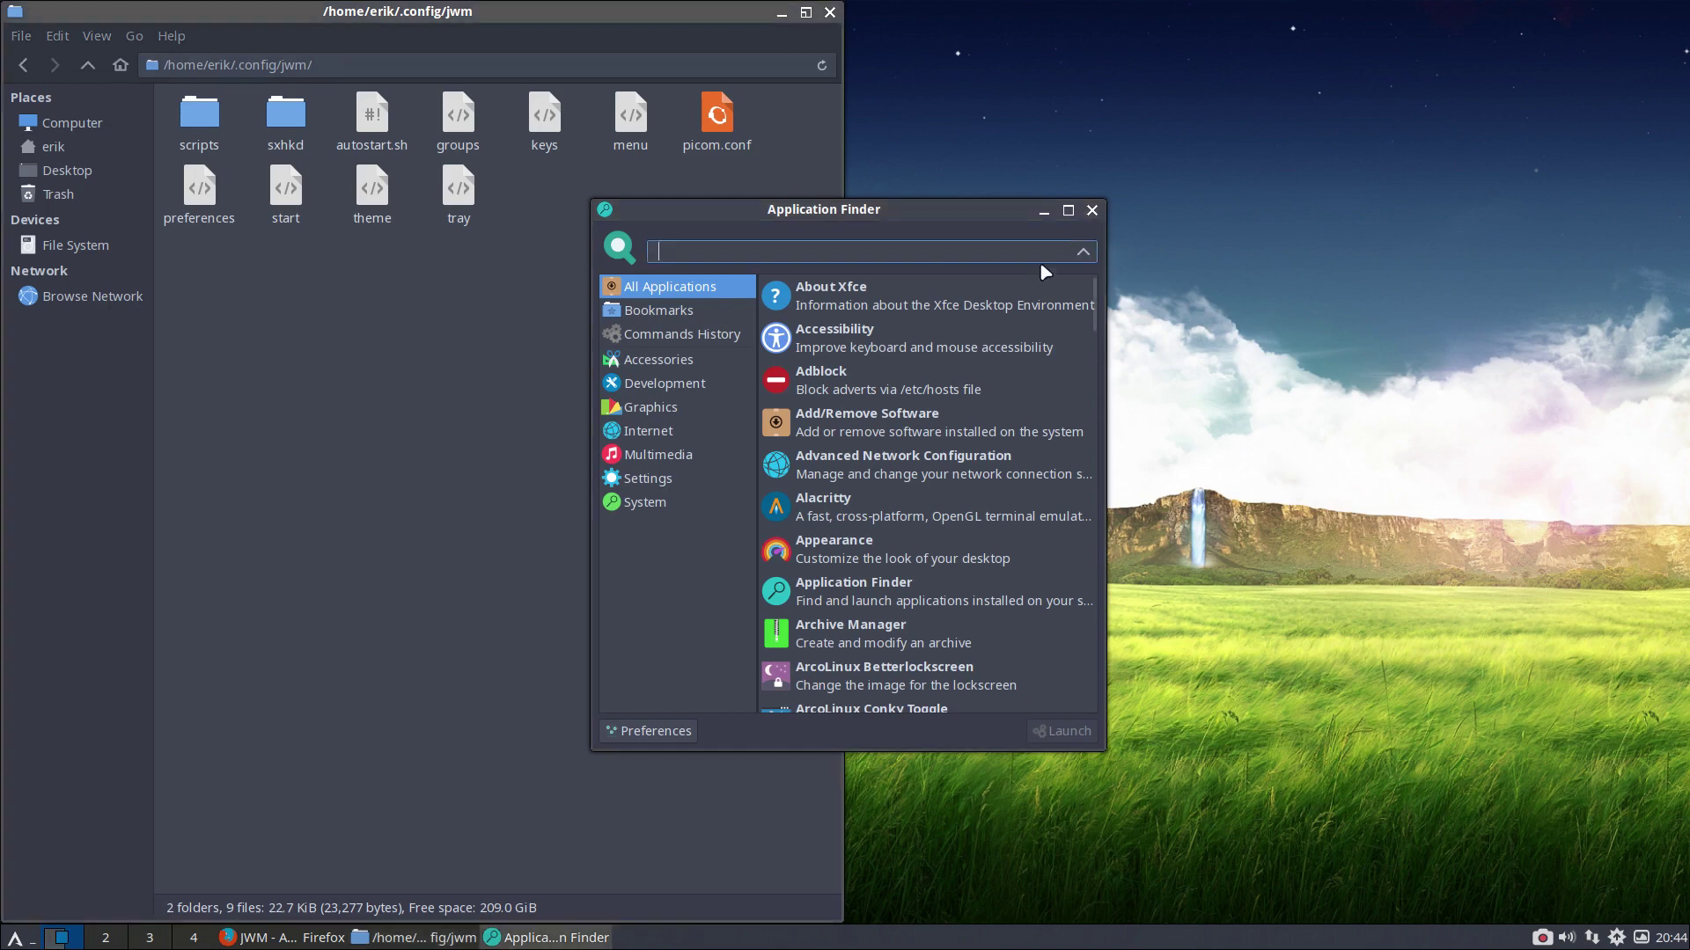
Step: Close the Application Finder and browse the JWM application menu
left_click(1092, 211)
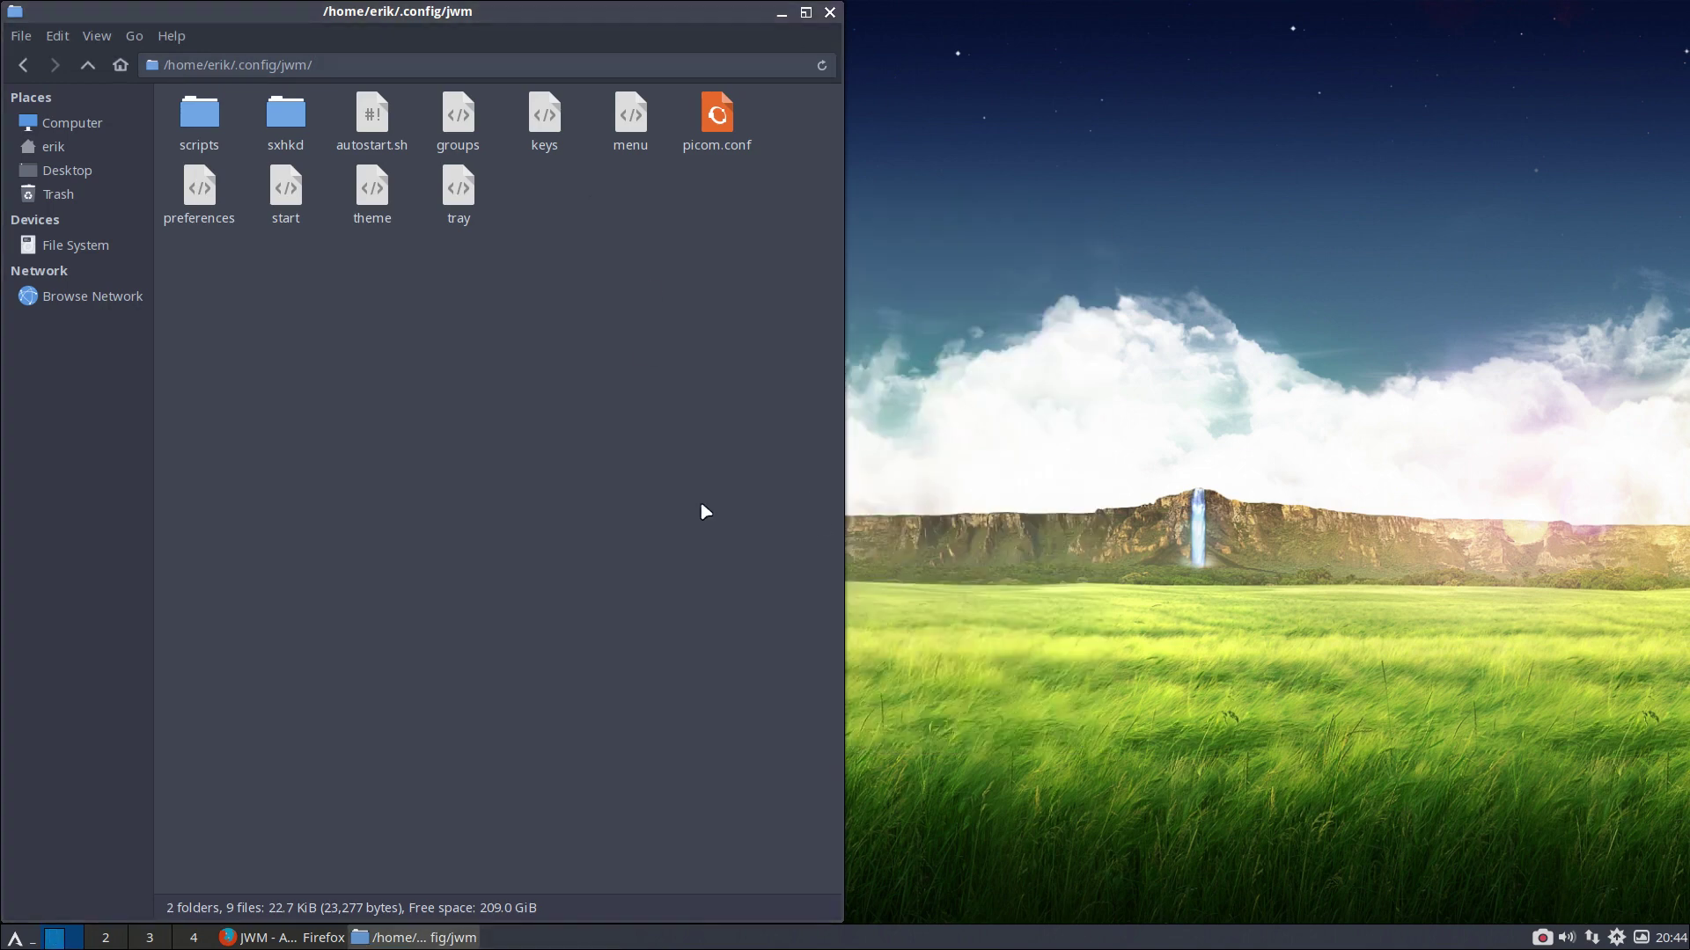
left_click(15, 937)
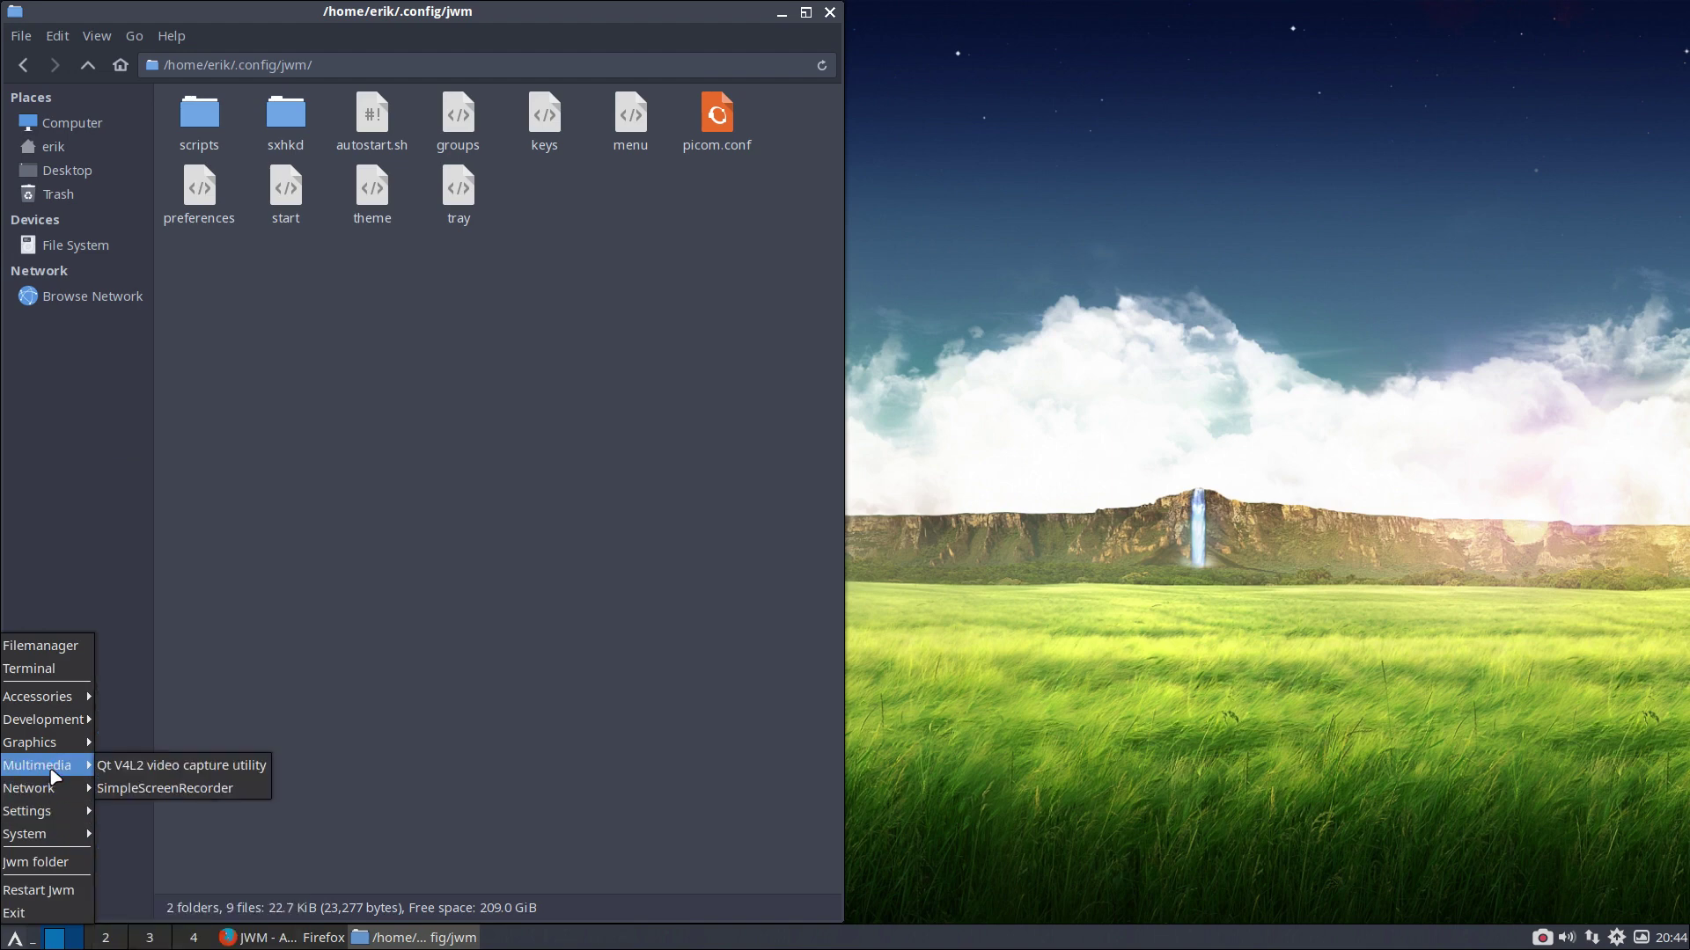
mouse_move(55, 750)
mouse_move(66, 699)
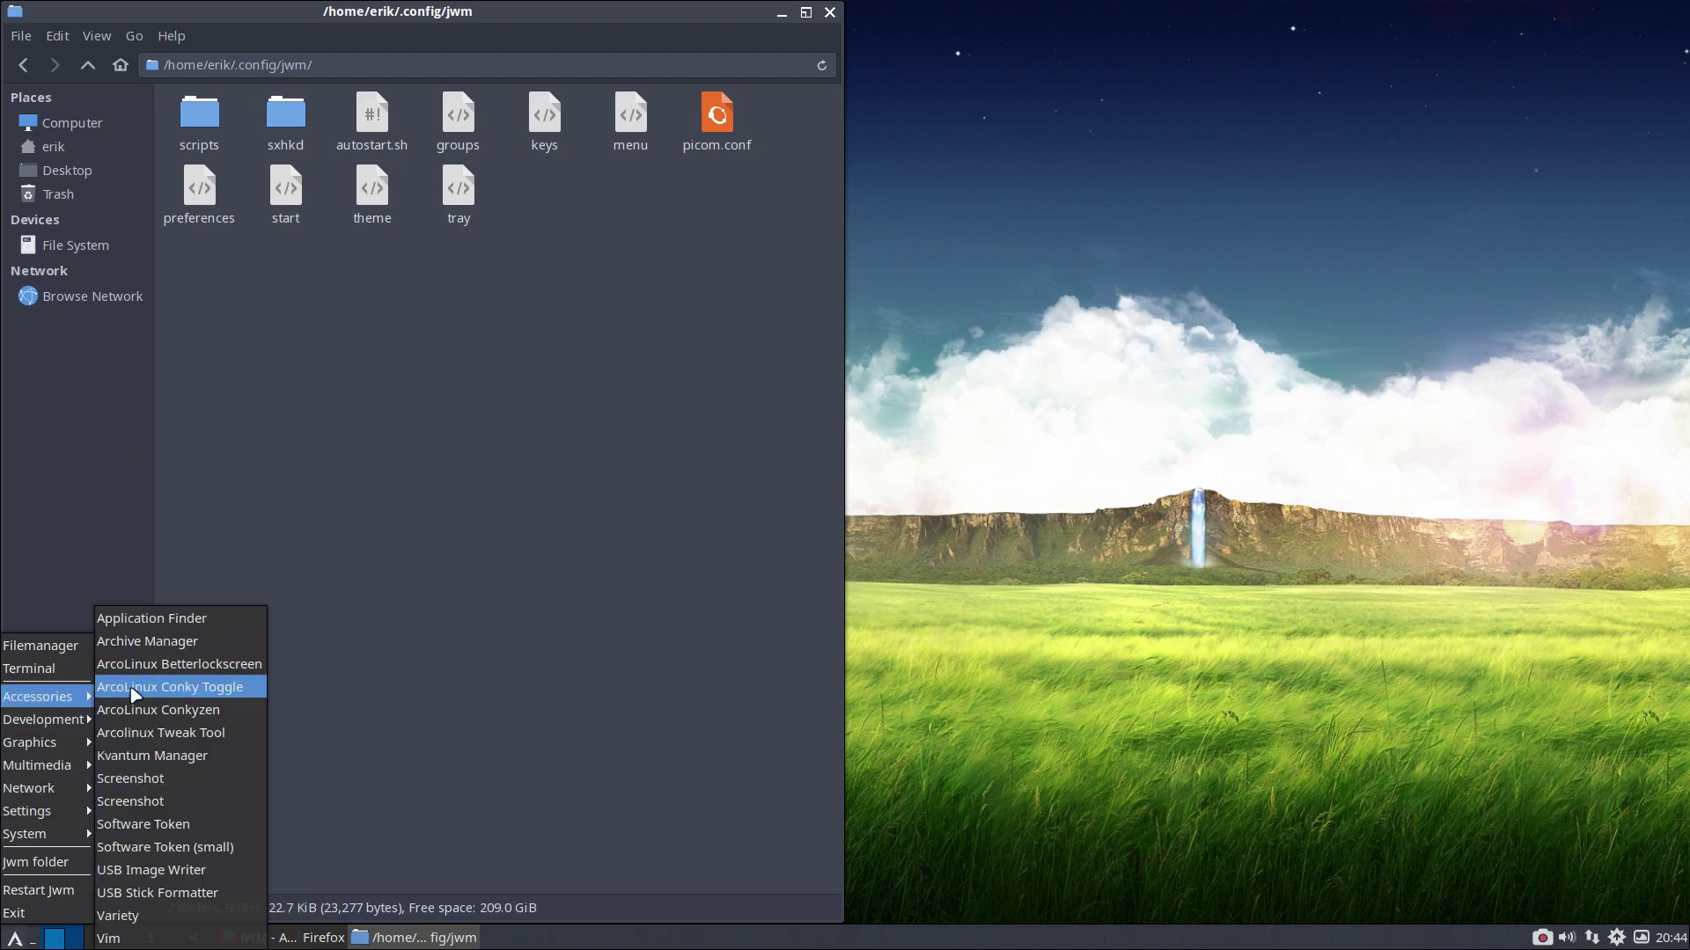
left_click(1016, 591)
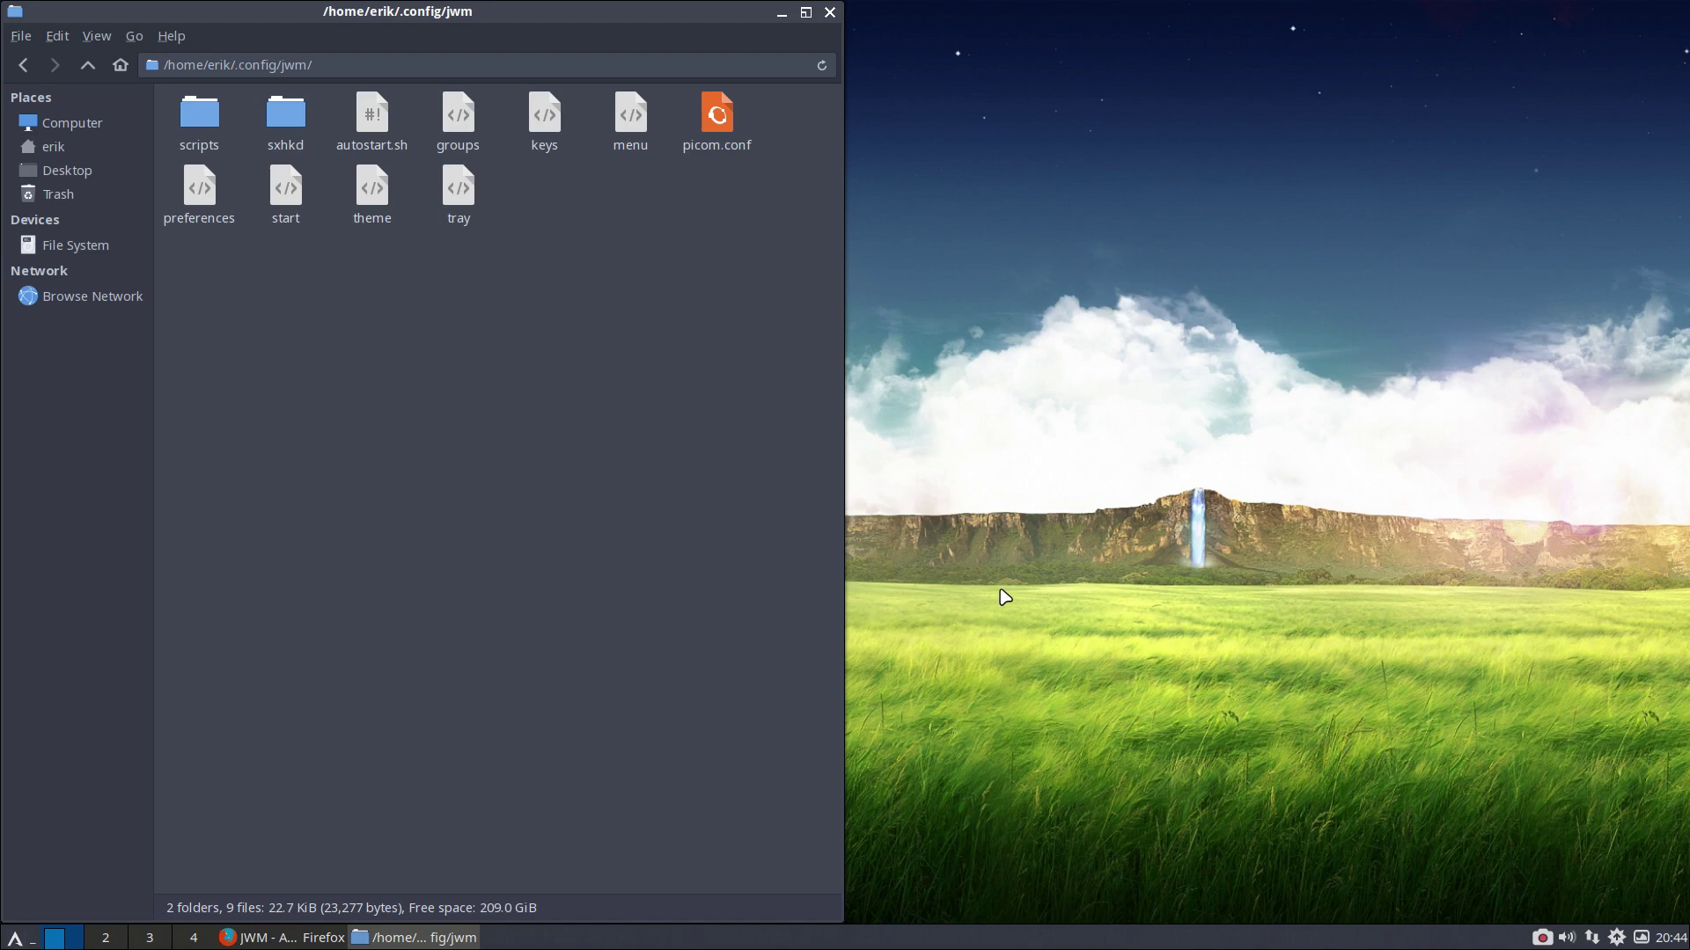
Step: Reopen the Application Finder, list the Multimedia category apps, and close it
key("alt+F3")
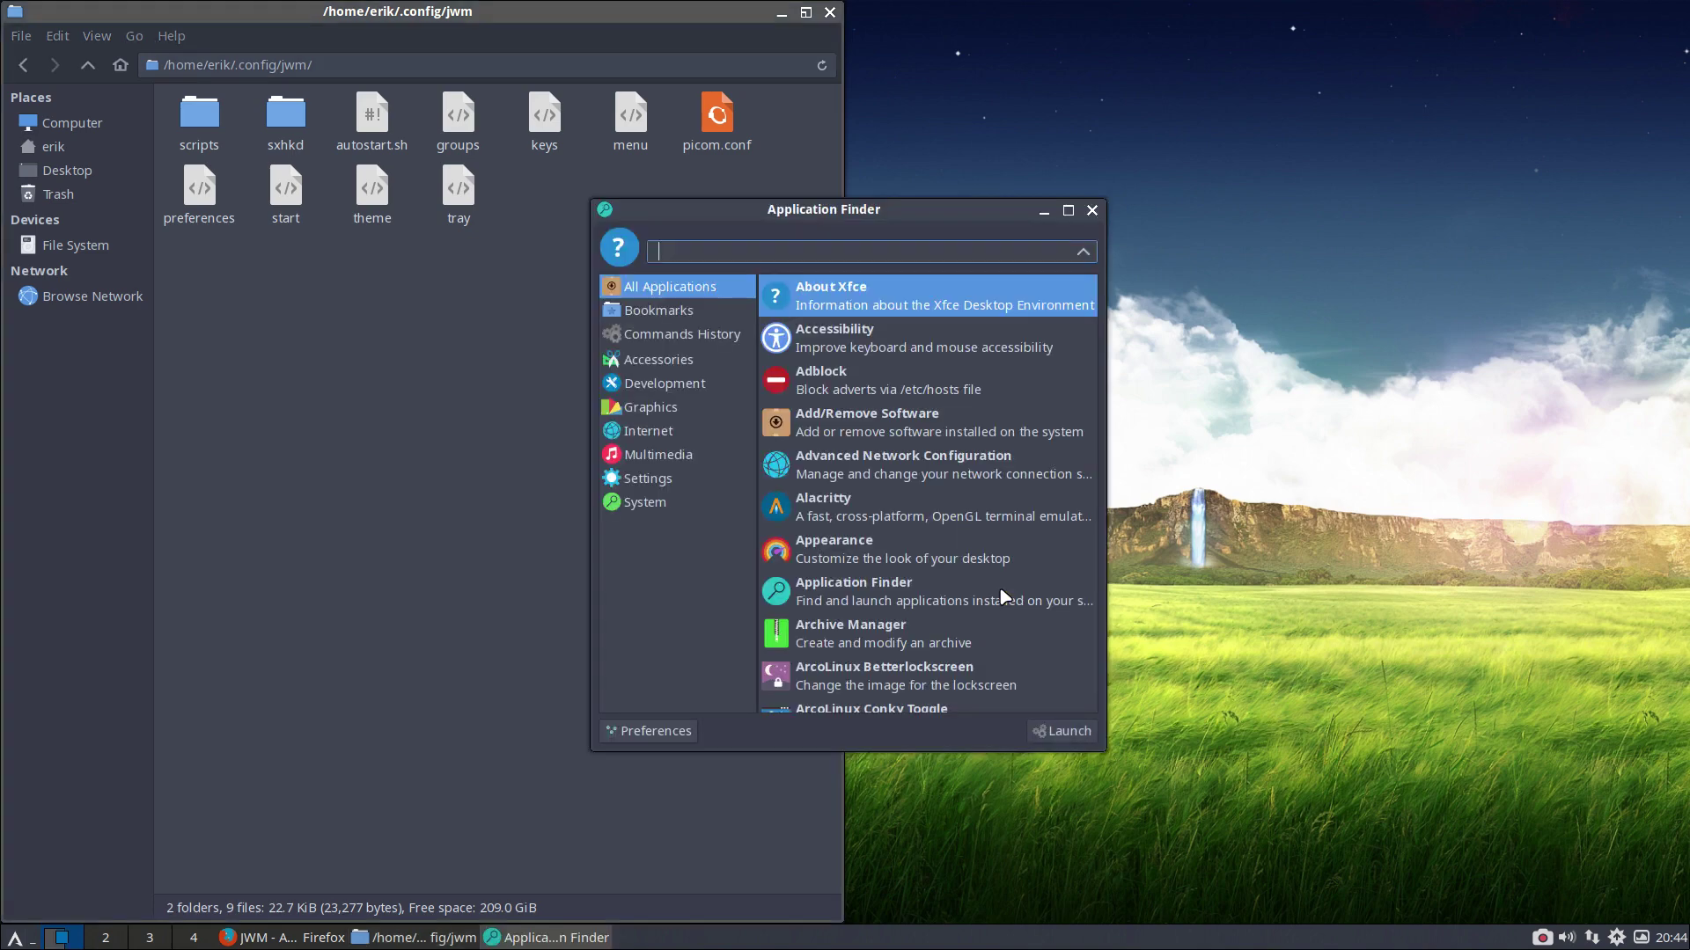
left_click(658, 455)
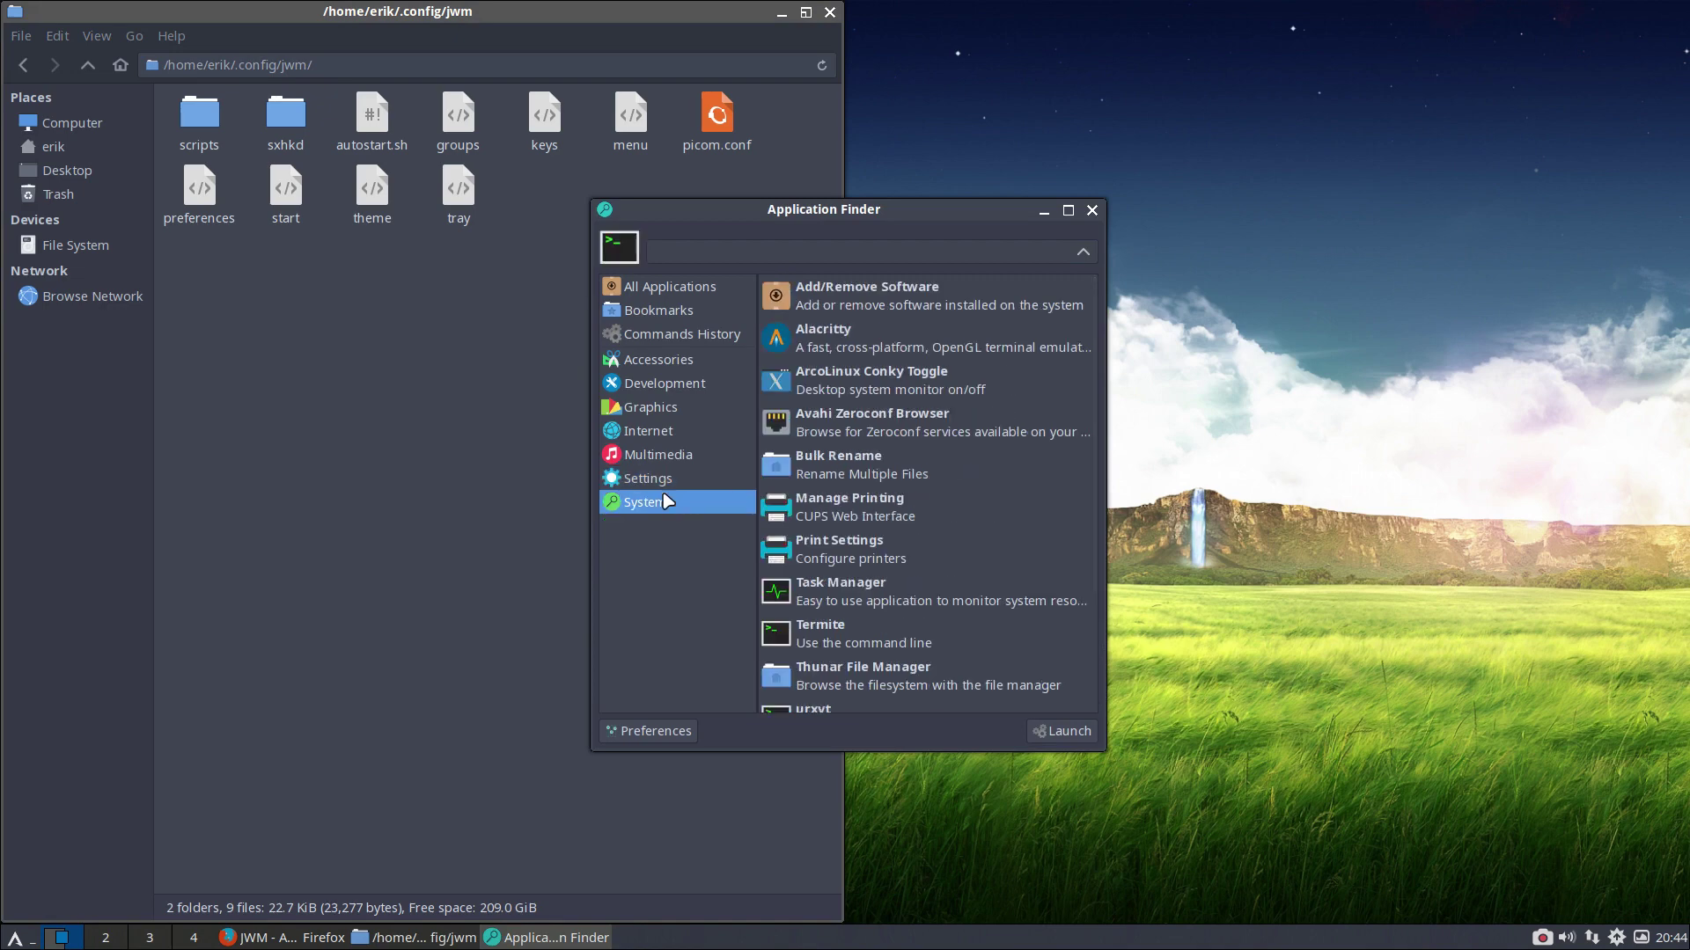
mouse_move(664, 486)
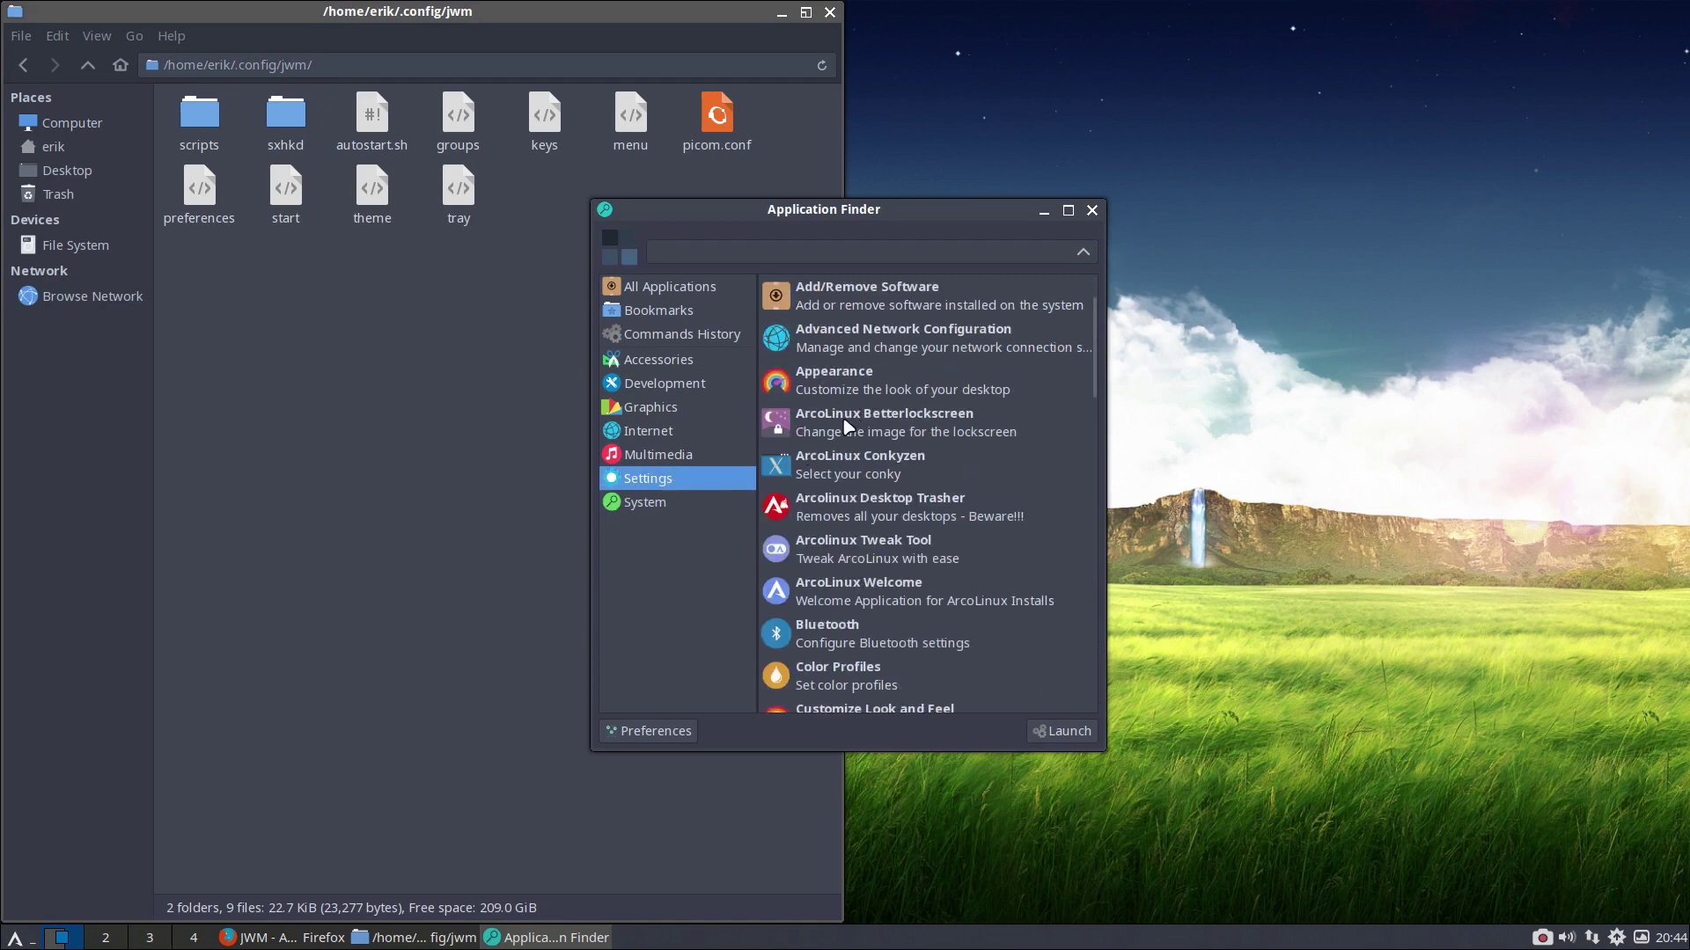
mouse_move(887, 436)
left_click(1092, 212)
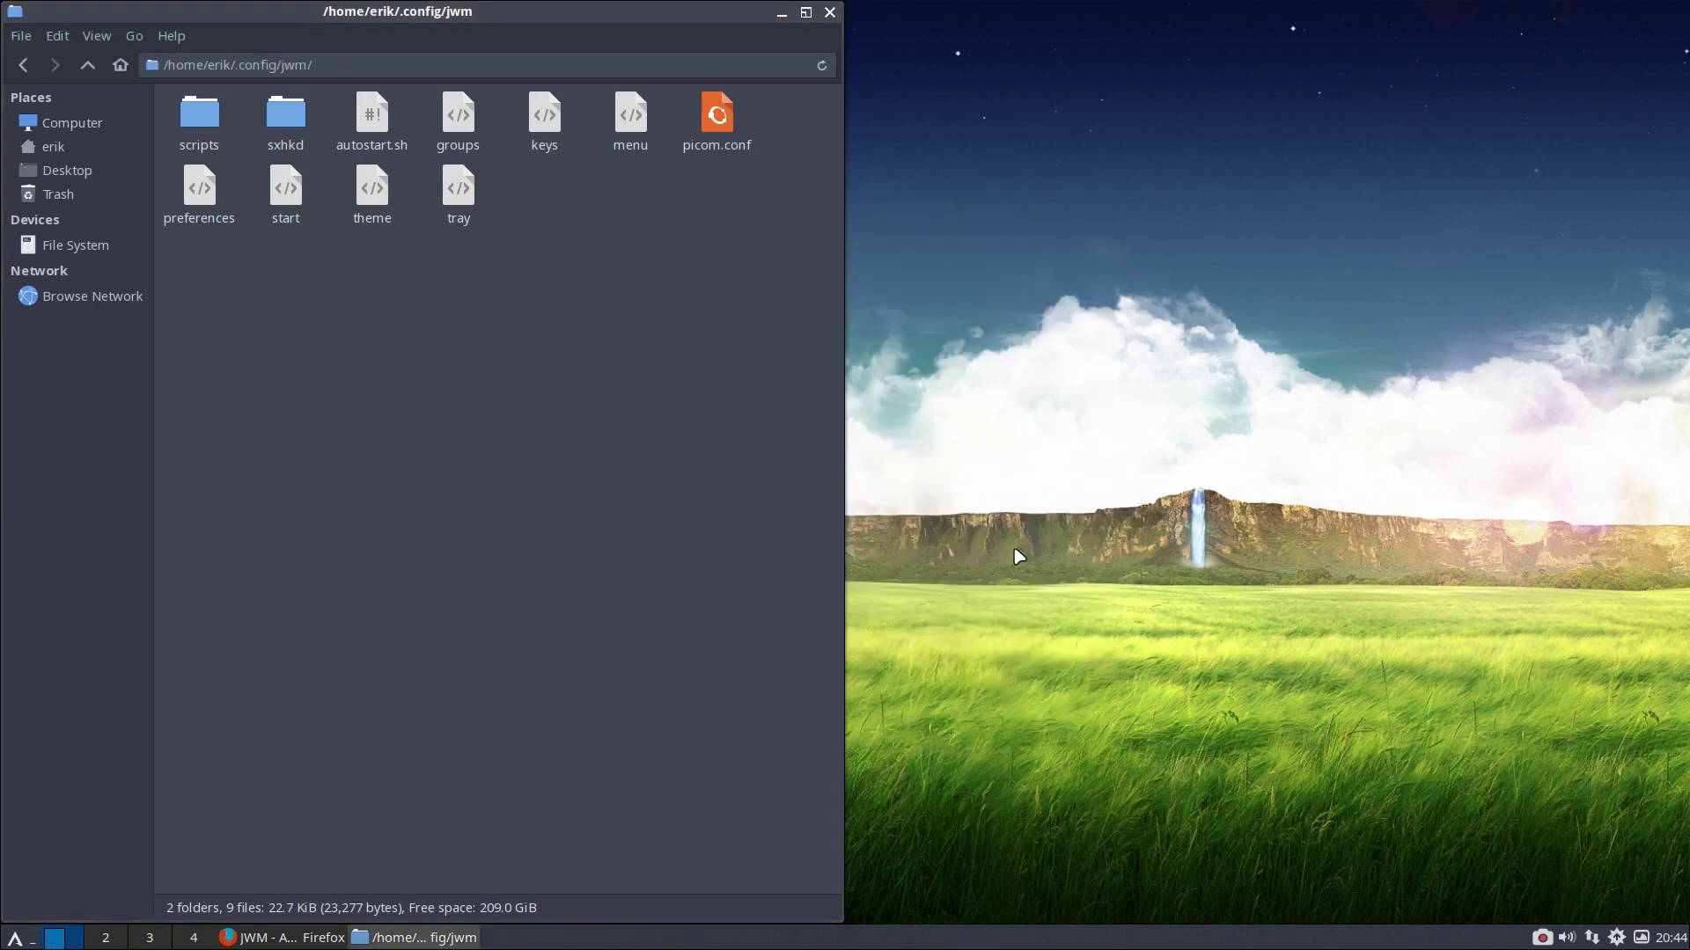
Step: Try the command launcher with 'fire' without starting Firefox, then open dmenu again
key("super+shift+Return")
type("fire")
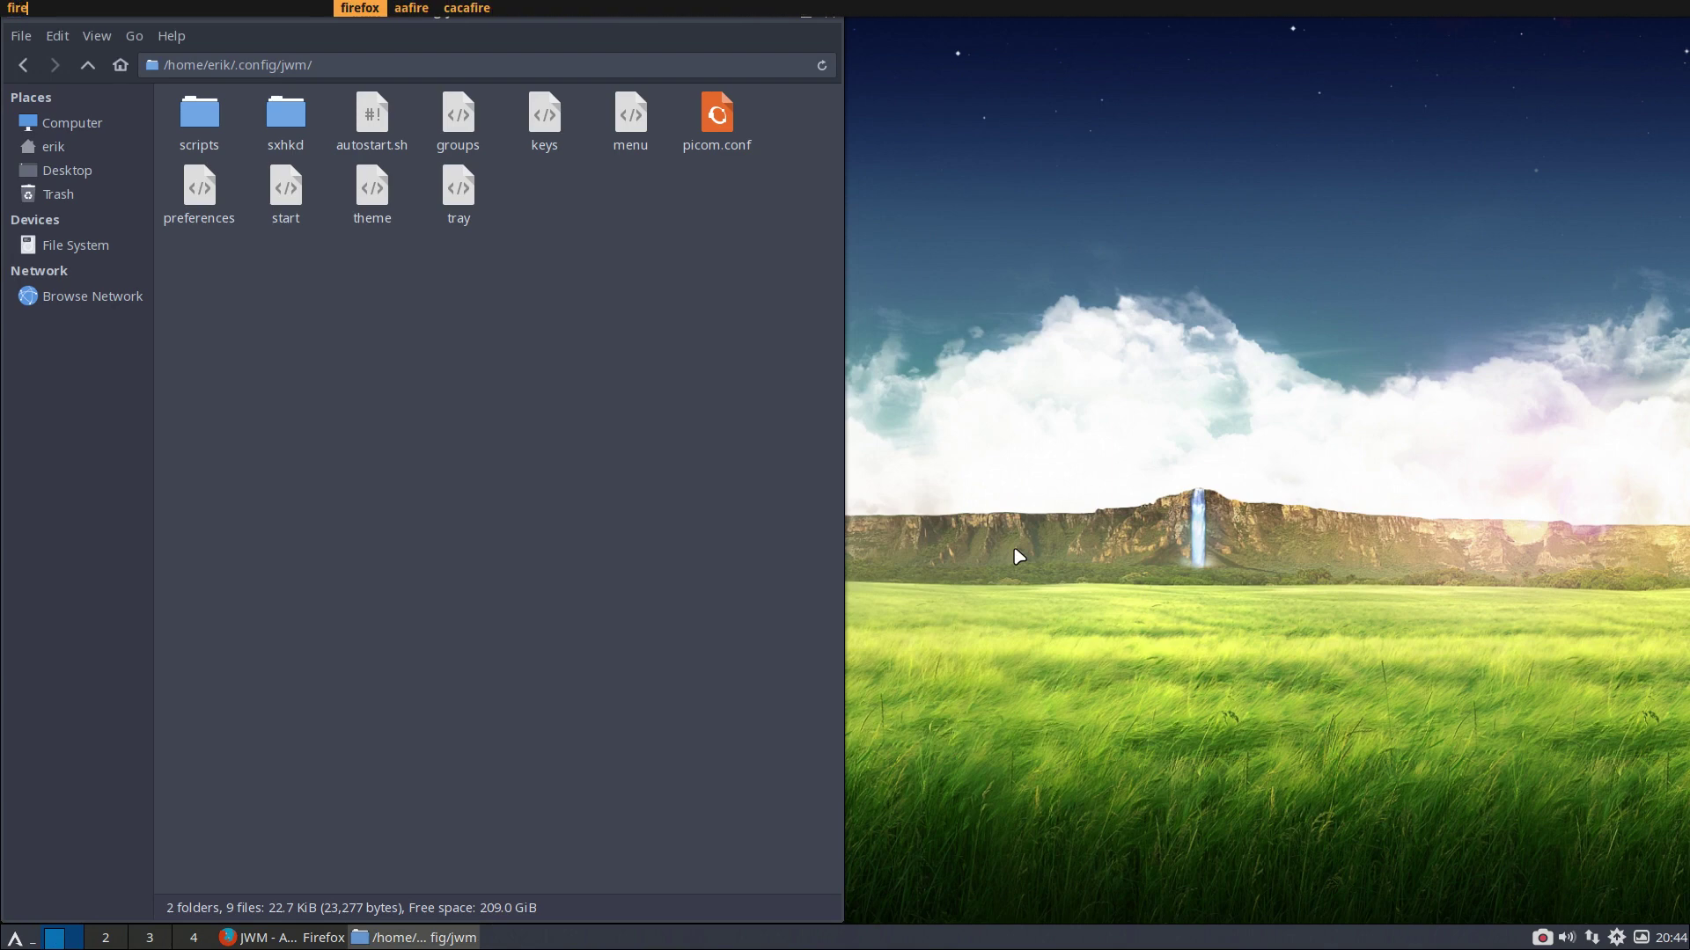
key("Return")
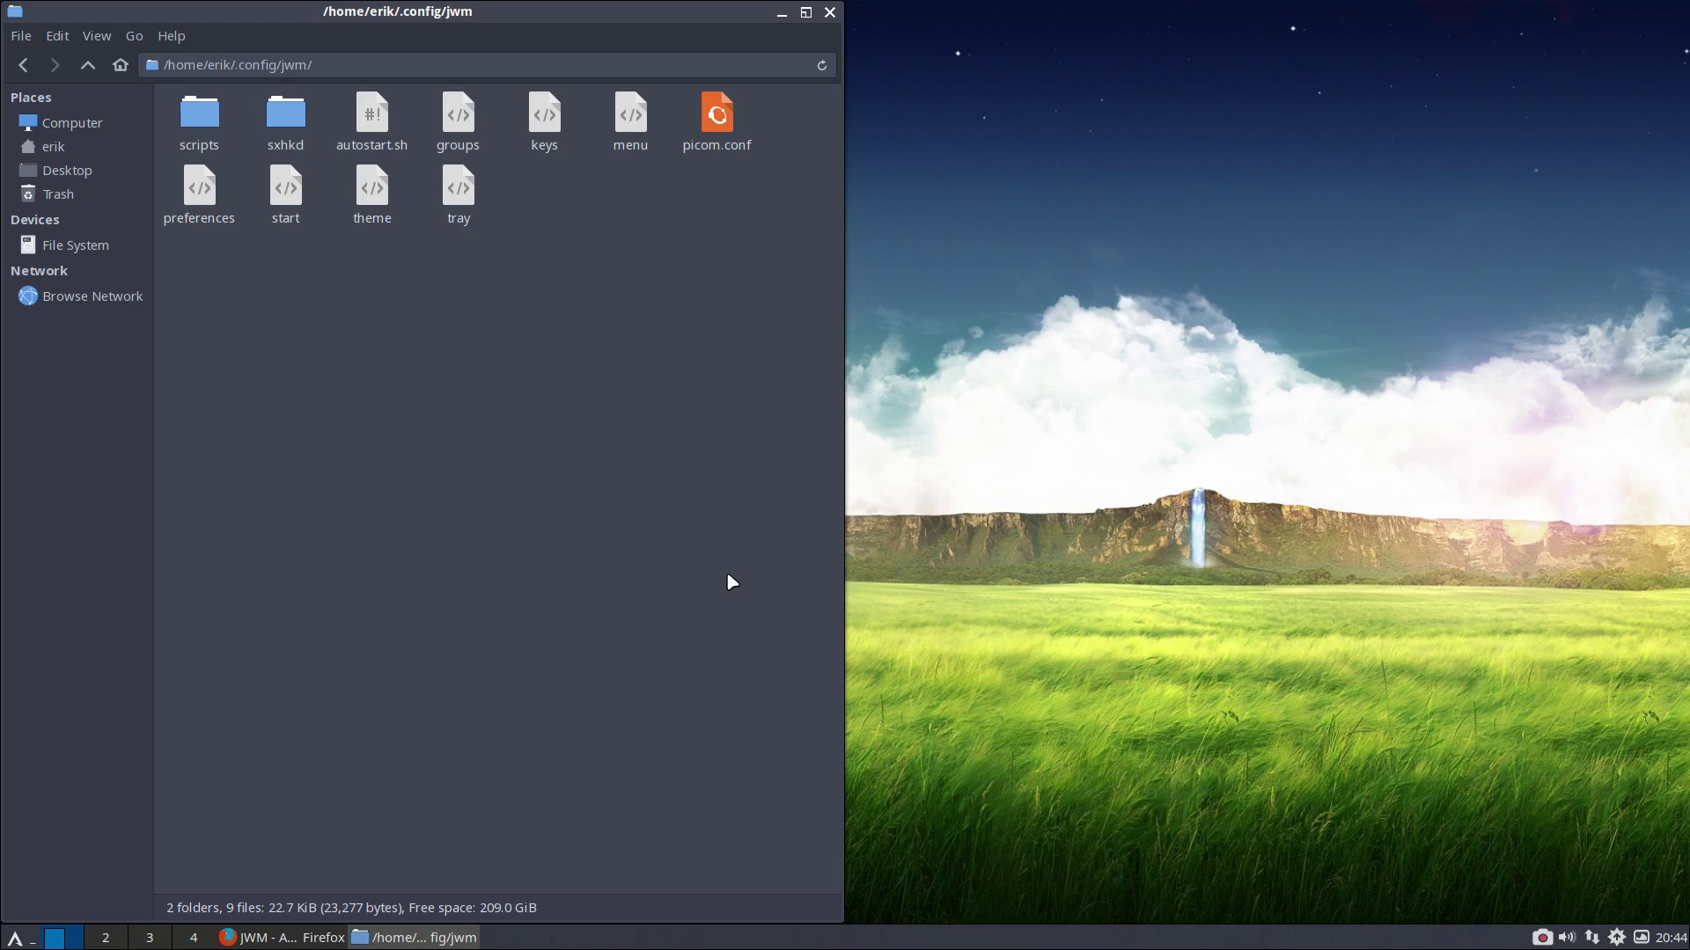
key("super+d")
Step: Launch Sublime Text with 'sub', close the keys and sxhkdrc tabs, and move it to the right half
type("sub")
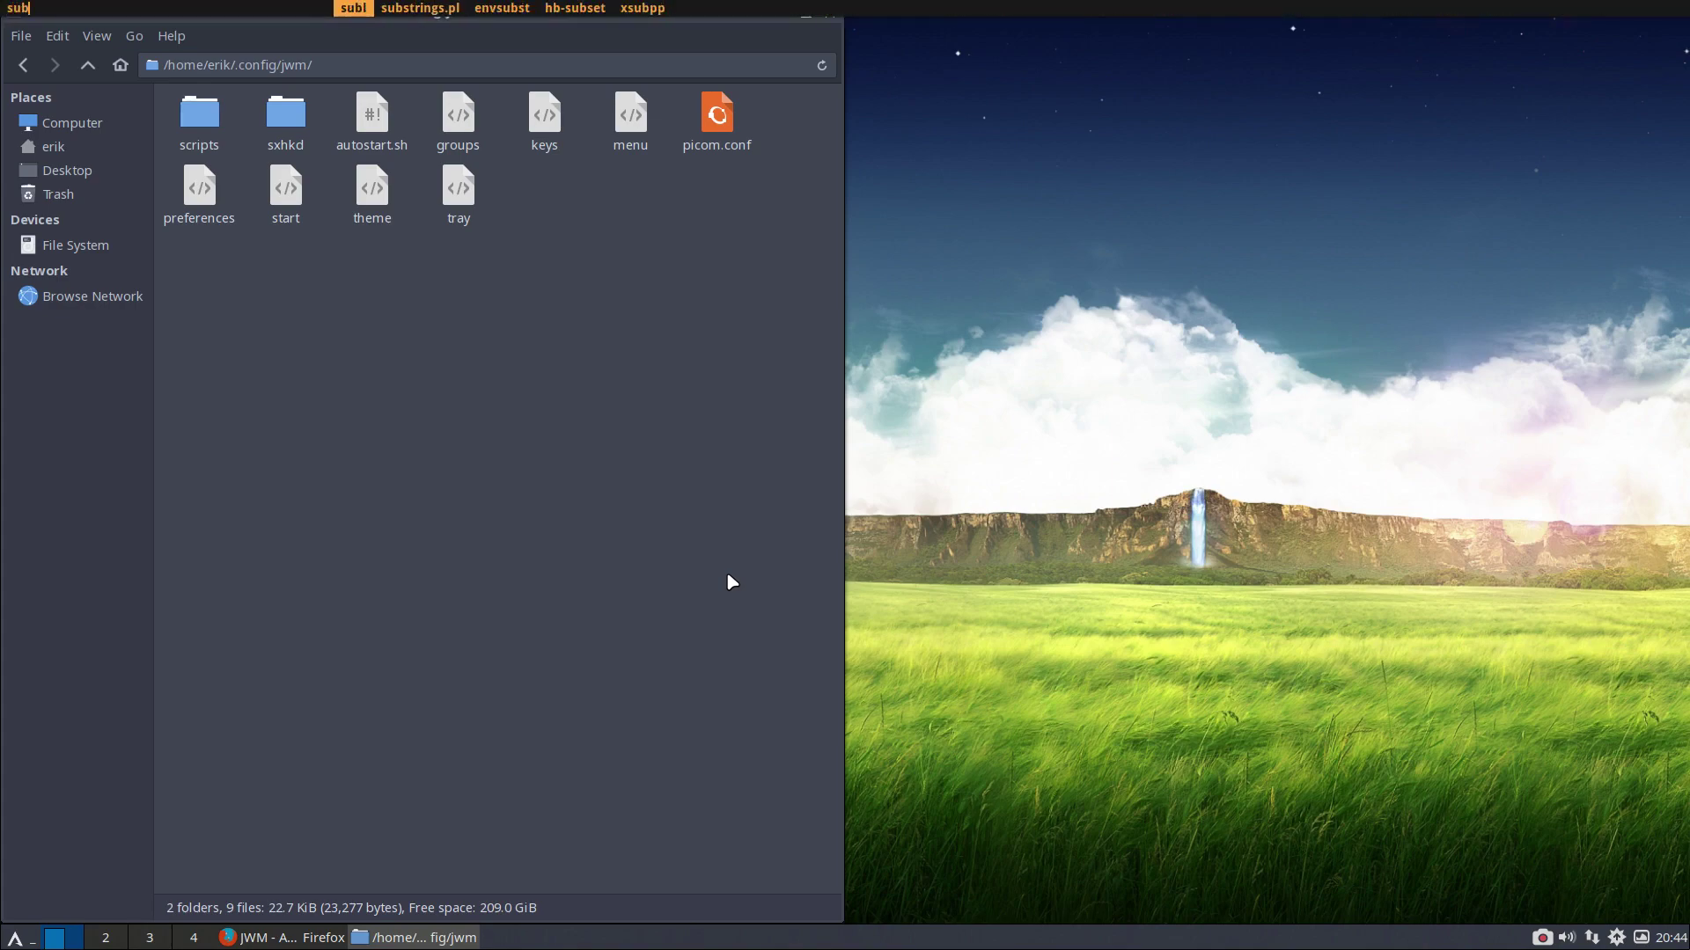
key("Return")
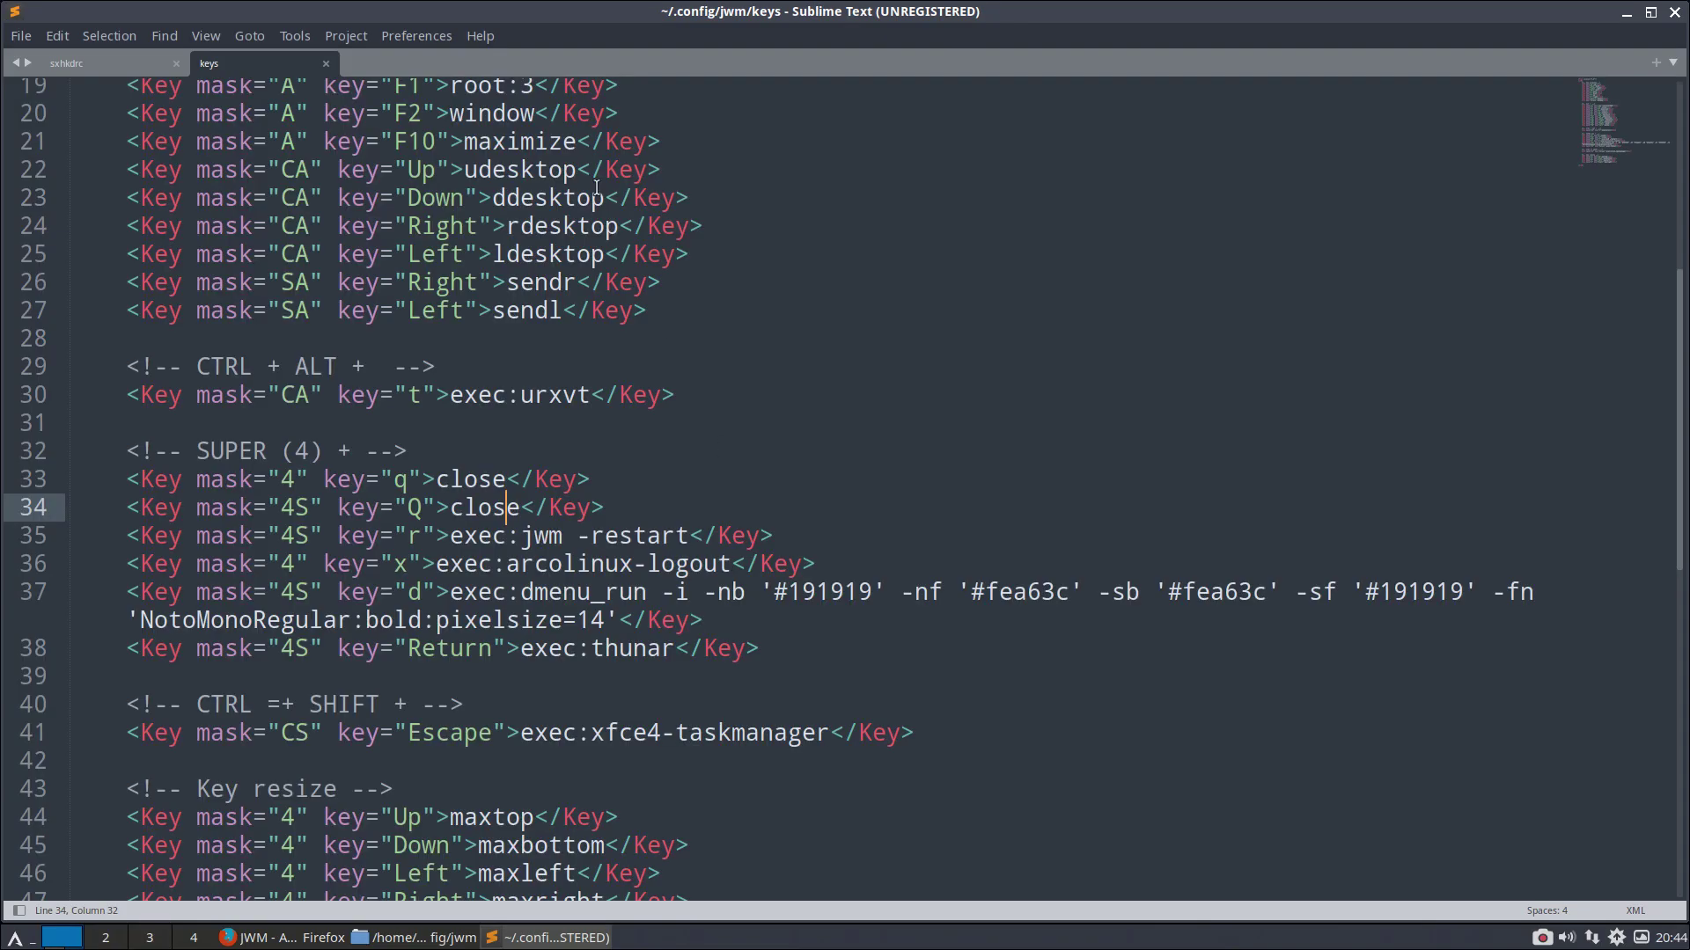
left_click(326, 64)
left_click(176, 64)
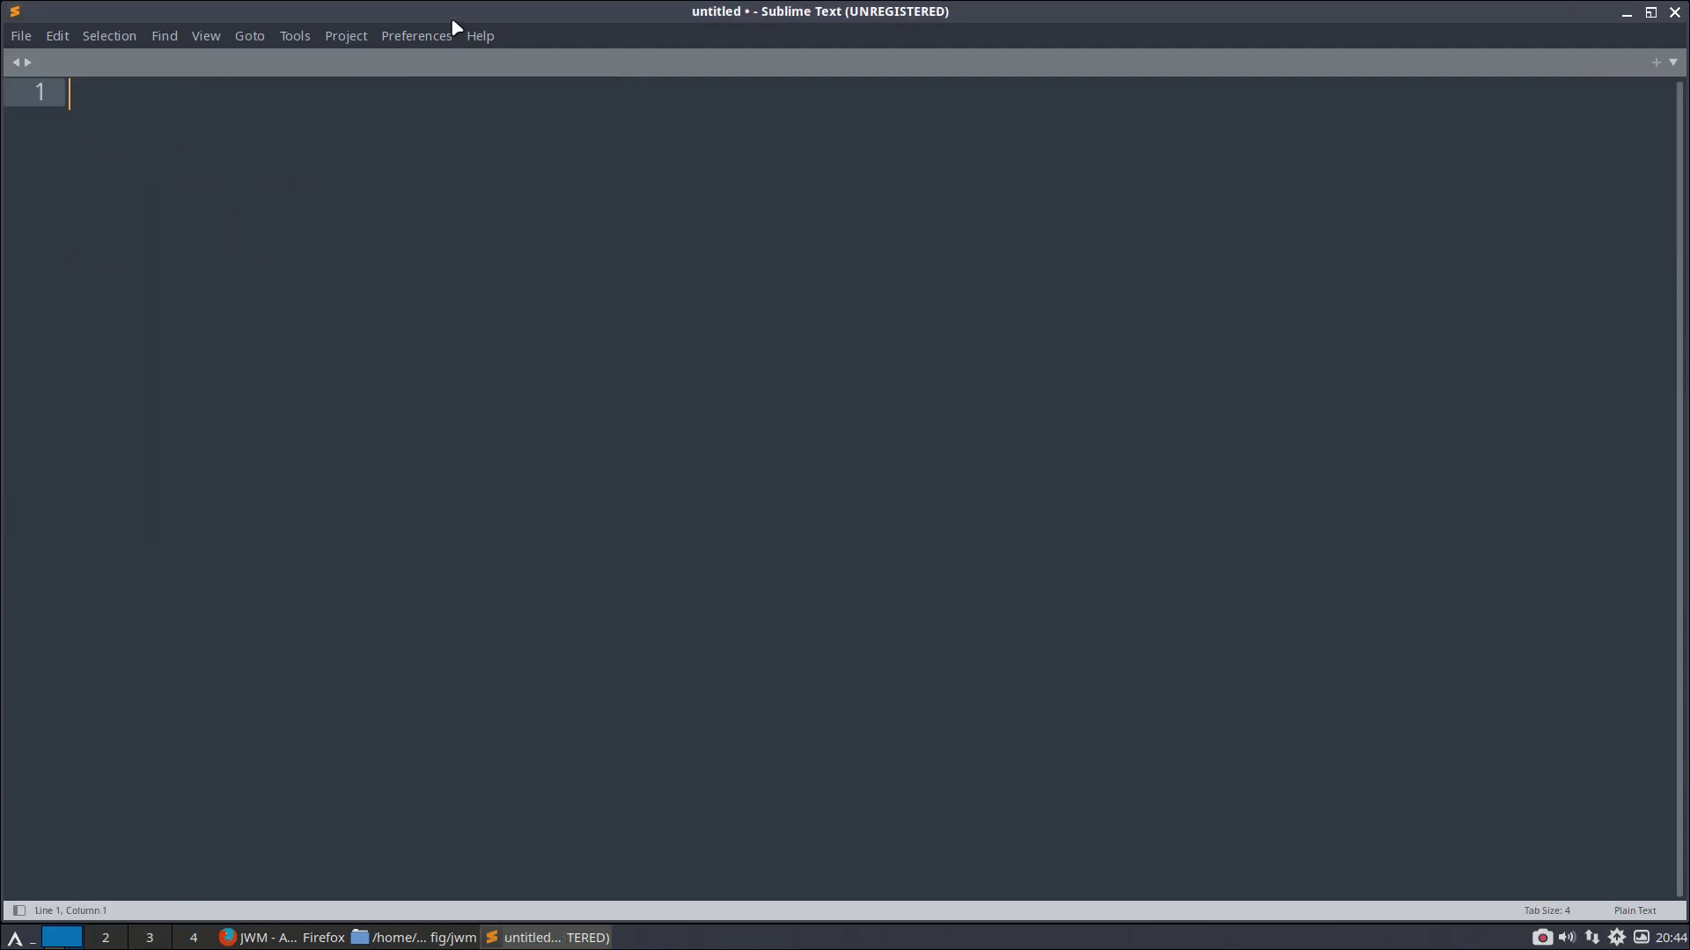
left_click_drag(467, 23, 1687, 382)
Step: Add the ~/.config/jwm folder to Sublime's sidebar, close the file manager, and maximize the editor
left_click(87, 64)
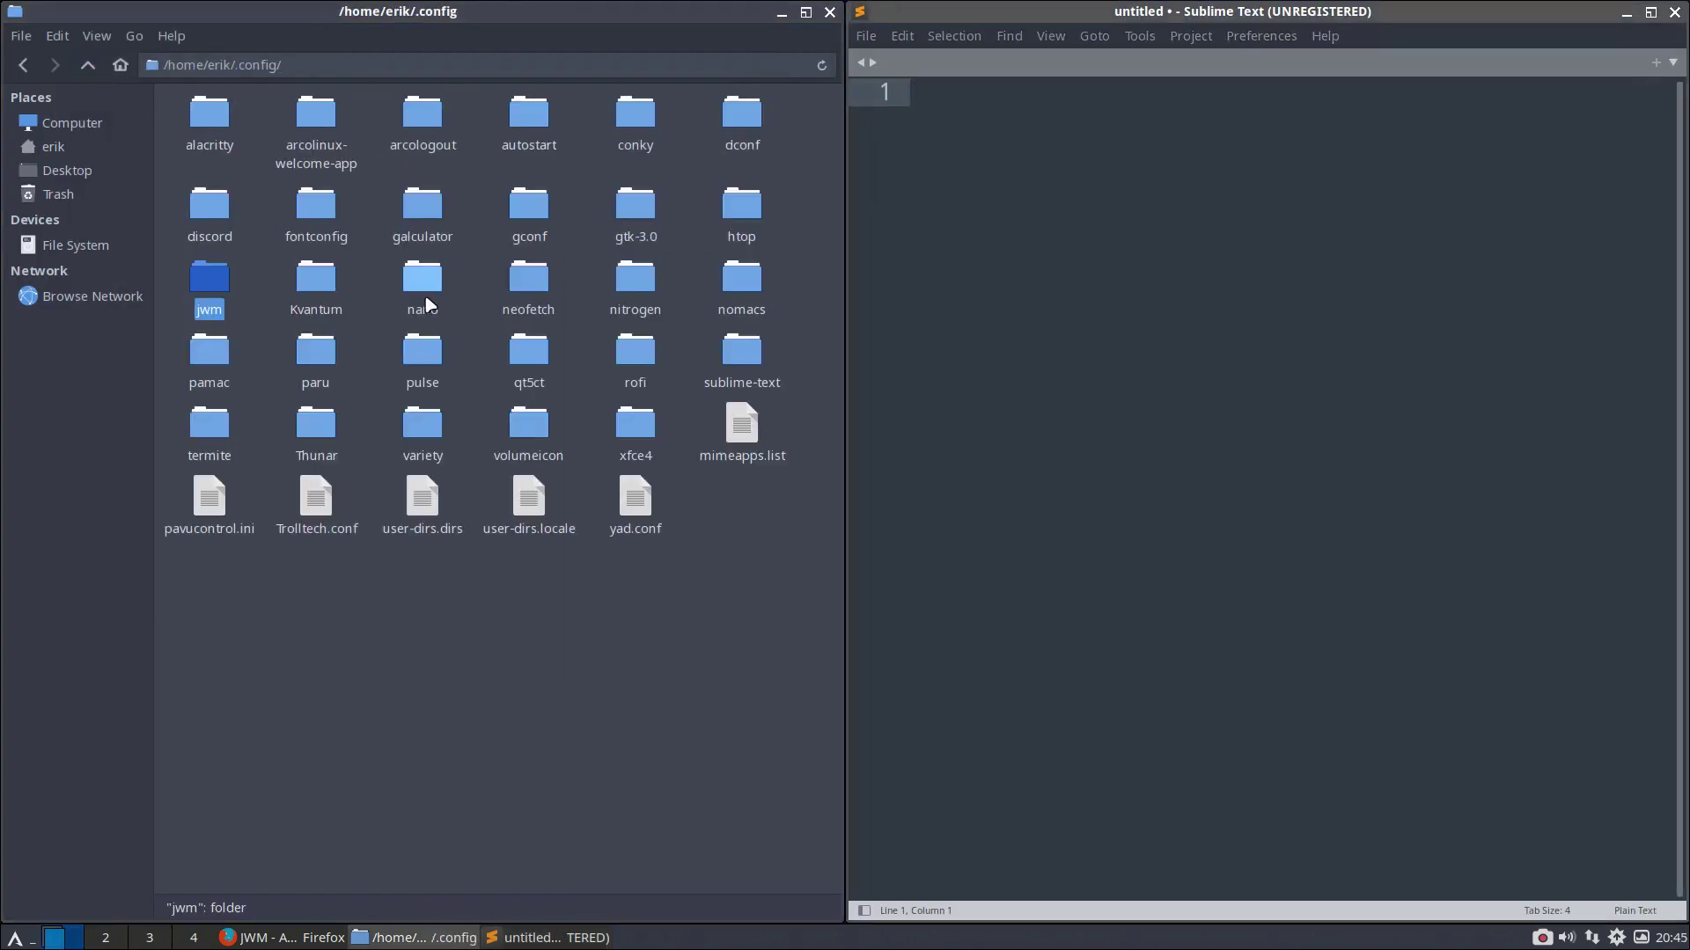
left_click_drag(224, 299, 977, 282)
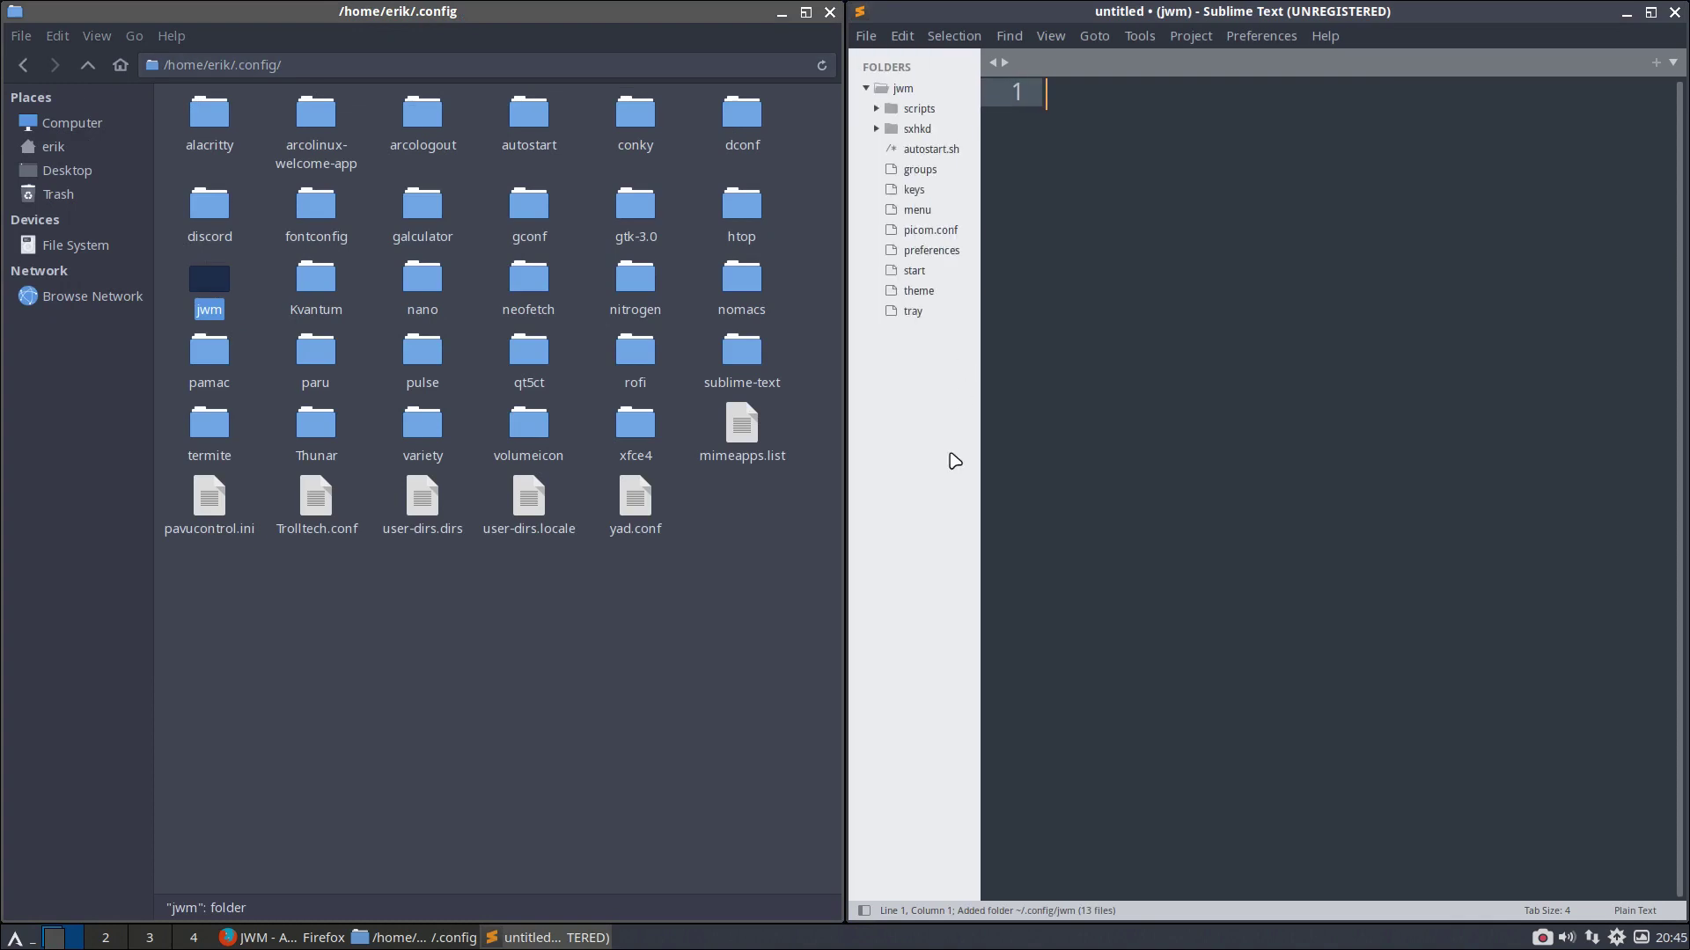
left_click(739, 667)
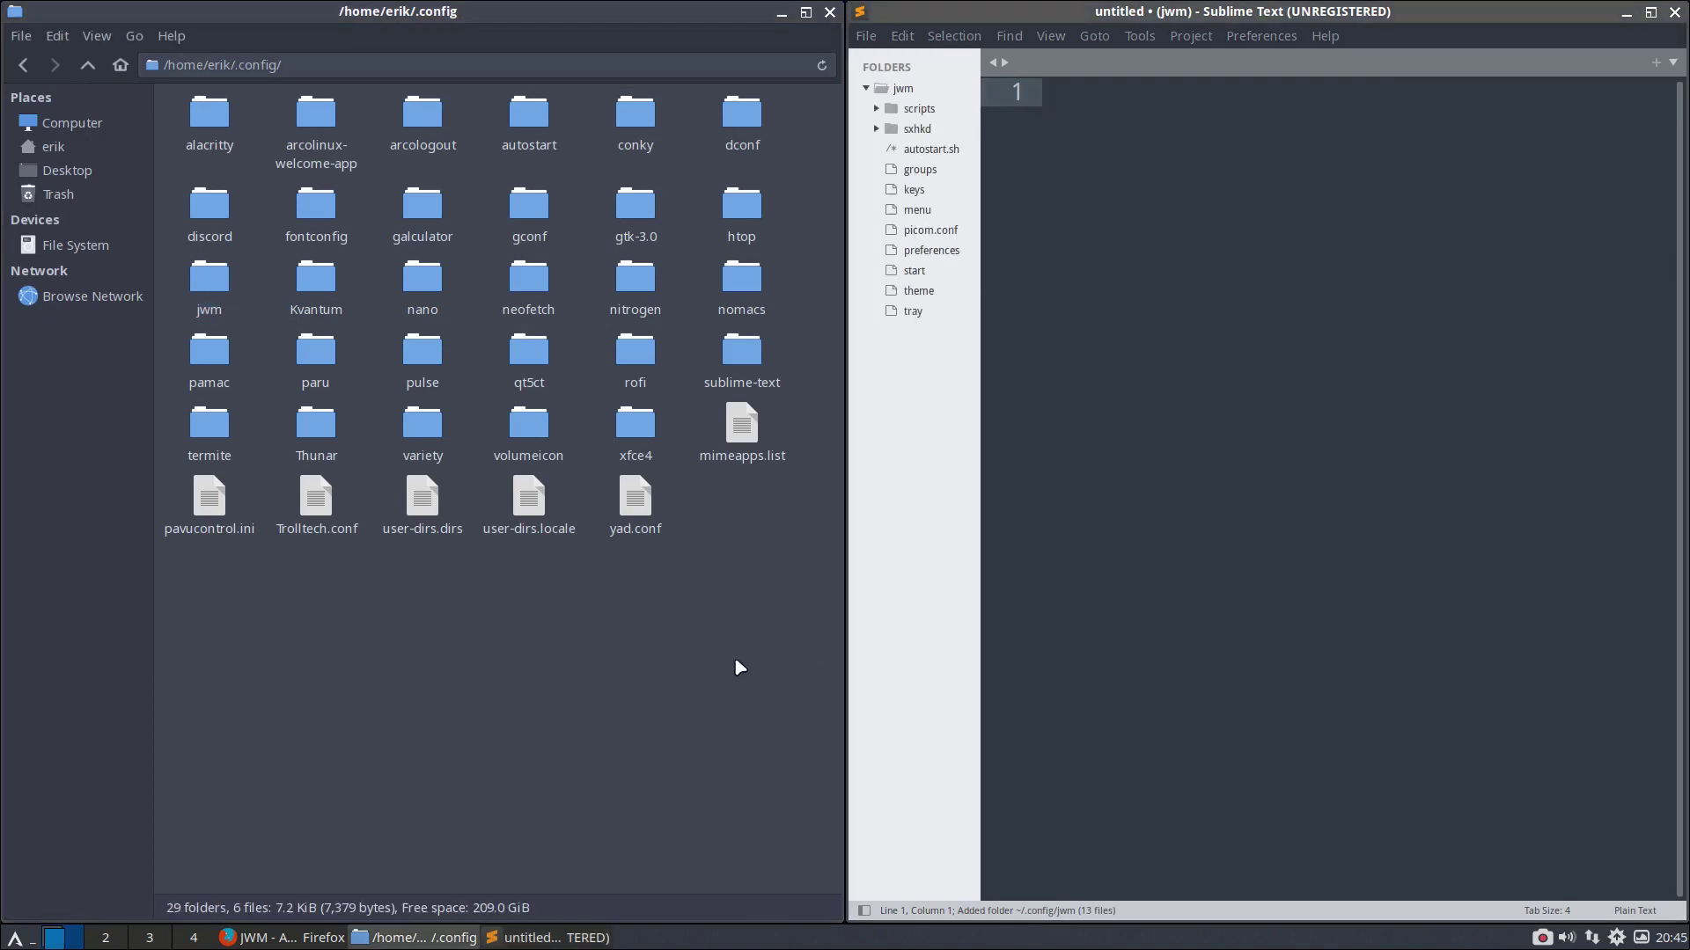
key("ctrl+q")
double_click(1275, 19)
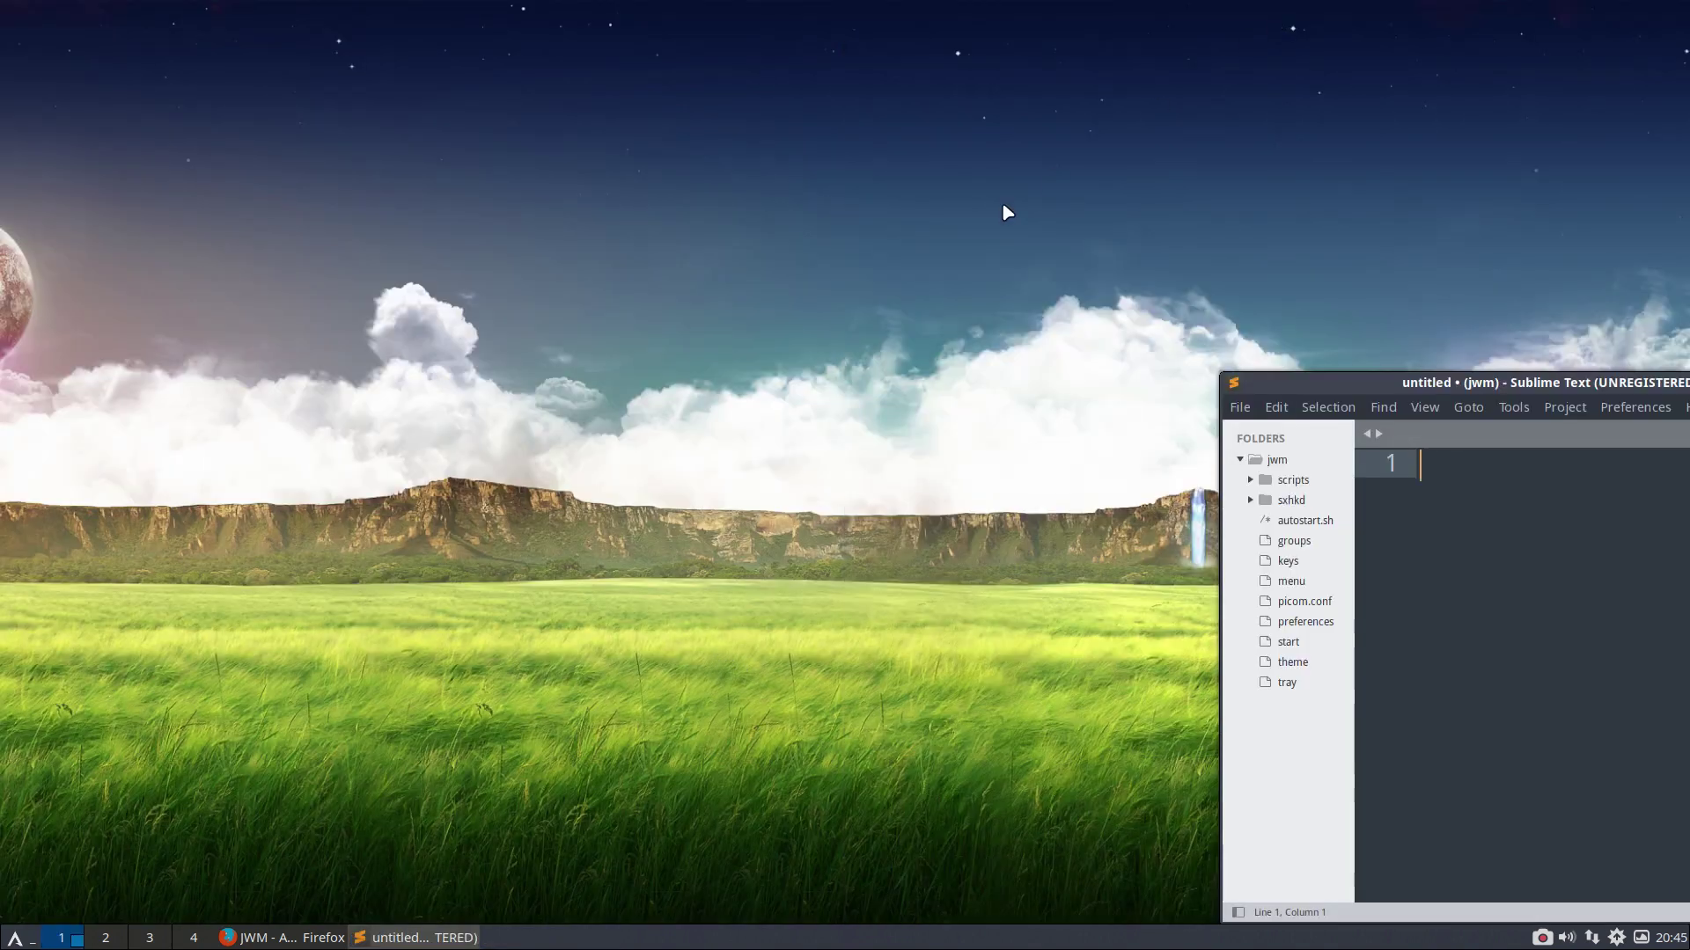
double_click(1384, 379)
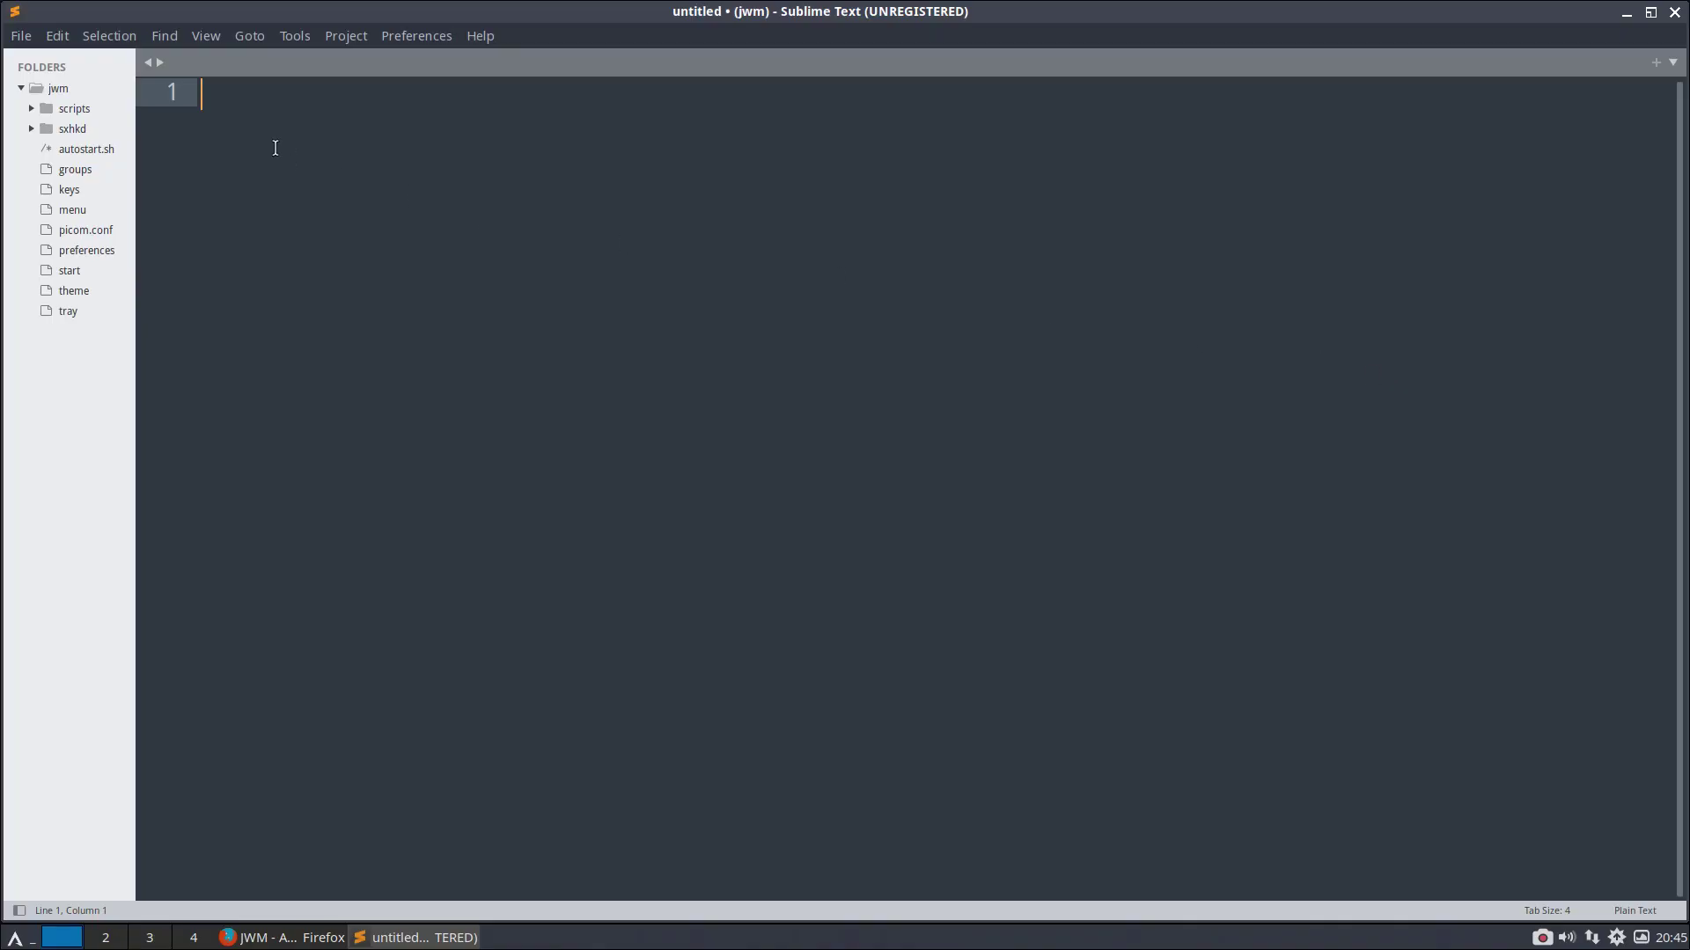
left_click(84, 149)
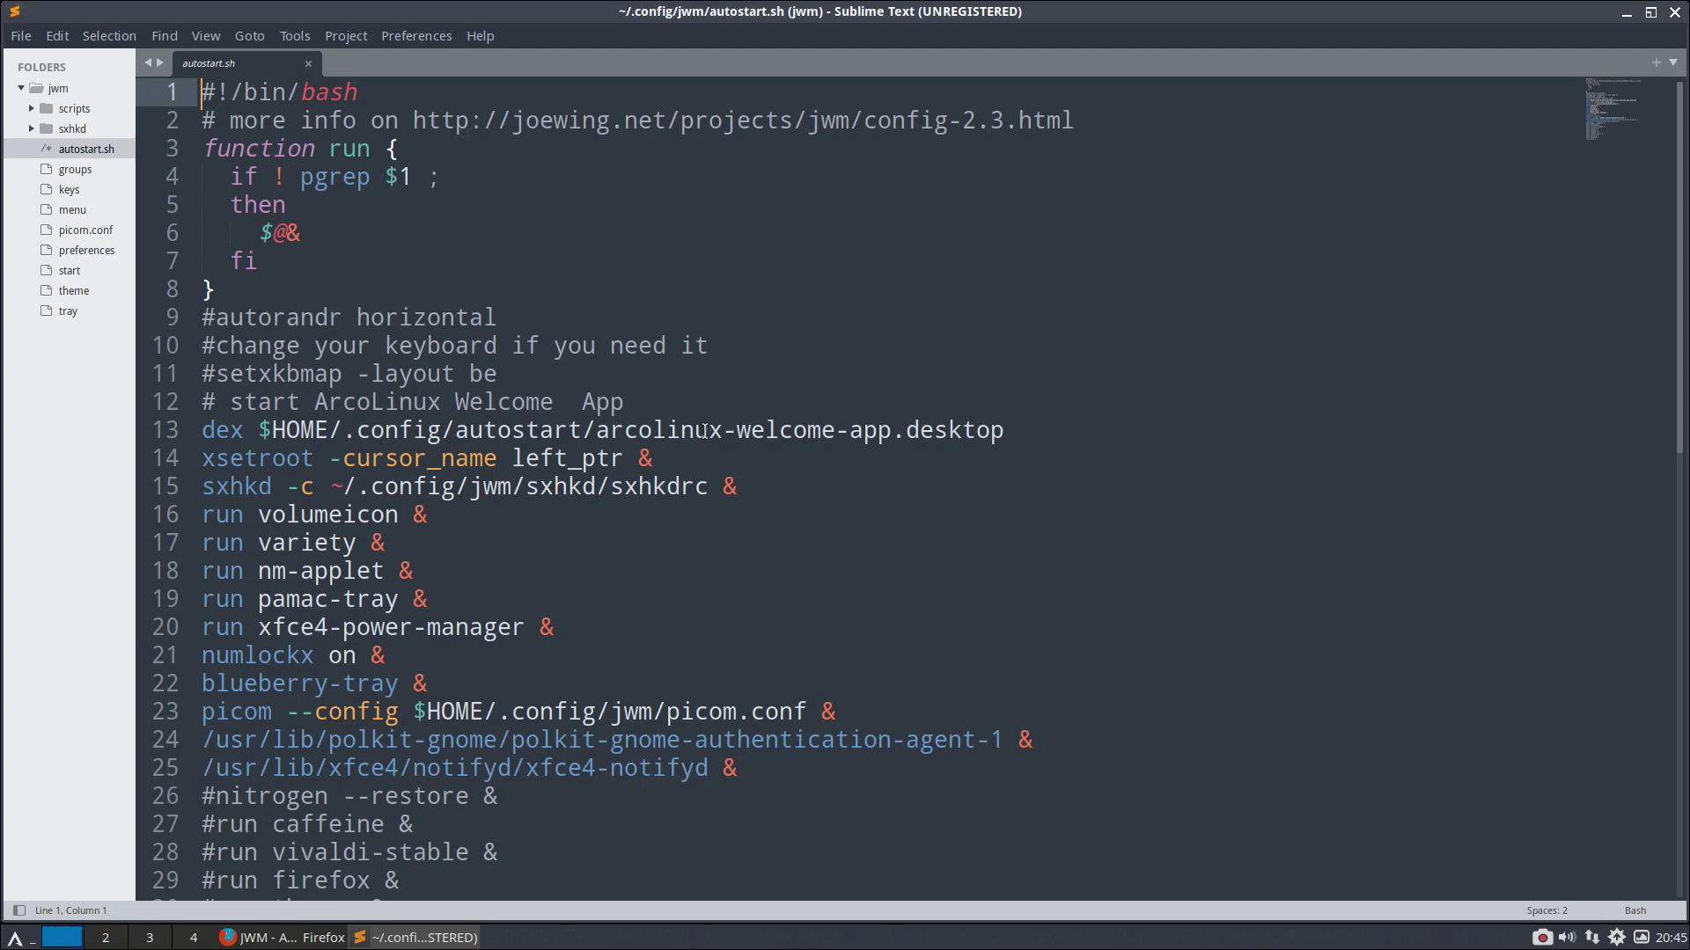
left_click_drag(1019, 437, 315, 431)
left_click_drag(652, 458, 342, 459)
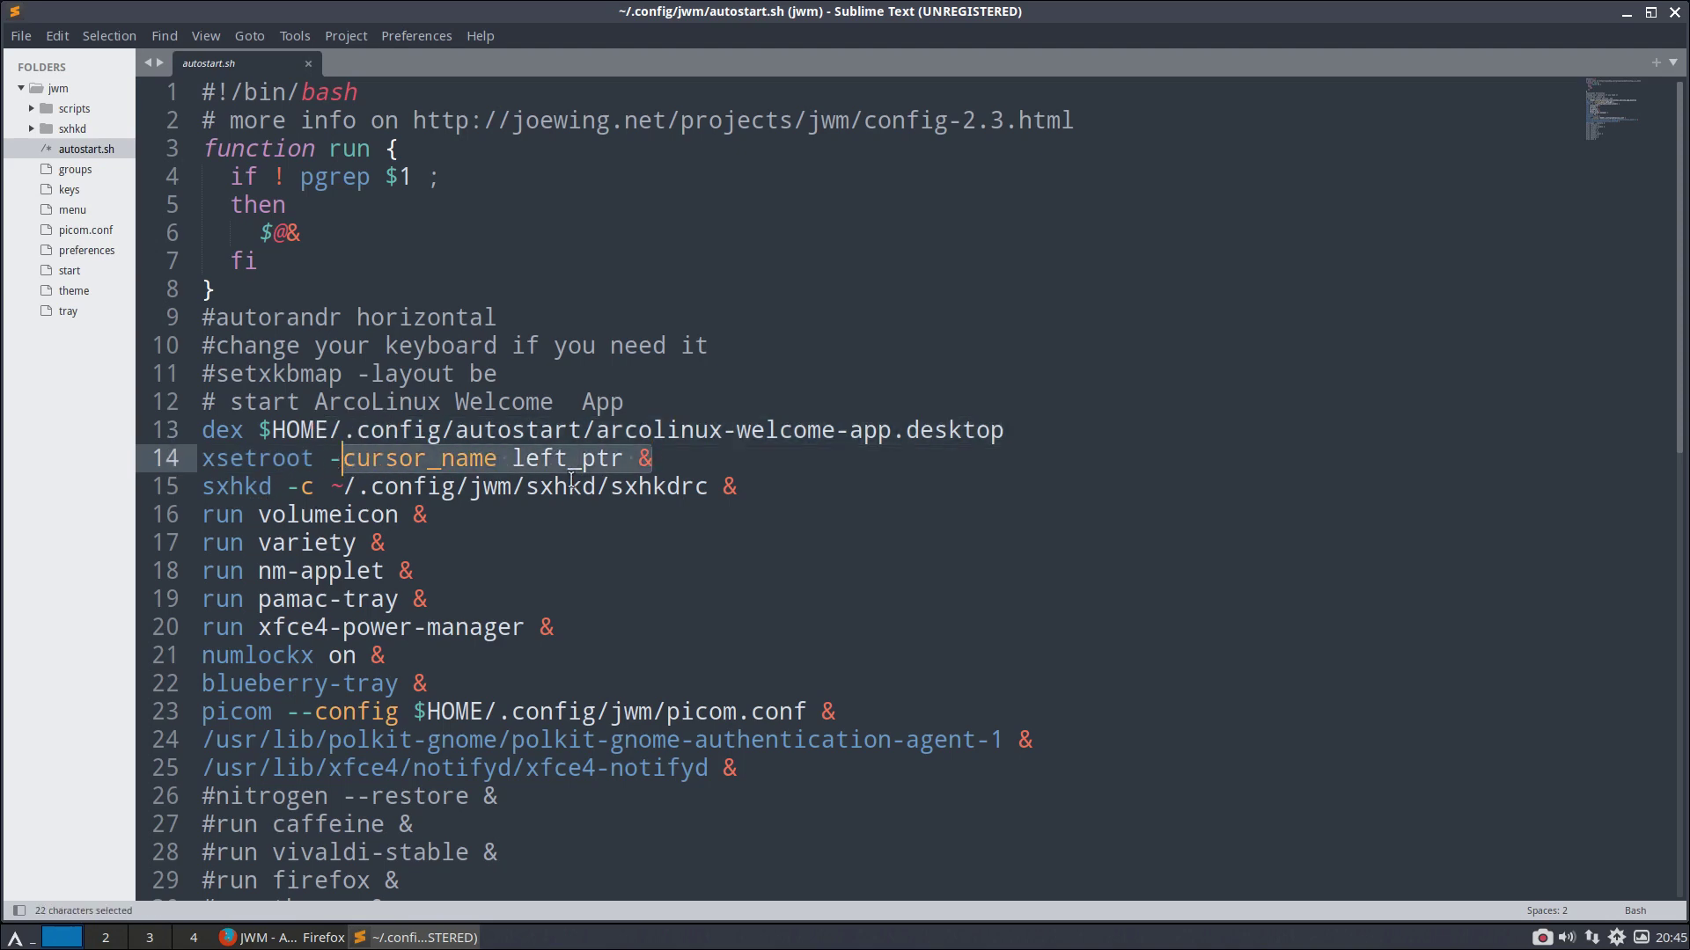
key("ctrl+shift+Escape")
type("ssx")
type("h")
key("ctrl+q")
mouse_move(569, 478)
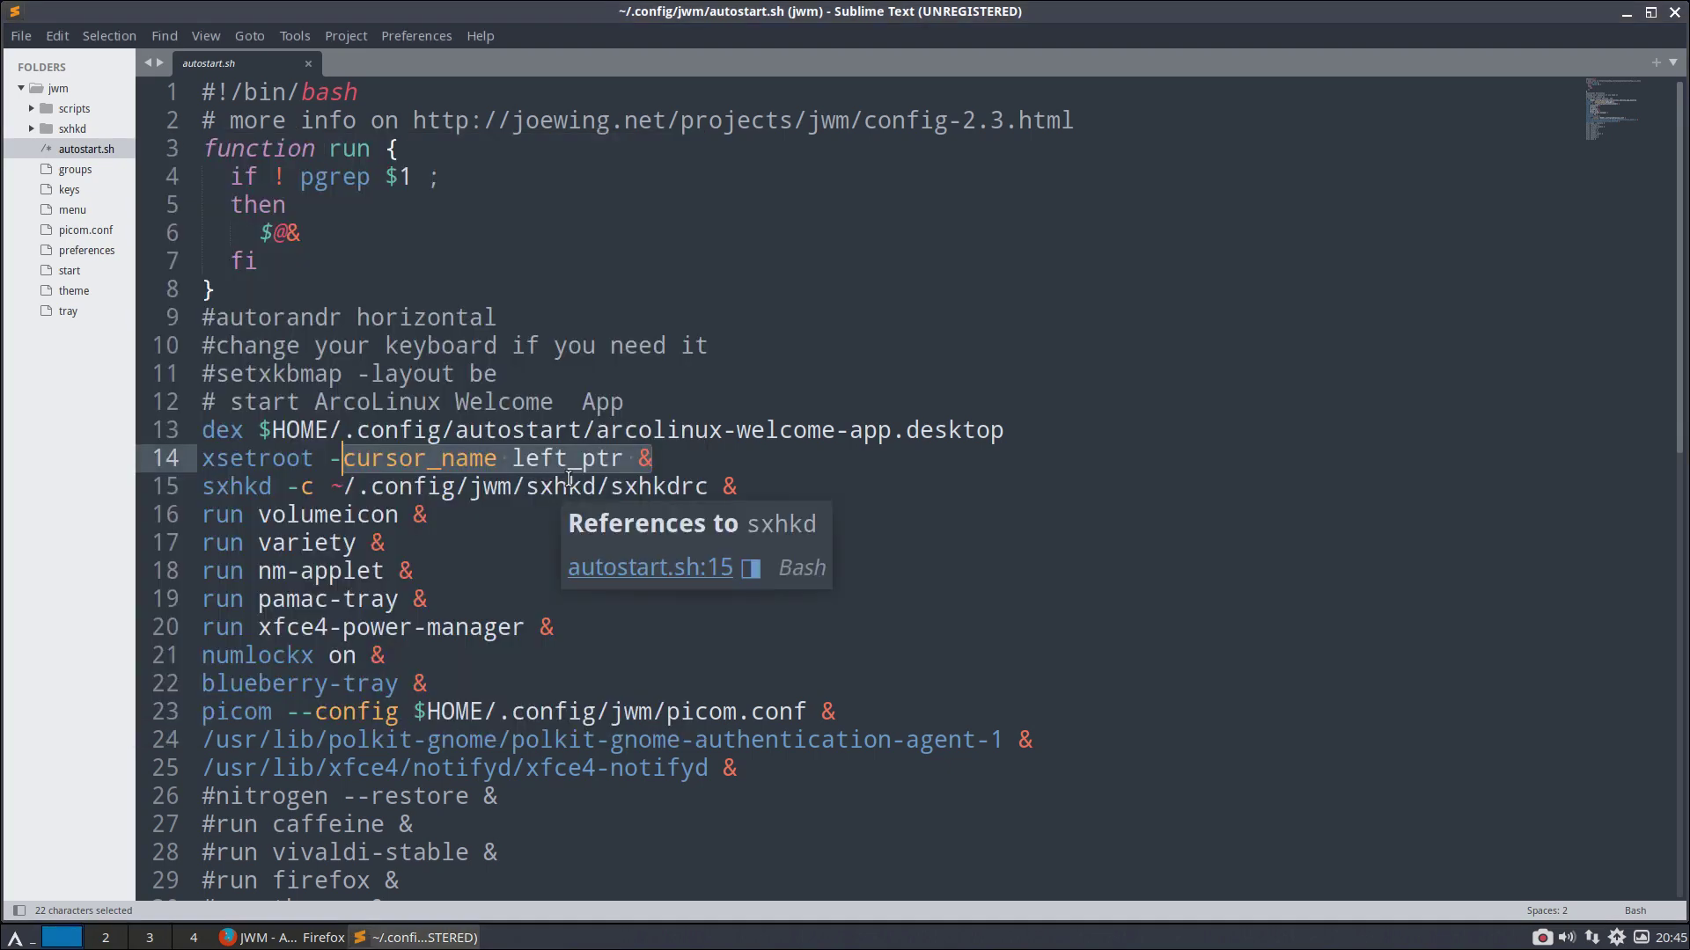
left_click(678, 488)
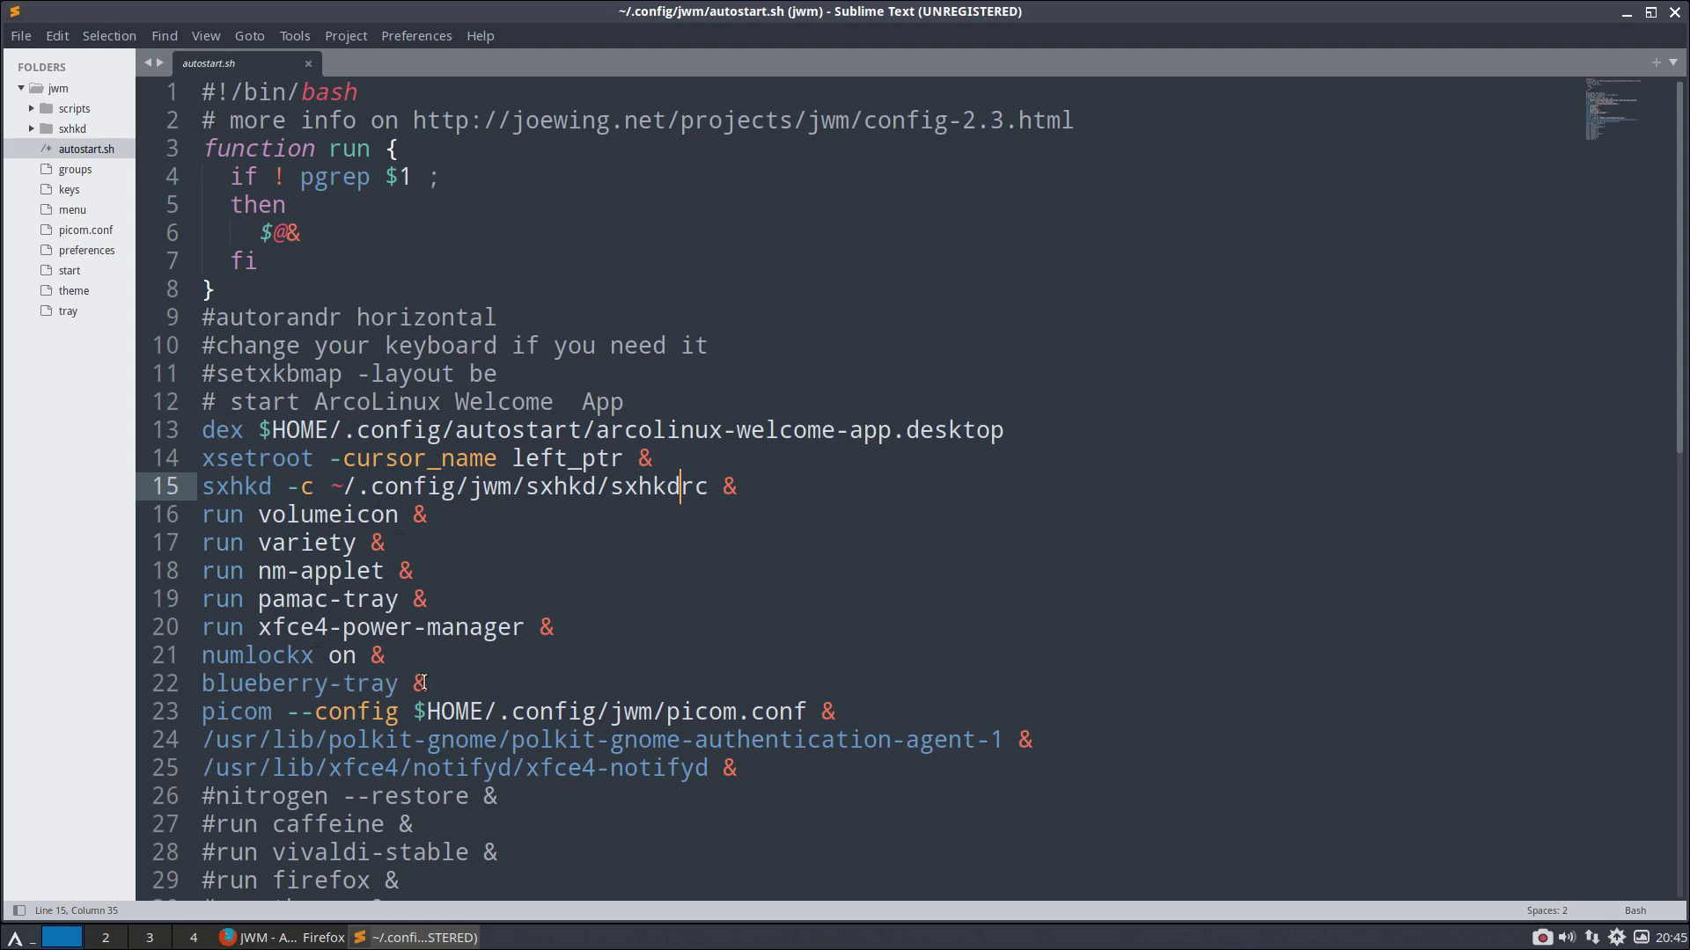
left_click_drag(424, 683, 202, 686)
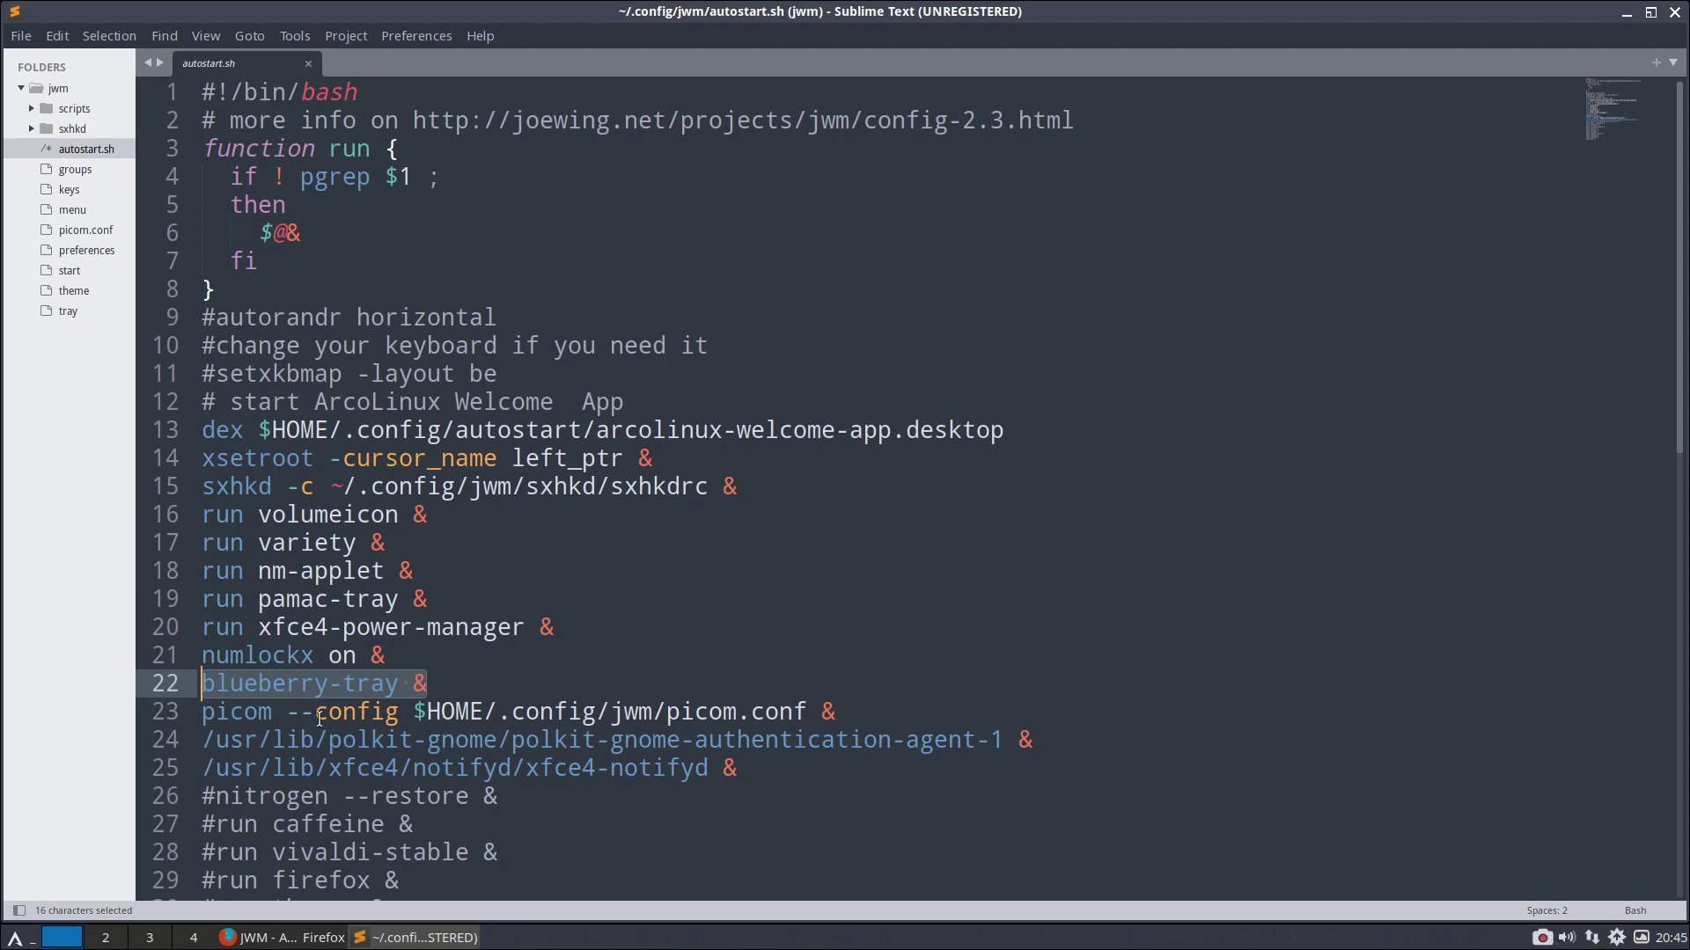
key("ctrl+alt+t")
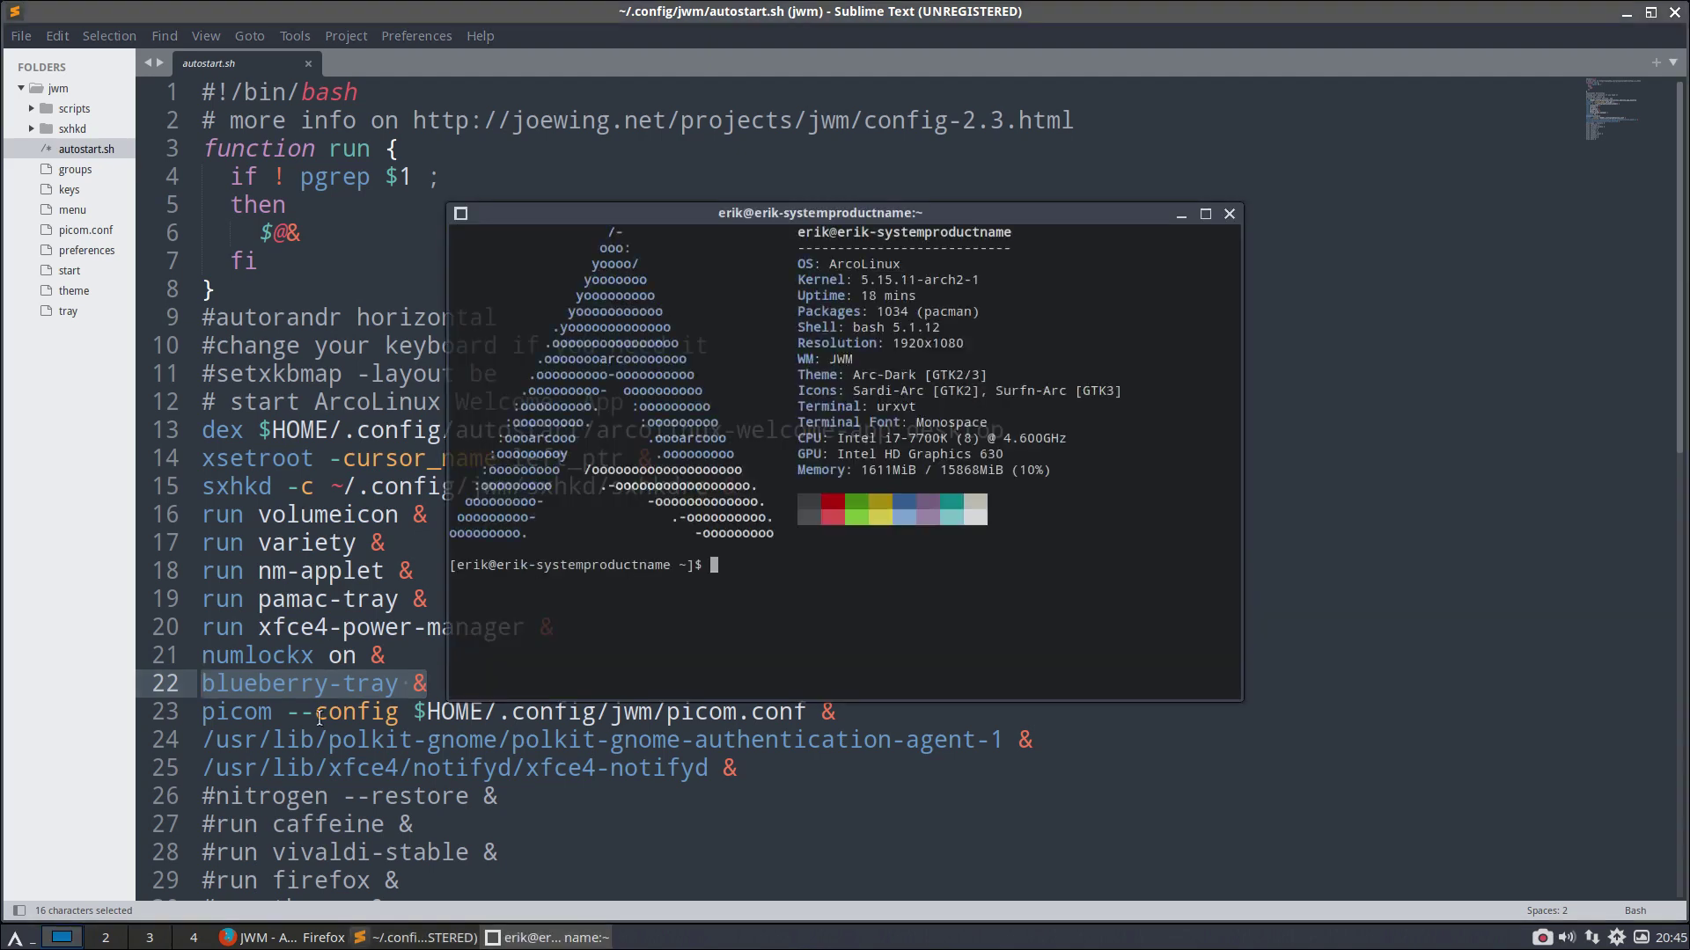
left_click(1230, 214)
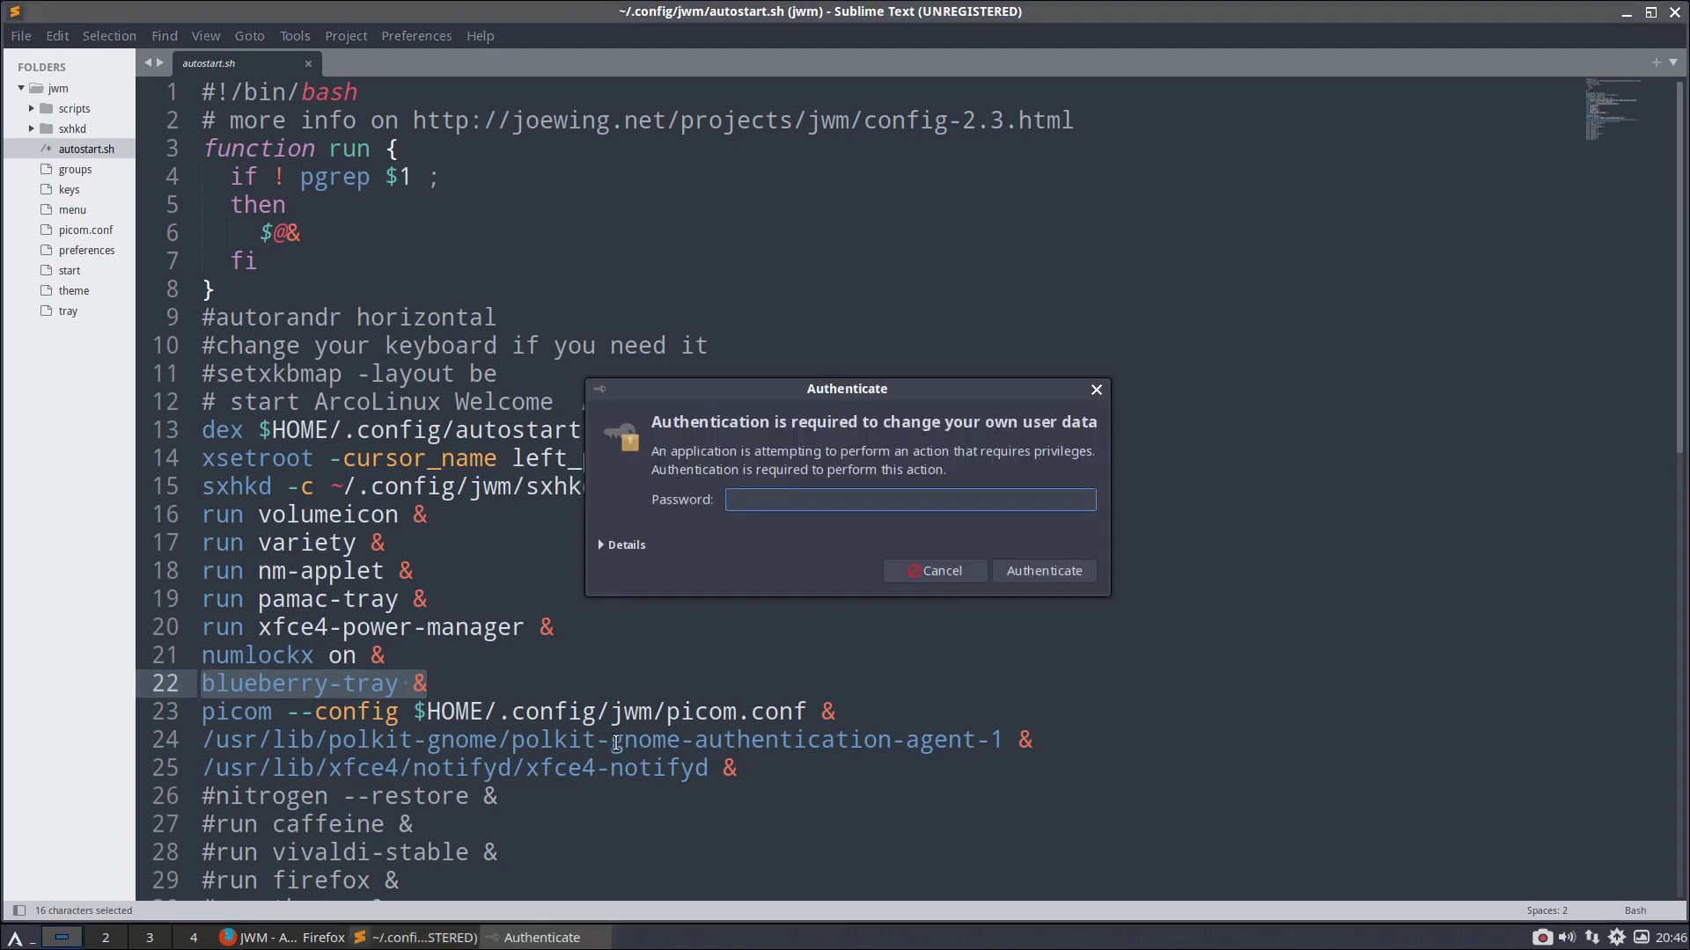
left_click(941, 573)
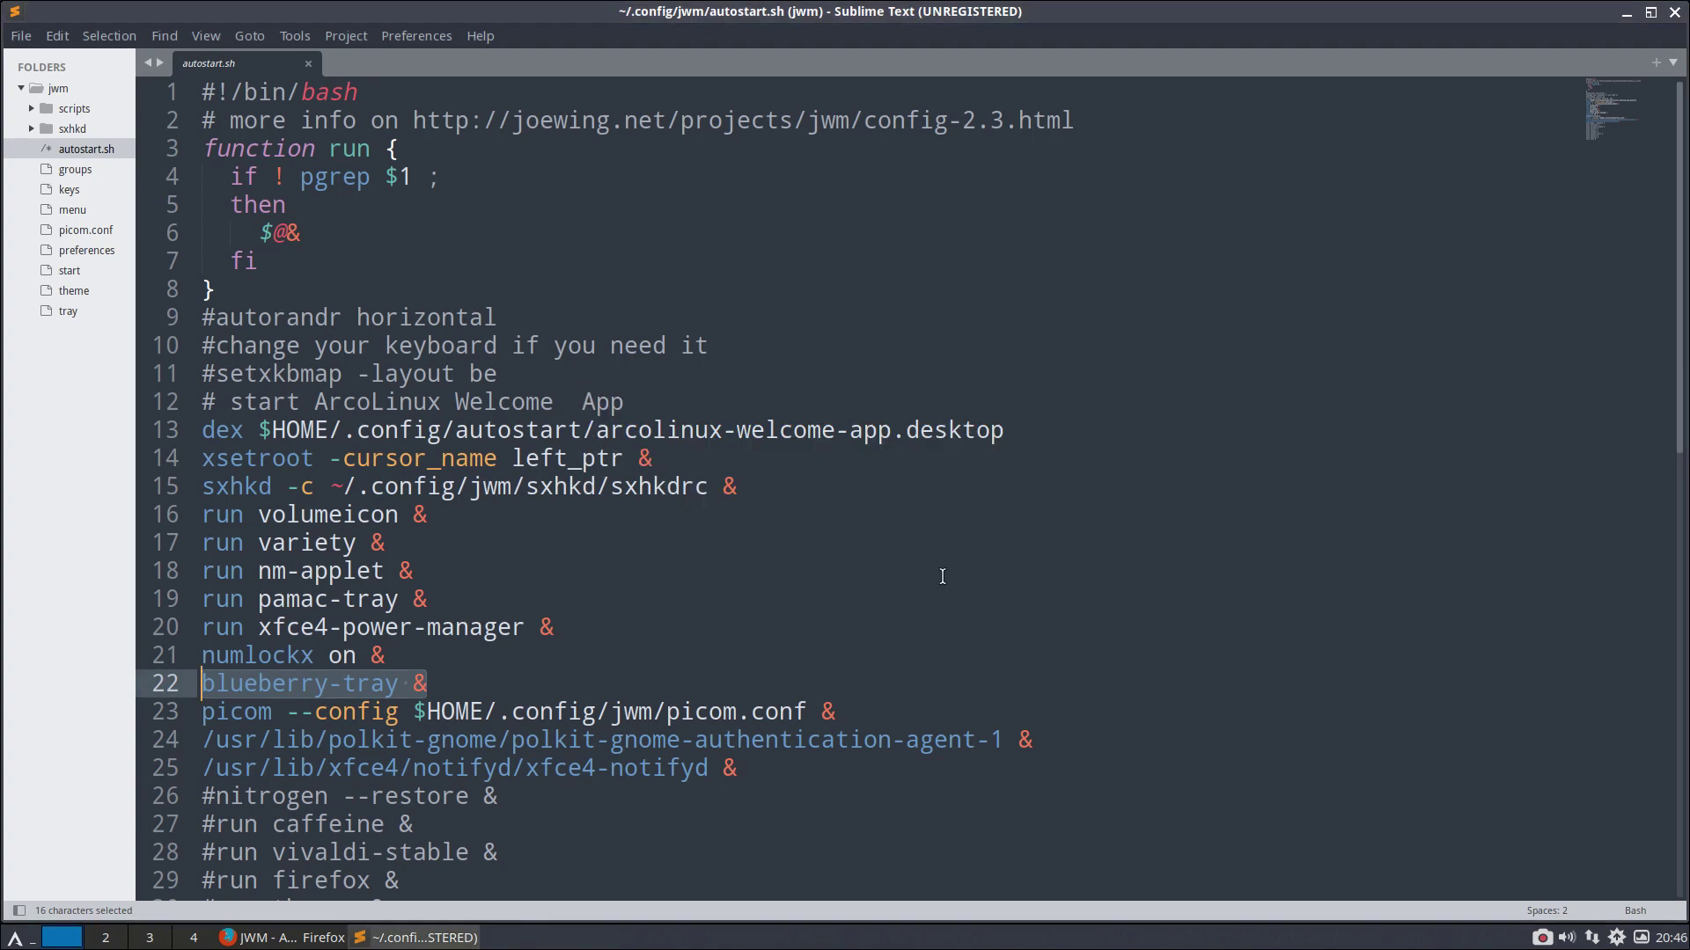
left_click(878, 742)
left_click_drag(1033, 741, 197, 746)
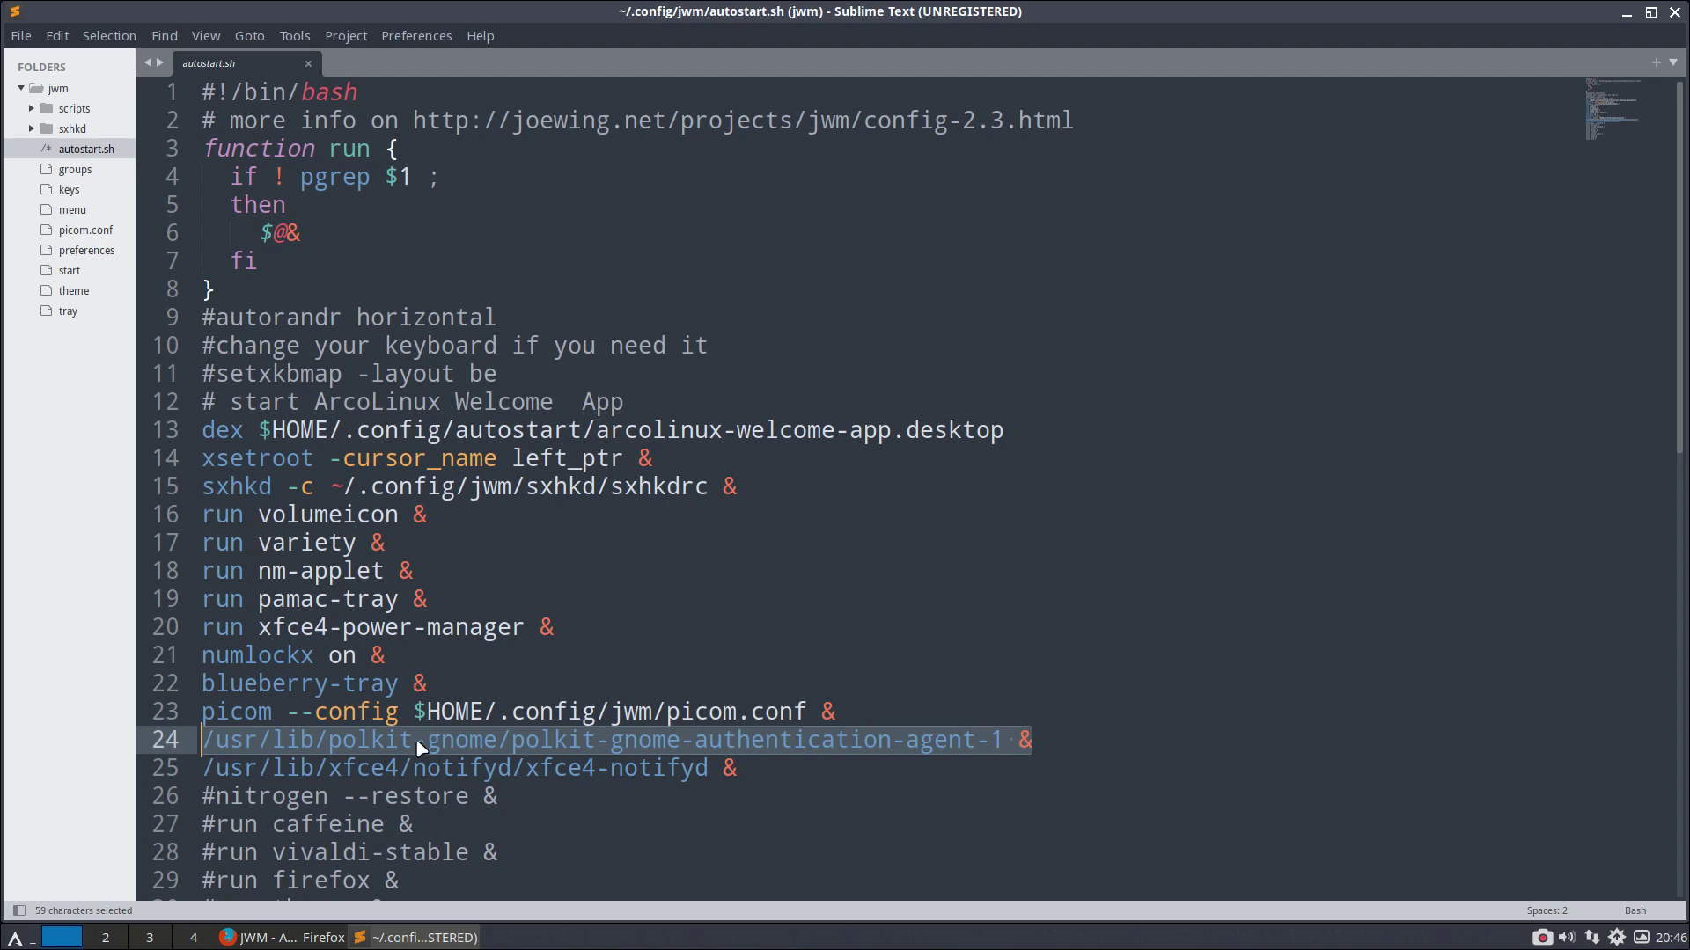
Step: Select the xfce4-notifyd line 25 and scroll to autostart.sh's commented-out run lines
left_click_drag(725, 768, 201, 758)
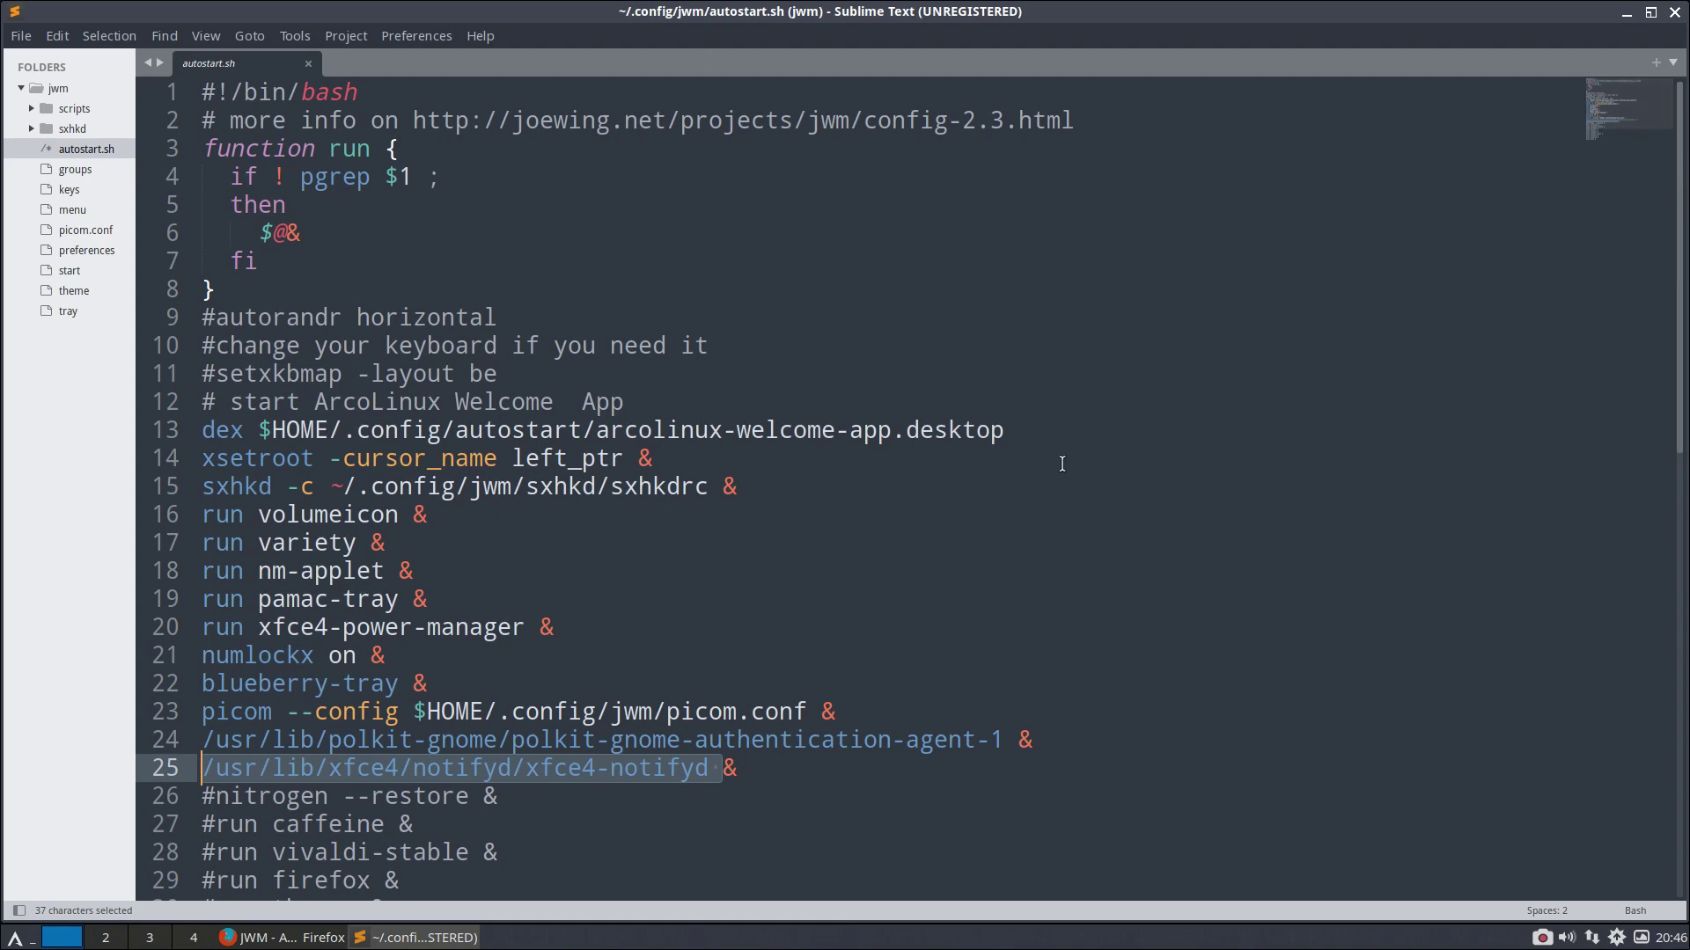
scroll(300, 556, "down", 3)
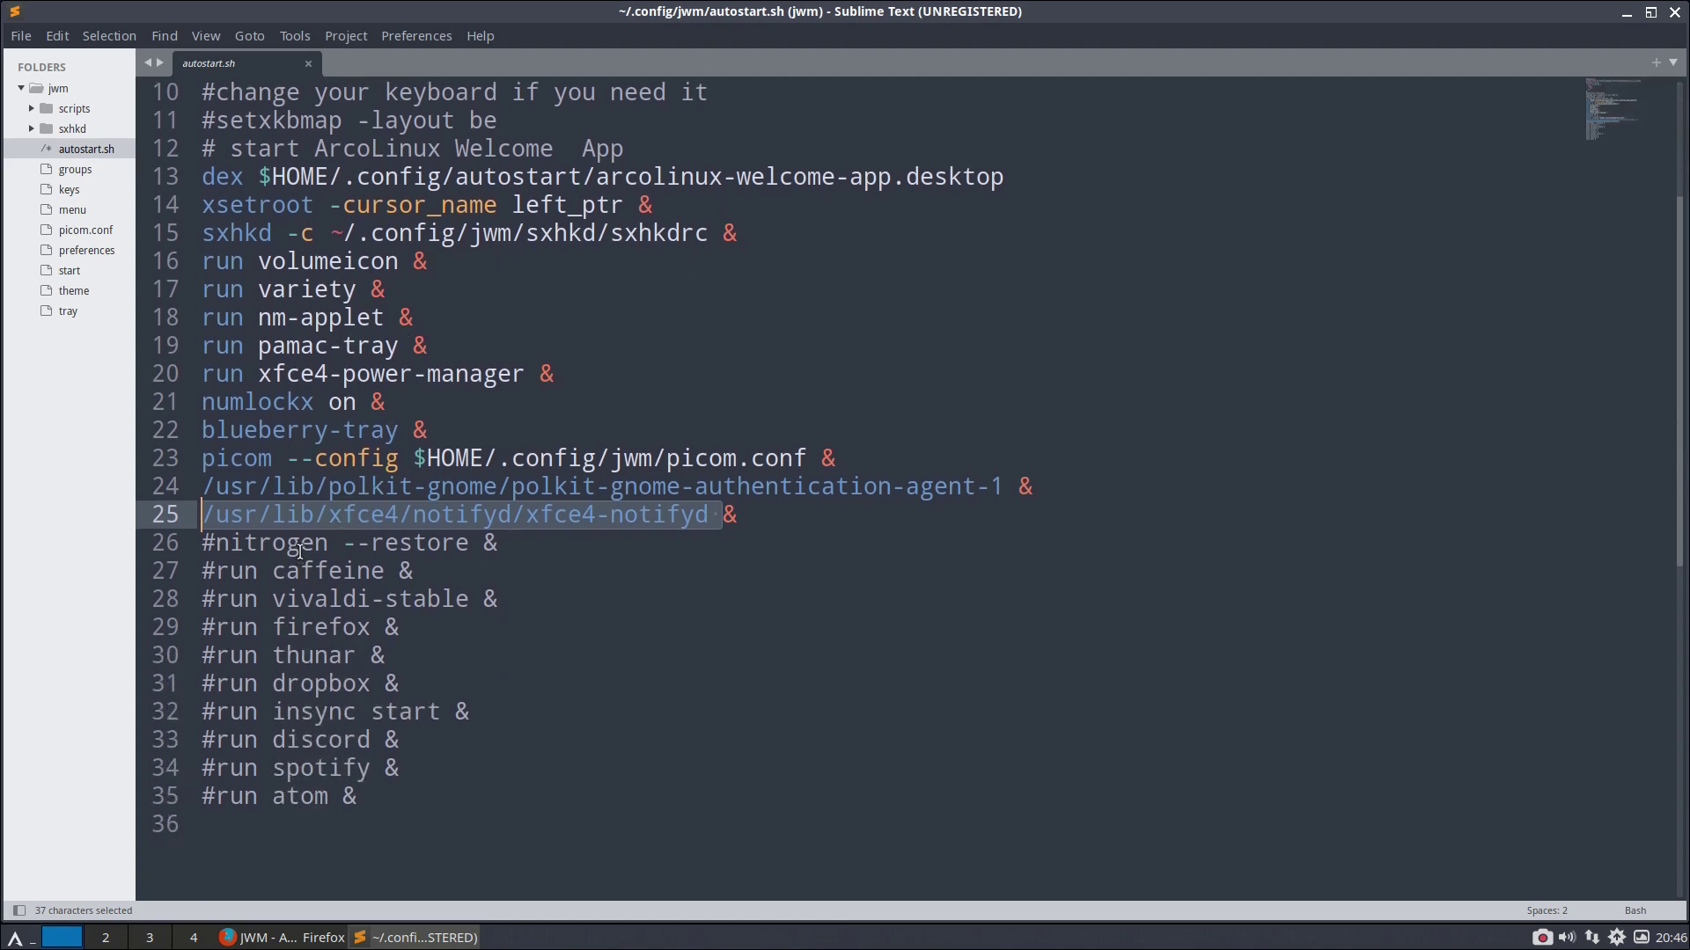
scroll(300, 551, "down", 1)
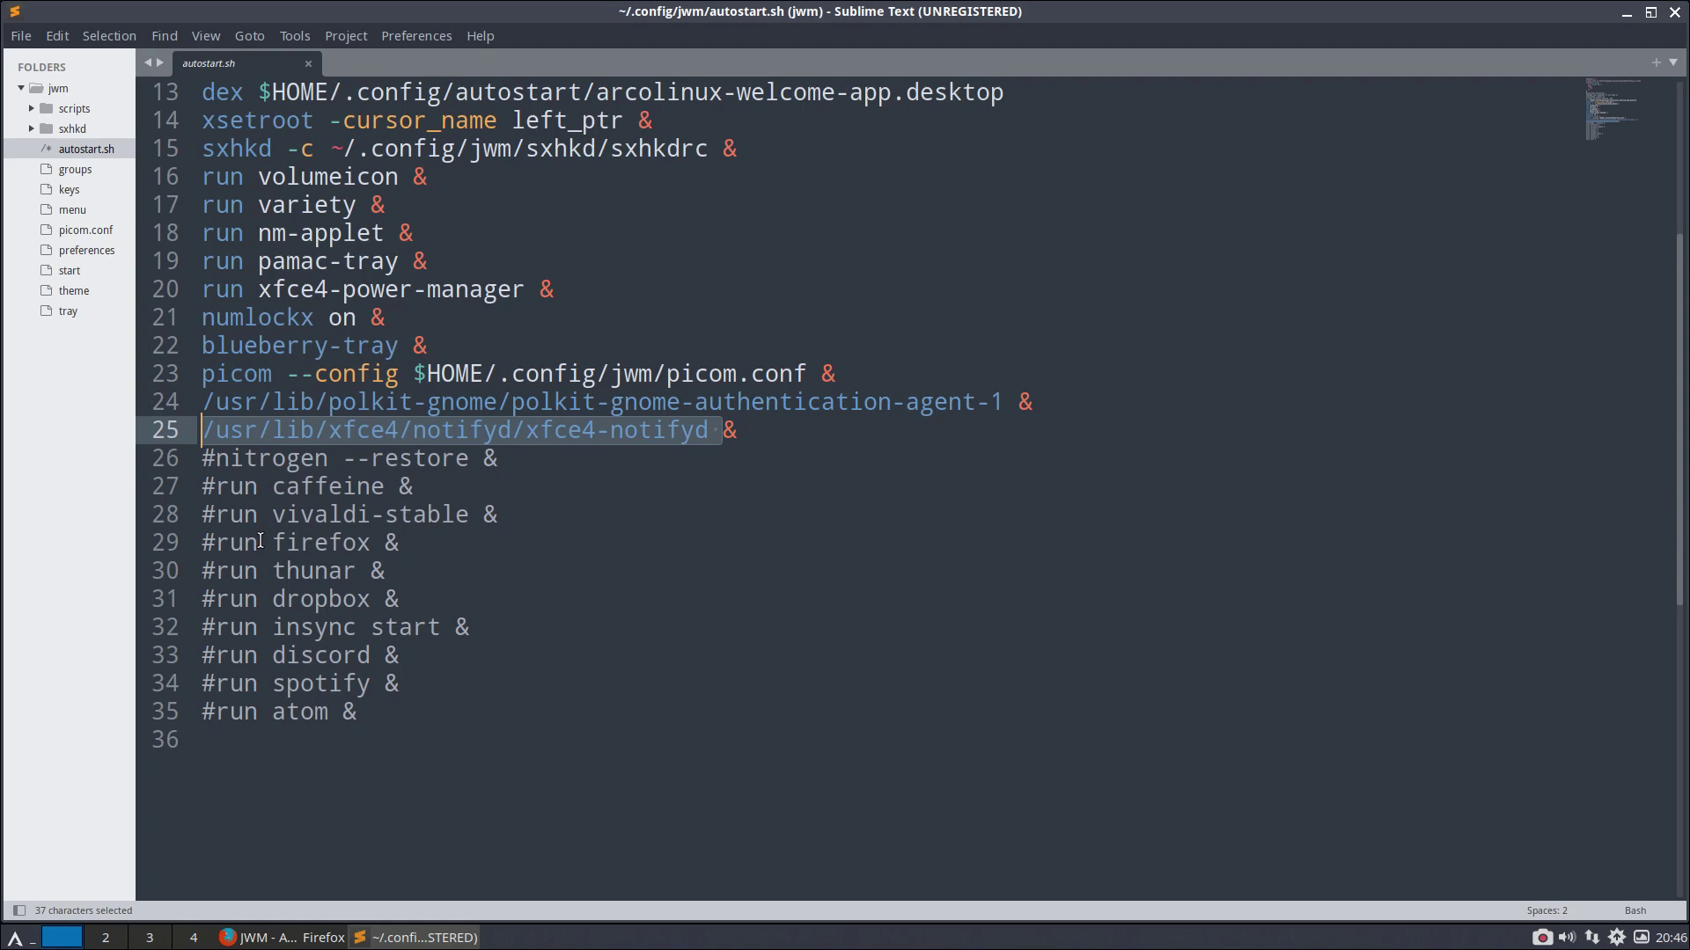
Step: Look through the groups and start files and the autostart.sh script that start launches
left_click(78, 170)
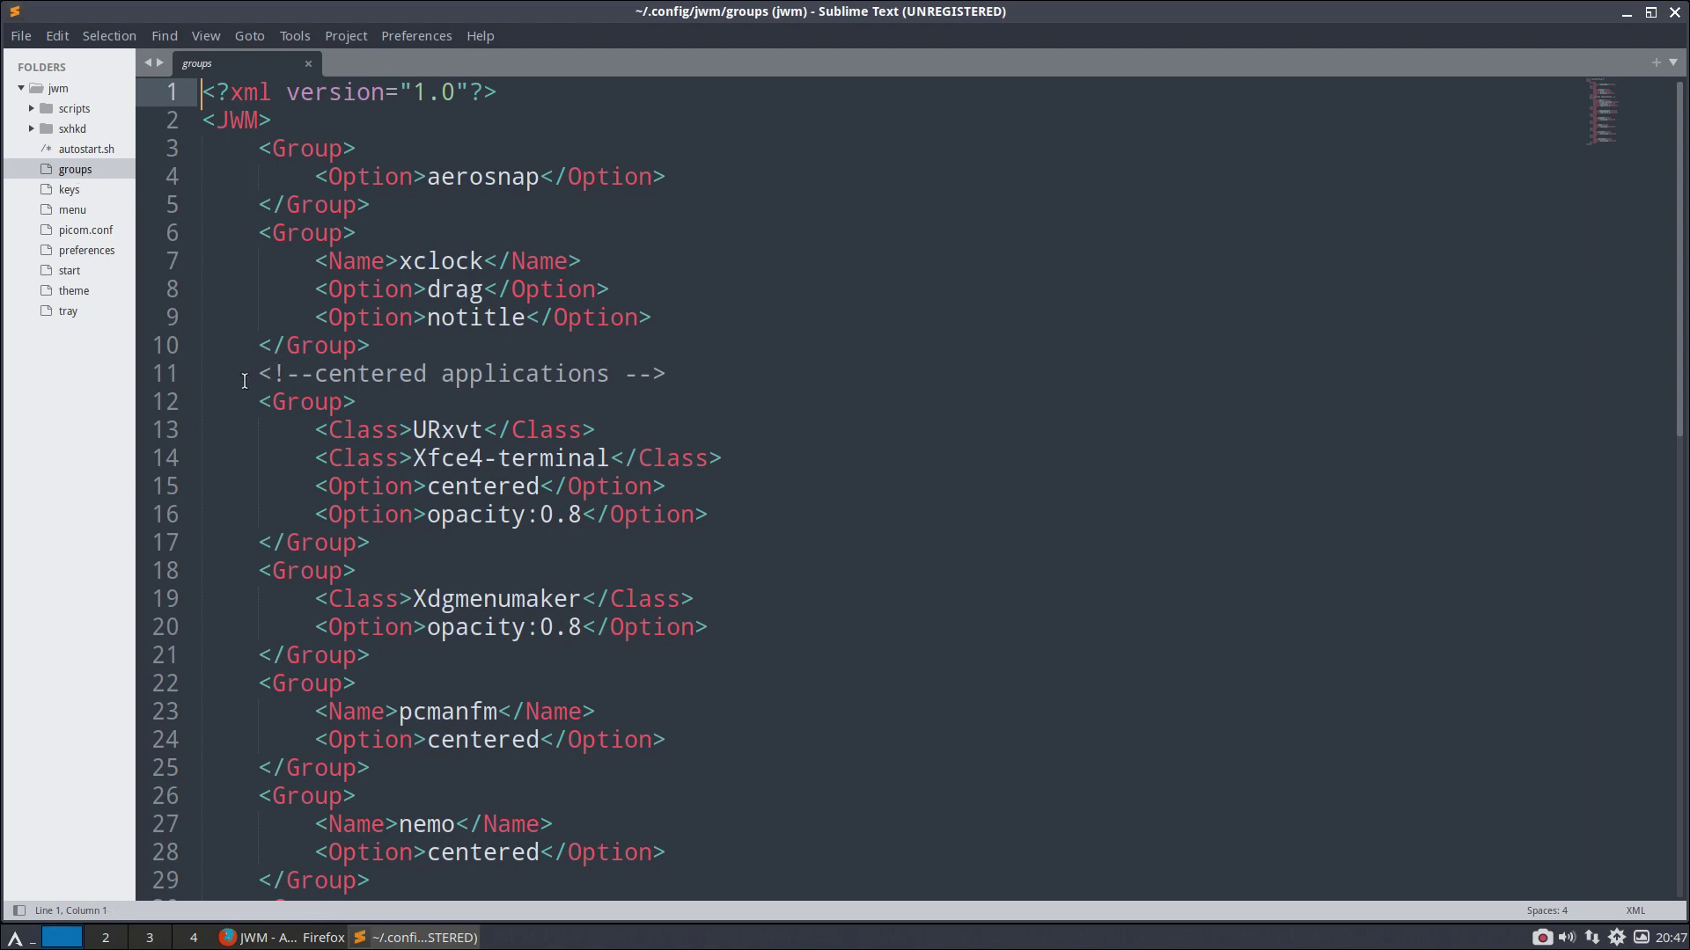
left_click(67, 272)
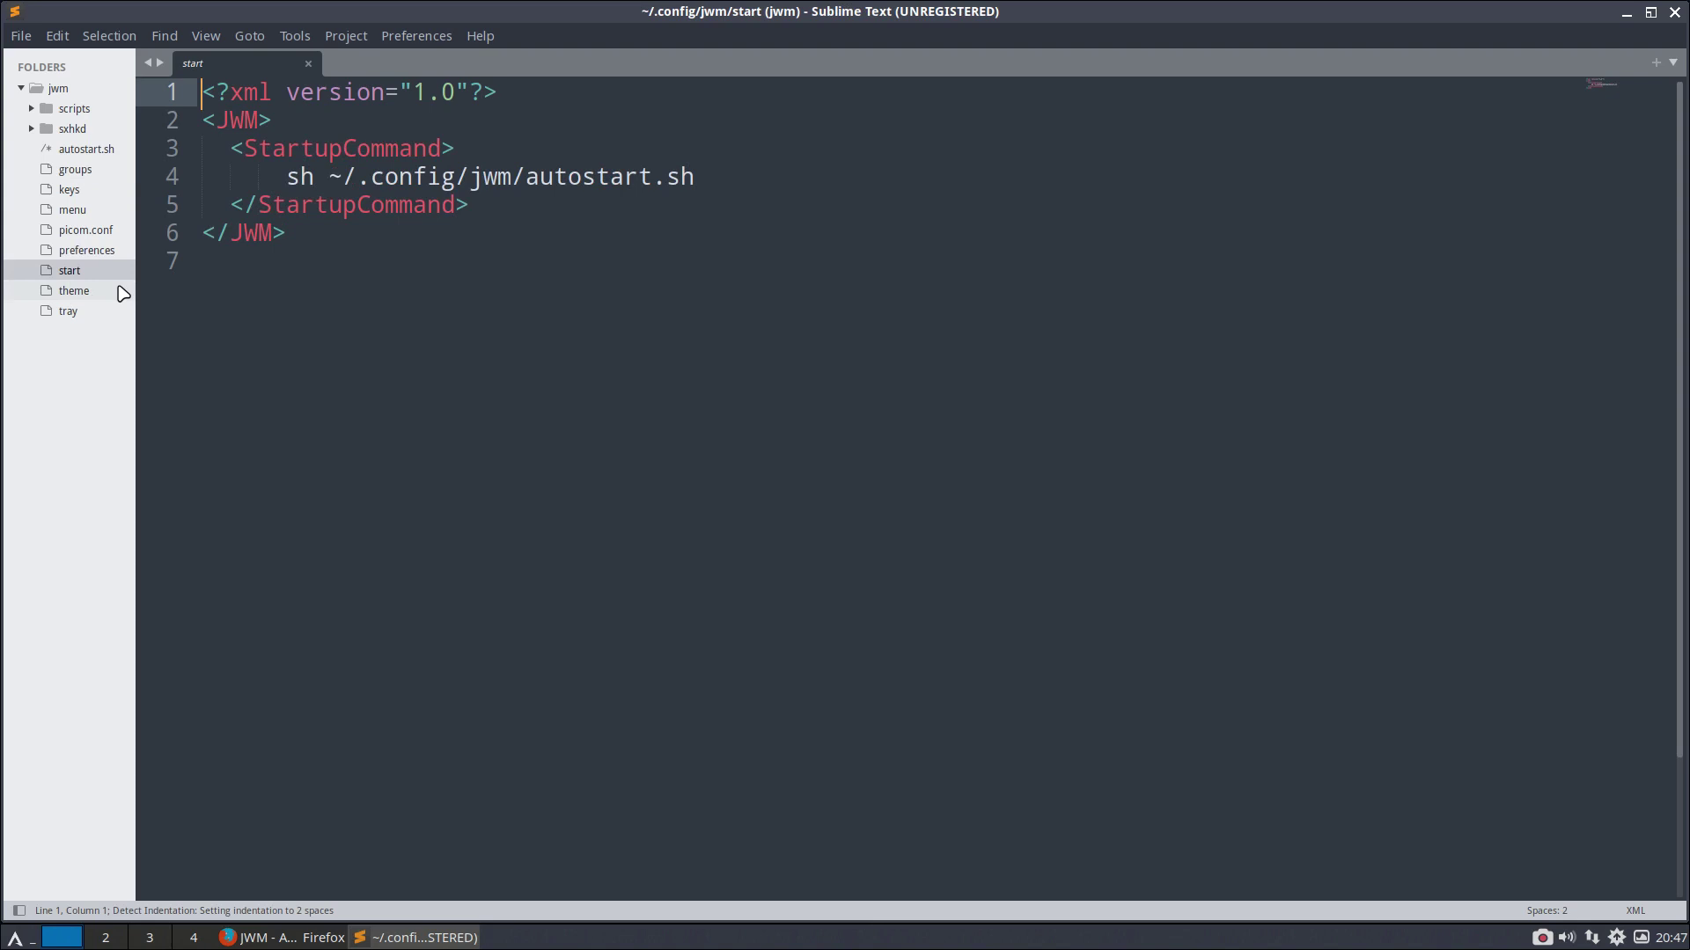
left_click_drag(287, 176, 695, 177)
left_click(104, 151)
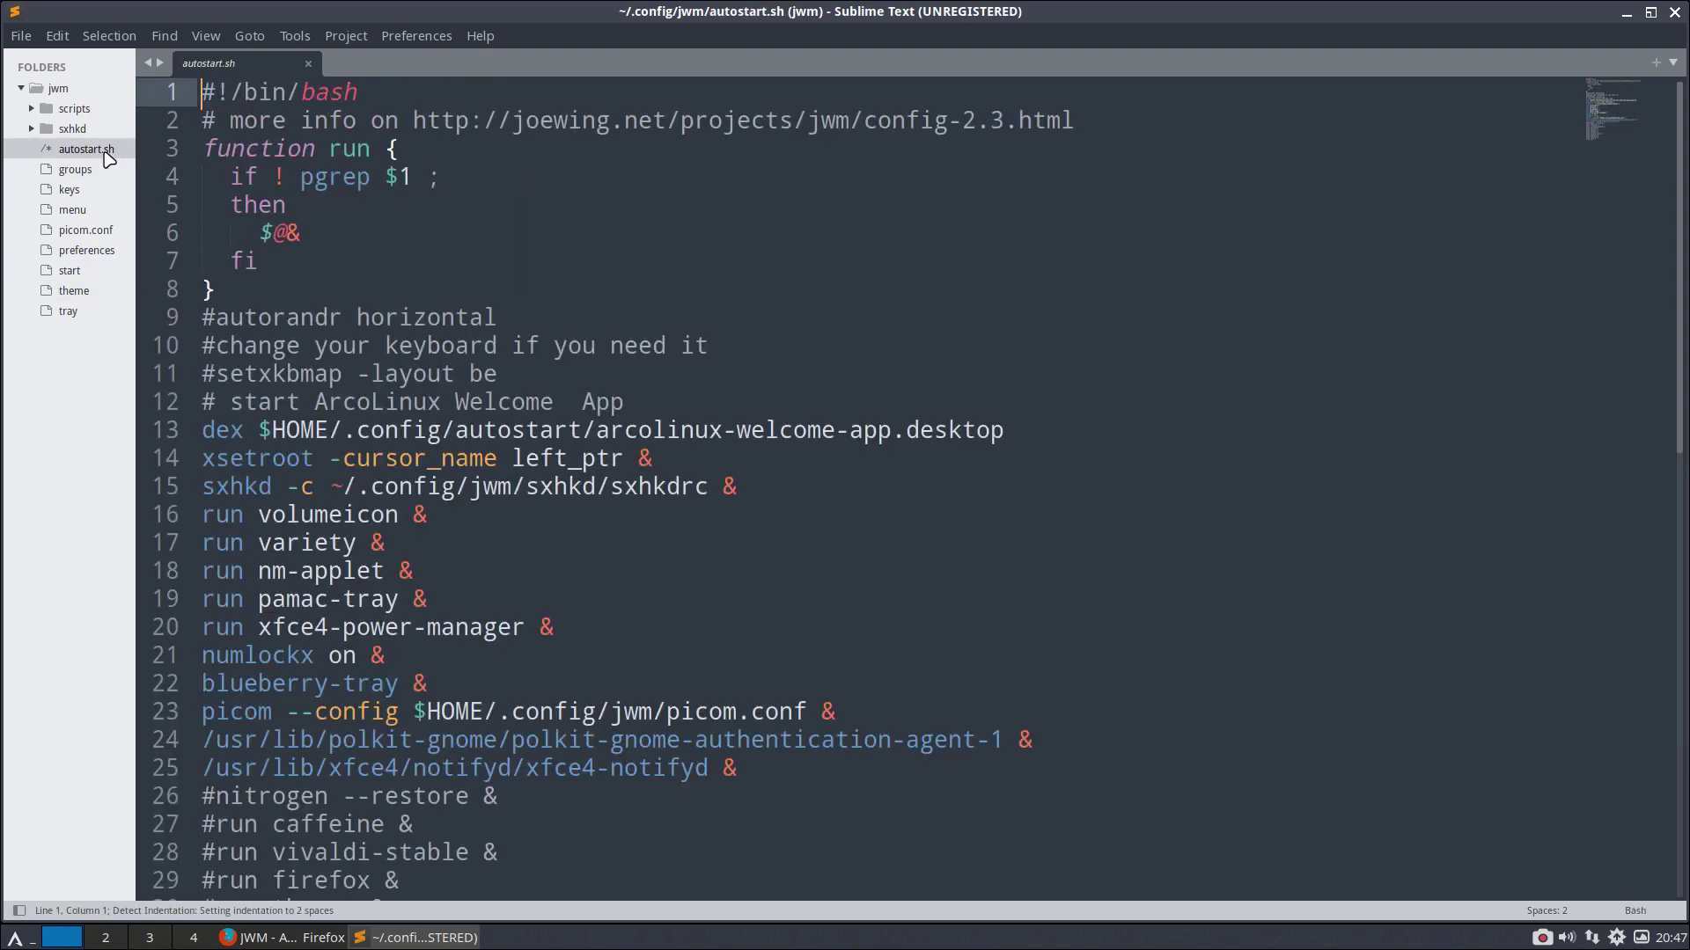
left_click(90, 271)
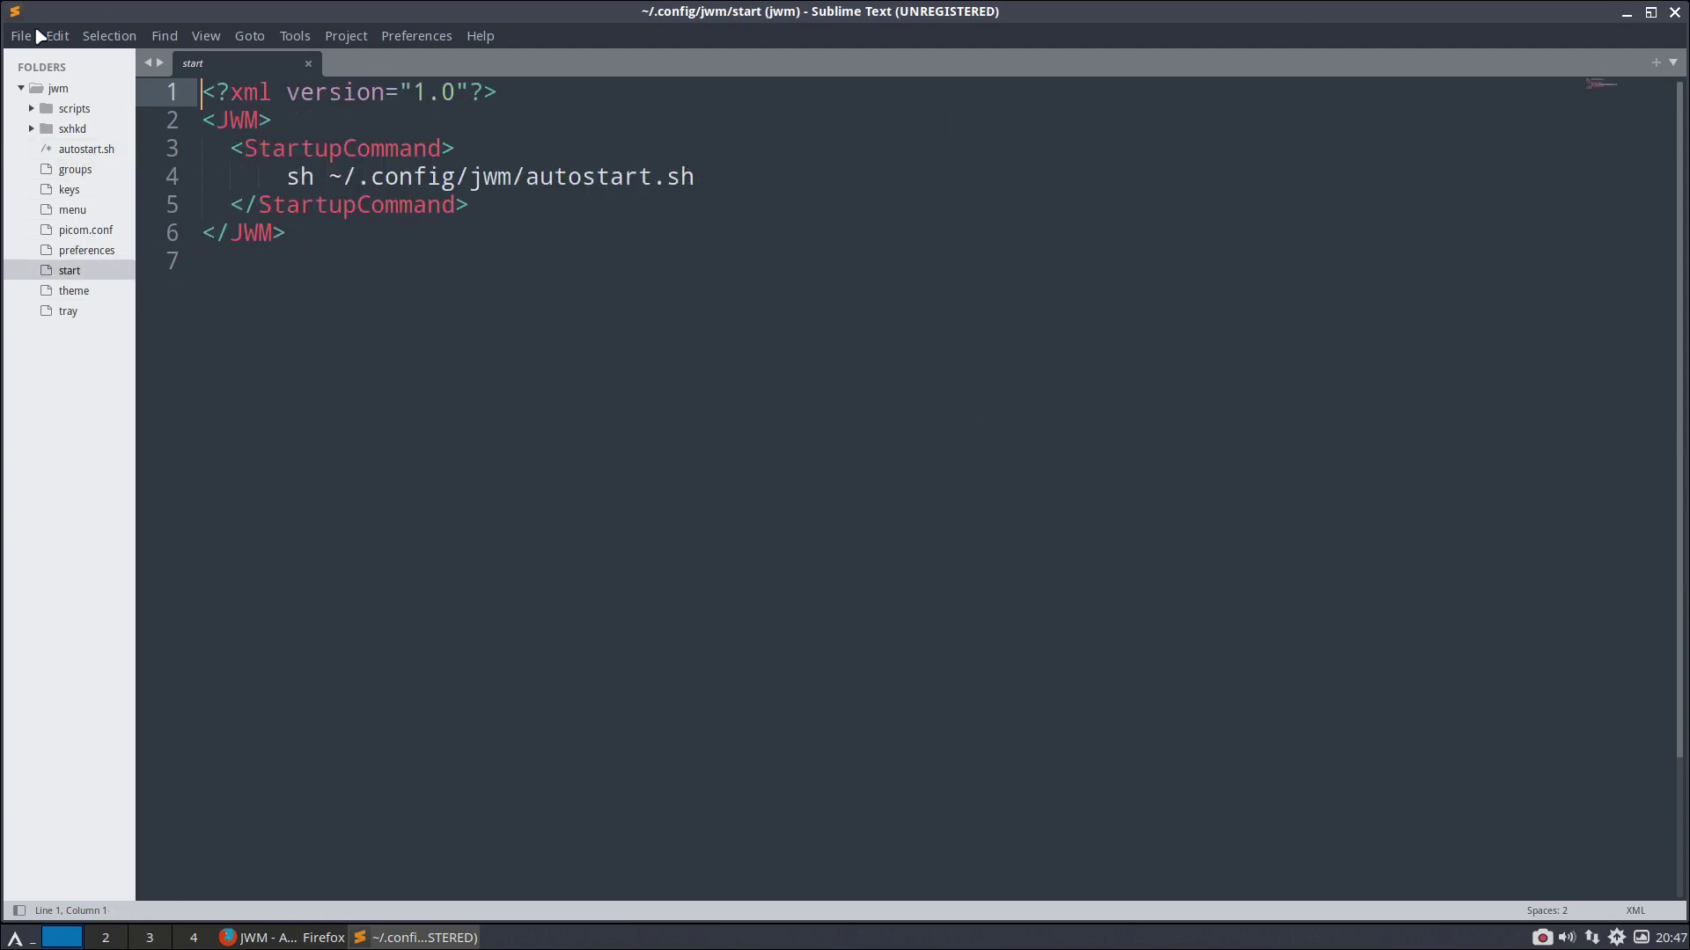
Step: Open the hidden .jwmrc file from the home folder
left_click(26, 35)
left_click(76, 90)
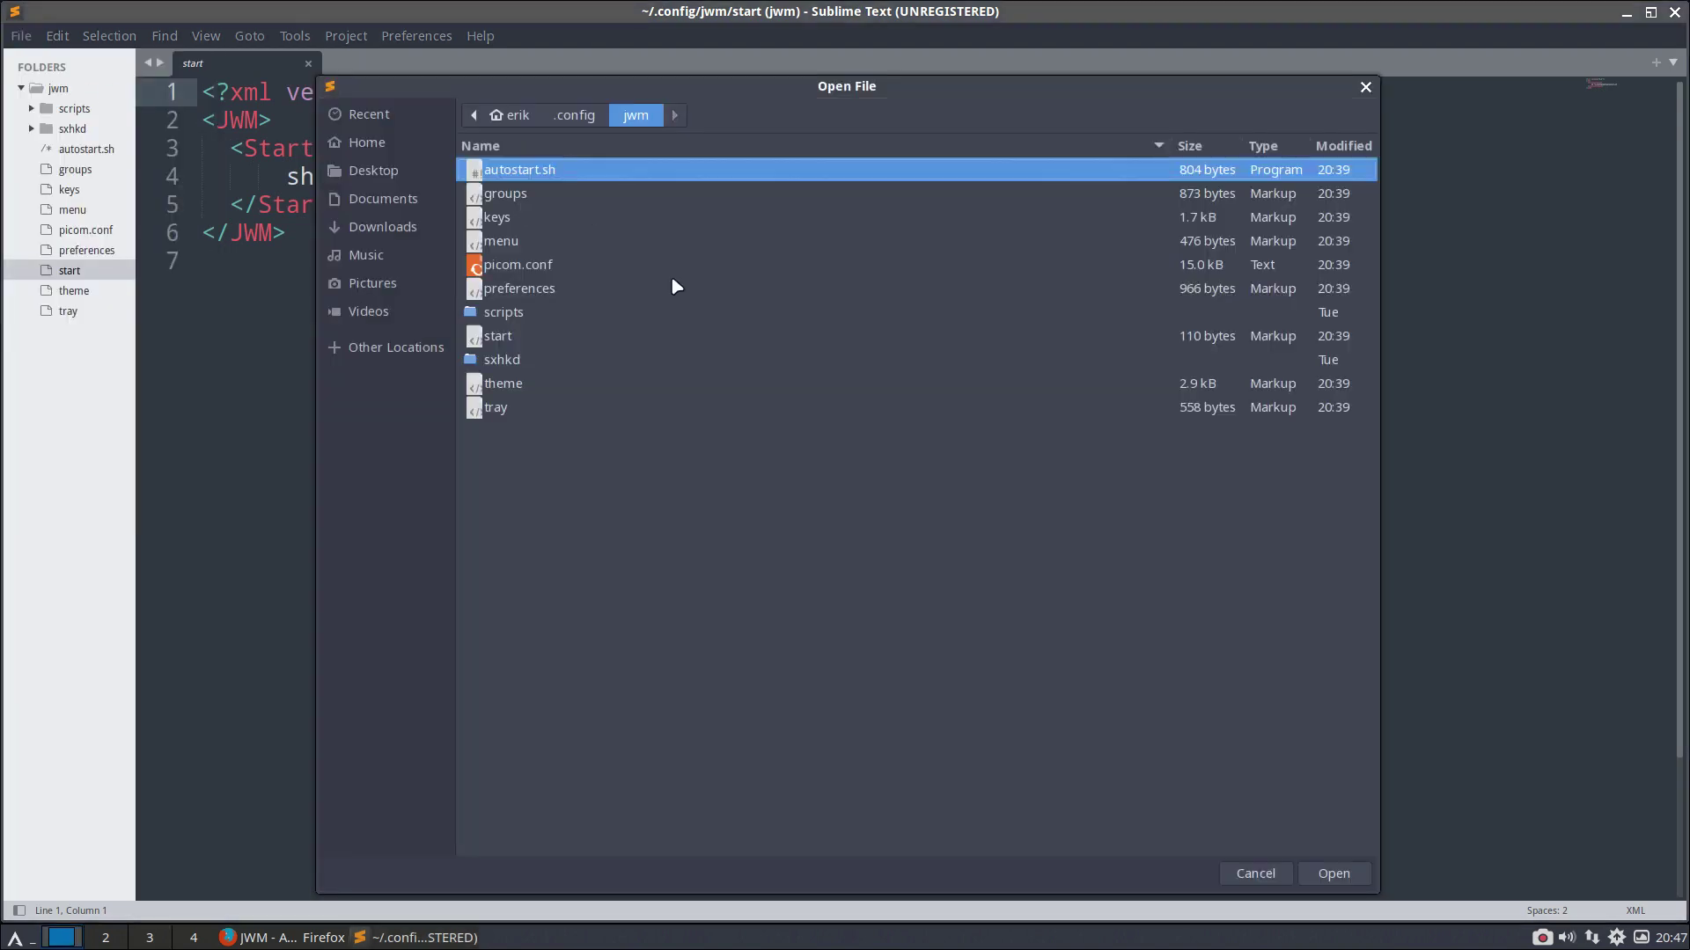
left_click(588, 115)
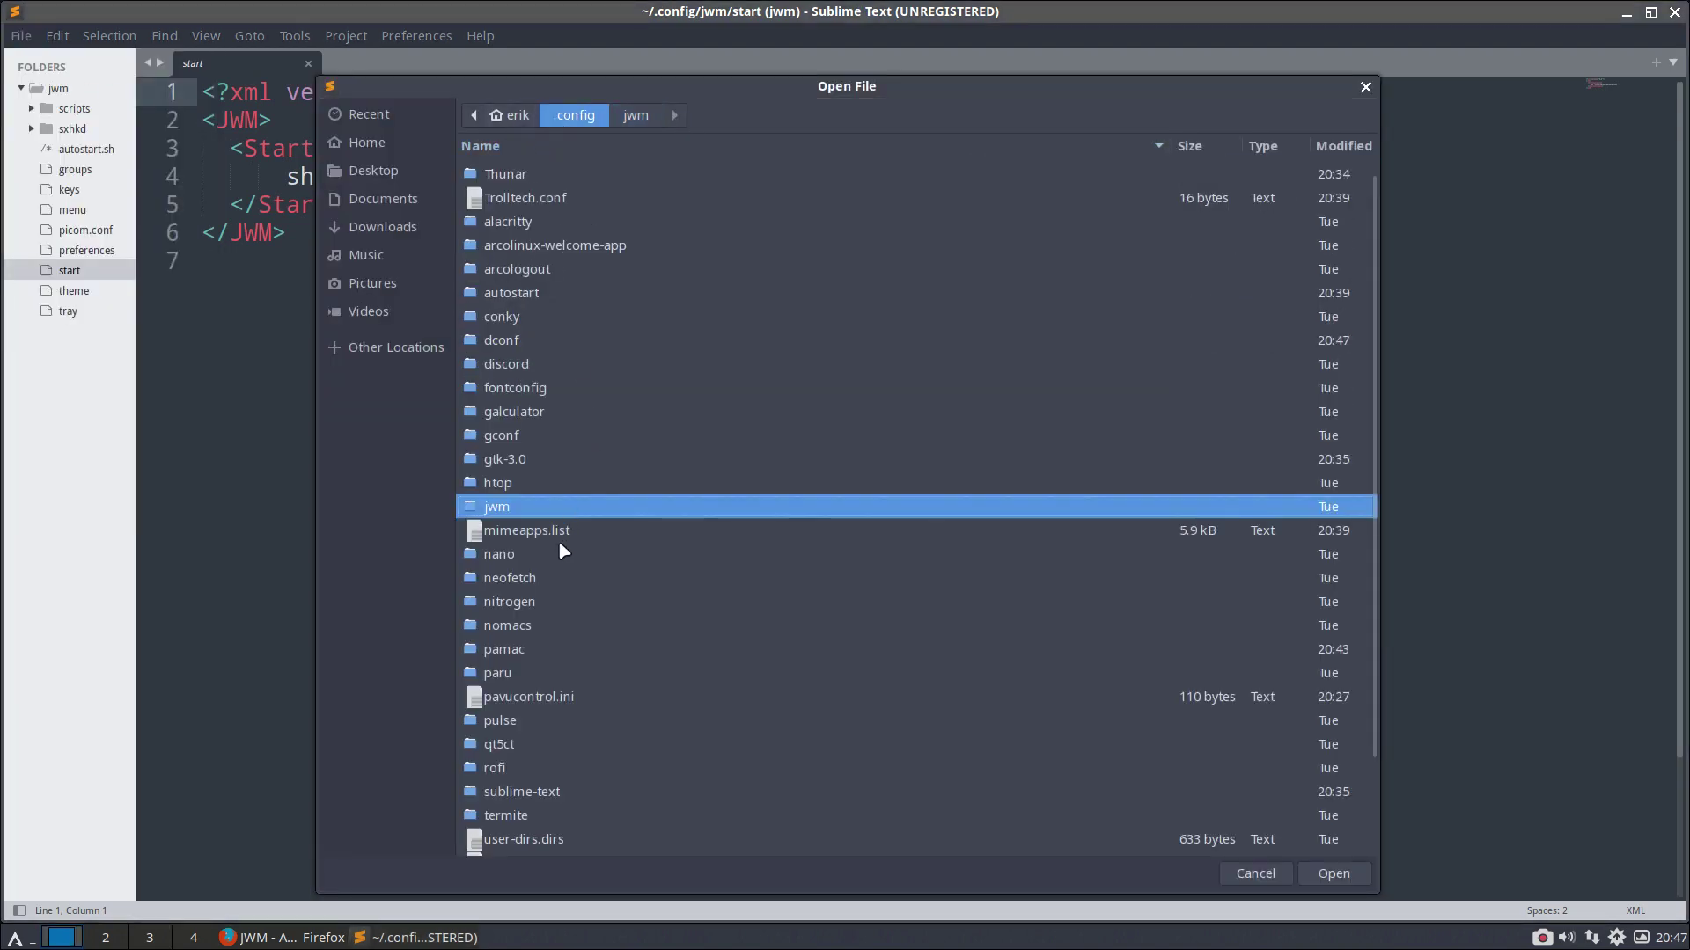
left_click(514, 115)
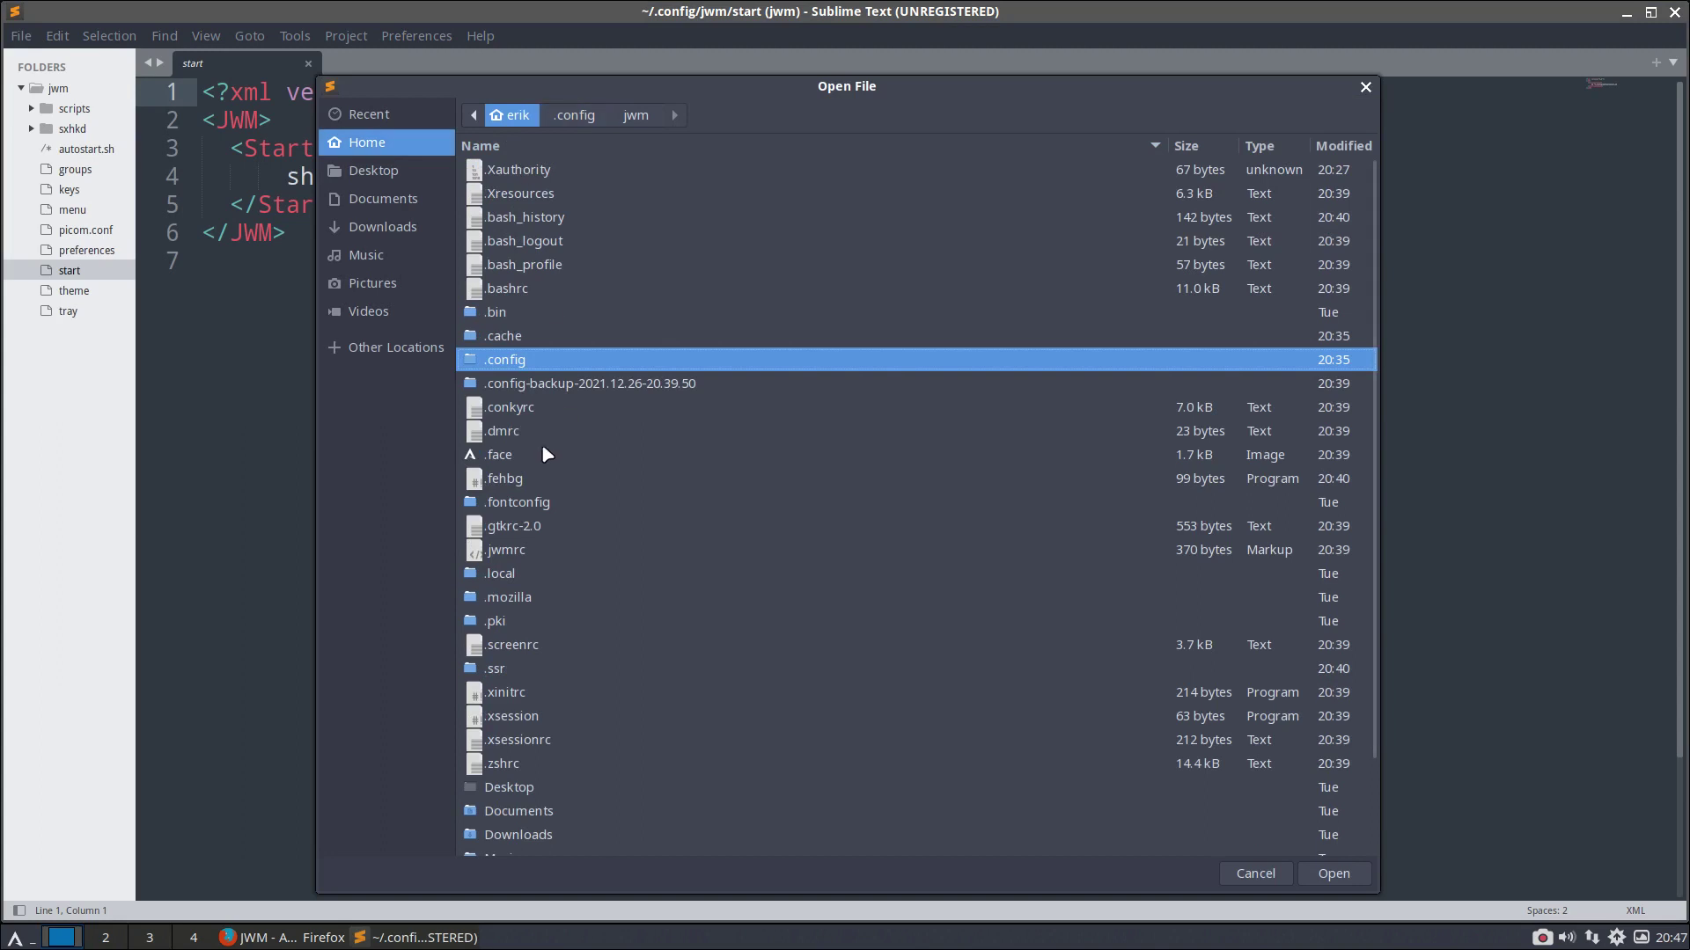
left_click(541, 556)
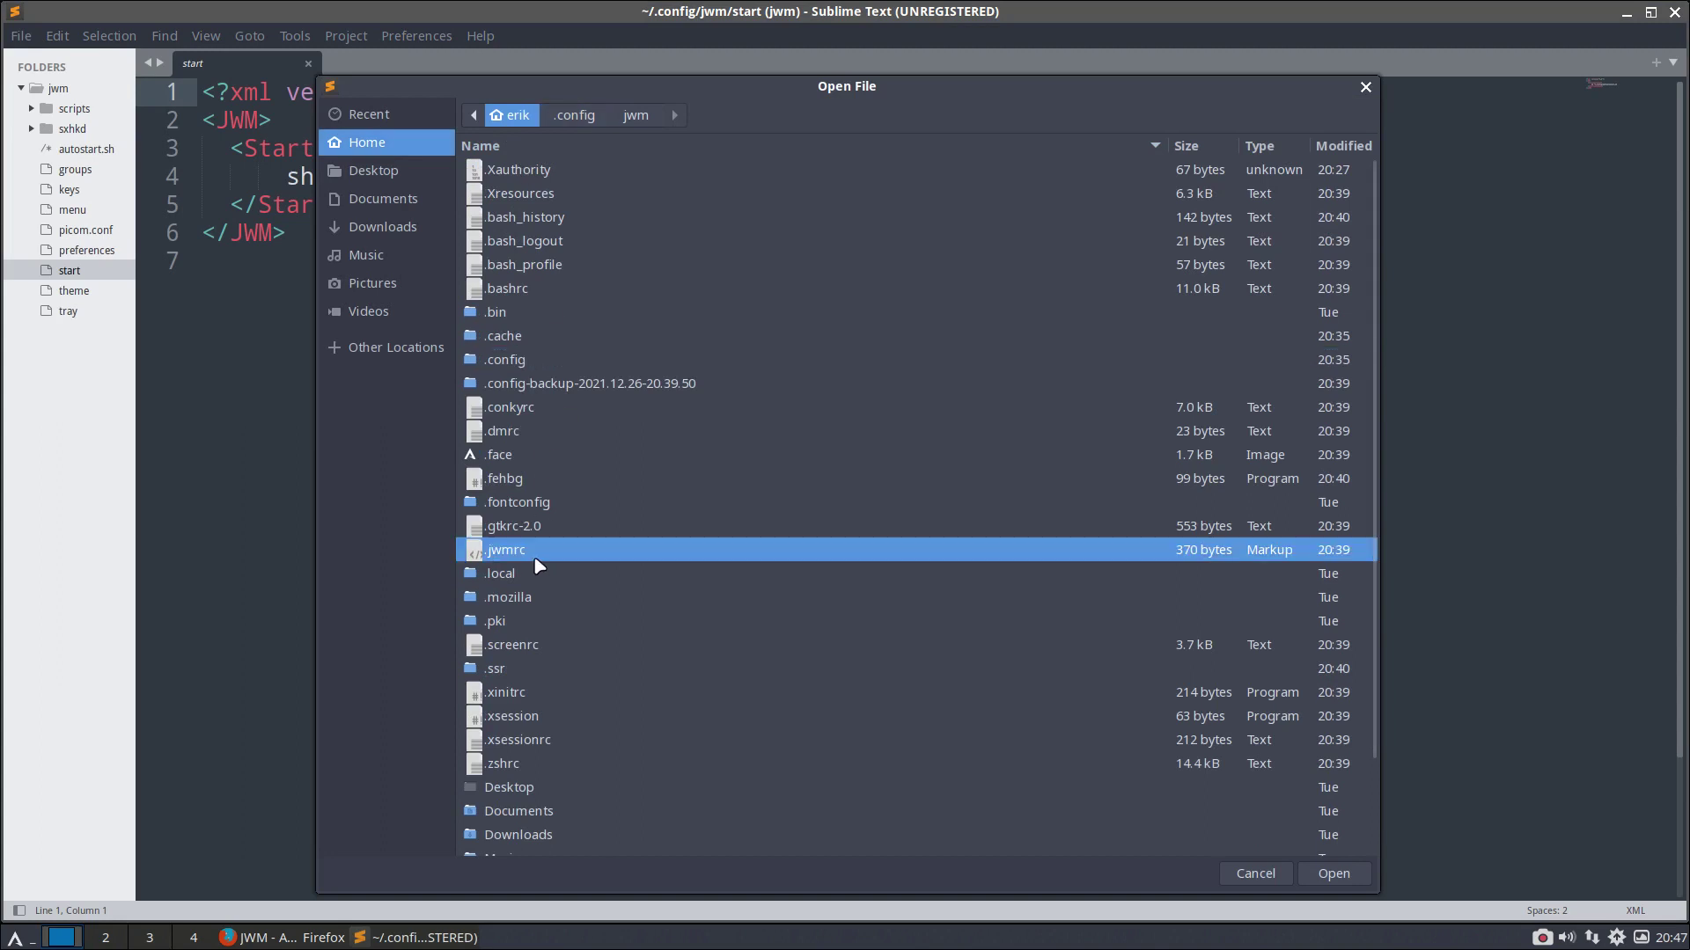
left_click(1333, 873)
Step: Move the .jwmrc tab first and compare its start include with the start and autostart.sh files
left_click_drag(638, 148, 710, 148)
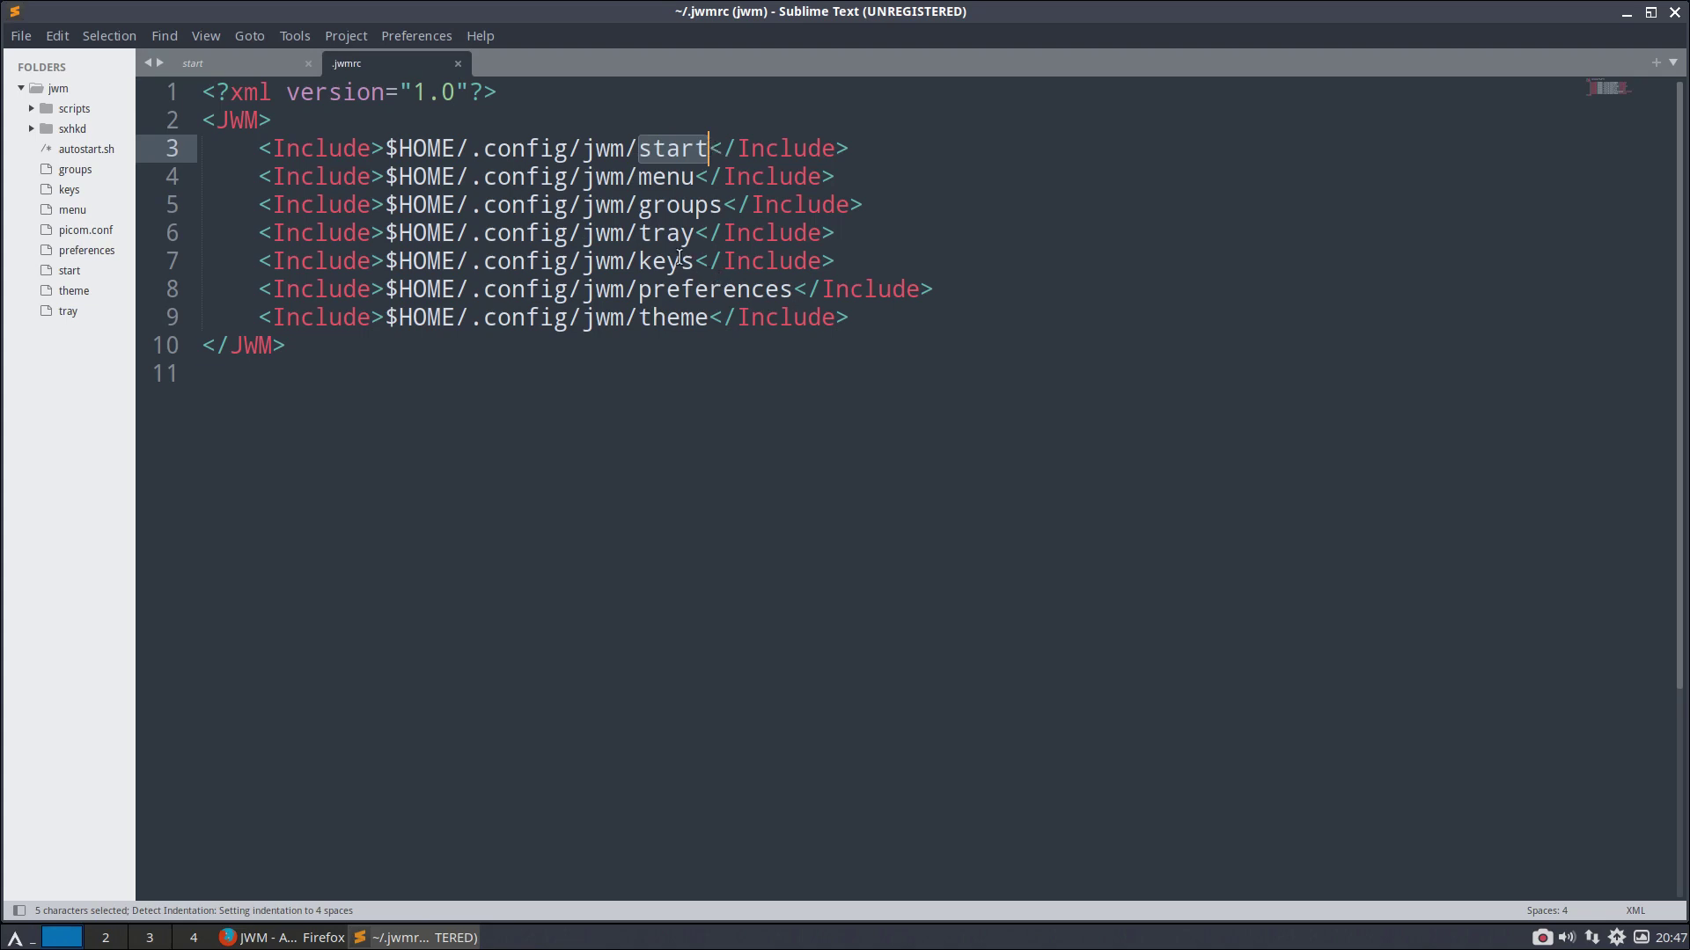
left_click_drag(388, 60, 233, 61)
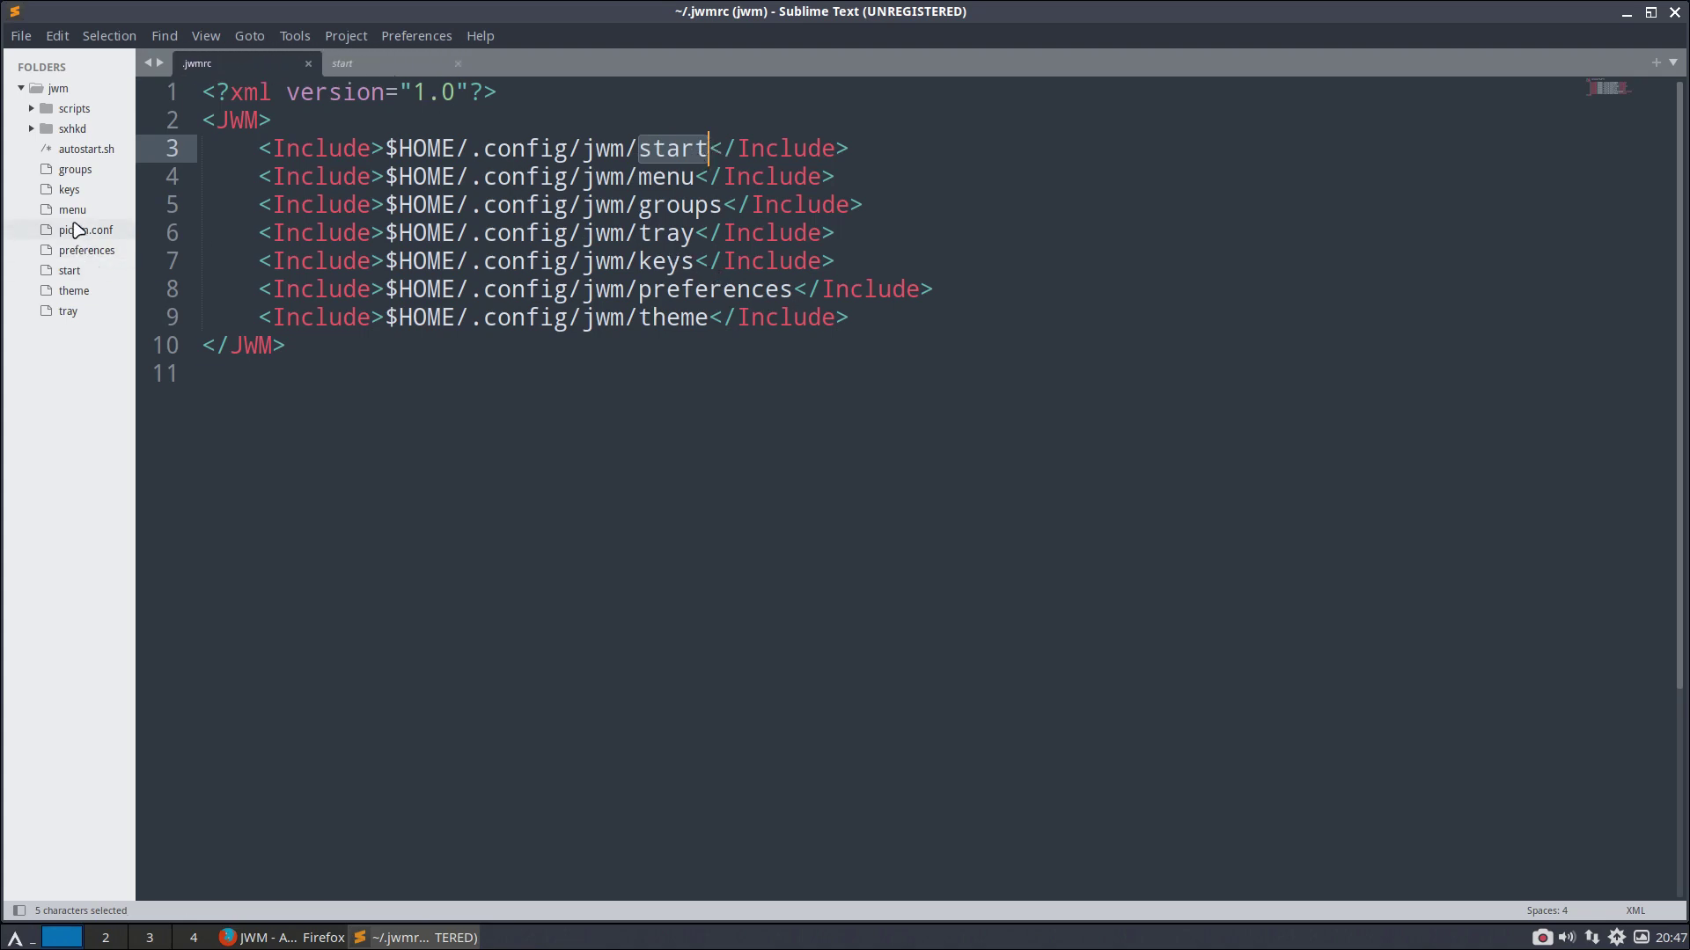
left_click(81, 271)
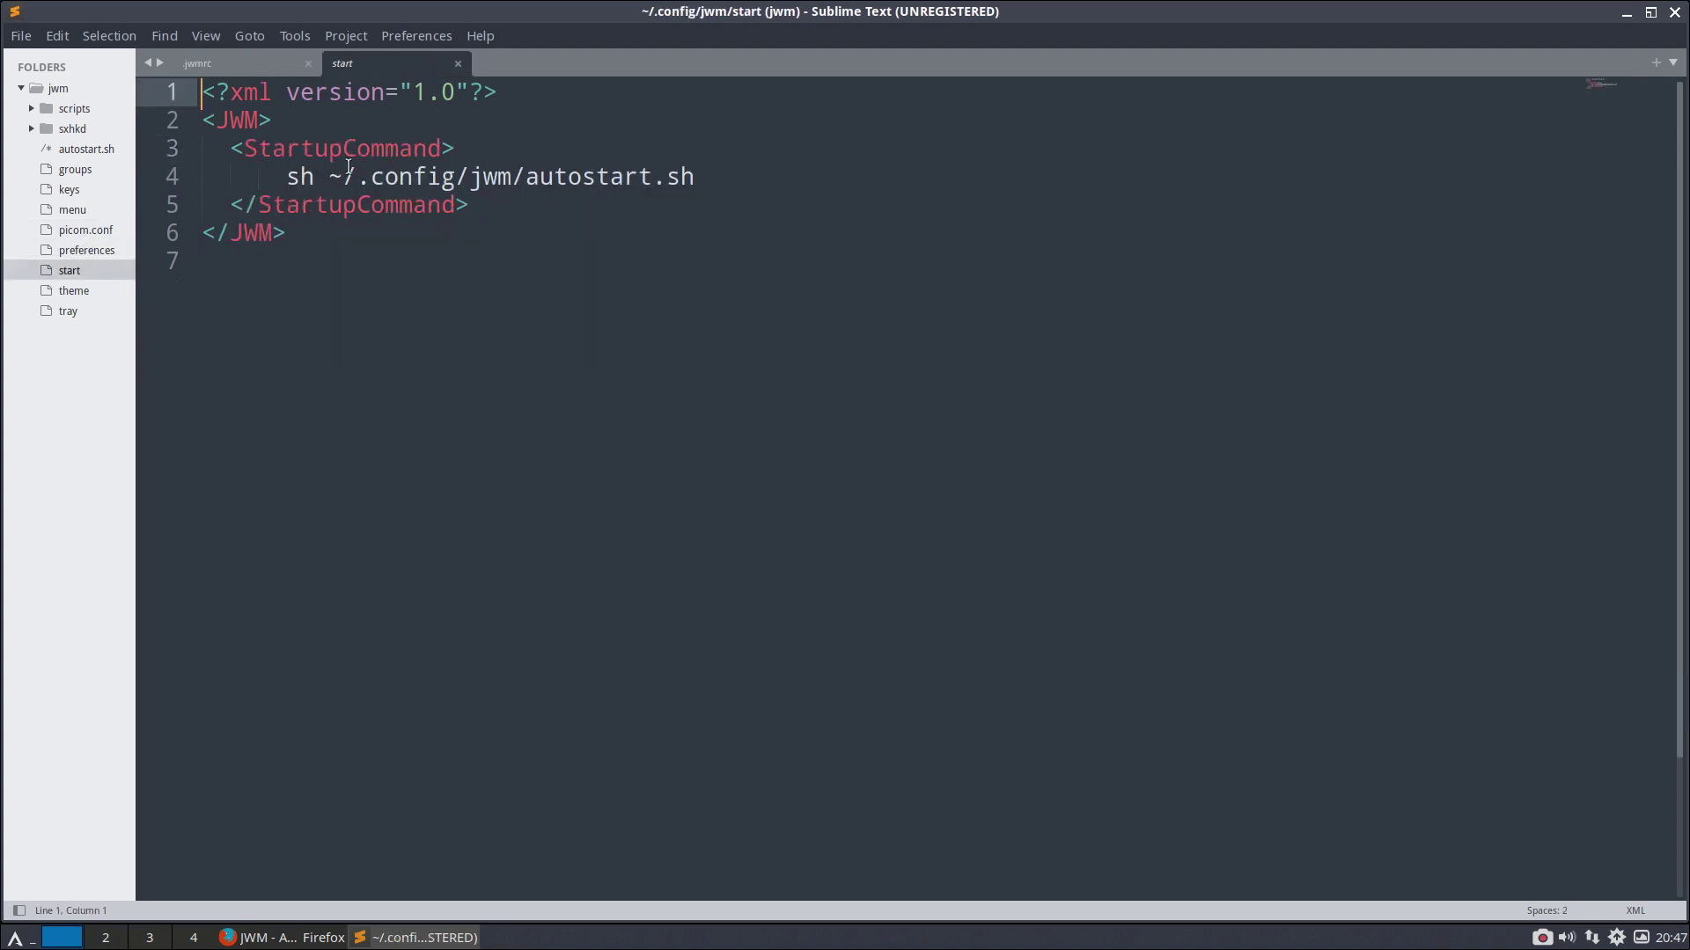
left_click(111, 150)
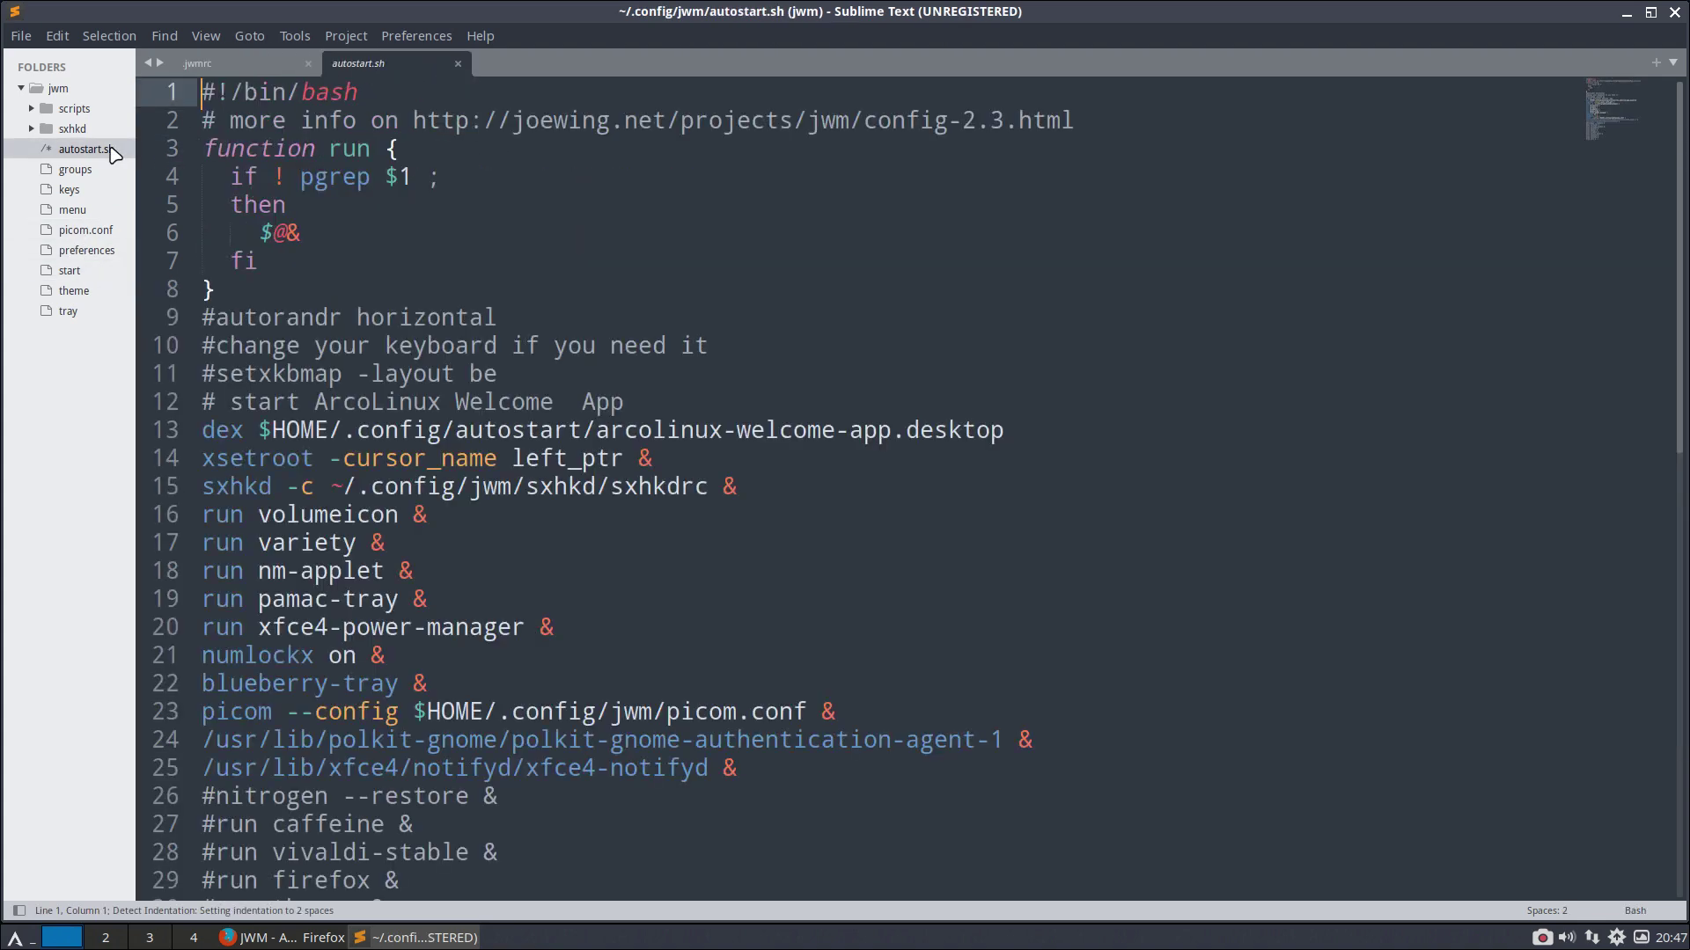
left_click(240, 60)
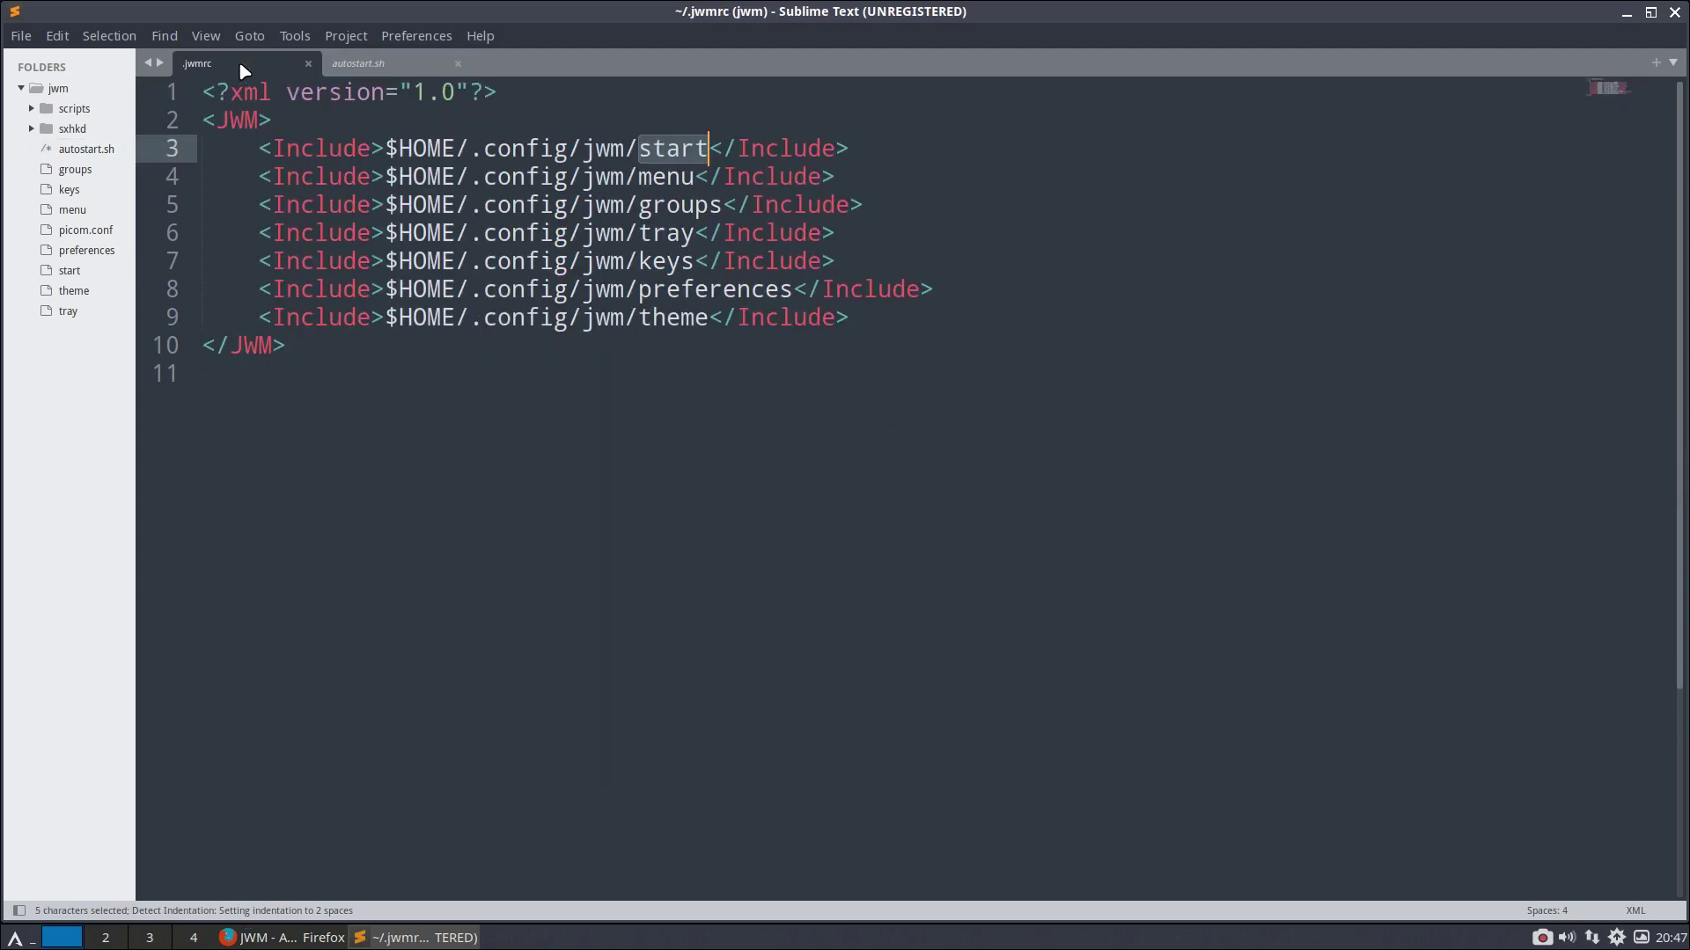
left_click(99, 210)
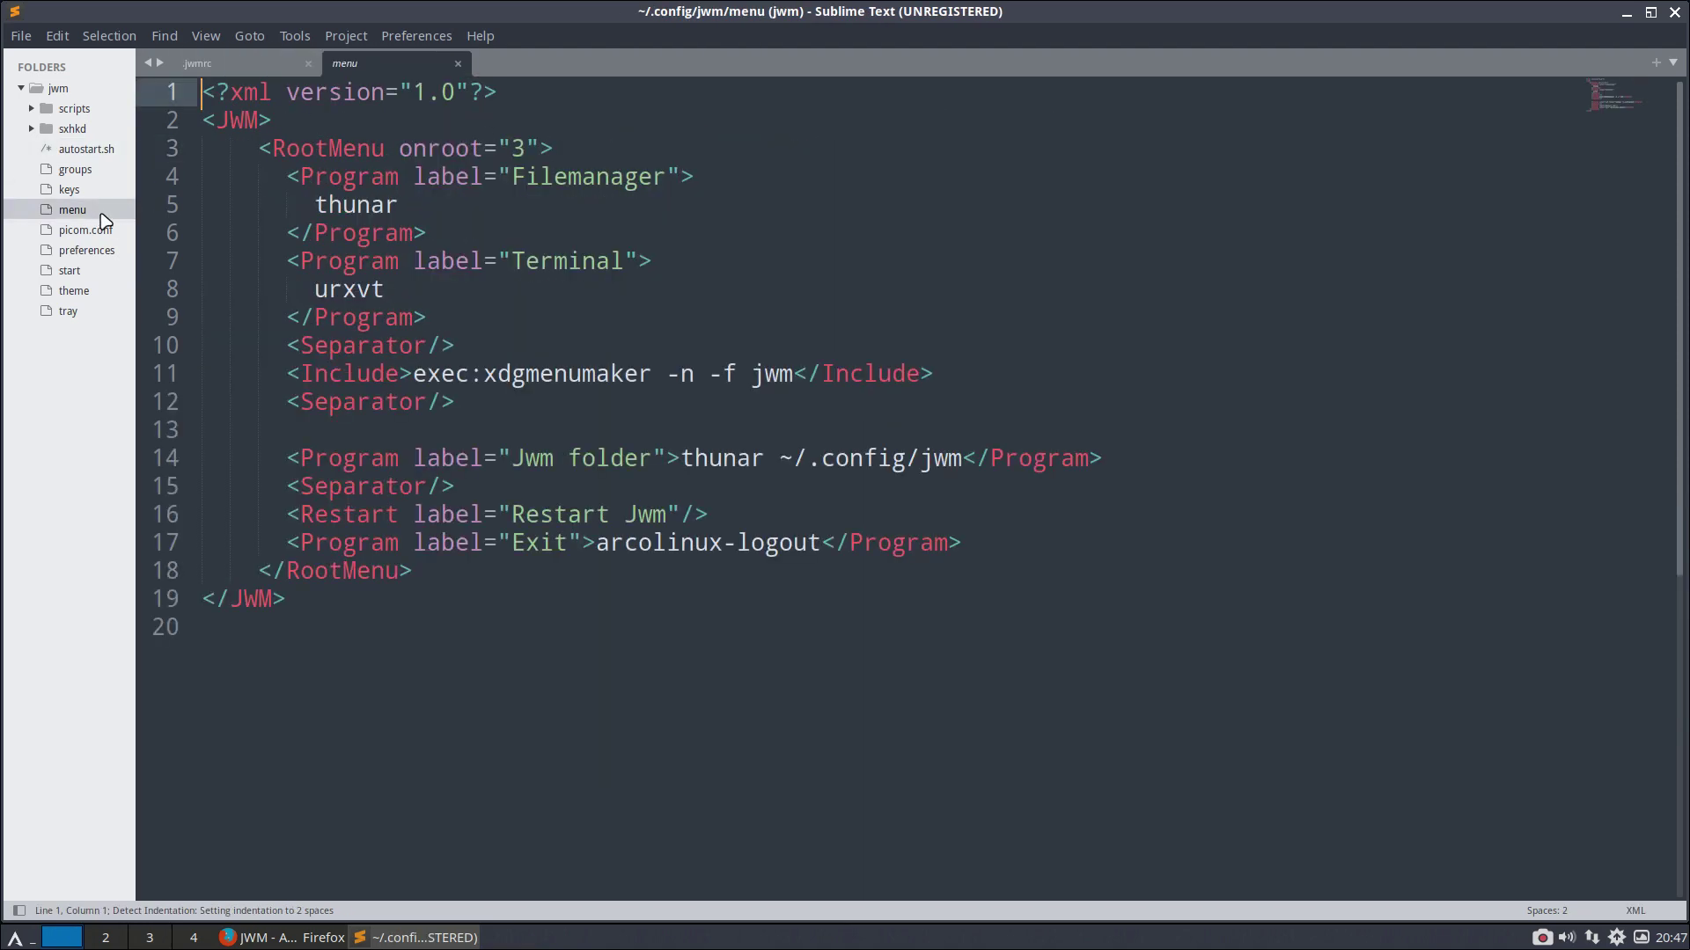
left_click(15, 938)
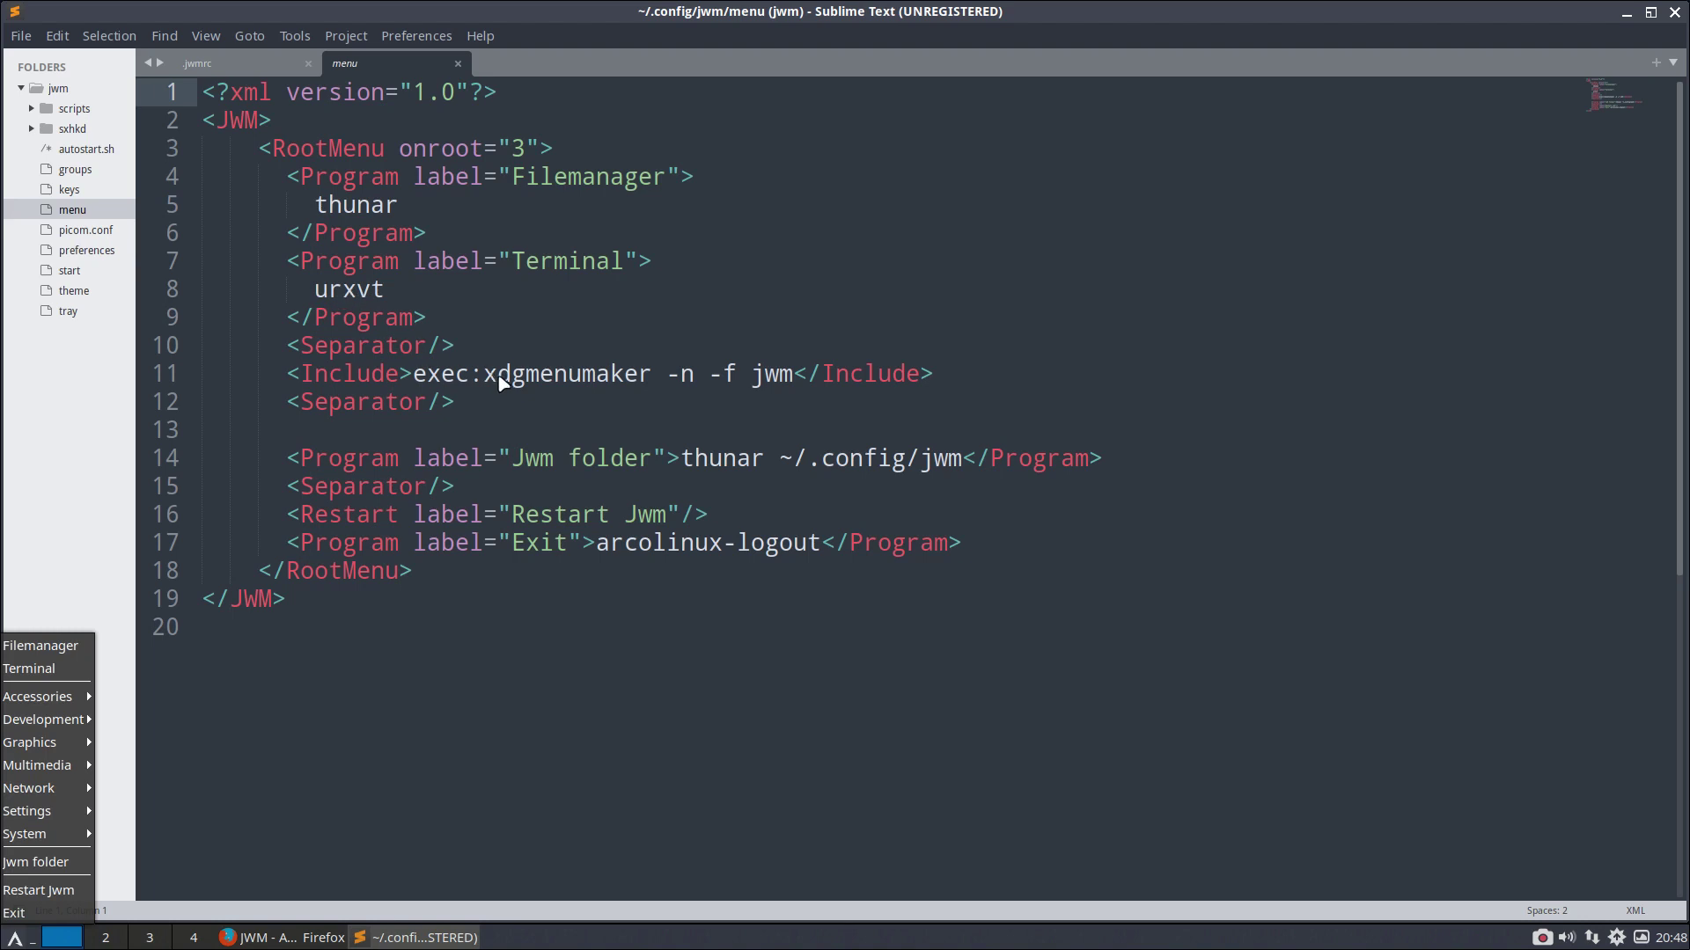
mouse_move(56, 709)
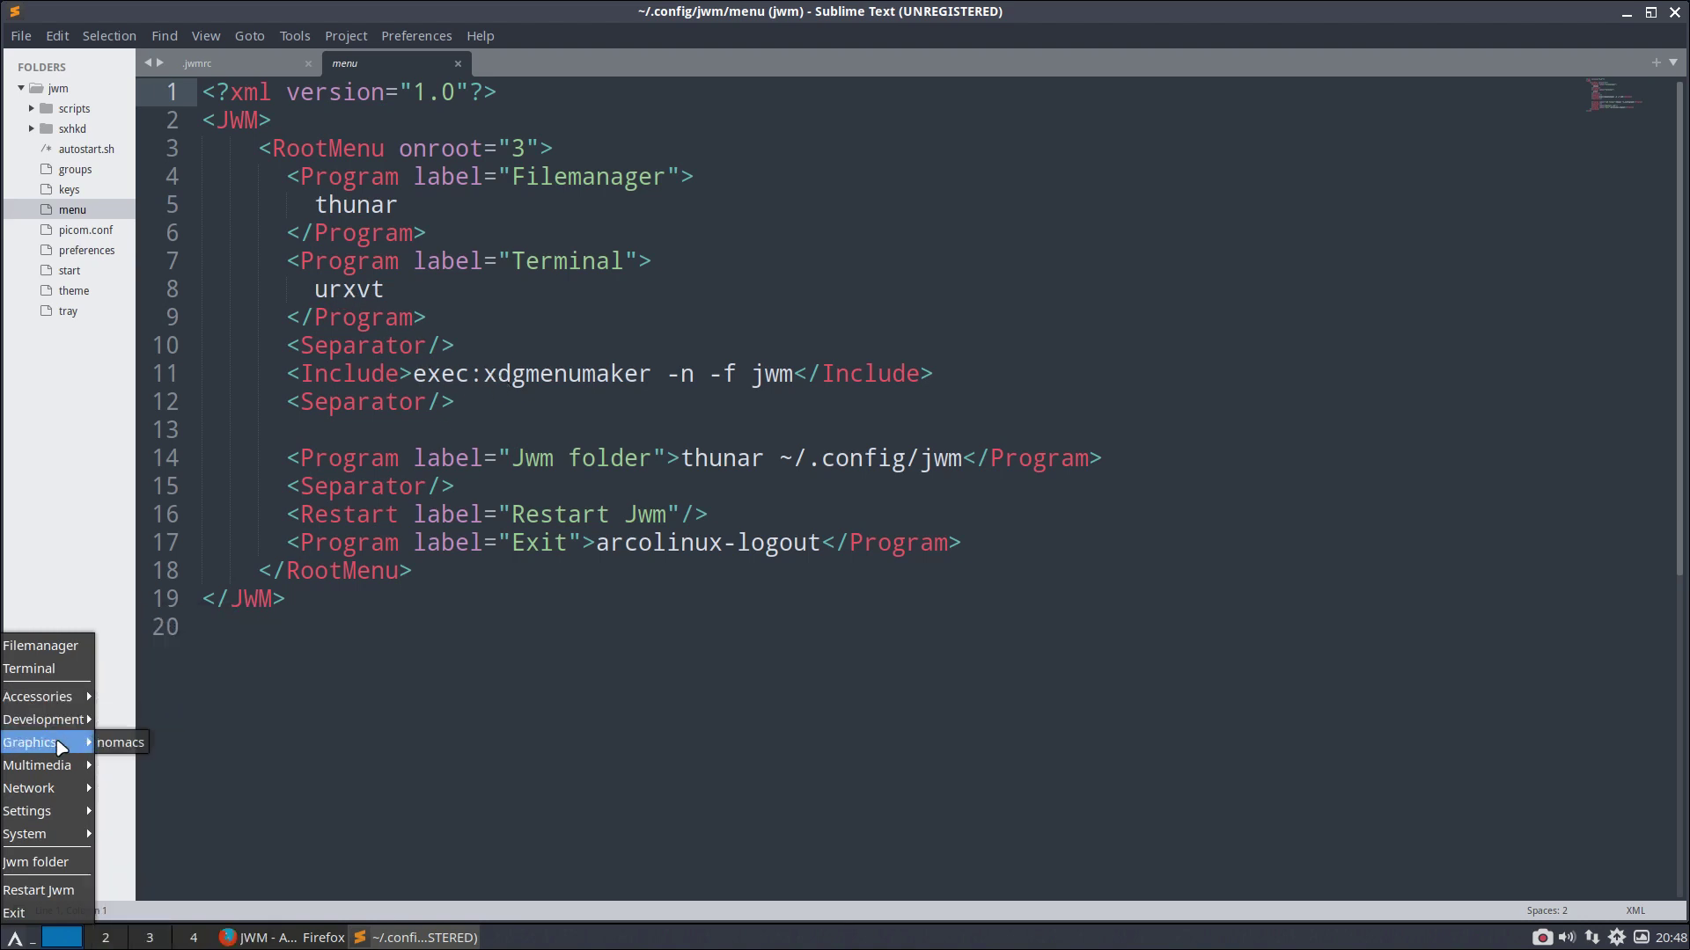
mouse_move(64, 768)
mouse_move(64, 819)
left_click(63, 870)
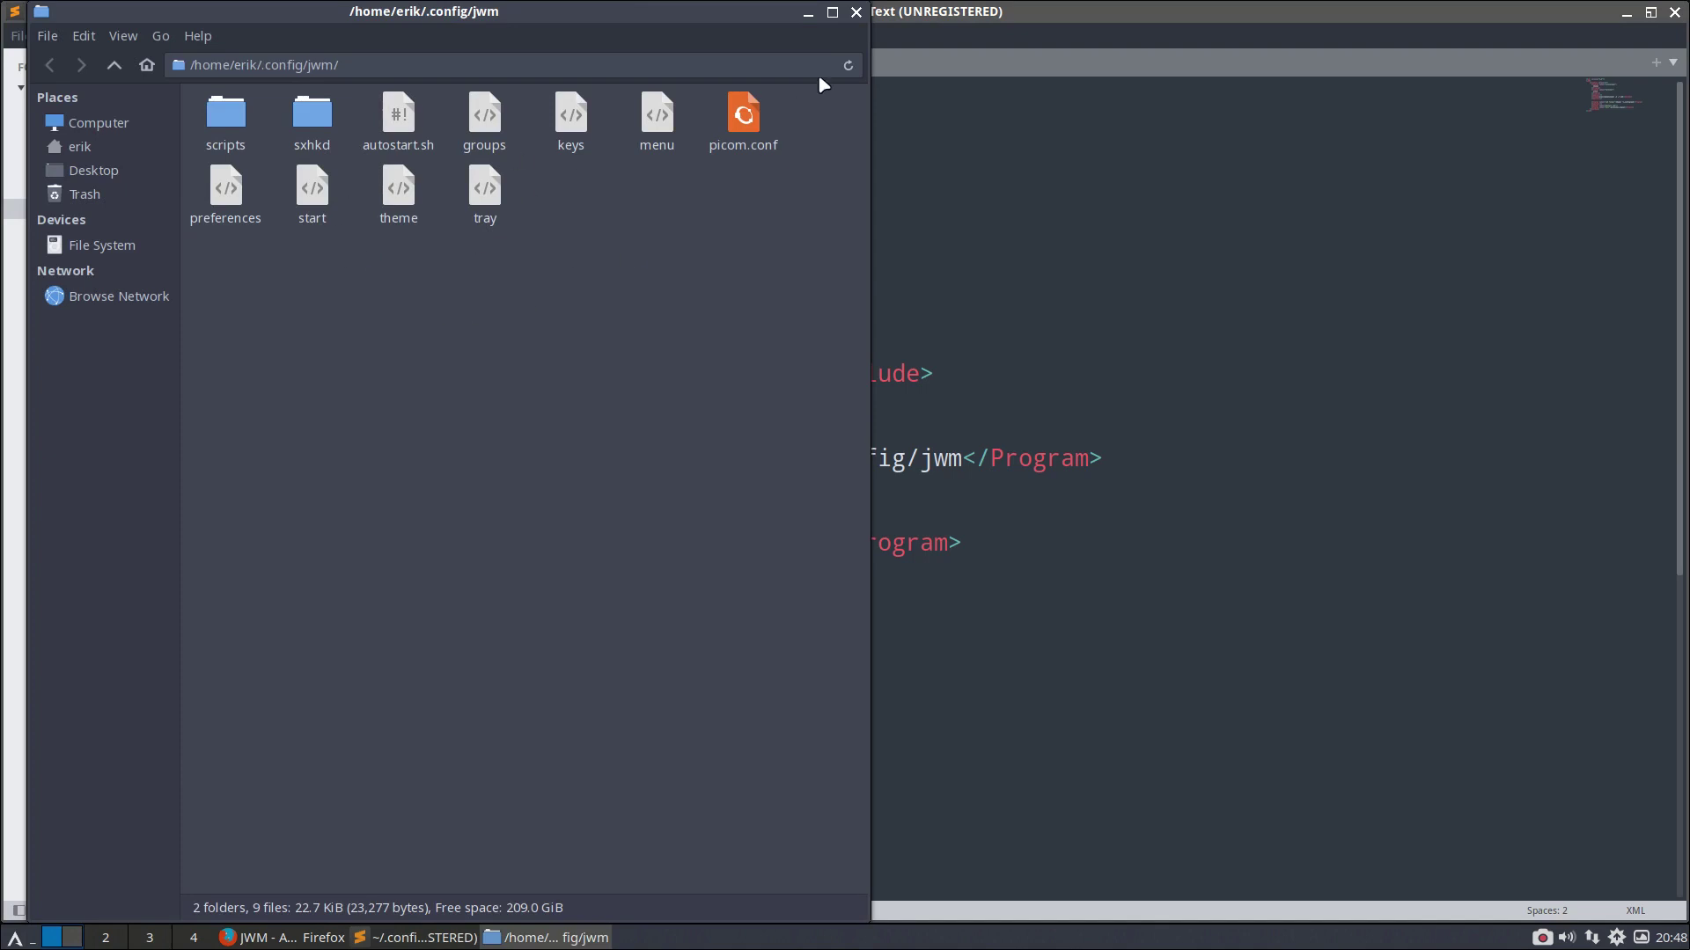
left_click(855, 12)
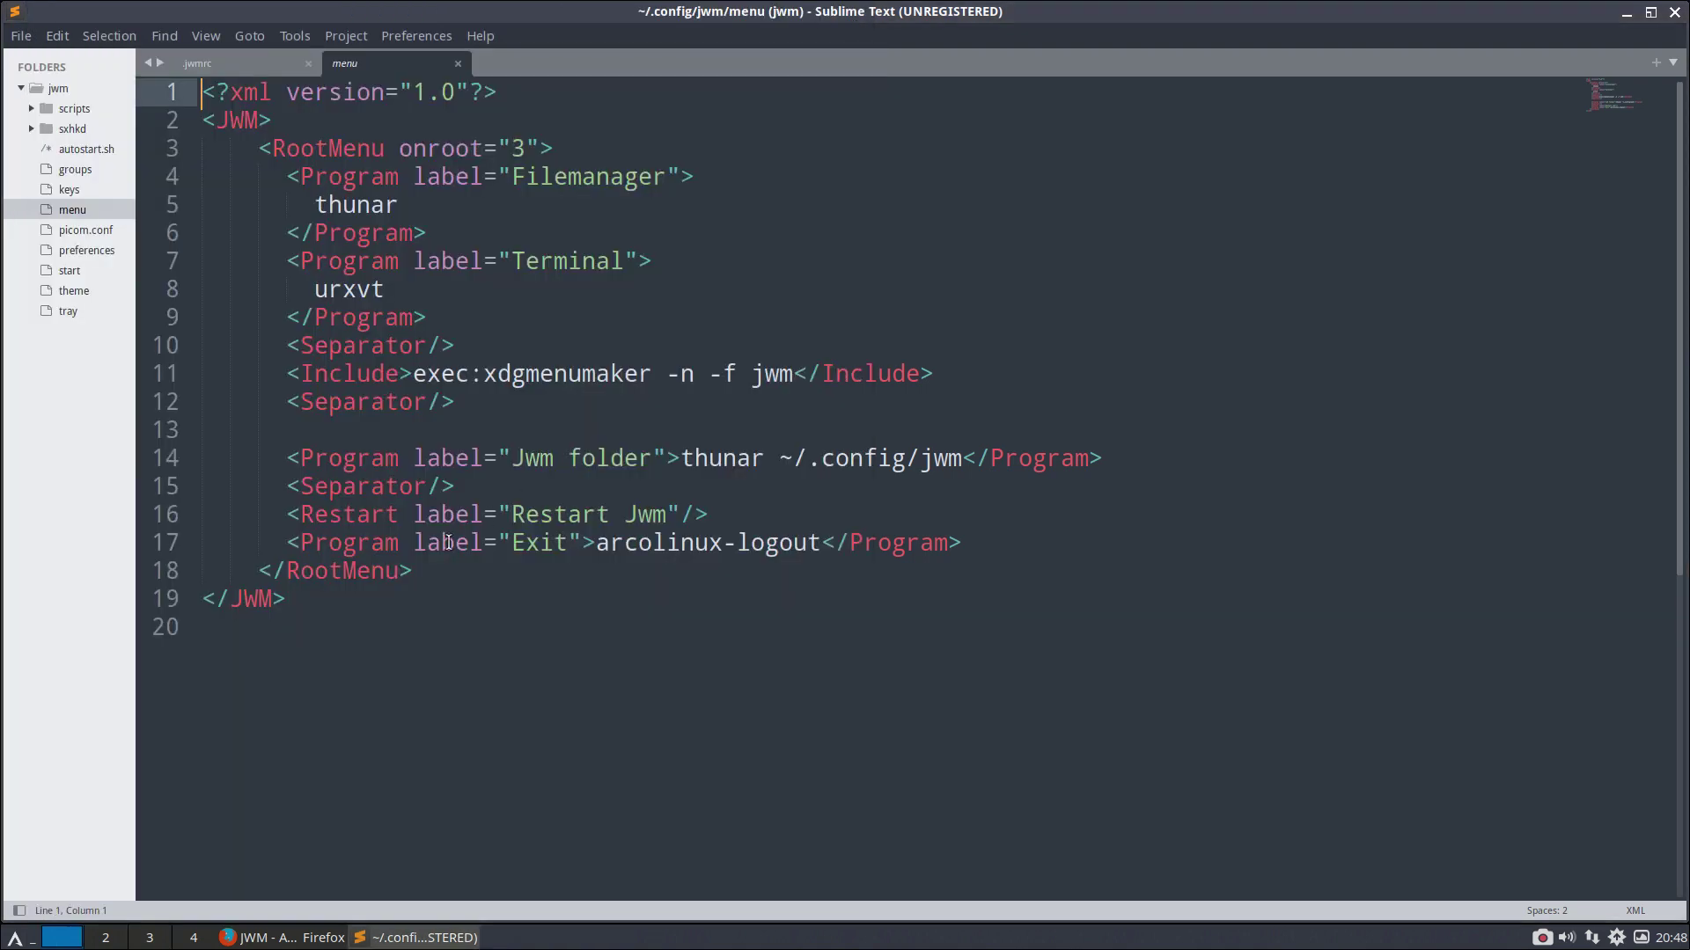
left_click(18, 935)
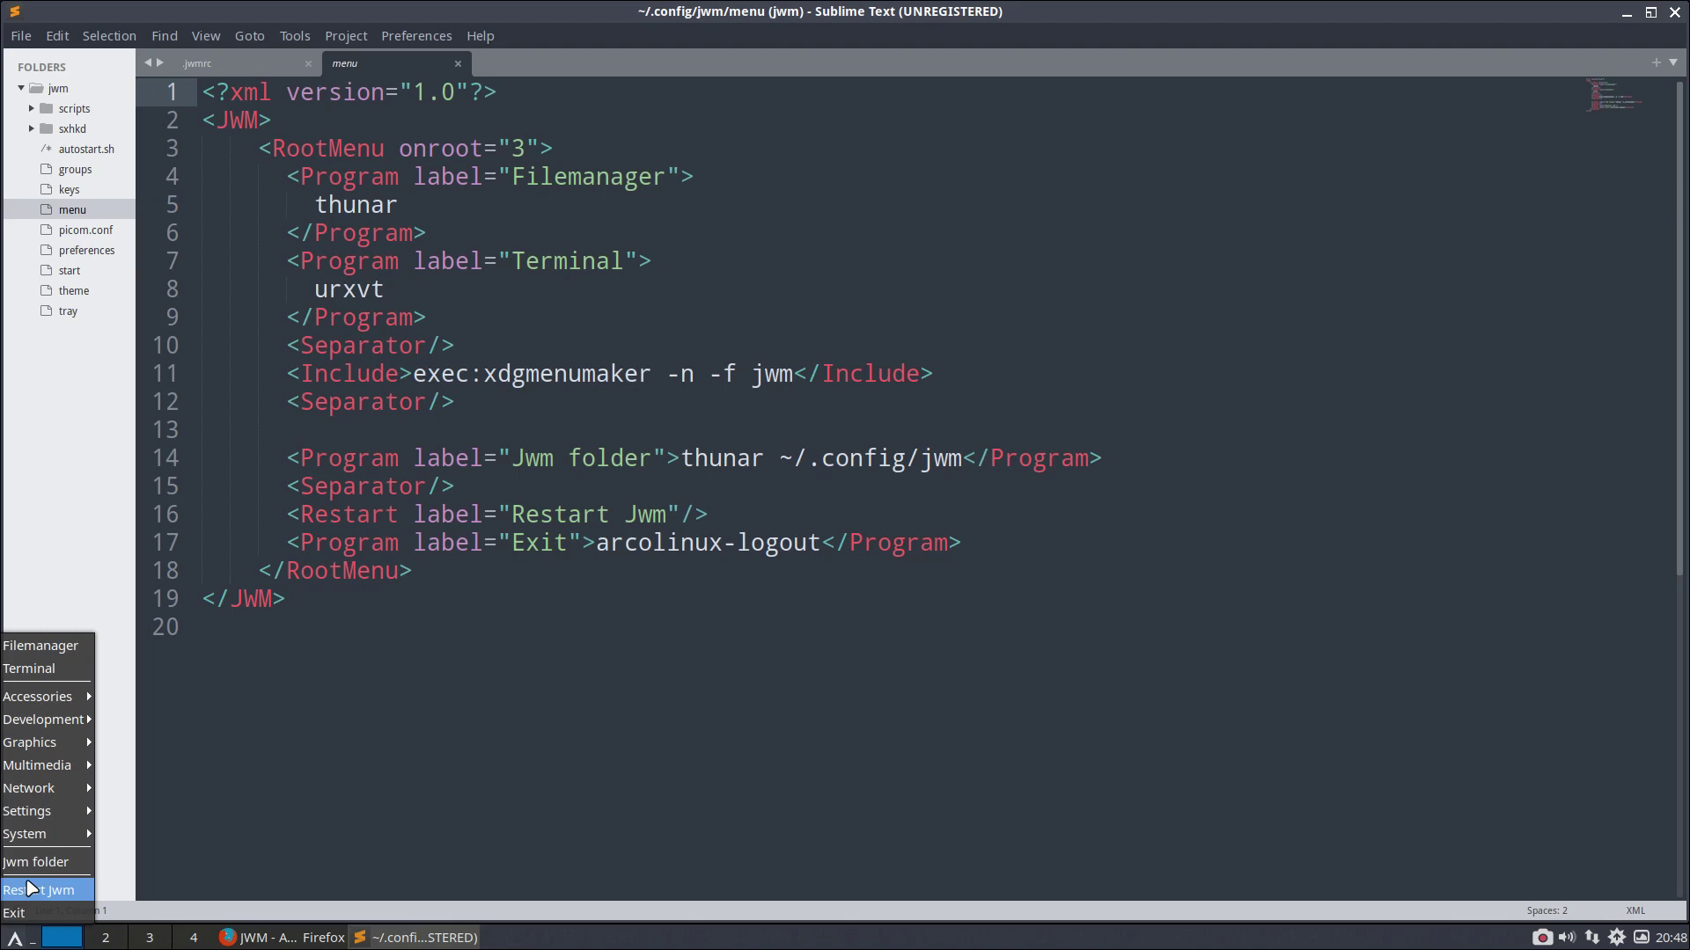
left_click(729, 737)
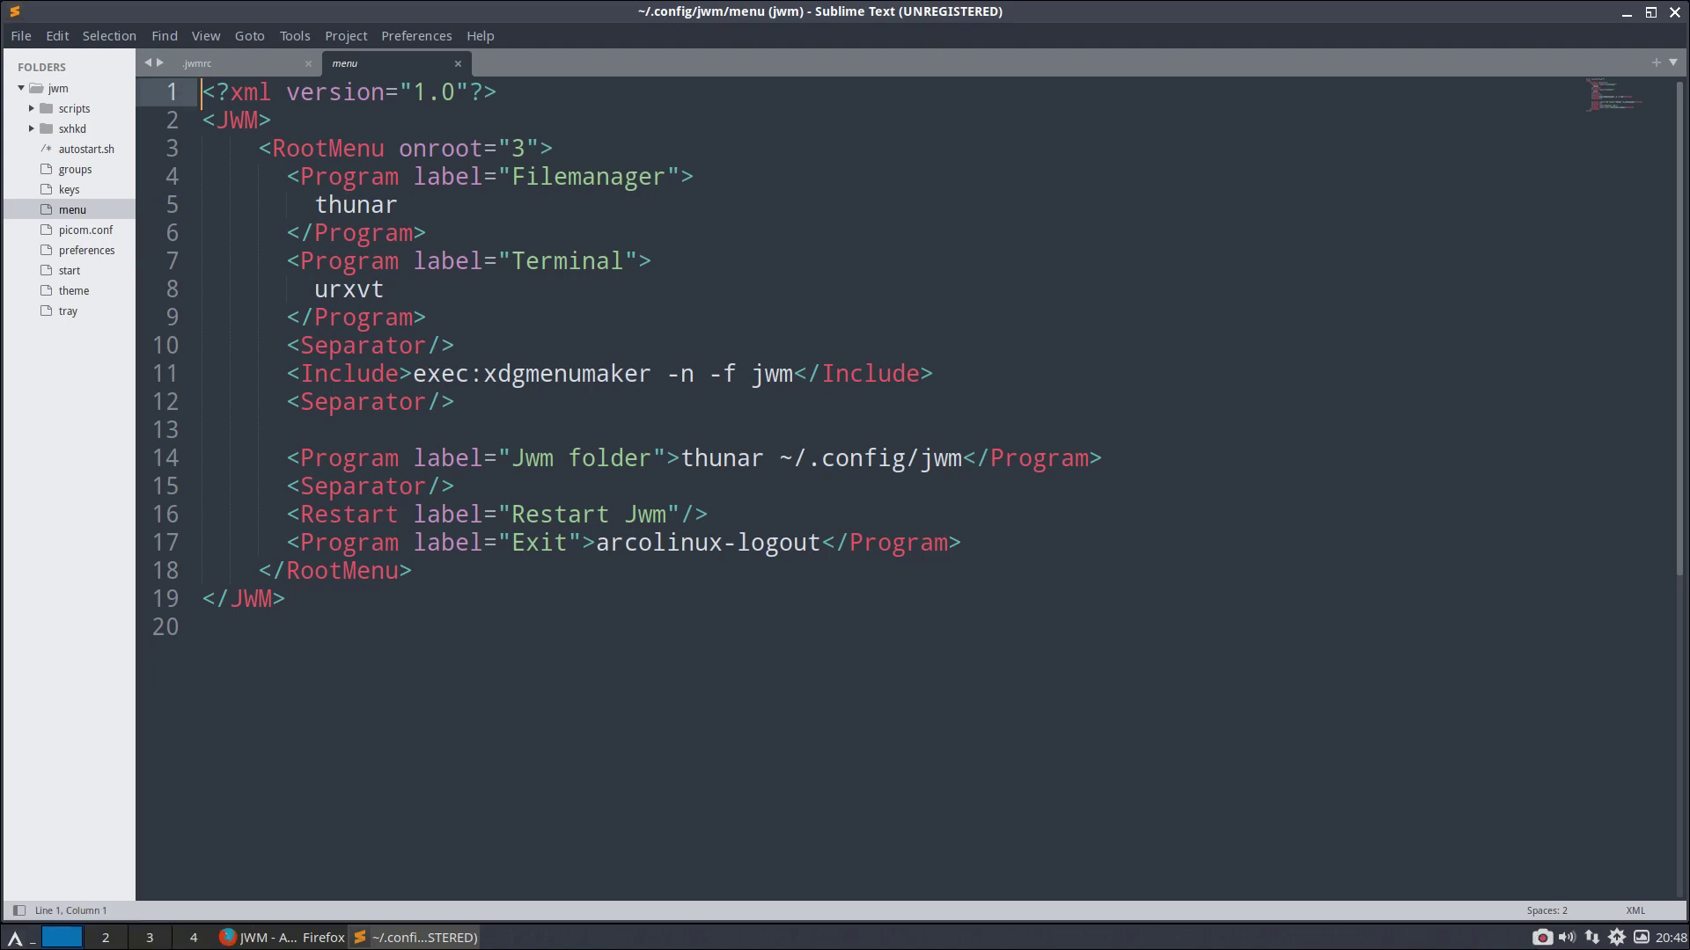
key("super+x")
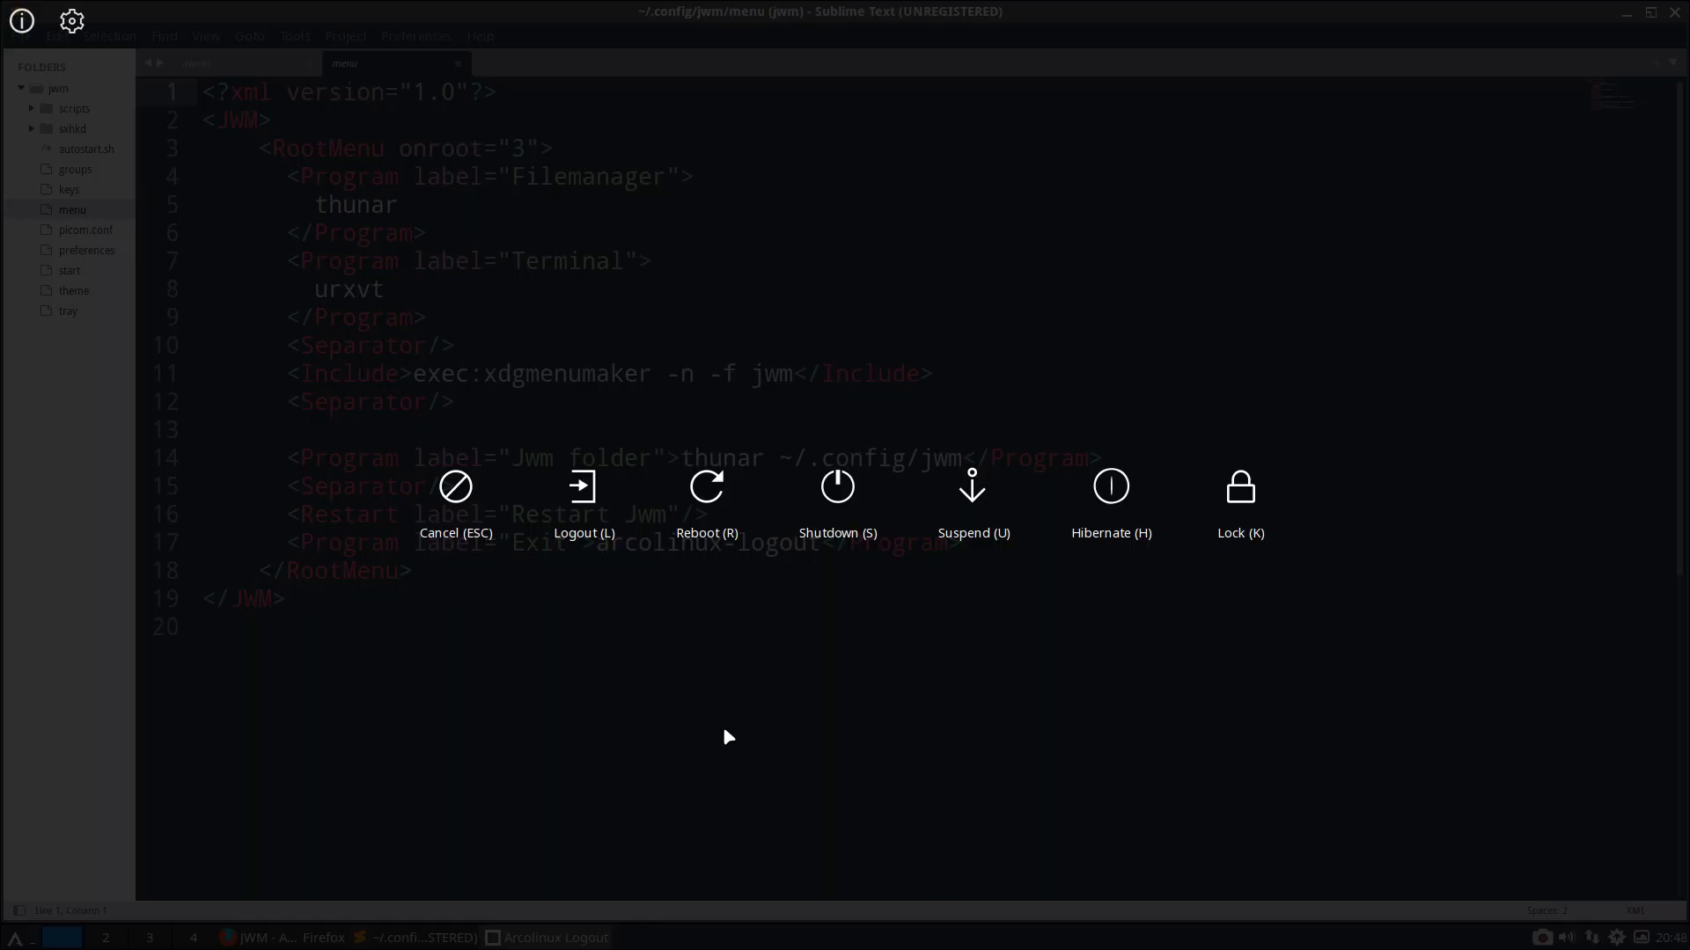
key("Escape")
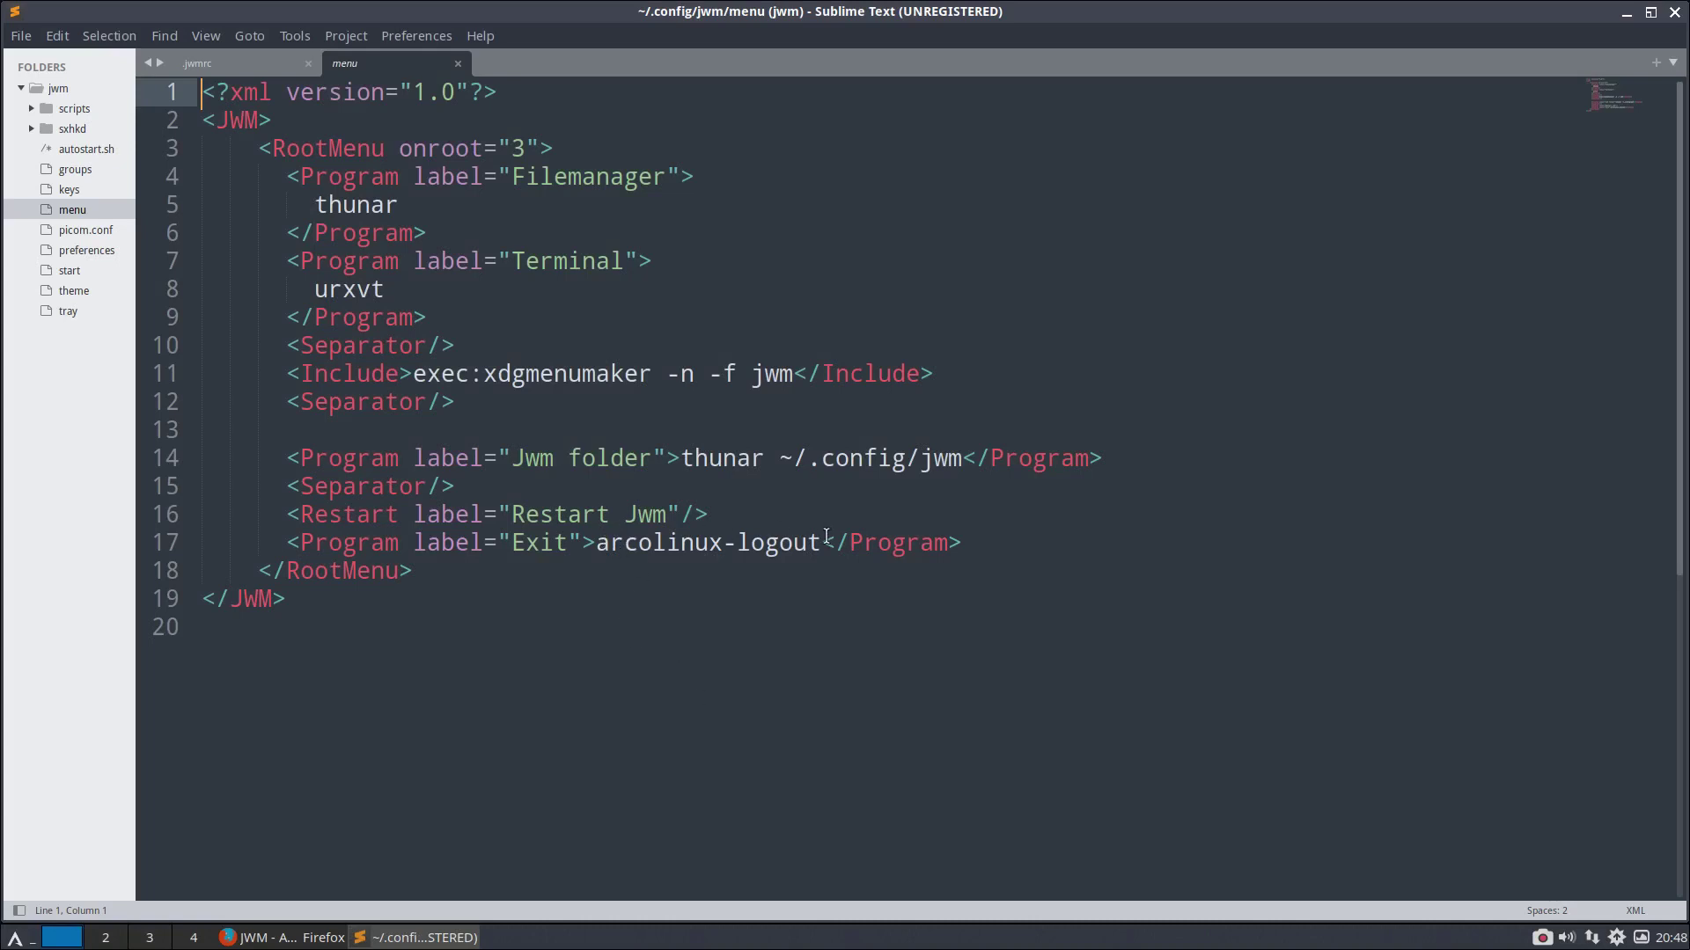
left_click(18, 940)
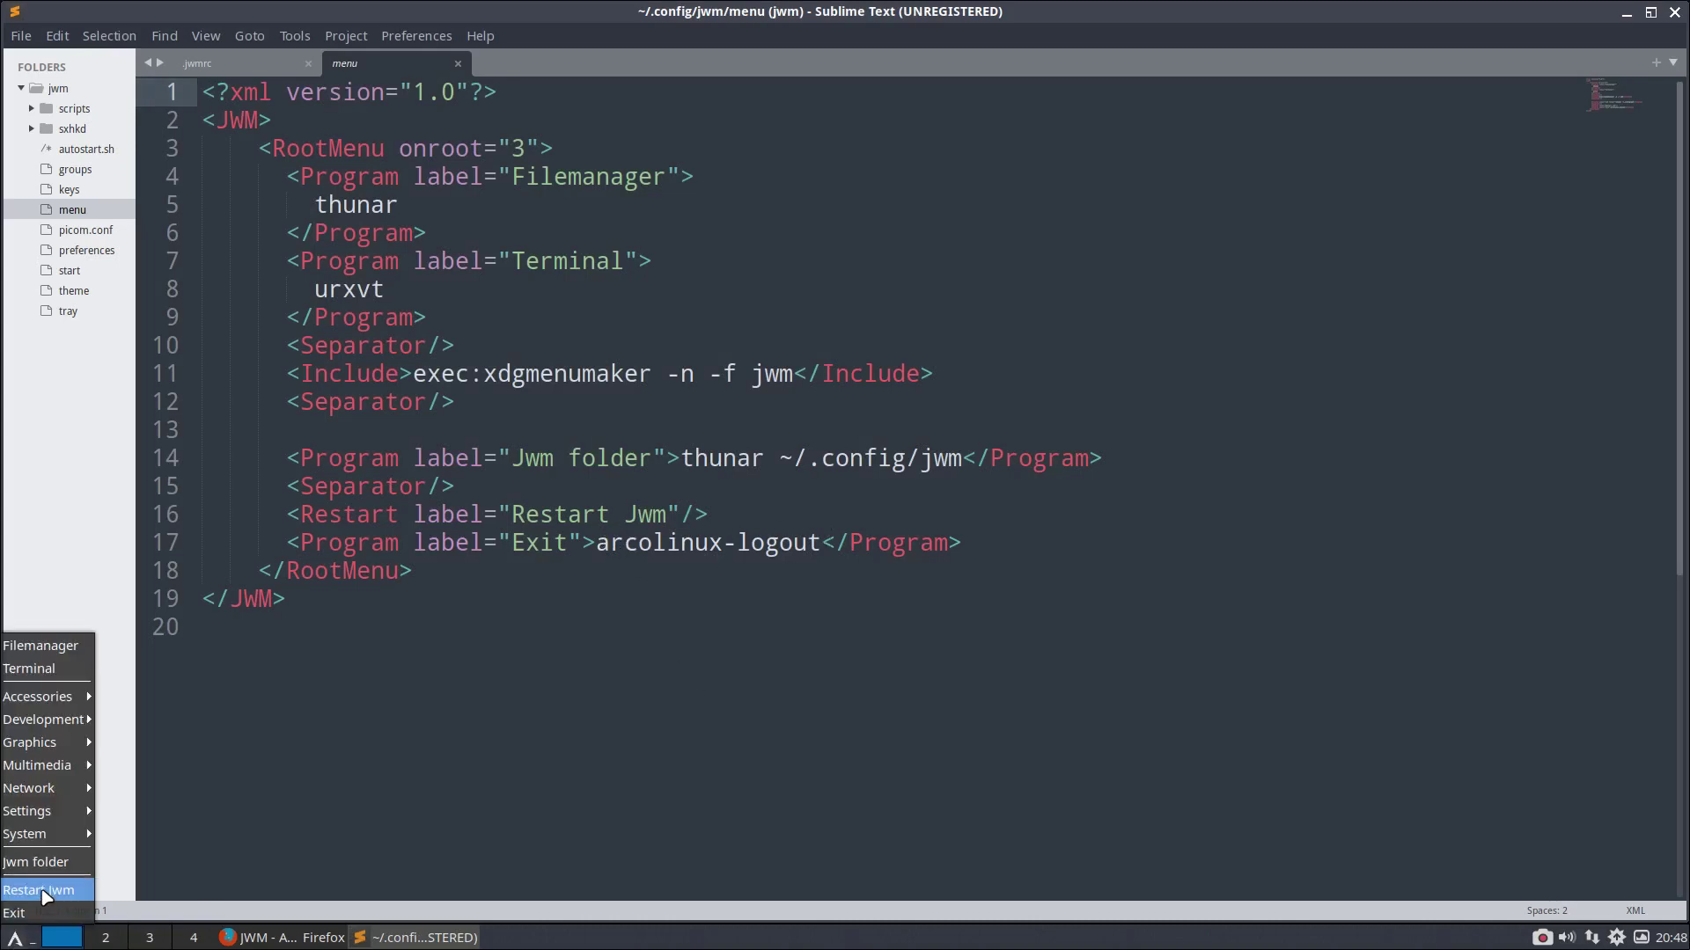
left_click(61, 920)
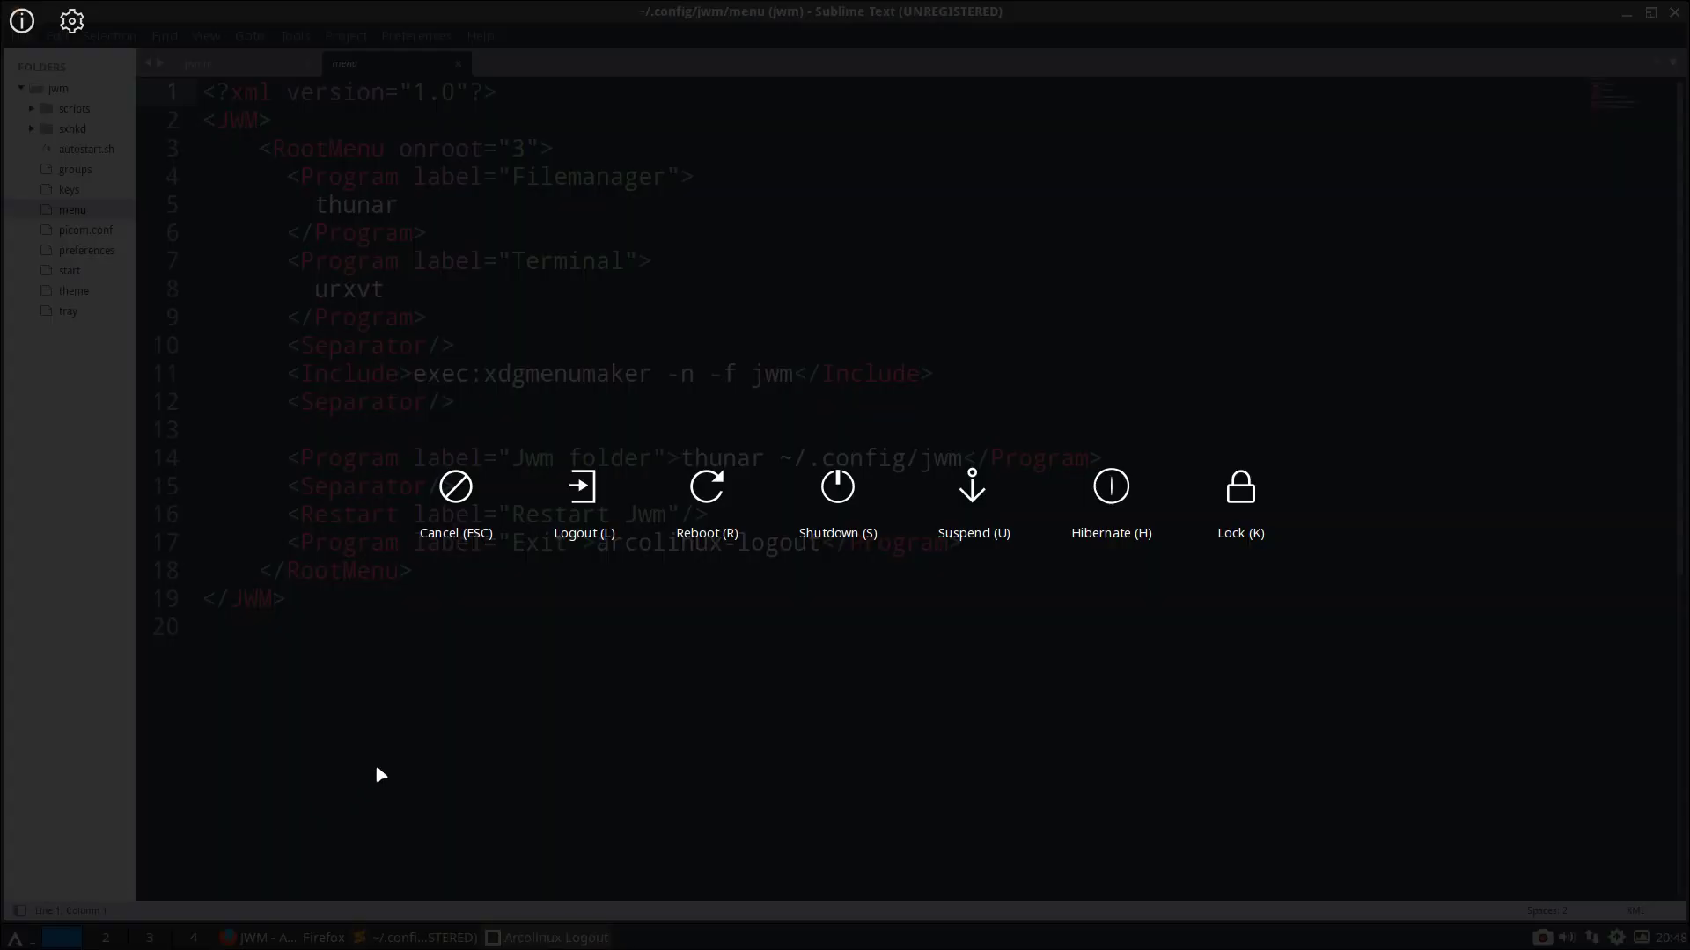
key("Escape")
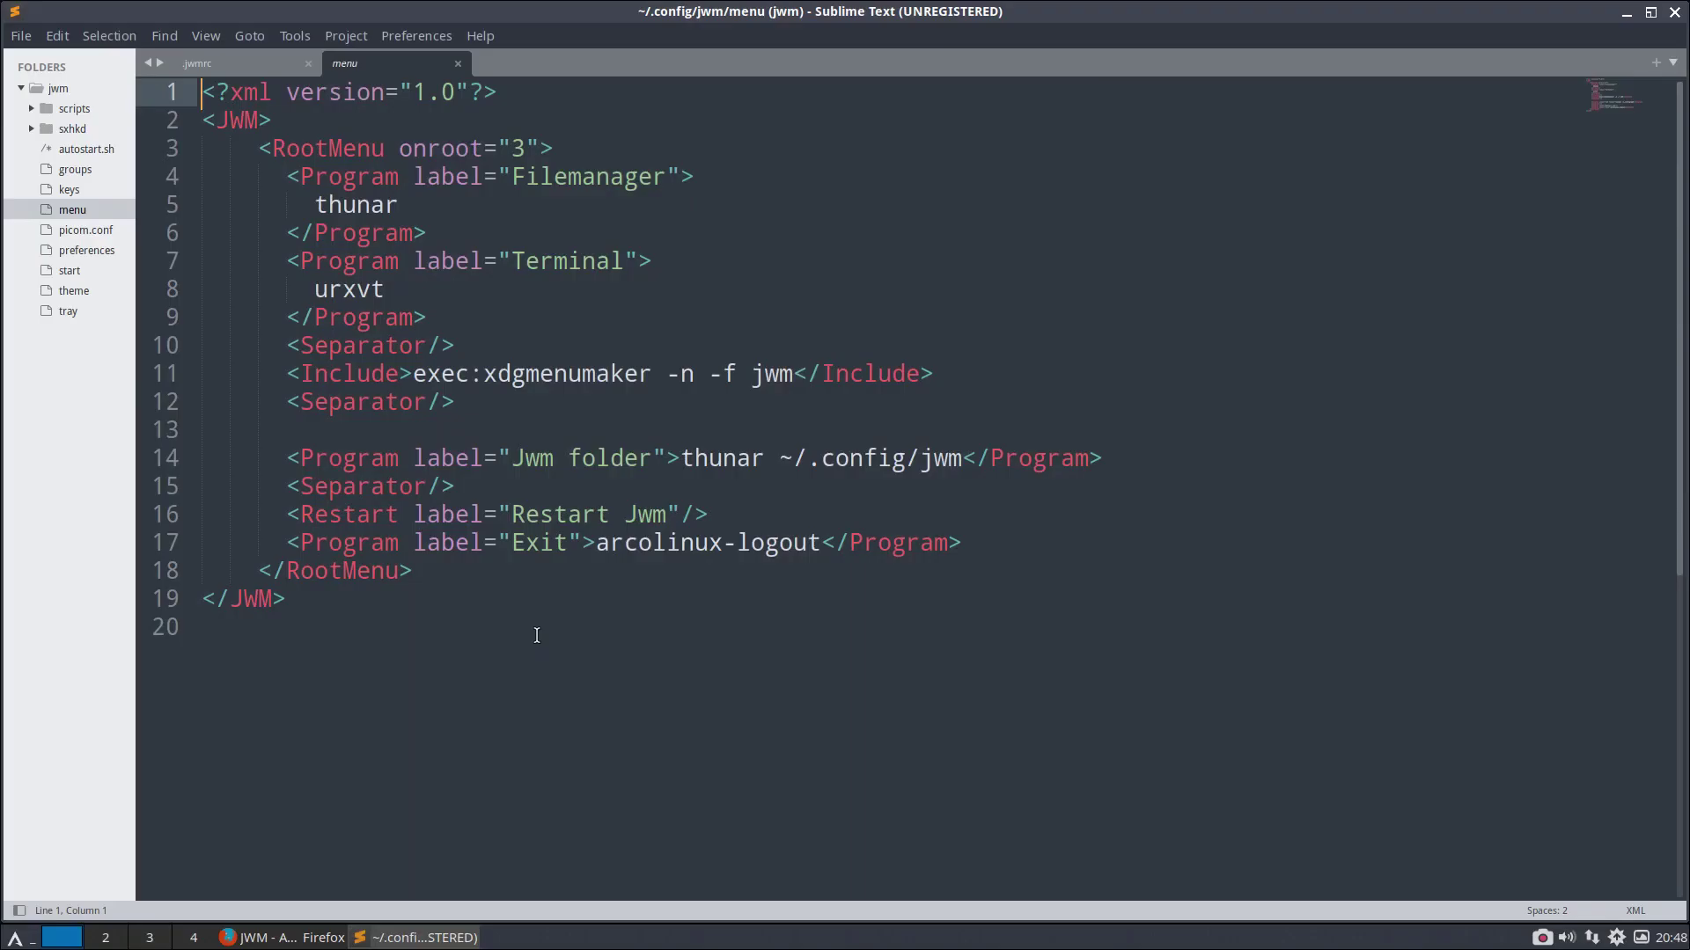
Step: Open the groups file named on line 5 of .jwmrc and scroll through it
left_click(245, 64)
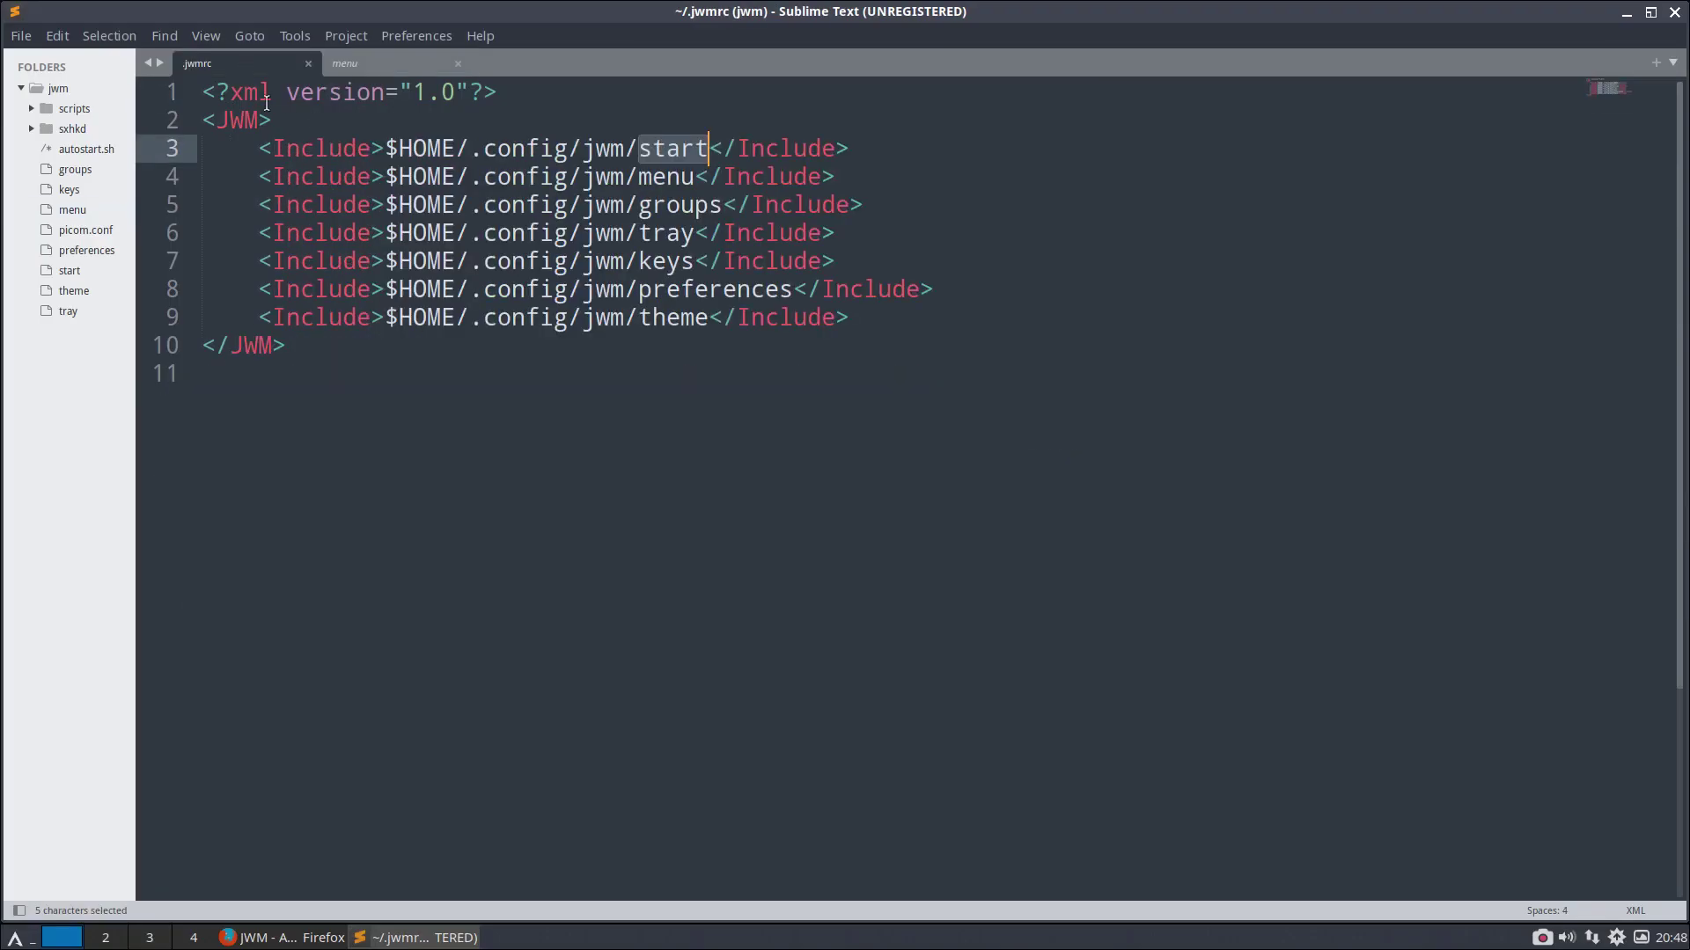
left_click_drag(640, 205, 721, 207)
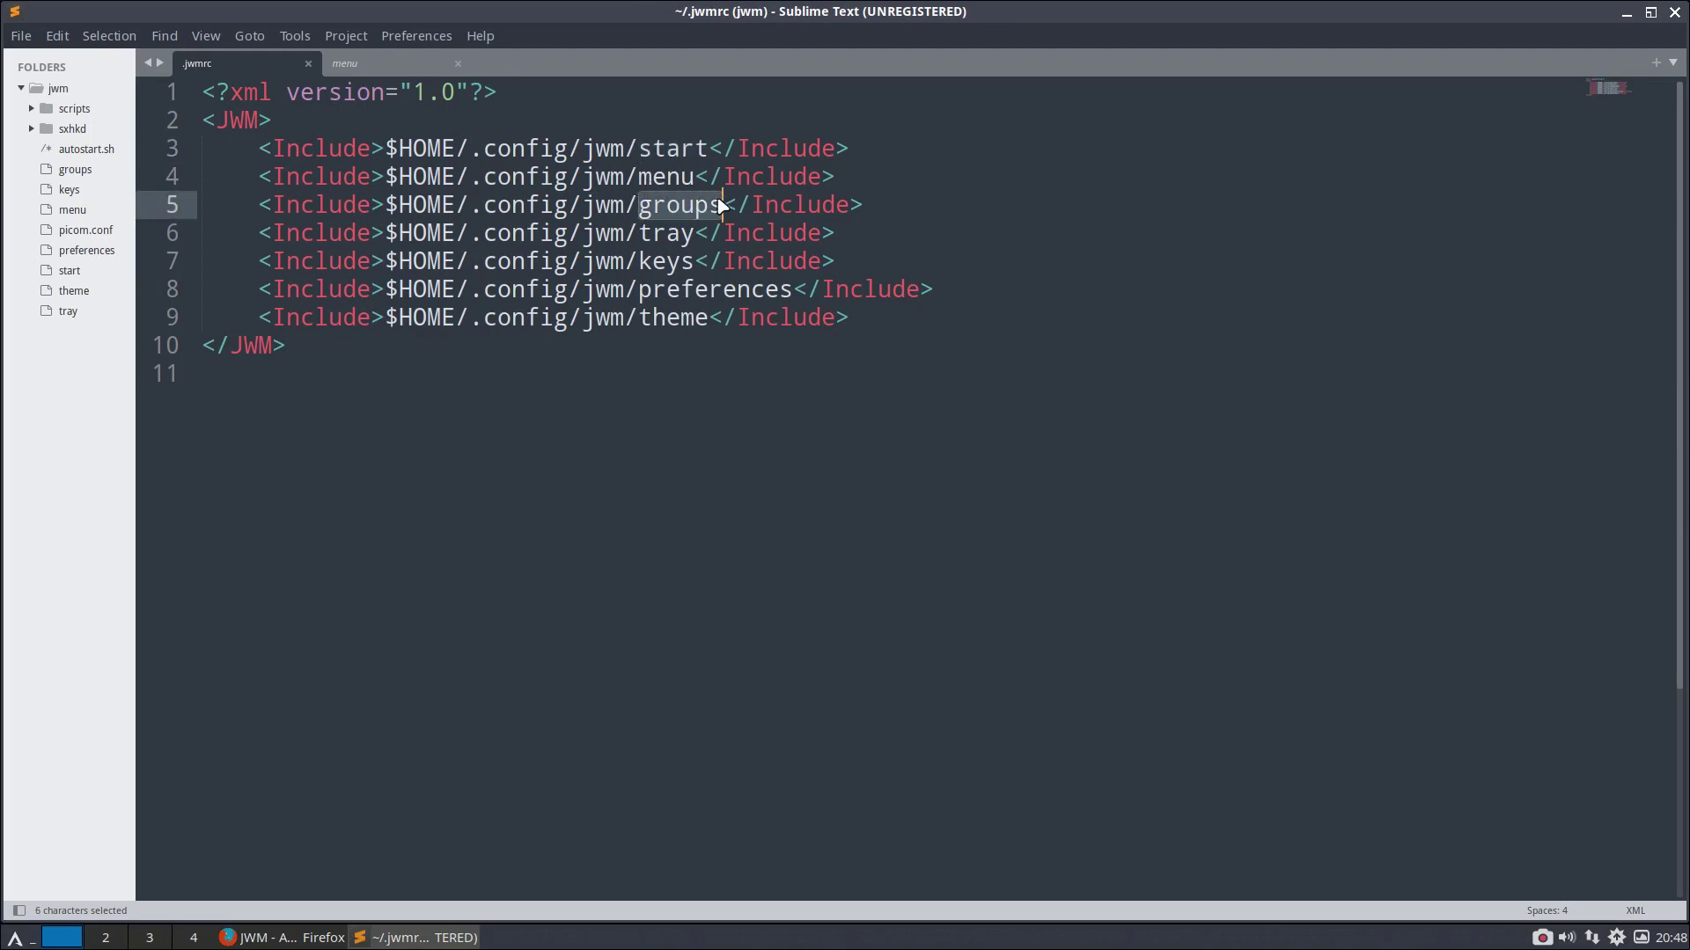
left_click(75, 169)
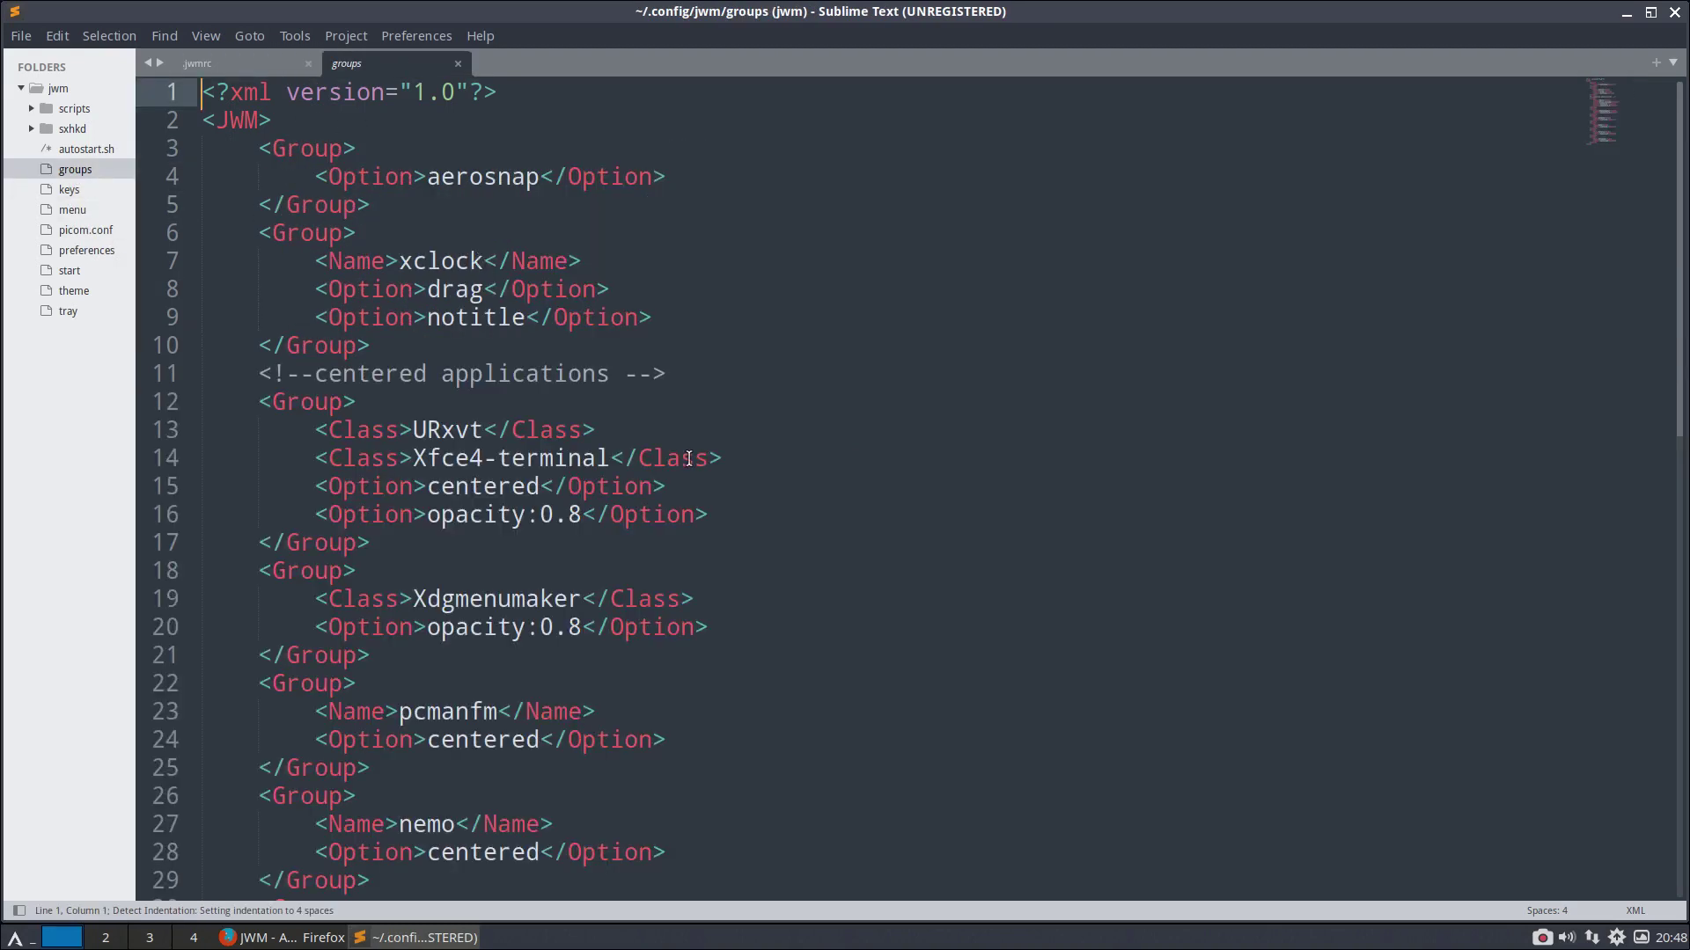
scroll(689, 458, "down", 2)
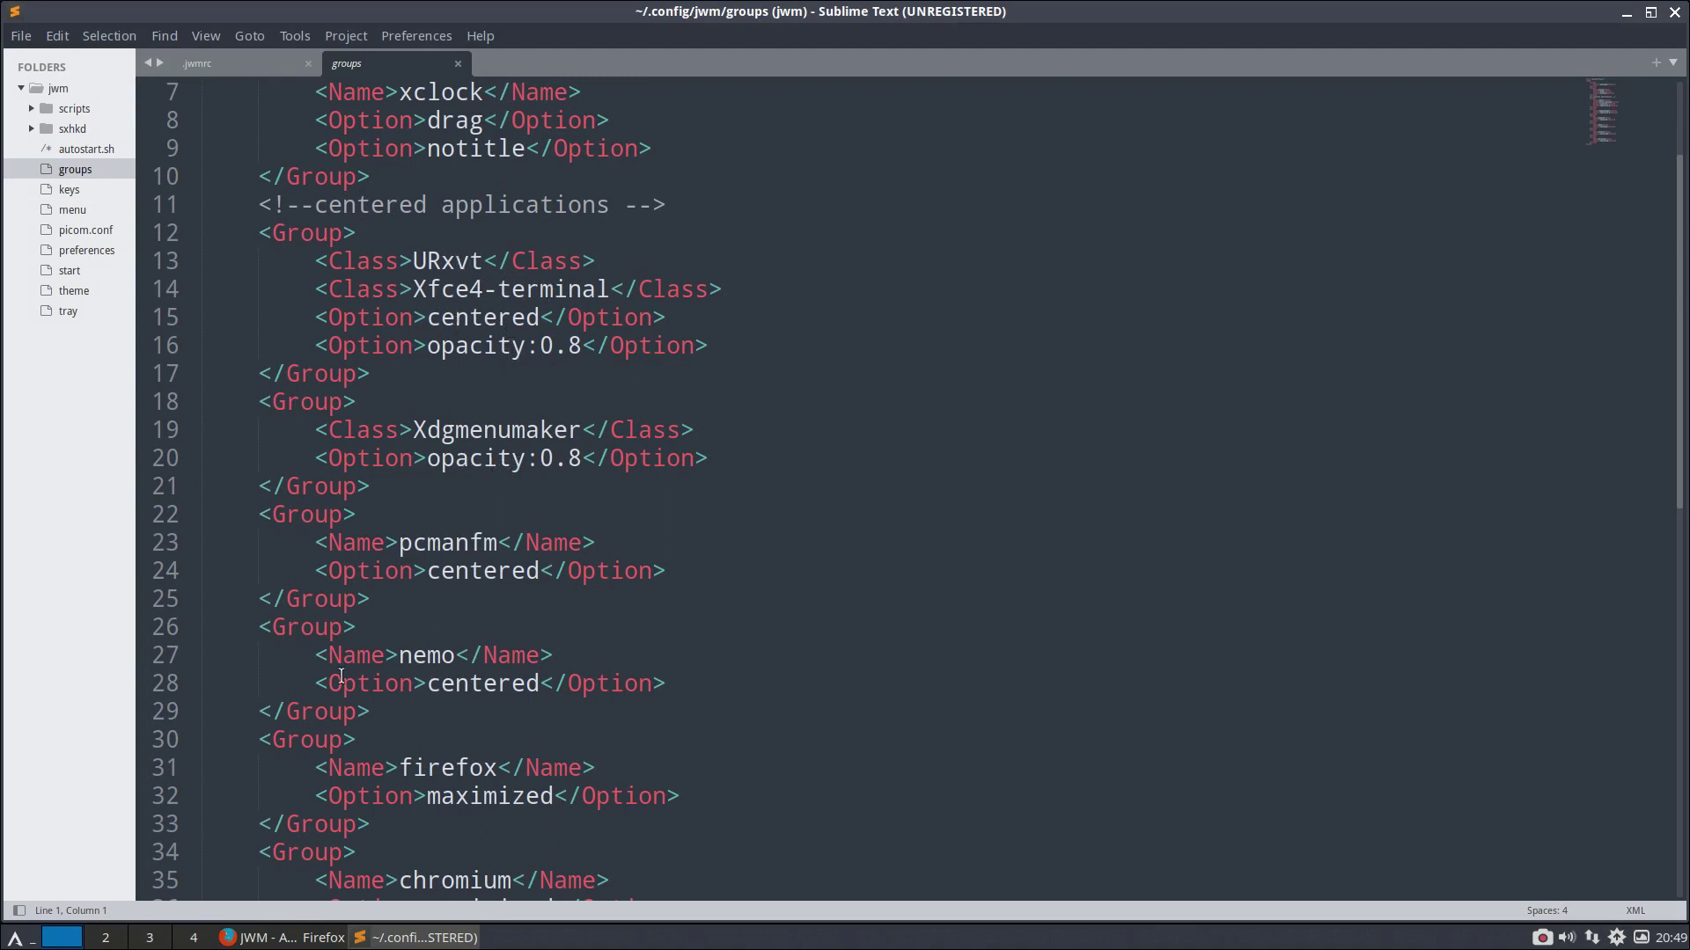
Step: Show the desktop root menu, then scroll through the groups window rules
left_click(14, 939)
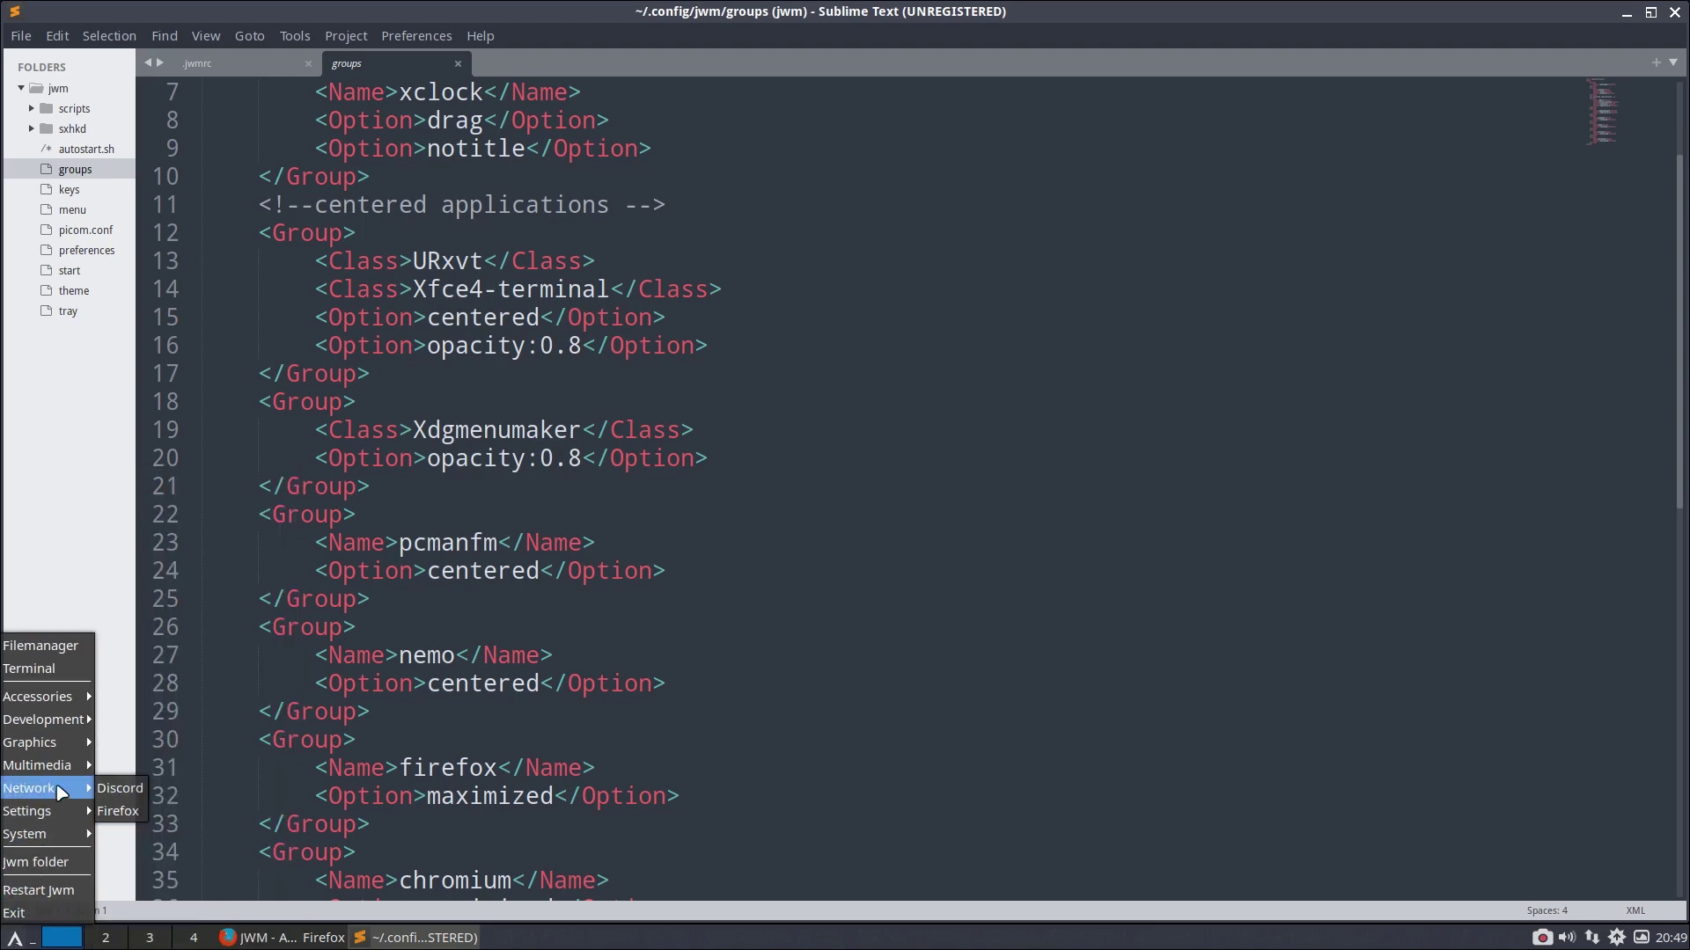
mouse_move(80, 700)
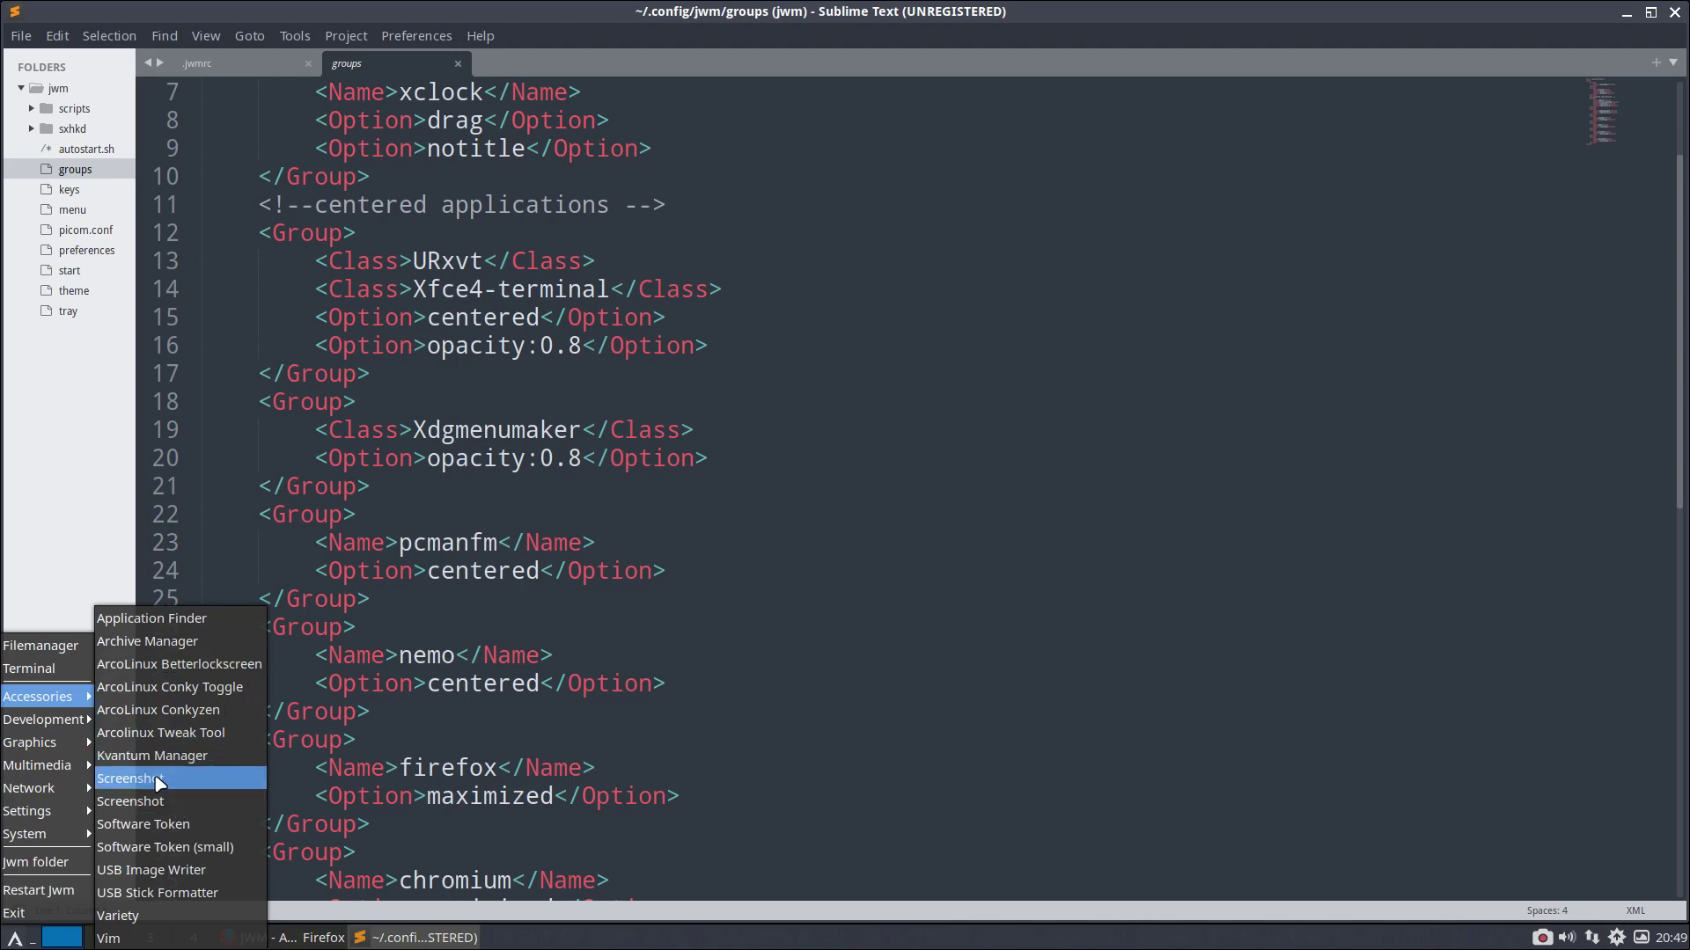
left_click(541, 572)
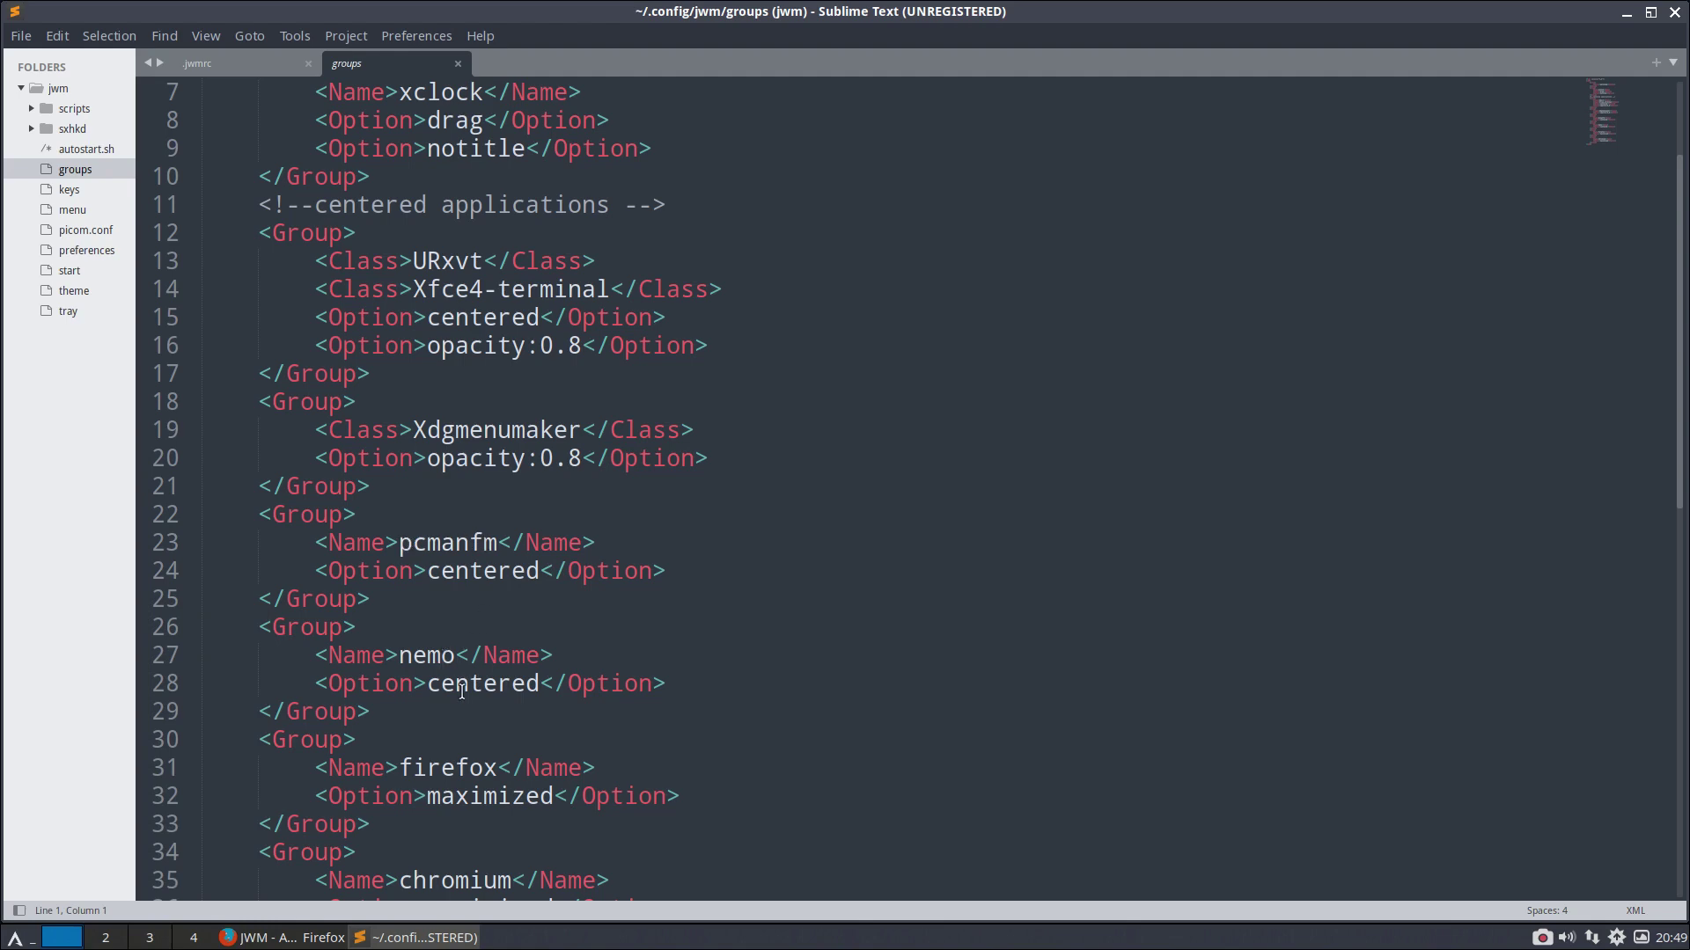
scroll(464, 766, "down", 2)
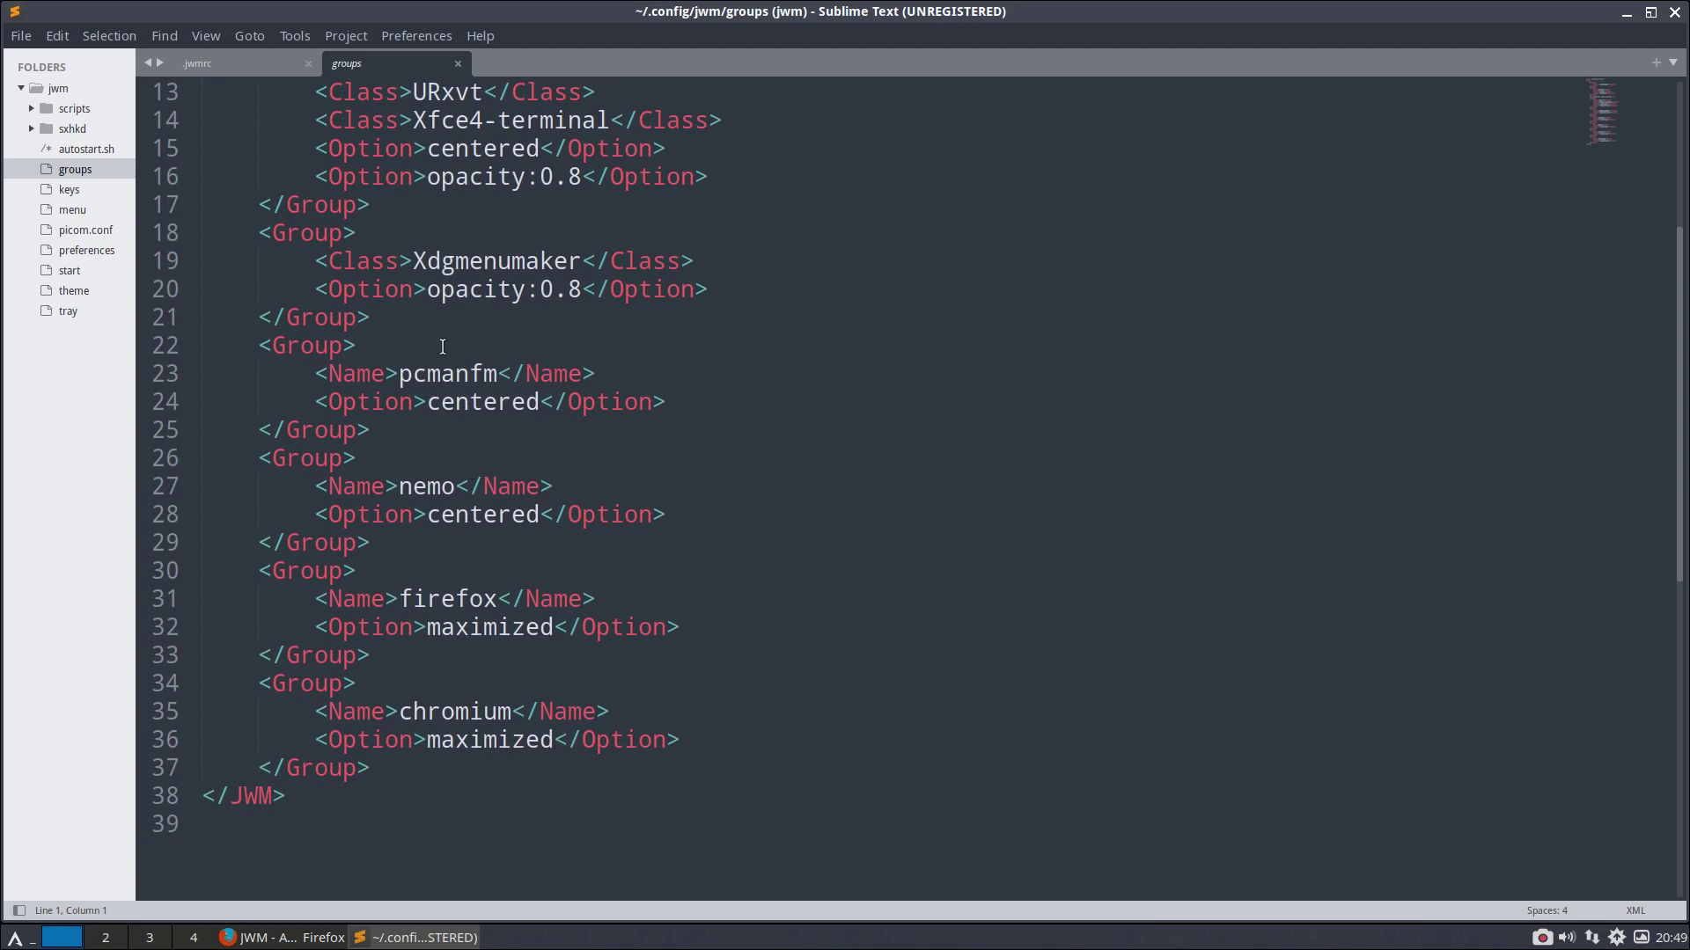
scroll(447, 447, "up", 2)
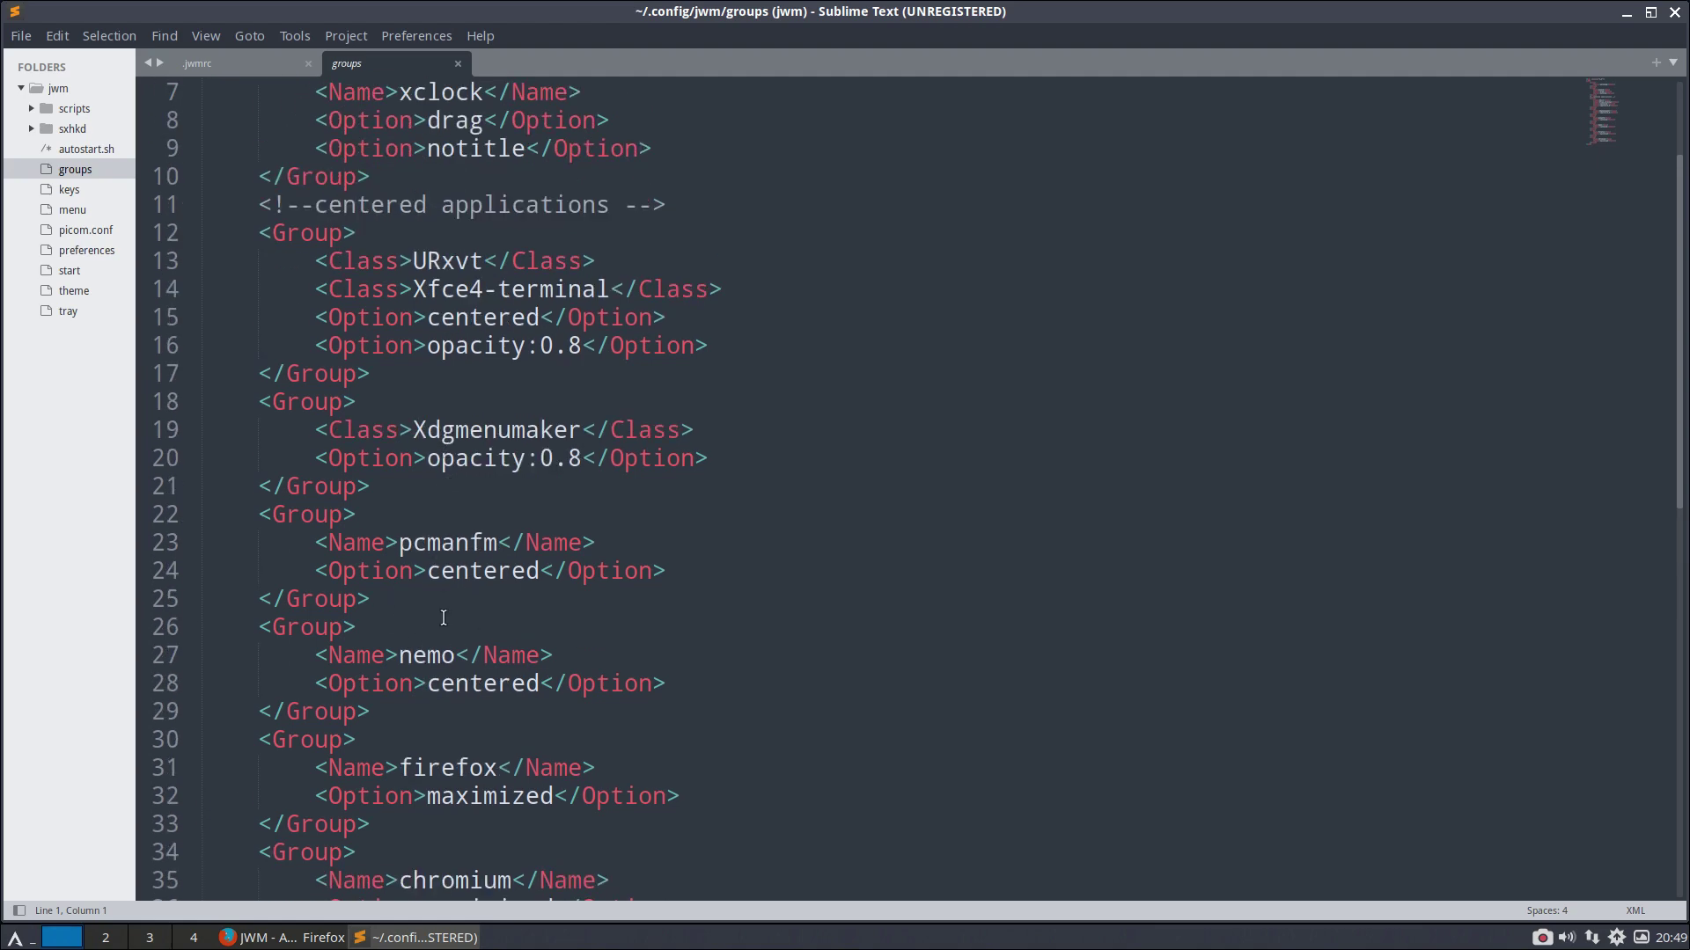
scroll(444, 617, "up", 1)
scroll(444, 617, "up", 1)
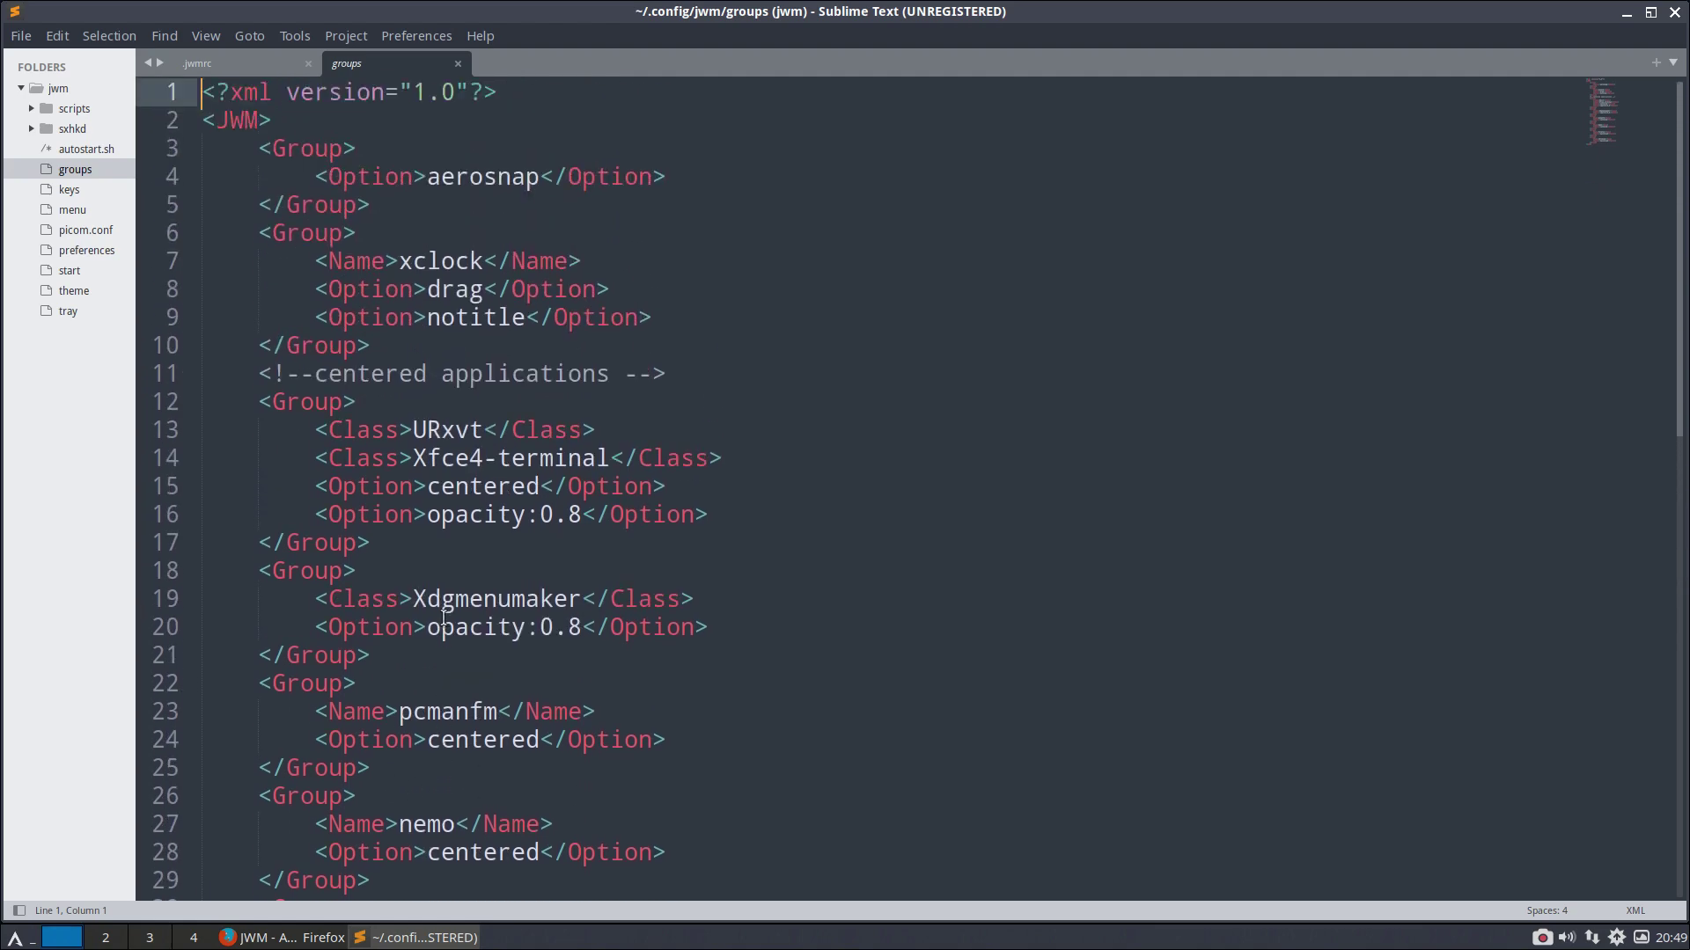
Step: Toggle the F12 drop-down terminal while highlighting the Xfce4-terminal rule on line 14
key("F12")
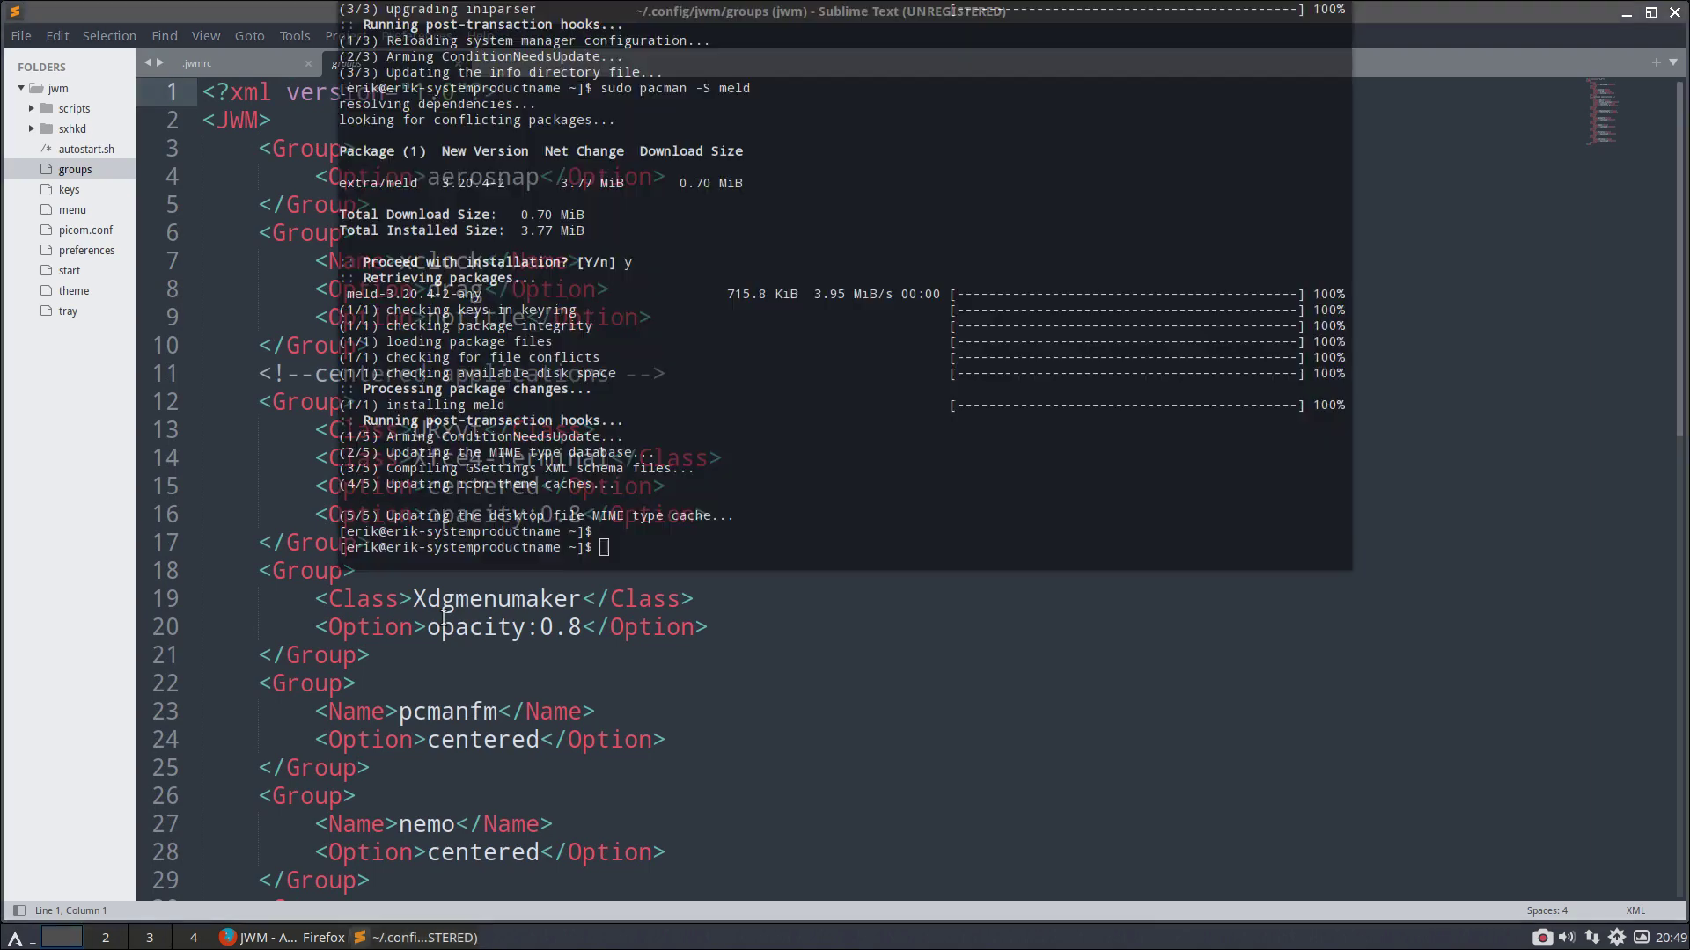
key("F12")
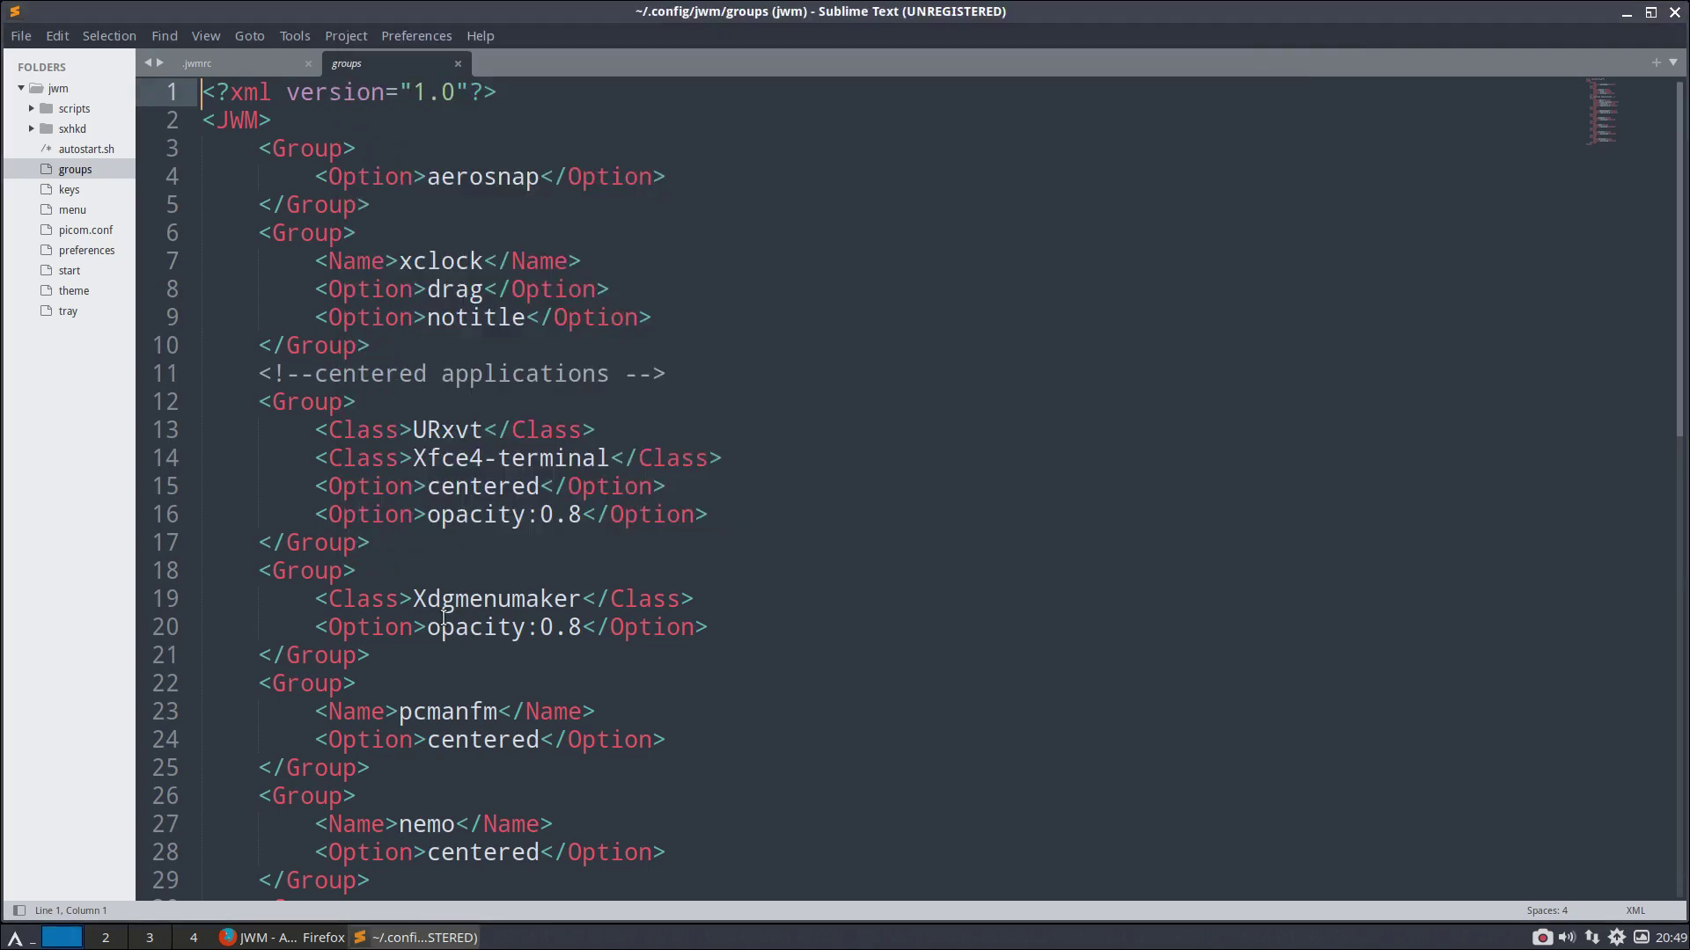
left_click_drag(414, 456, 605, 459)
key("F12")
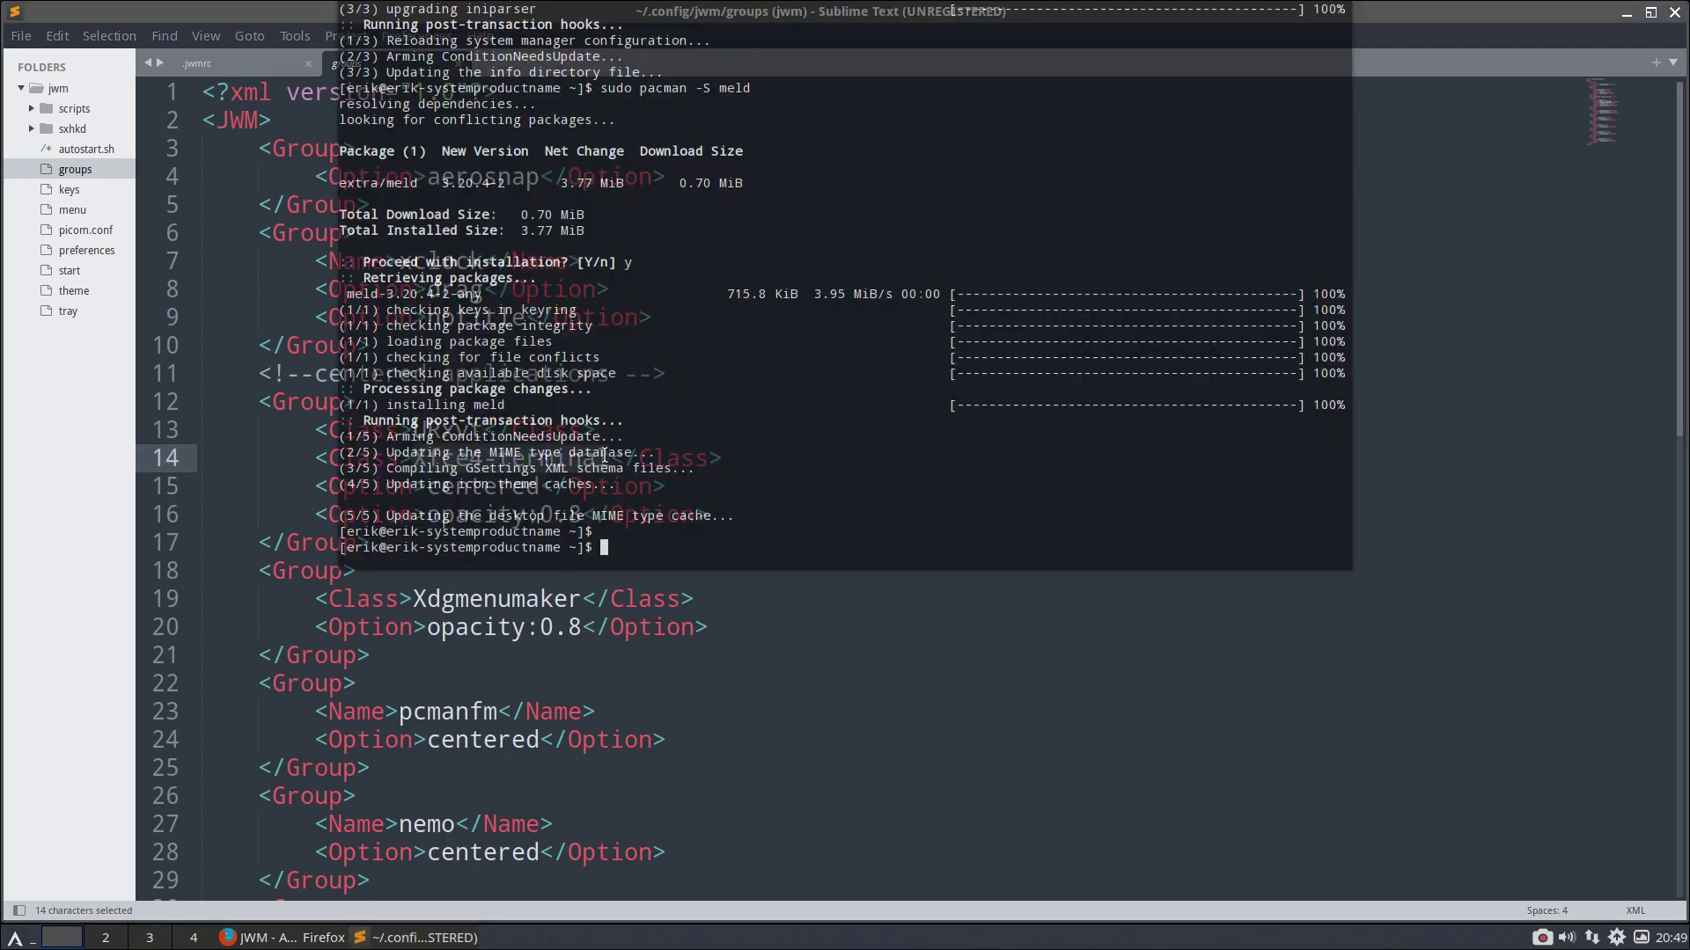
key("F12")
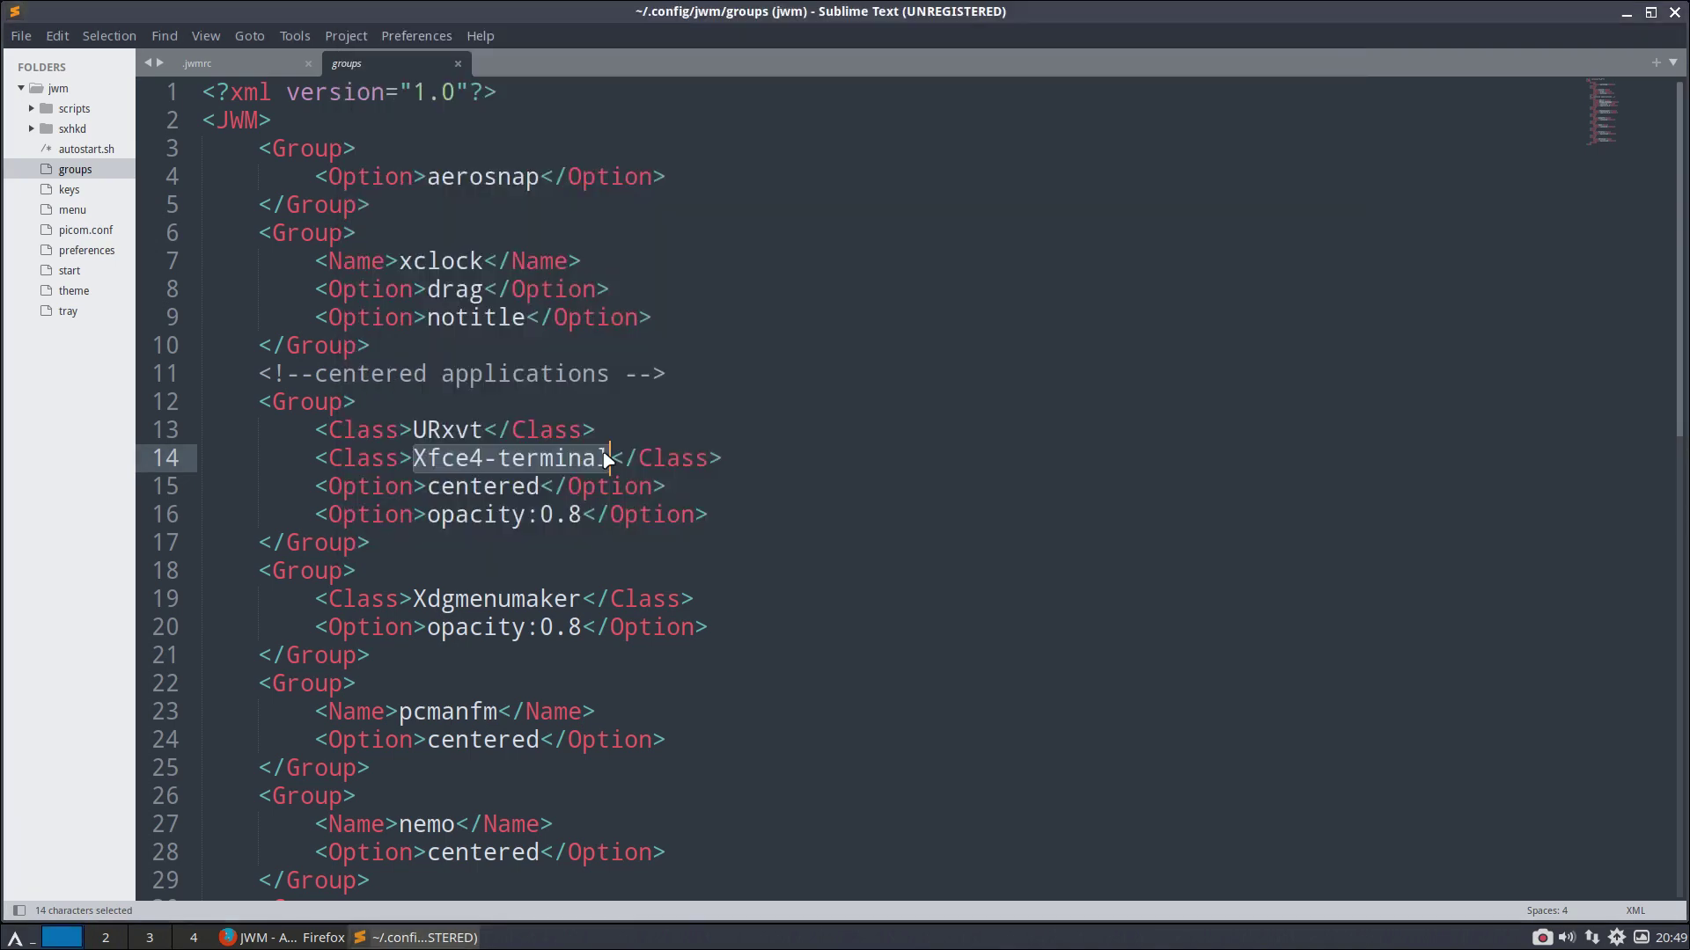
Step: Open the tray file and check its root menu button with the start-here-arcolinux.svg icon
left_click(211, 69)
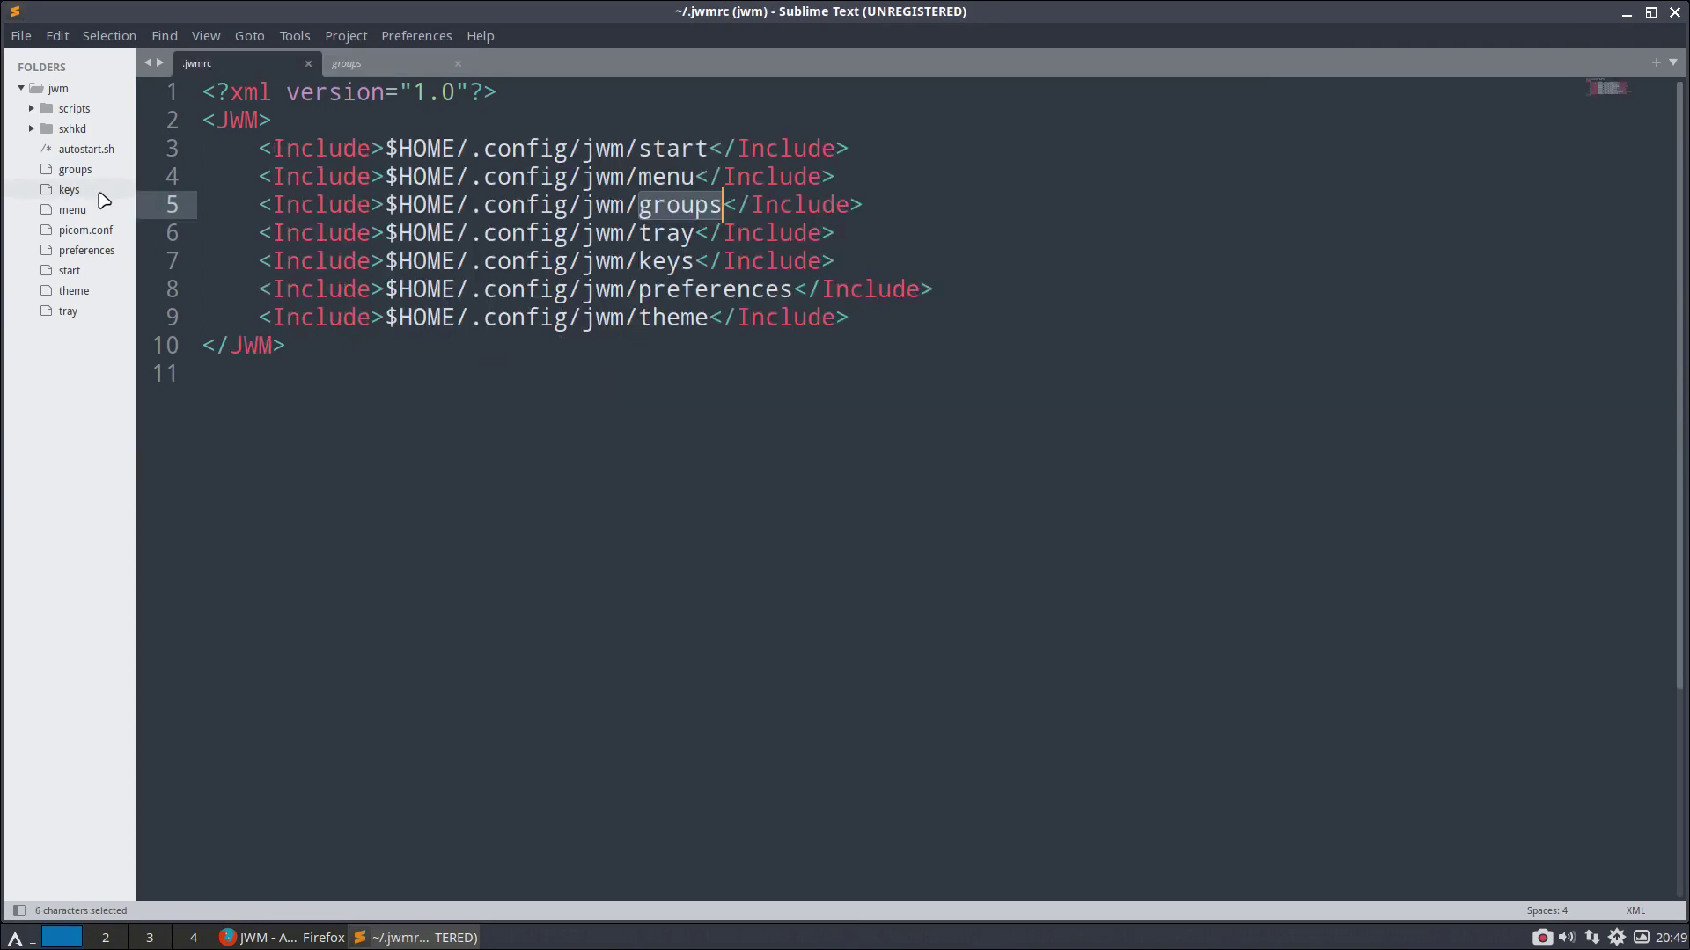
left_click(79, 312)
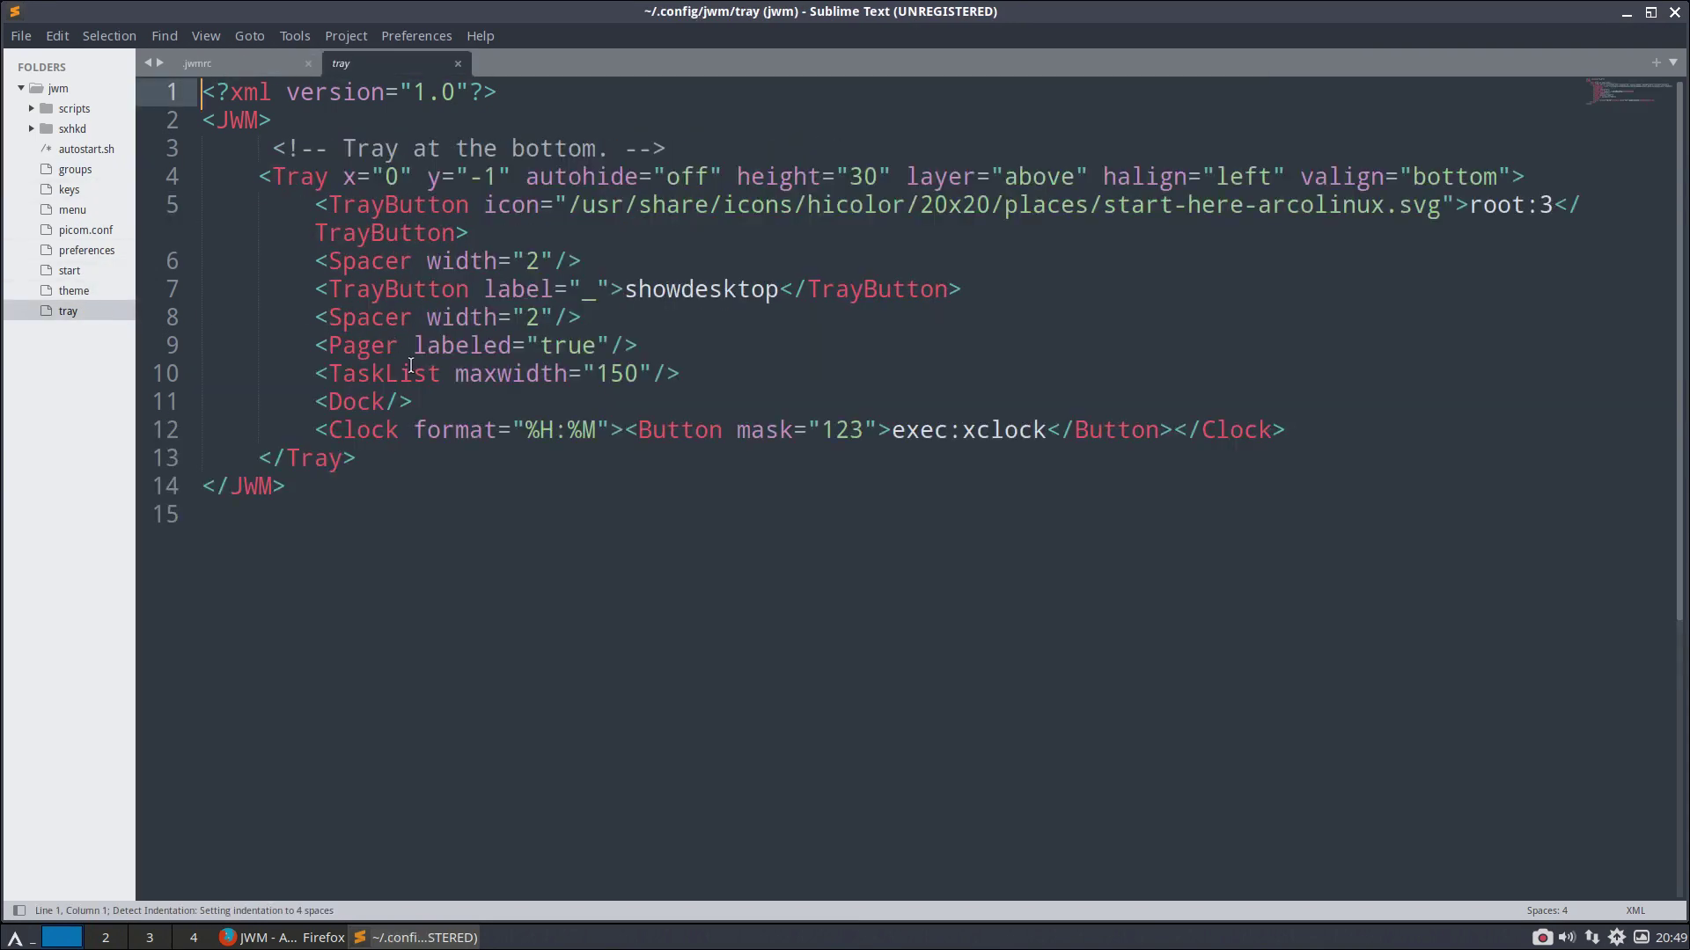
left_click(15, 939)
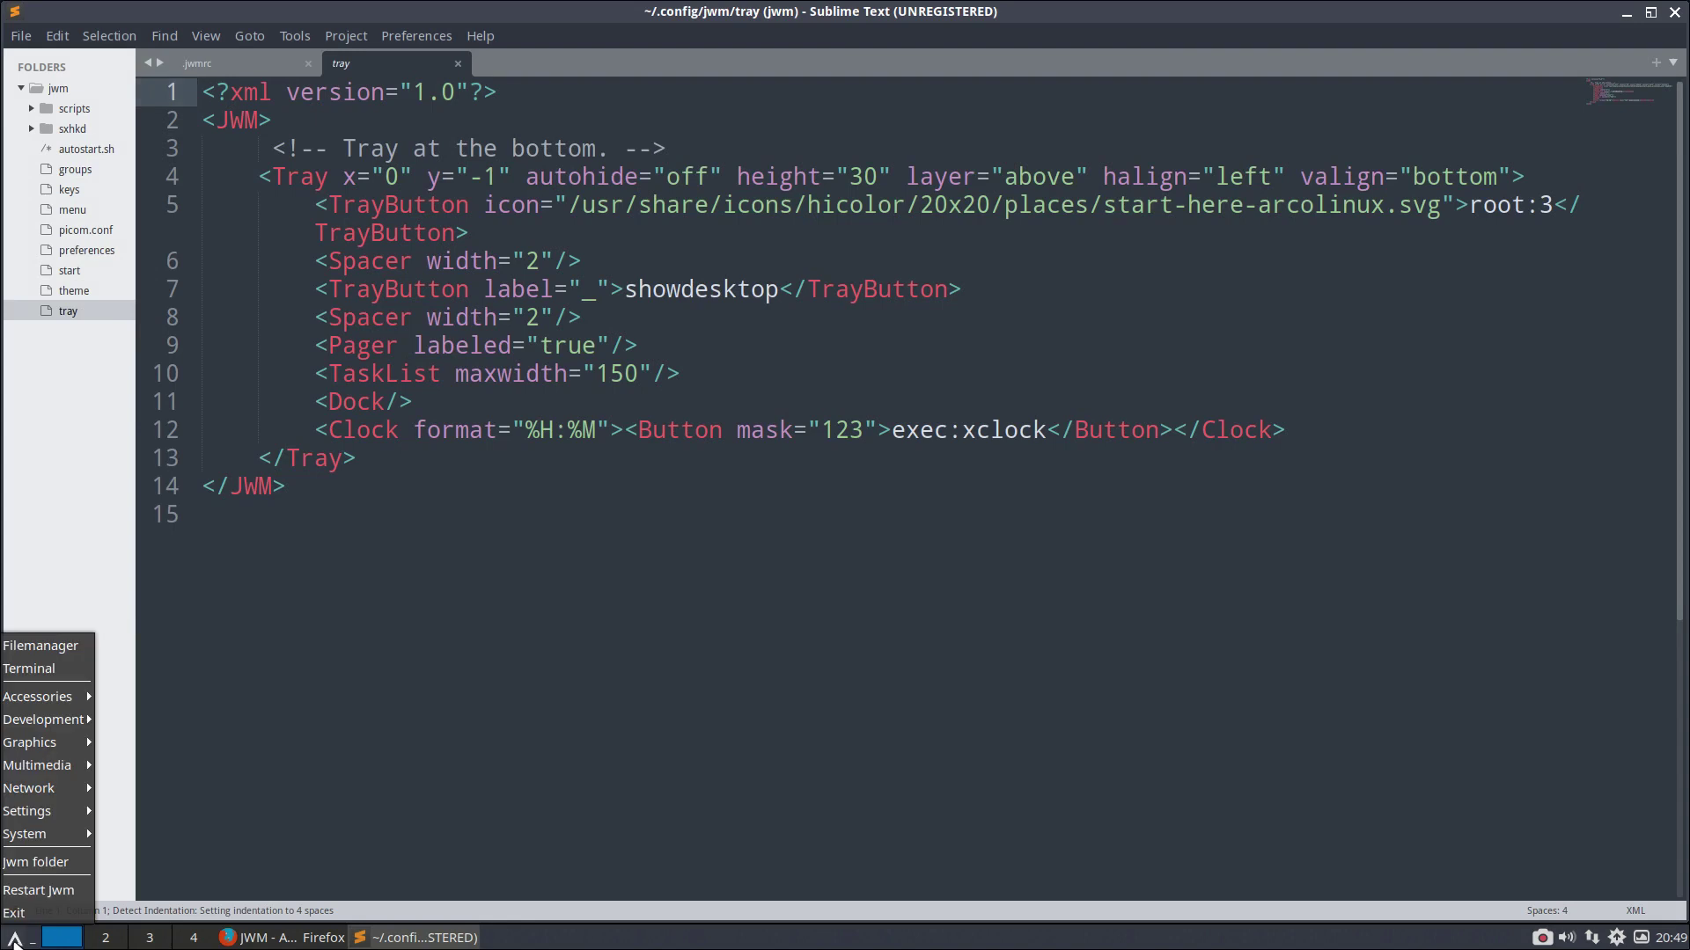
left_click(669, 938)
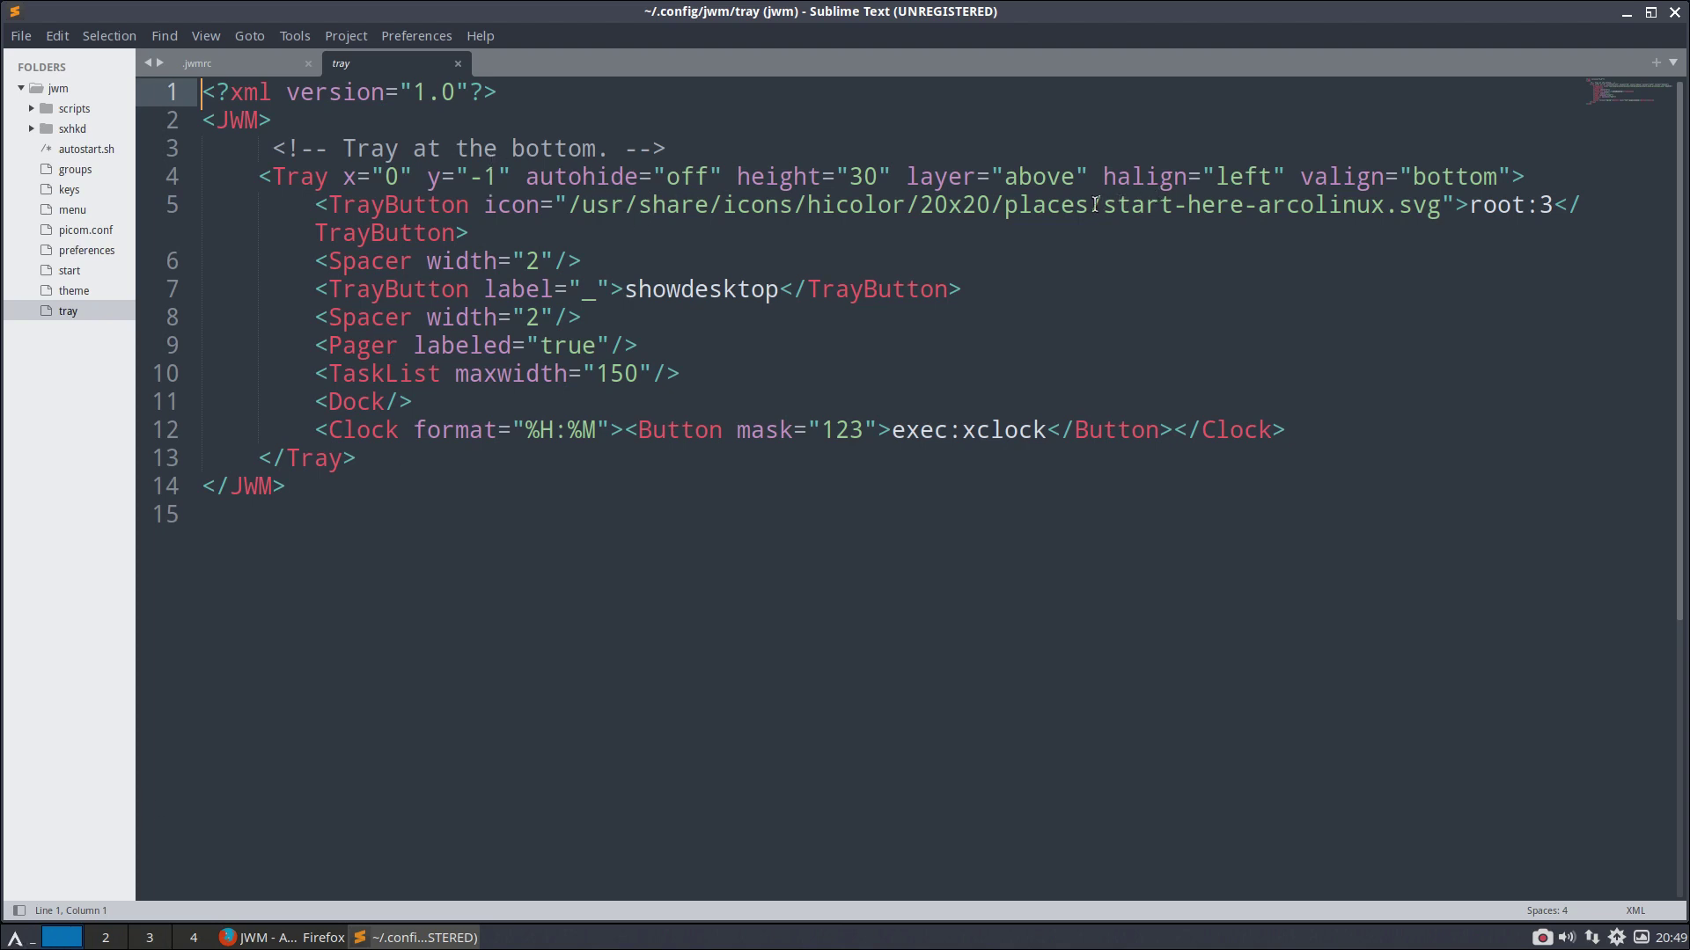
left_click_drag(1103, 204, 1442, 204)
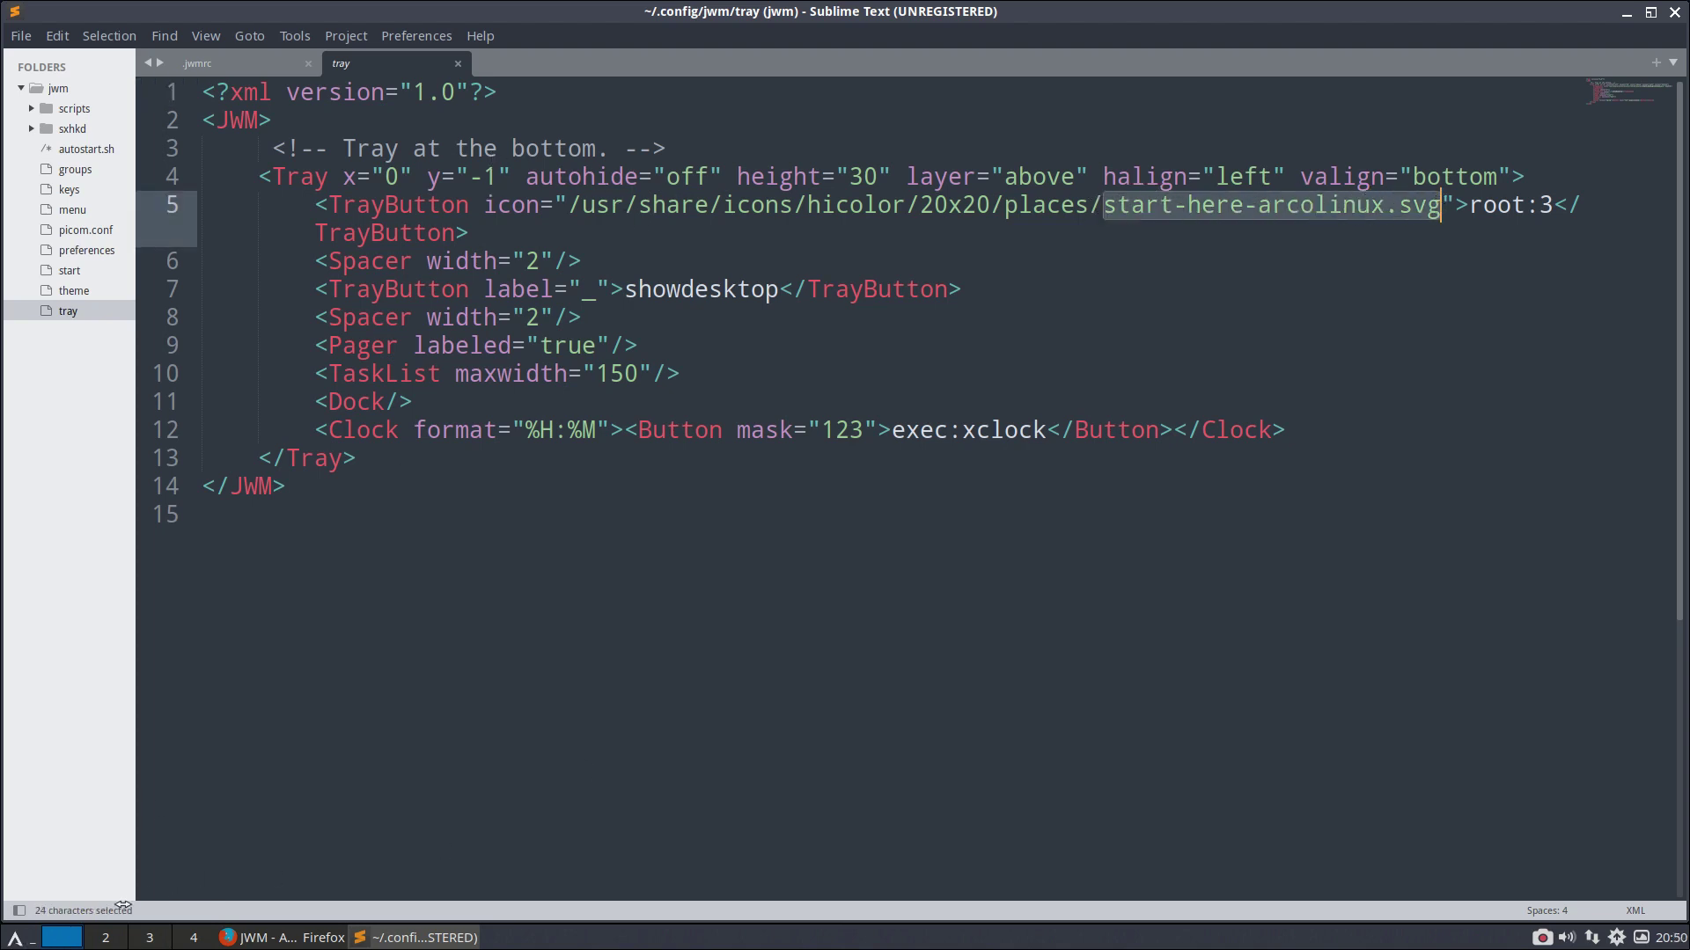
left_click_drag(581, 290, 597, 290)
Step: Hide all windows with the tray's show-desktop button, then restore them
left_click(28, 938)
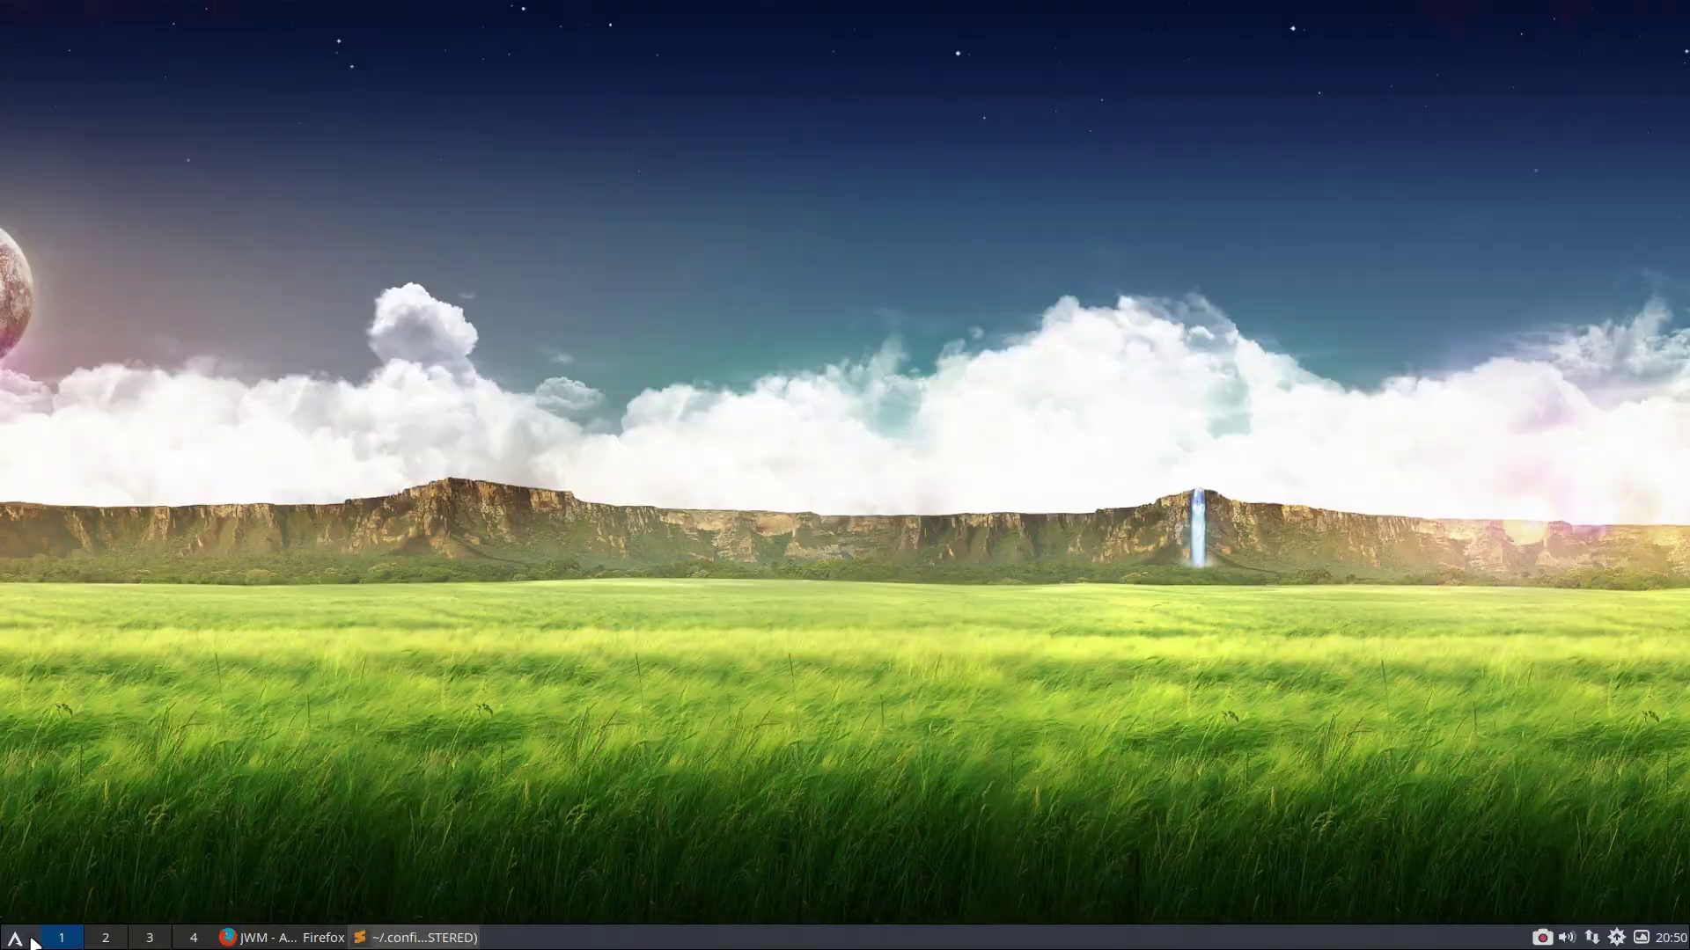
left_click(31, 939)
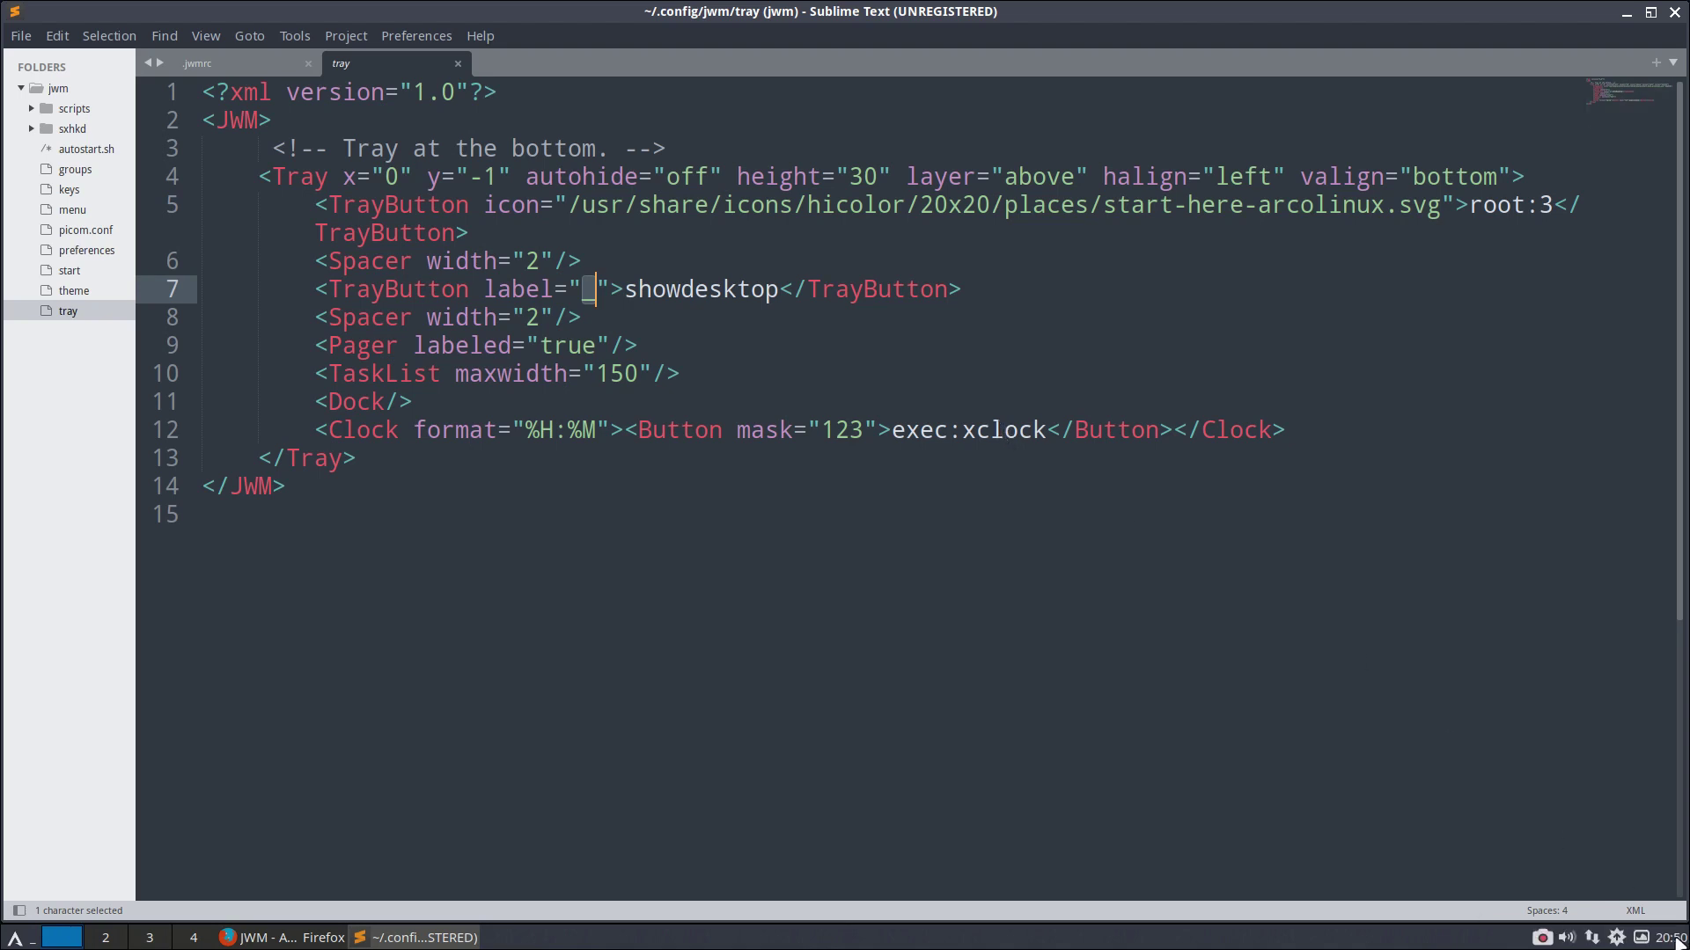
left_click(683, 582)
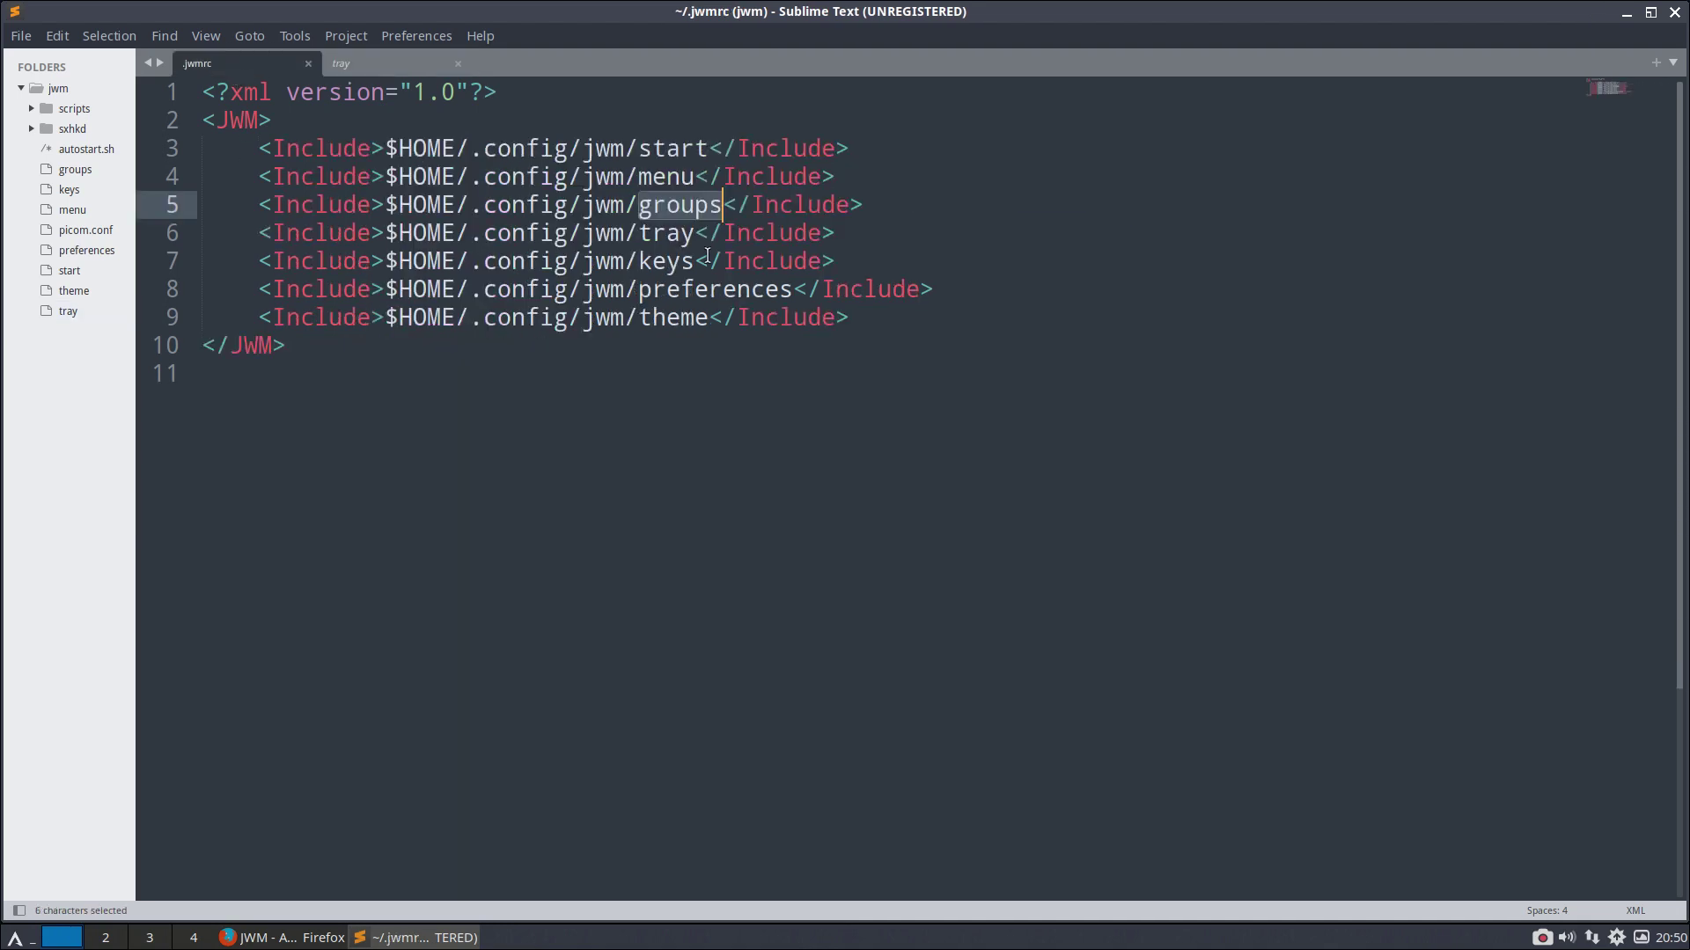
Step: Open the keys file included on line 7 of .jwmrc and scroll through its bindings
left_click_drag(708, 261, 638, 261)
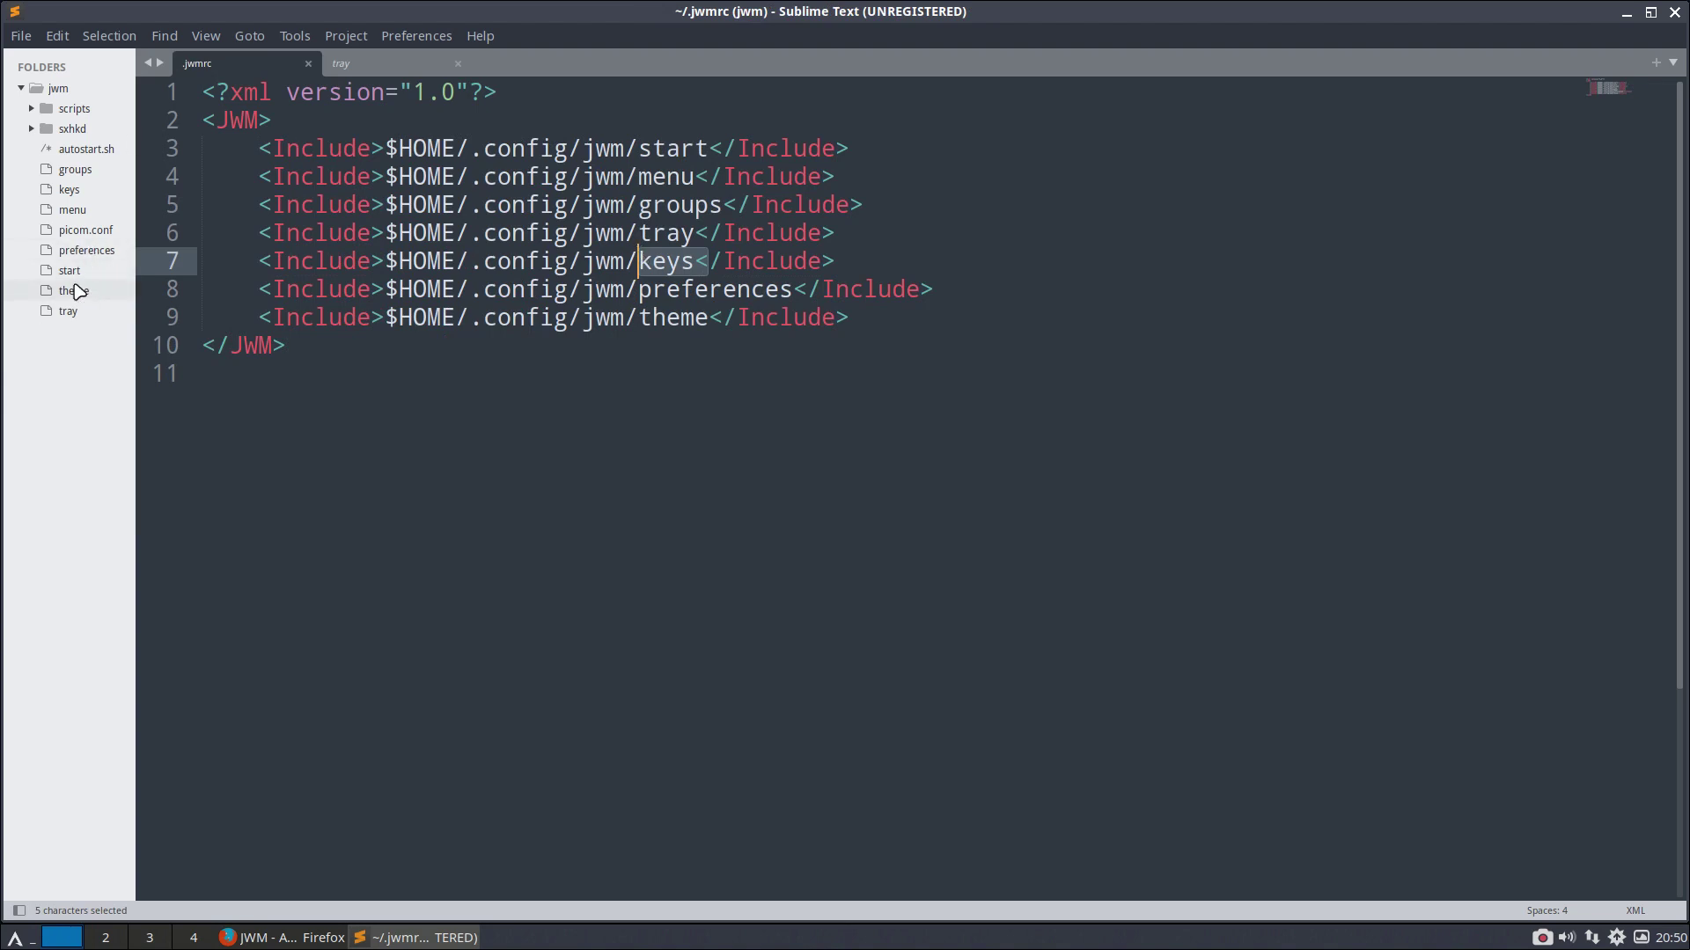
left_click(72, 193)
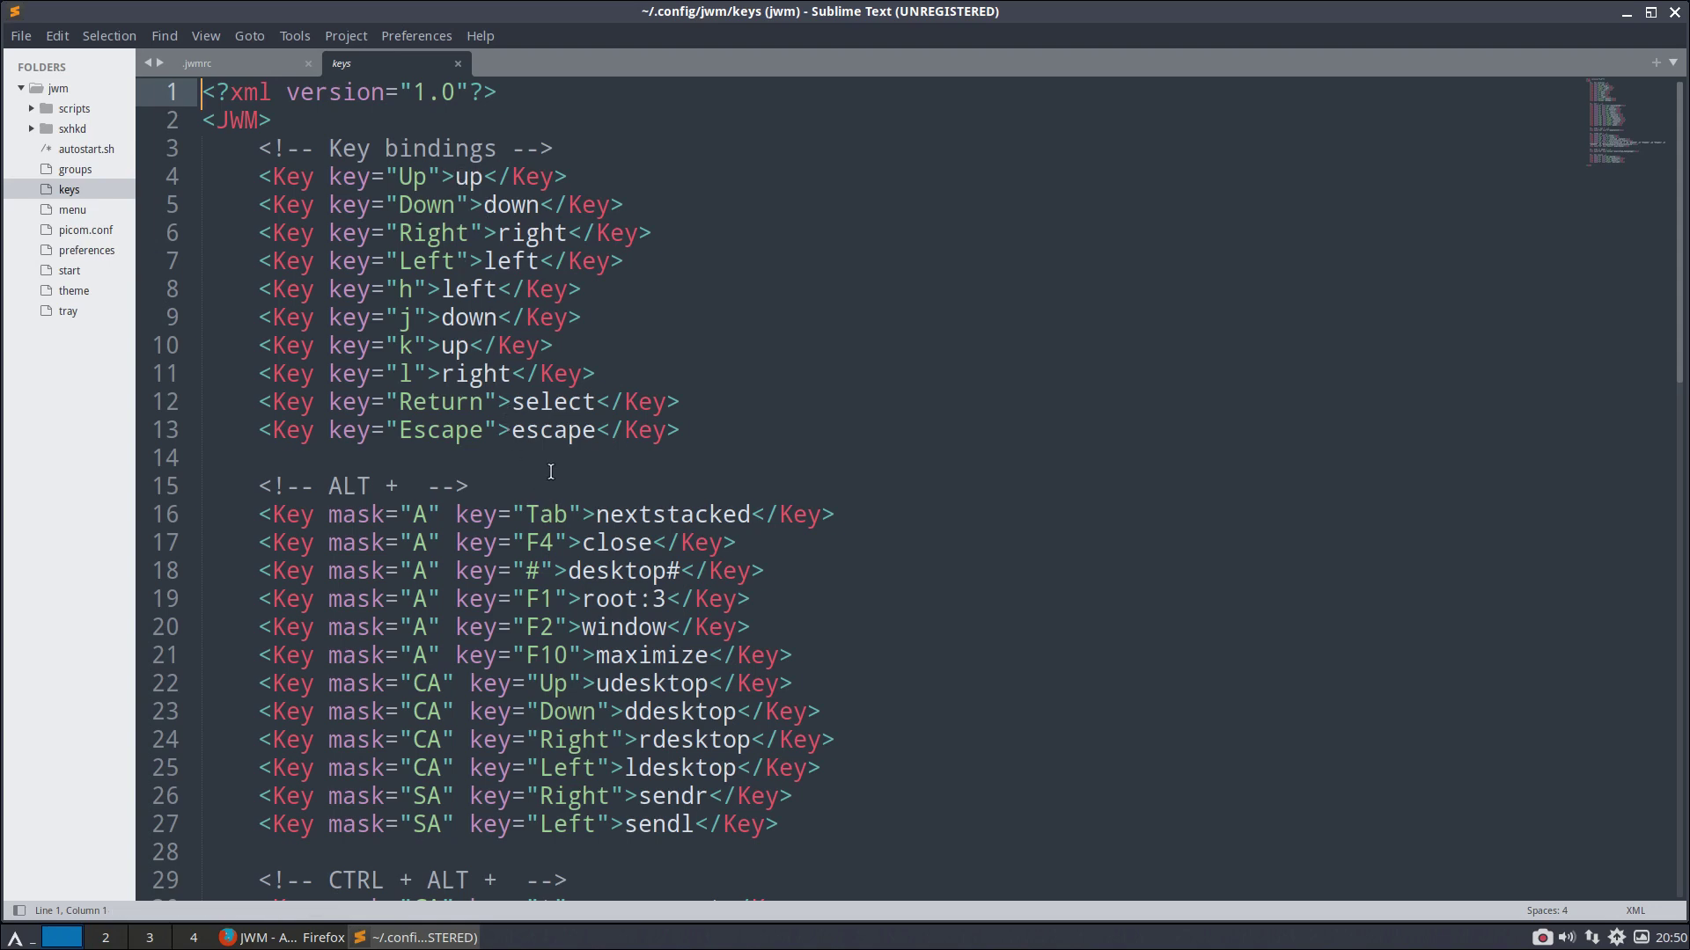
scroll(556, 459, "down", 2)
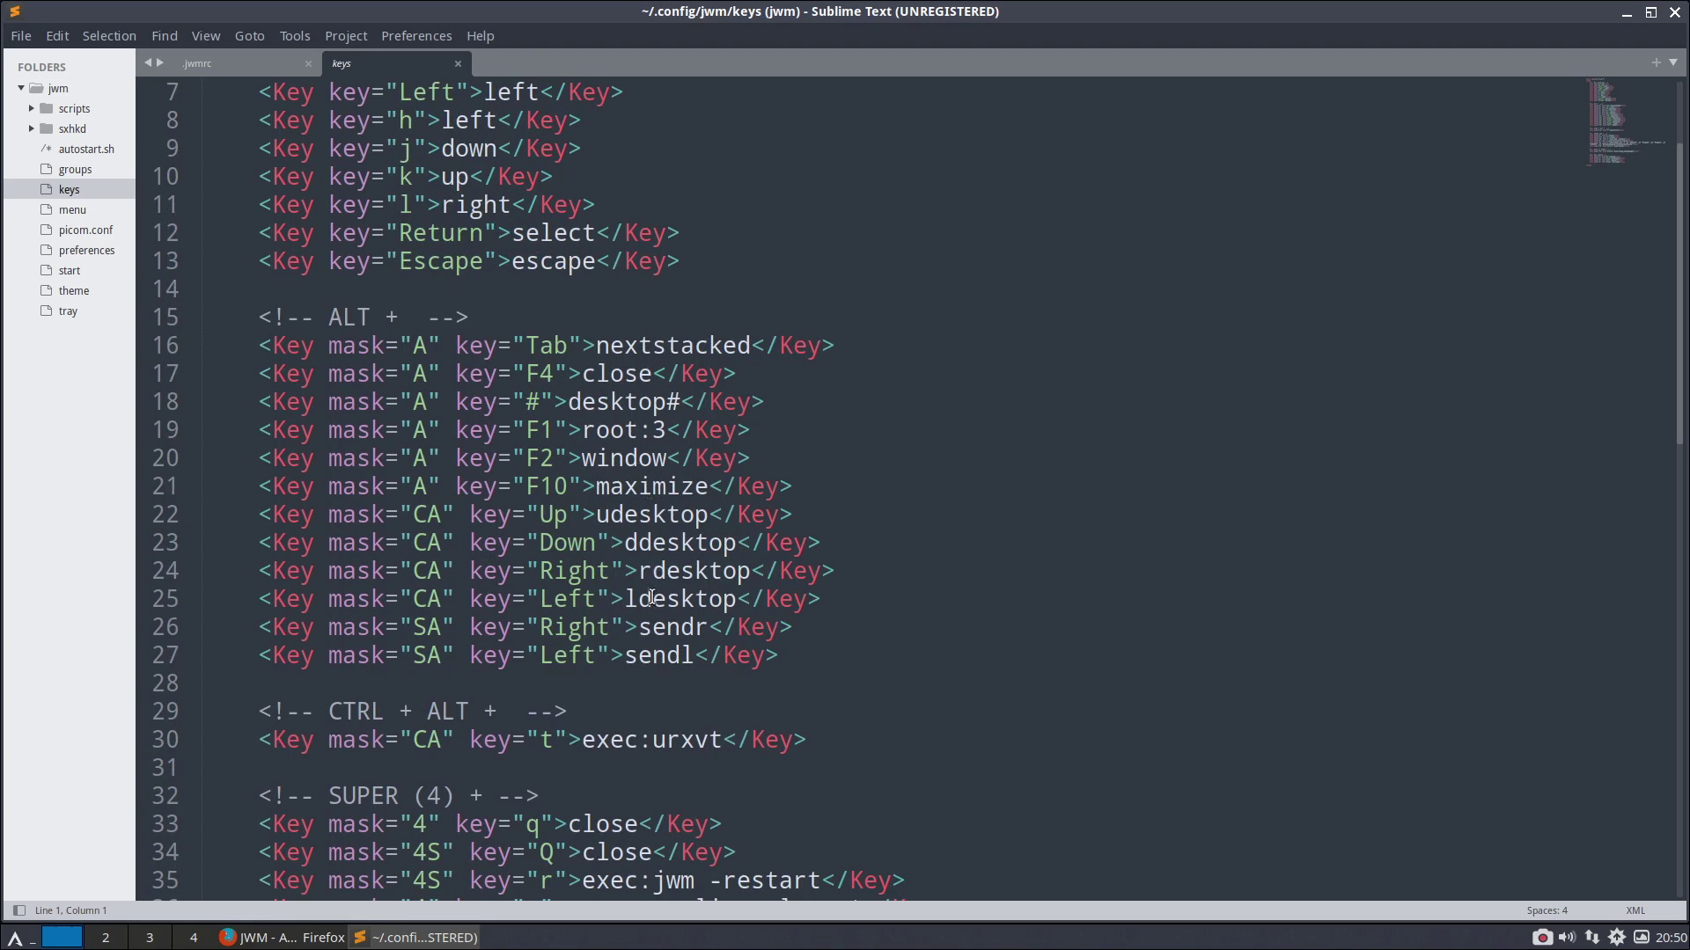
scroll(652, 599, "down", 1)
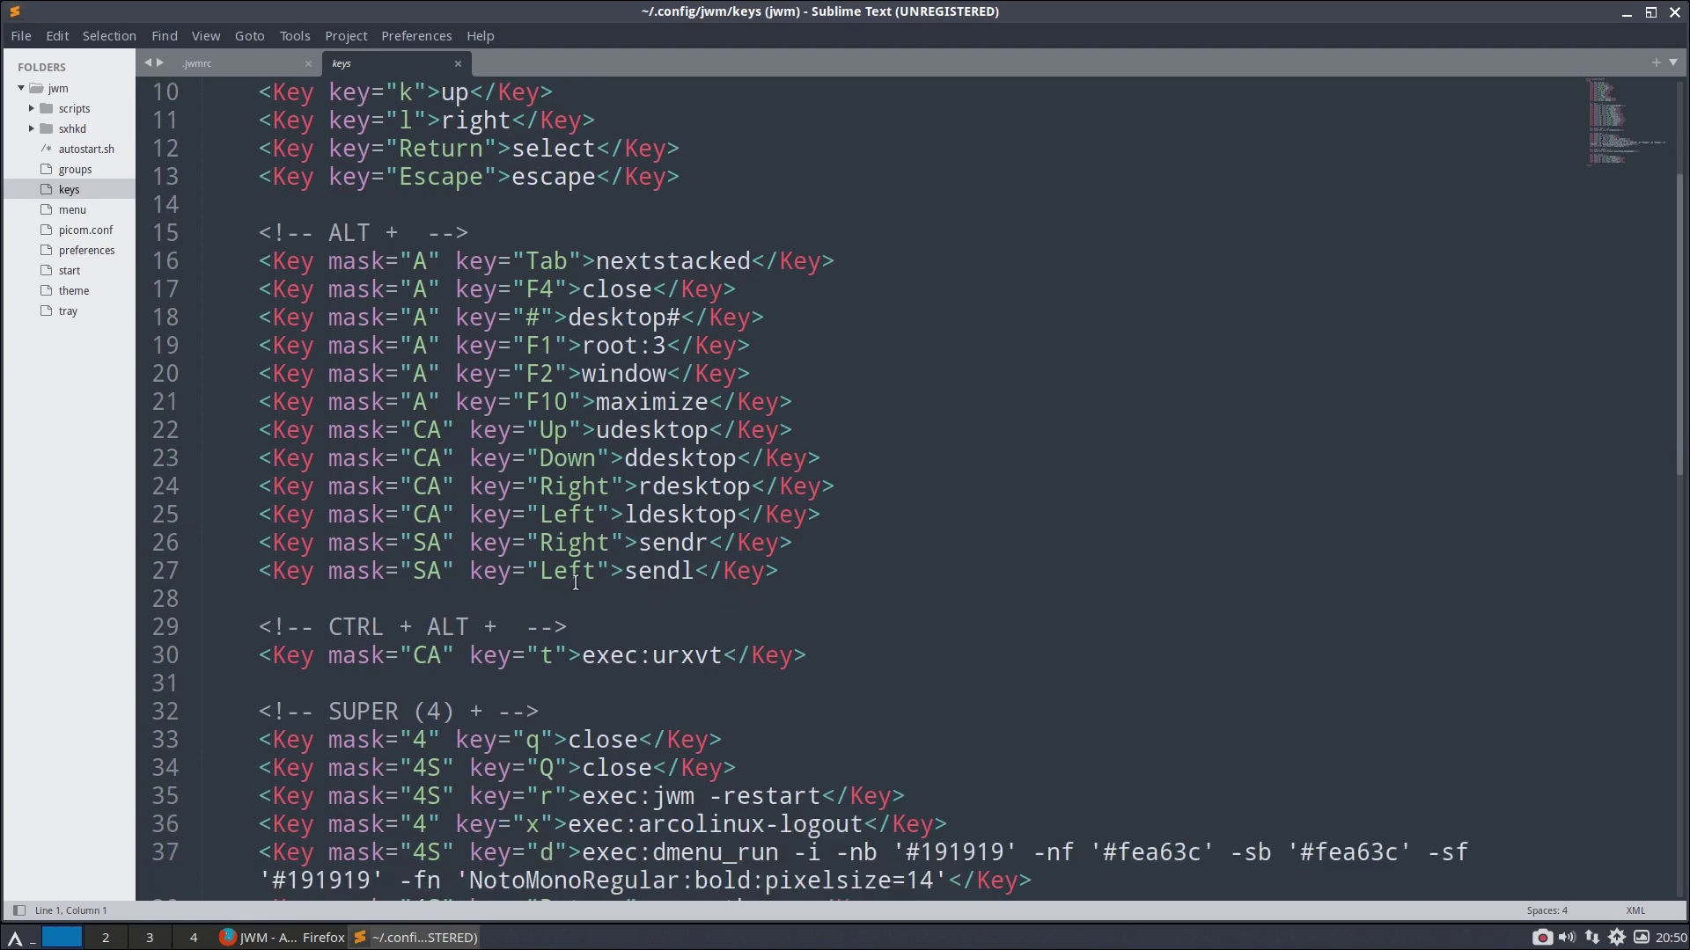
scroll(576, 583, "down", 1)
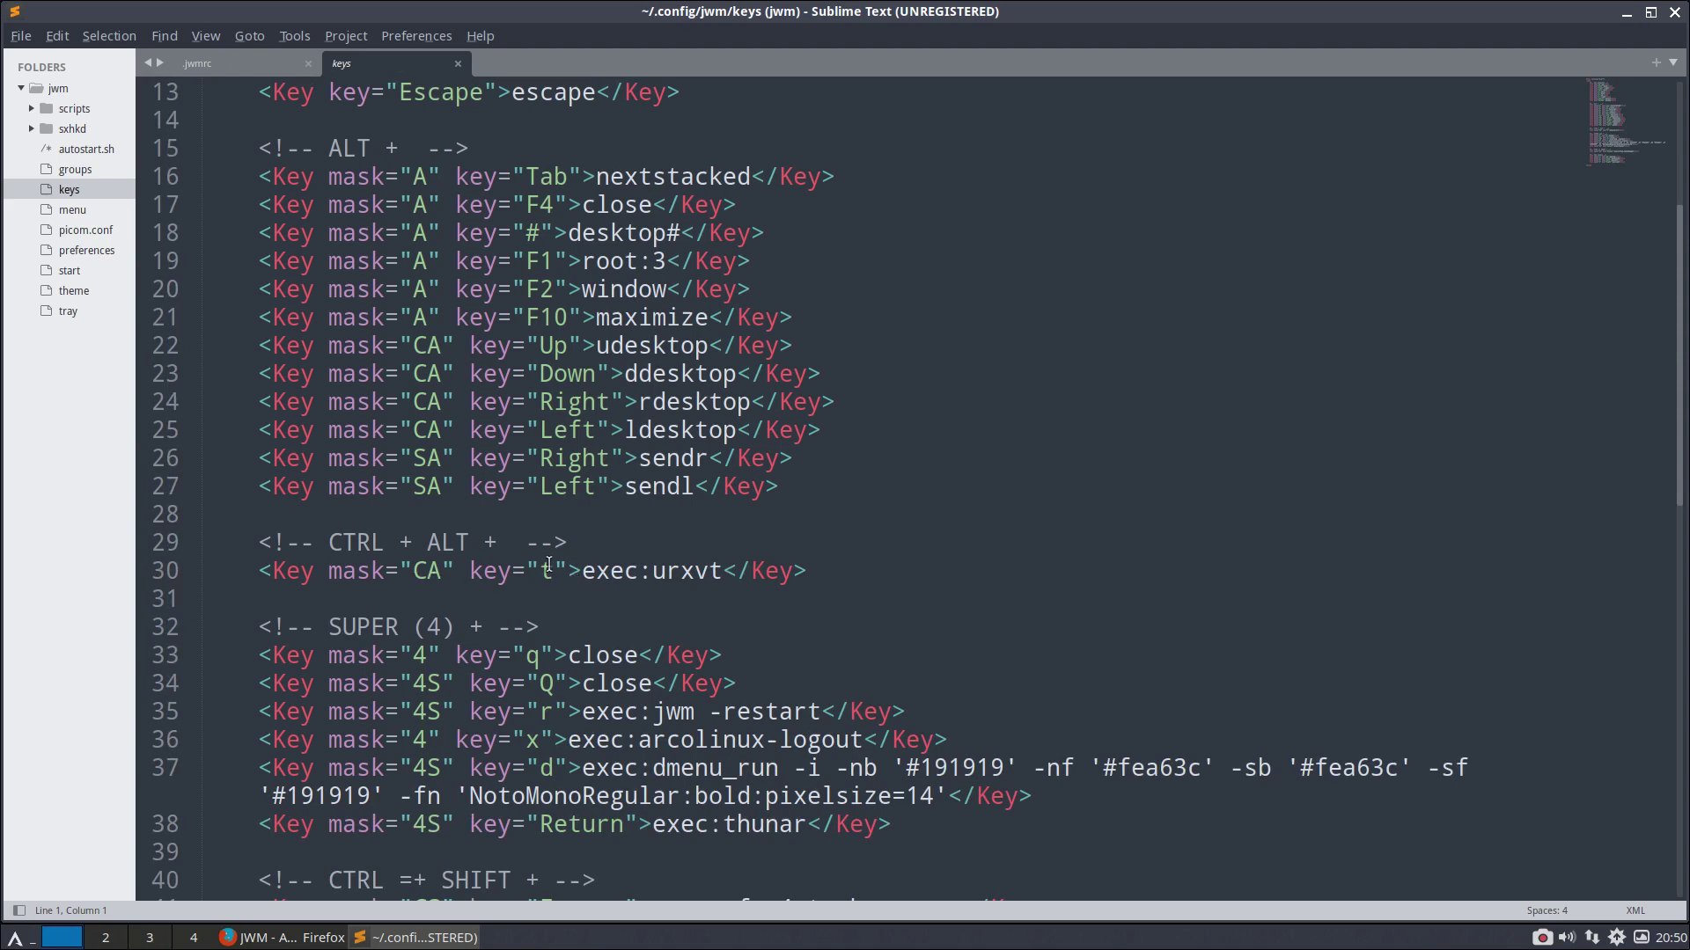
Step: Test the Ctrl+Alt+T terminal binding and highlight its line 30 entry
key("ctrl+alt+t")
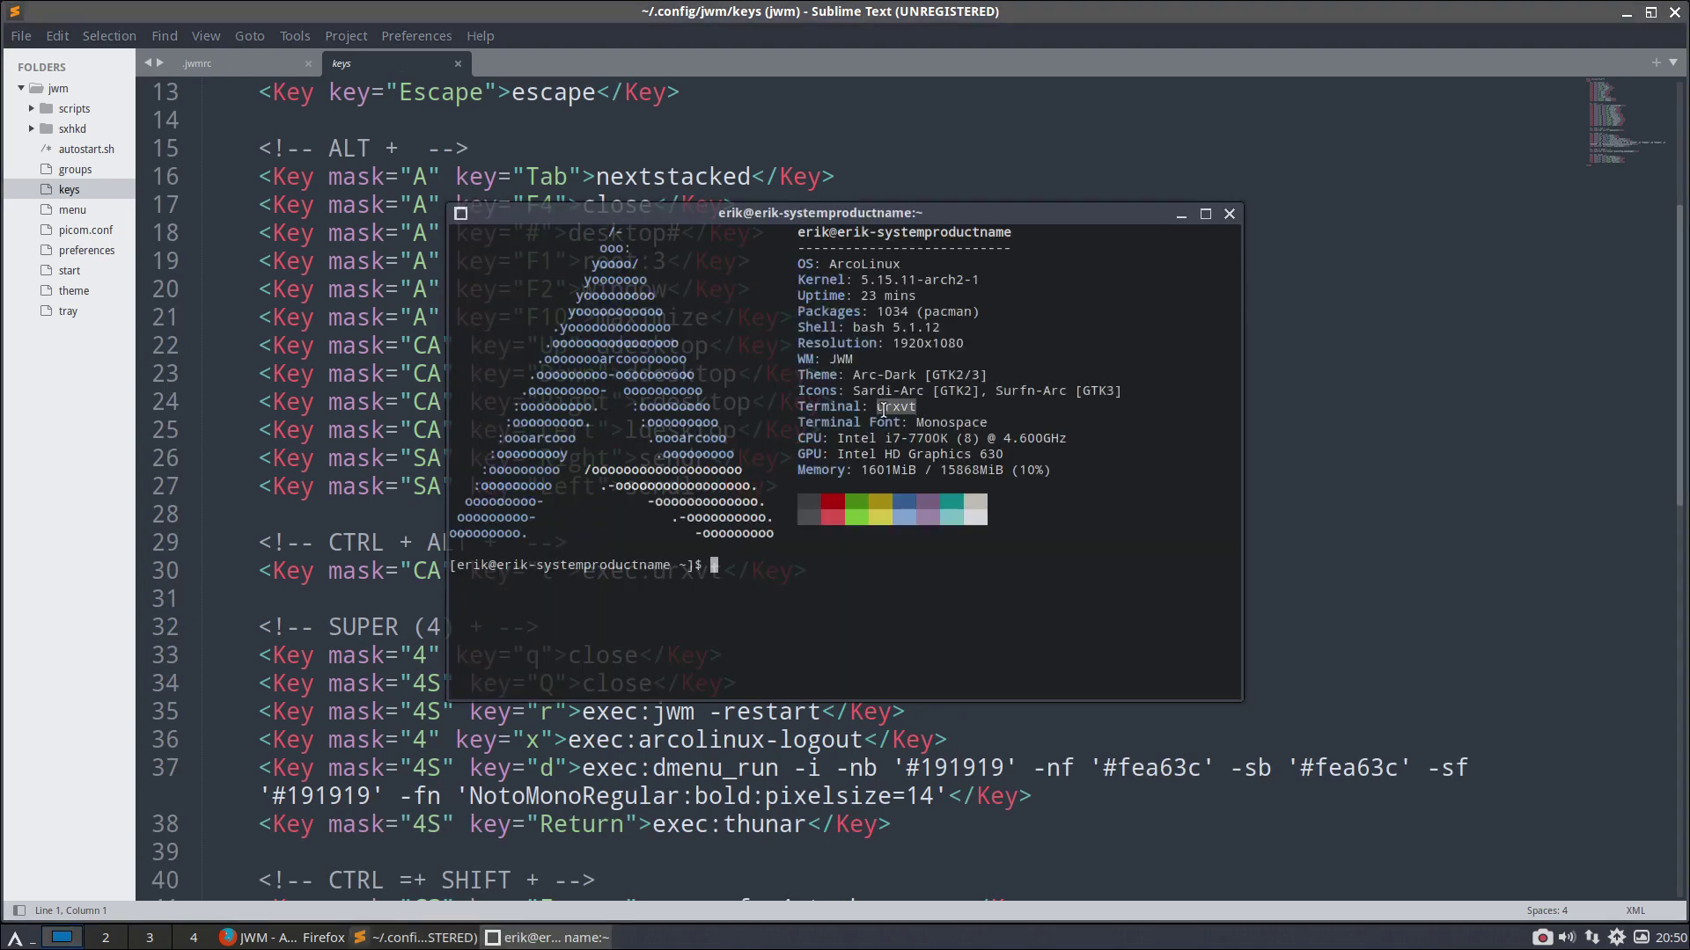
left_click(1230, 214)
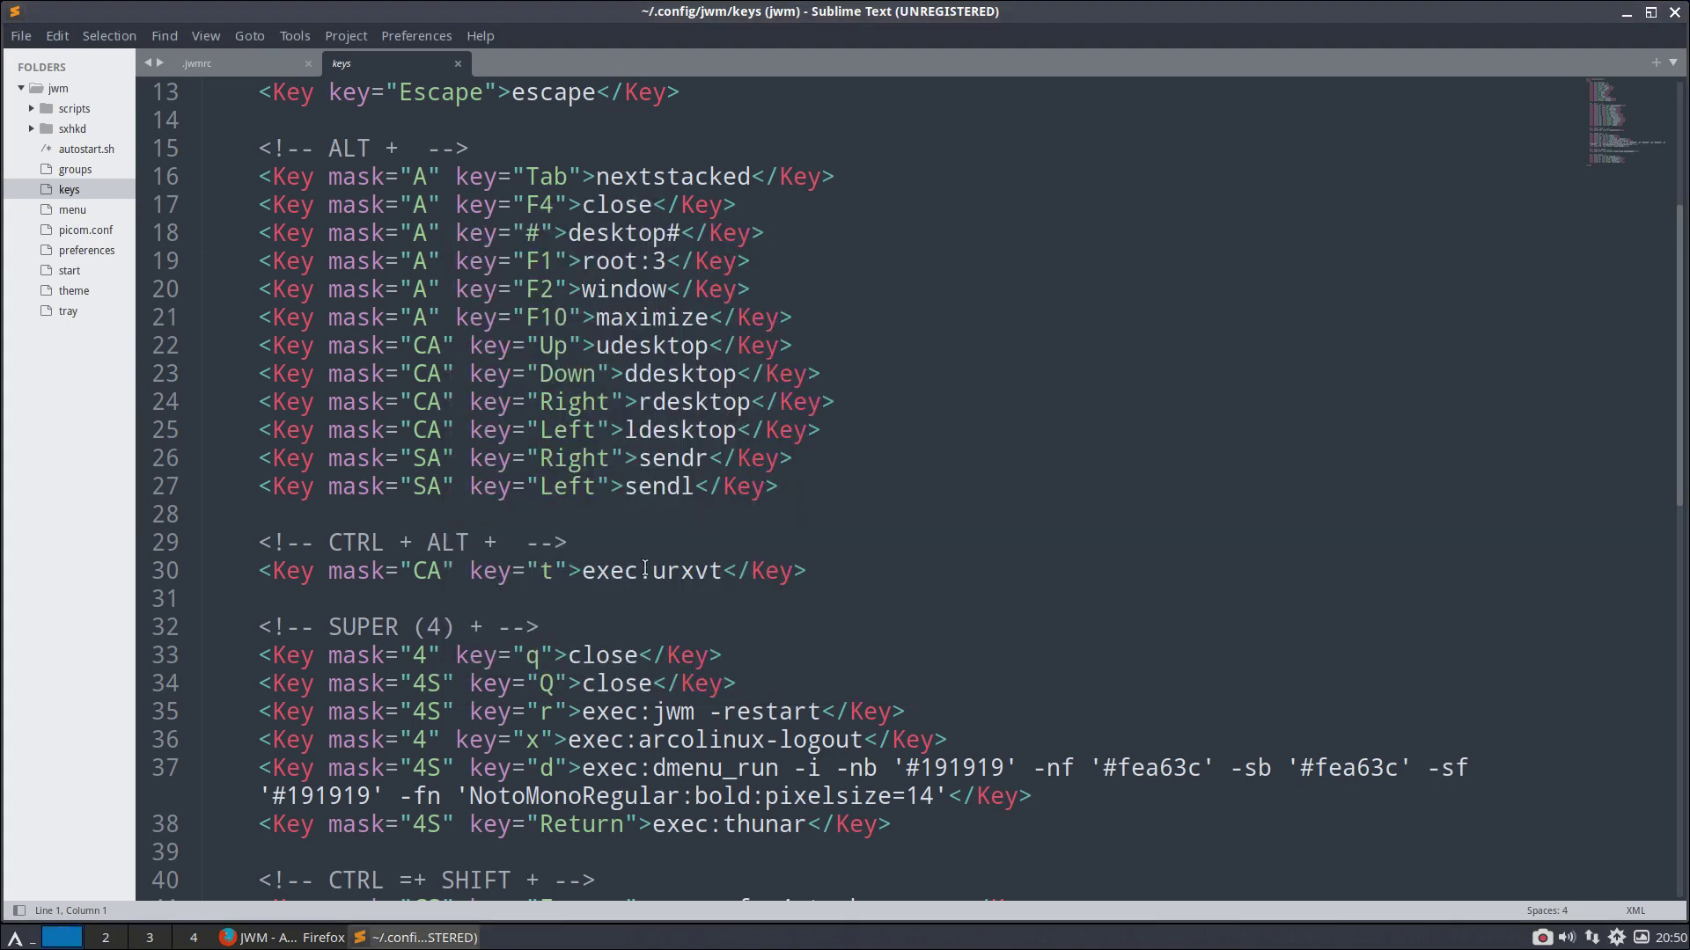
left_click_drag(781, 570, 470, 572)
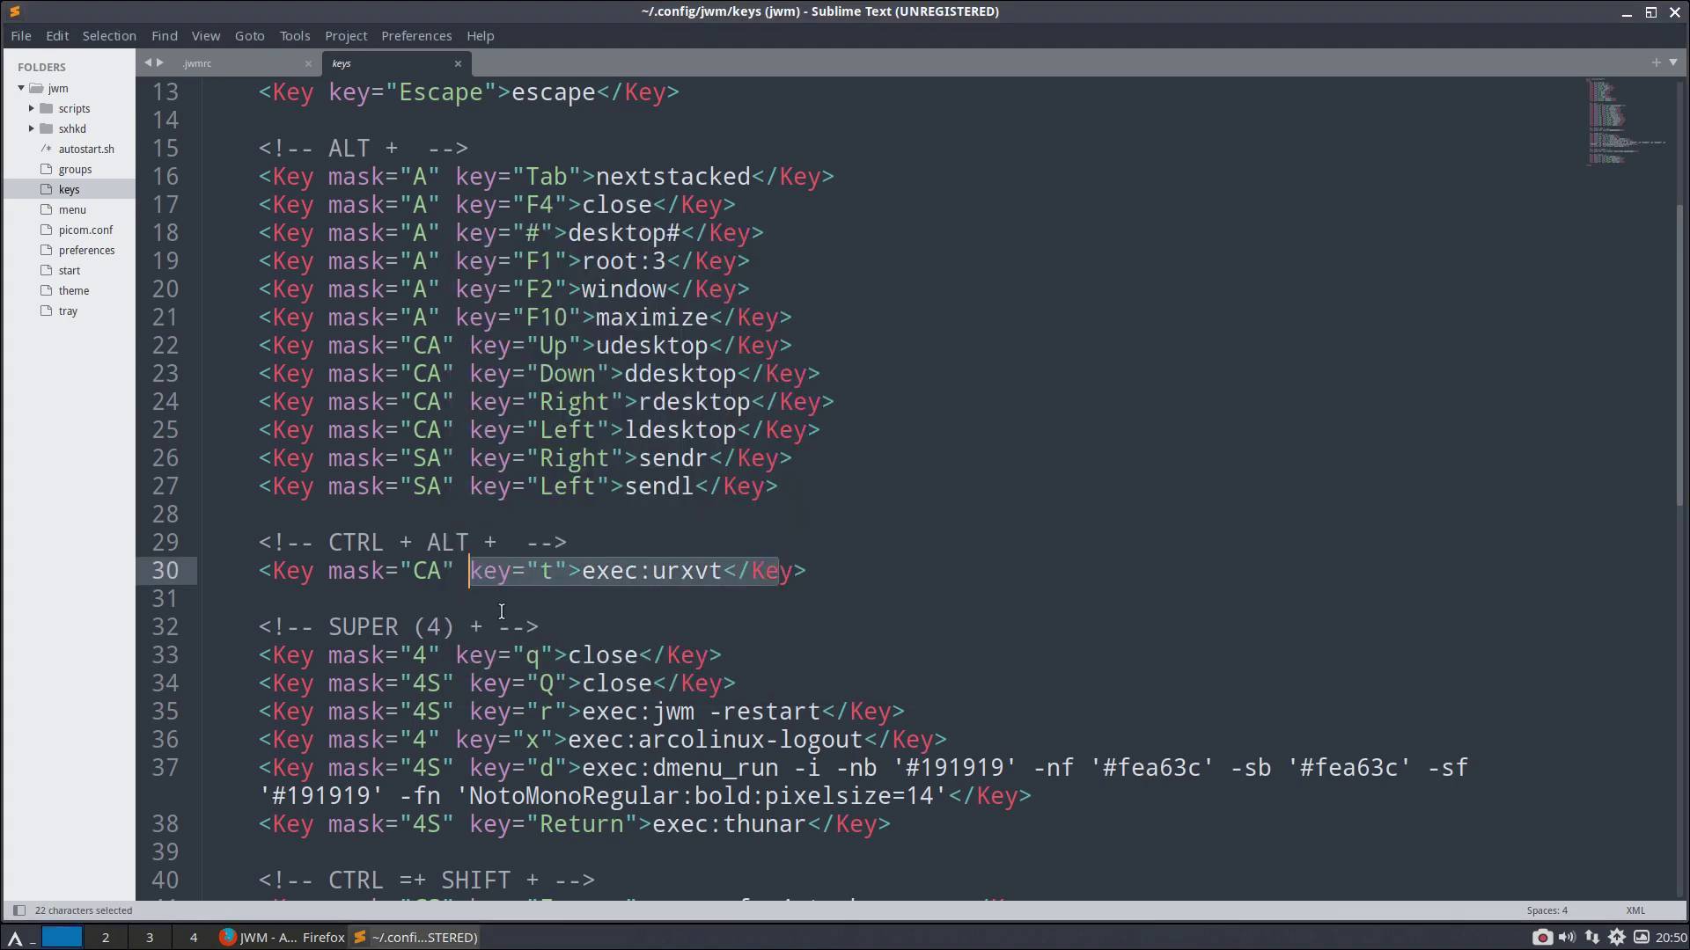
scroll(479, 572, "down", 1)
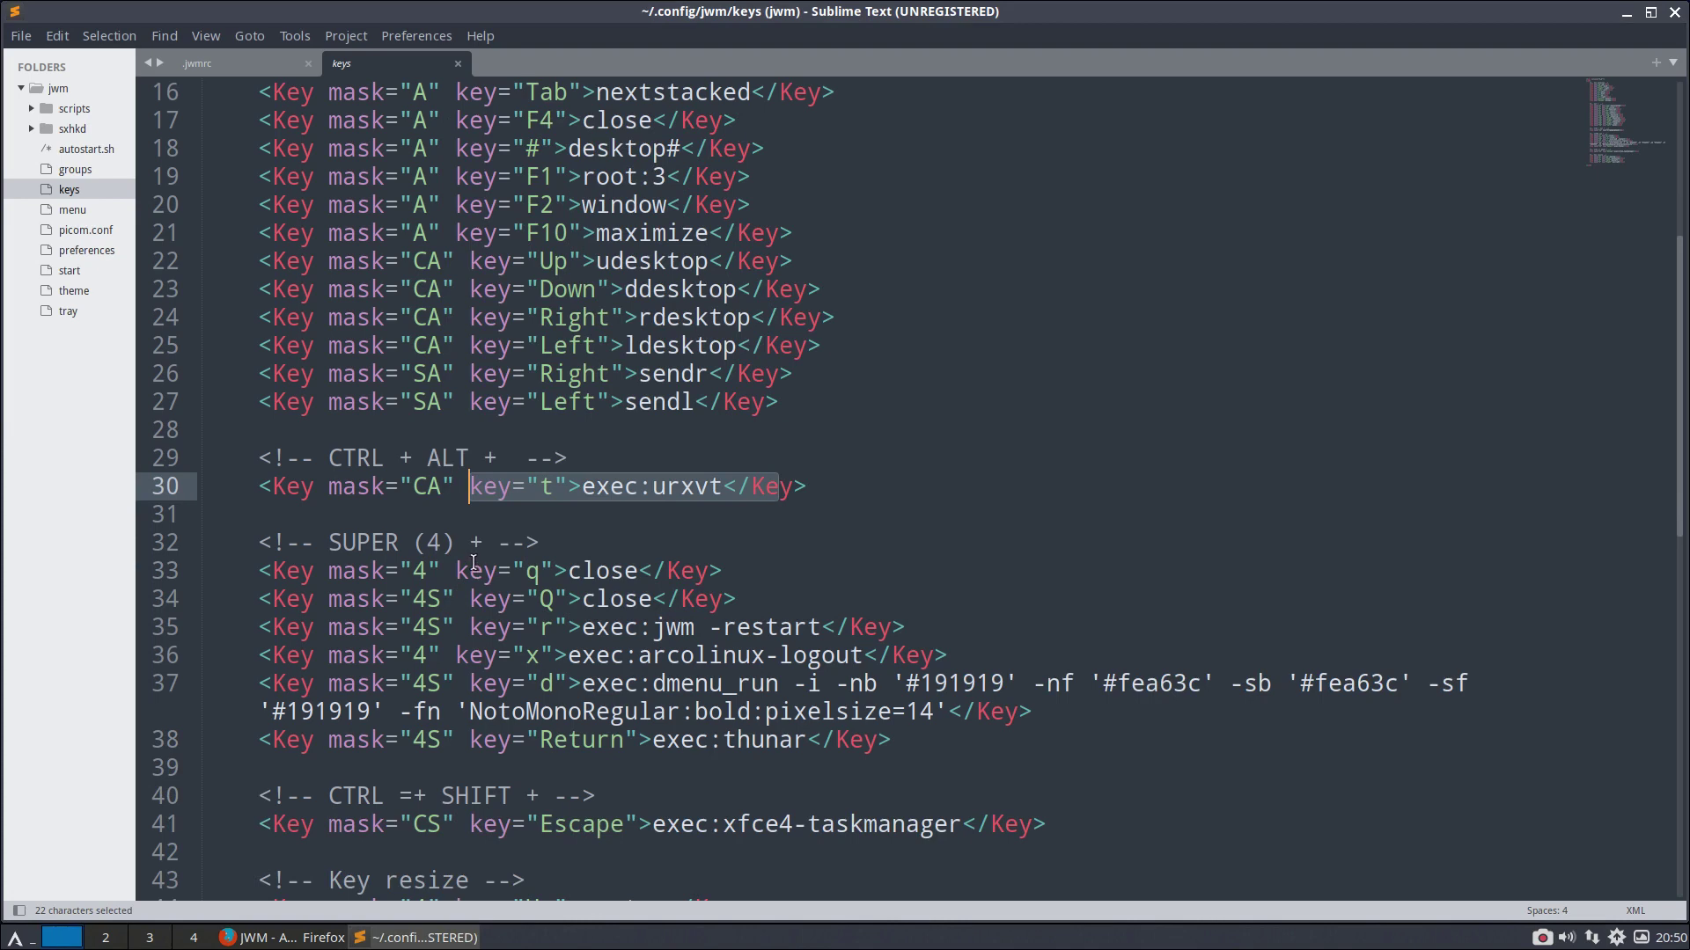
scroll(476, 568, "down", 1)
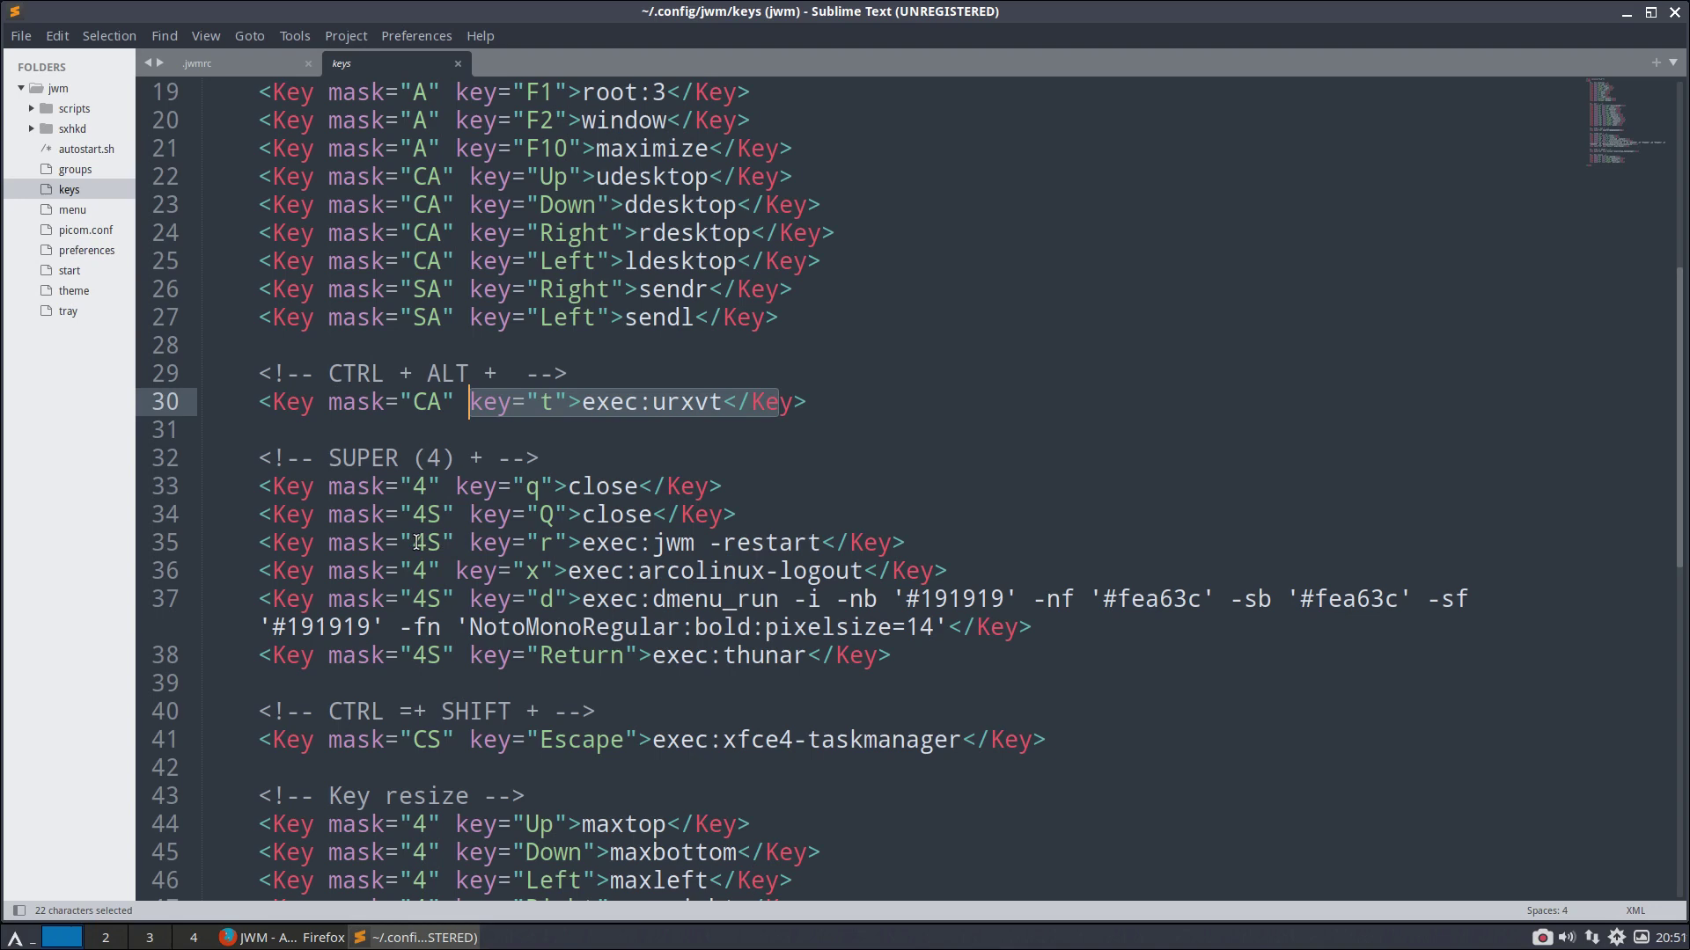
Step: Test the Super+Shift+Return file manager and Super+Return terminal bindings, then close the windows
key("super+shift+Return")
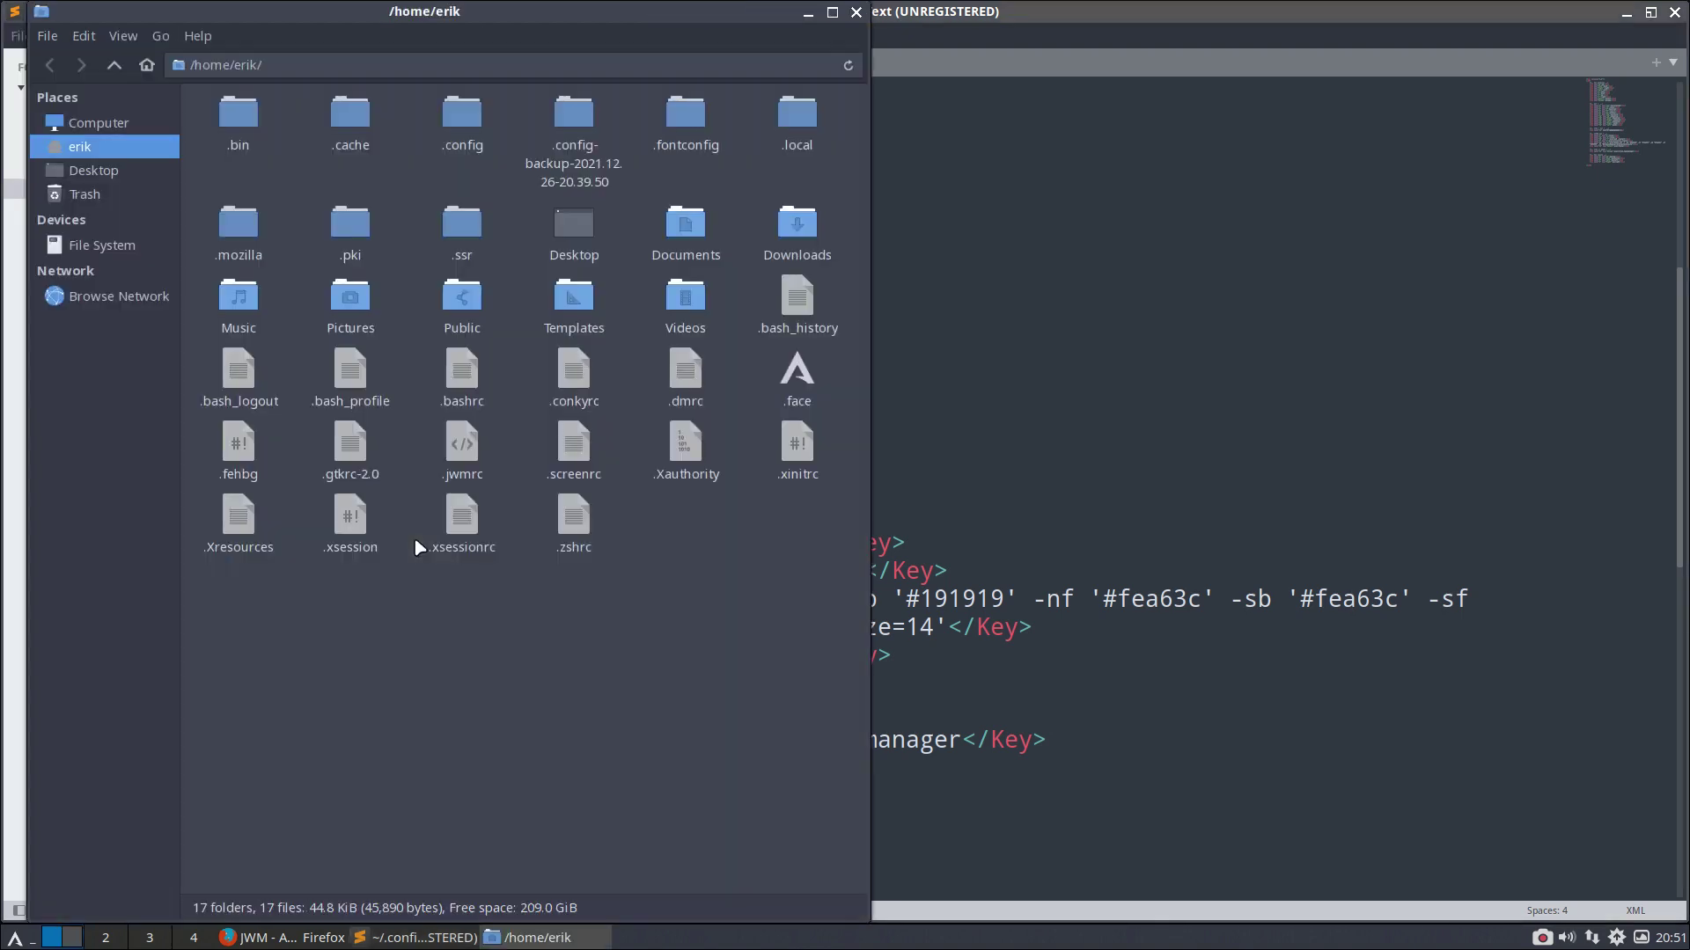
key("super+Return")
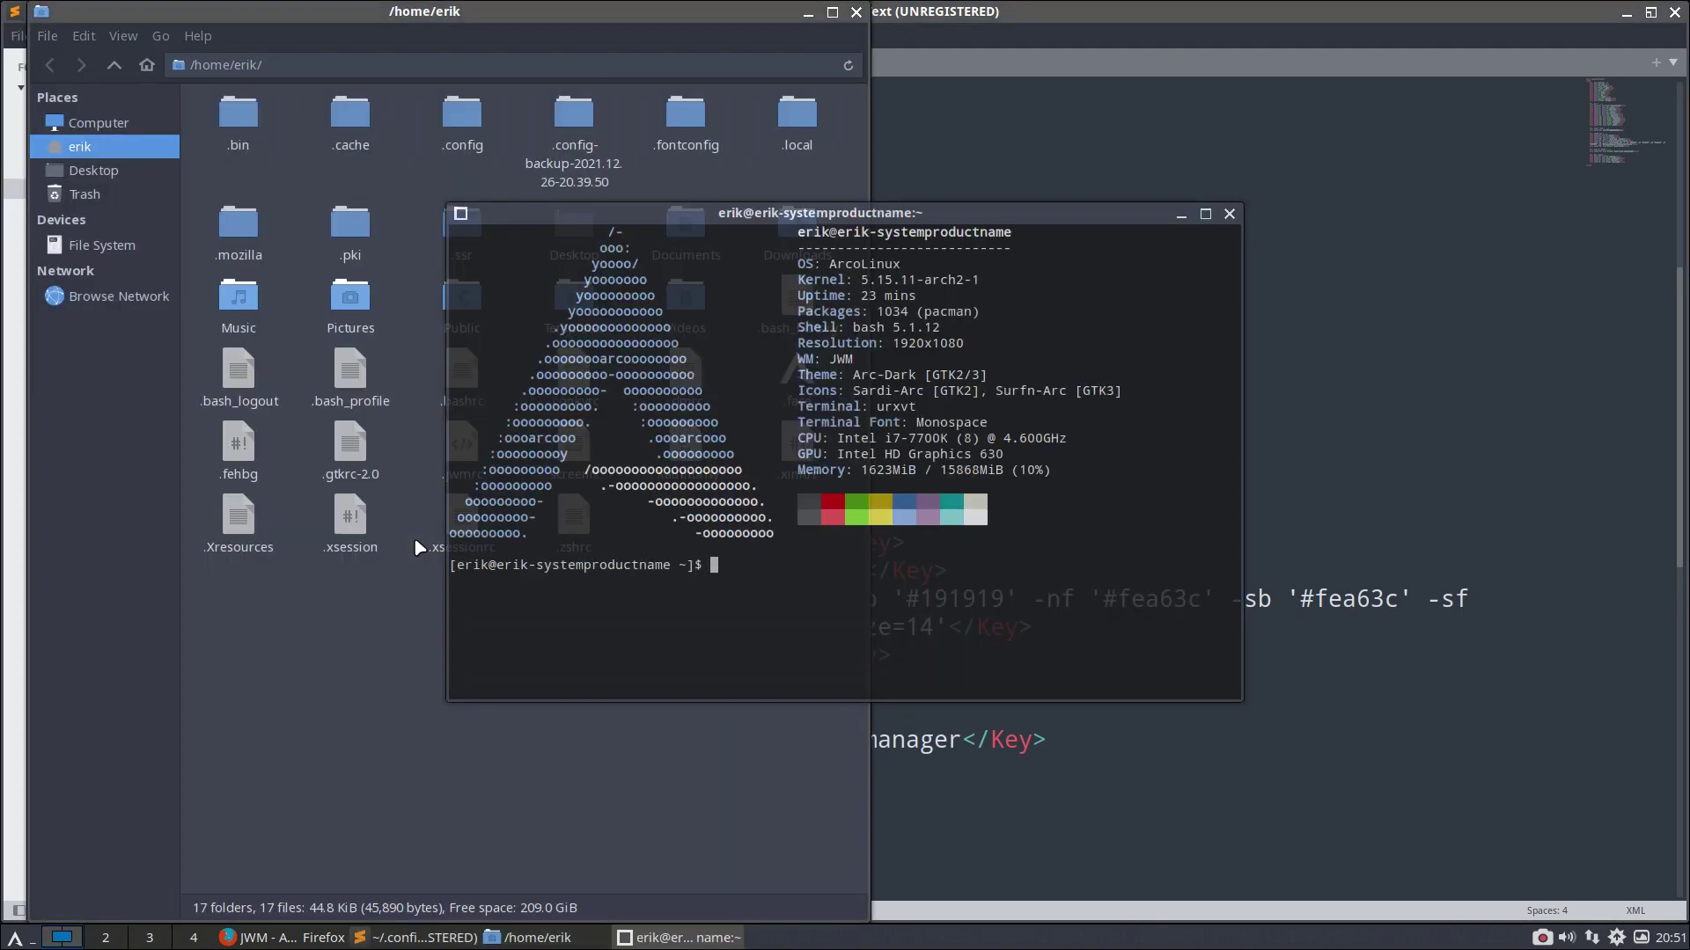
key("super+Return")
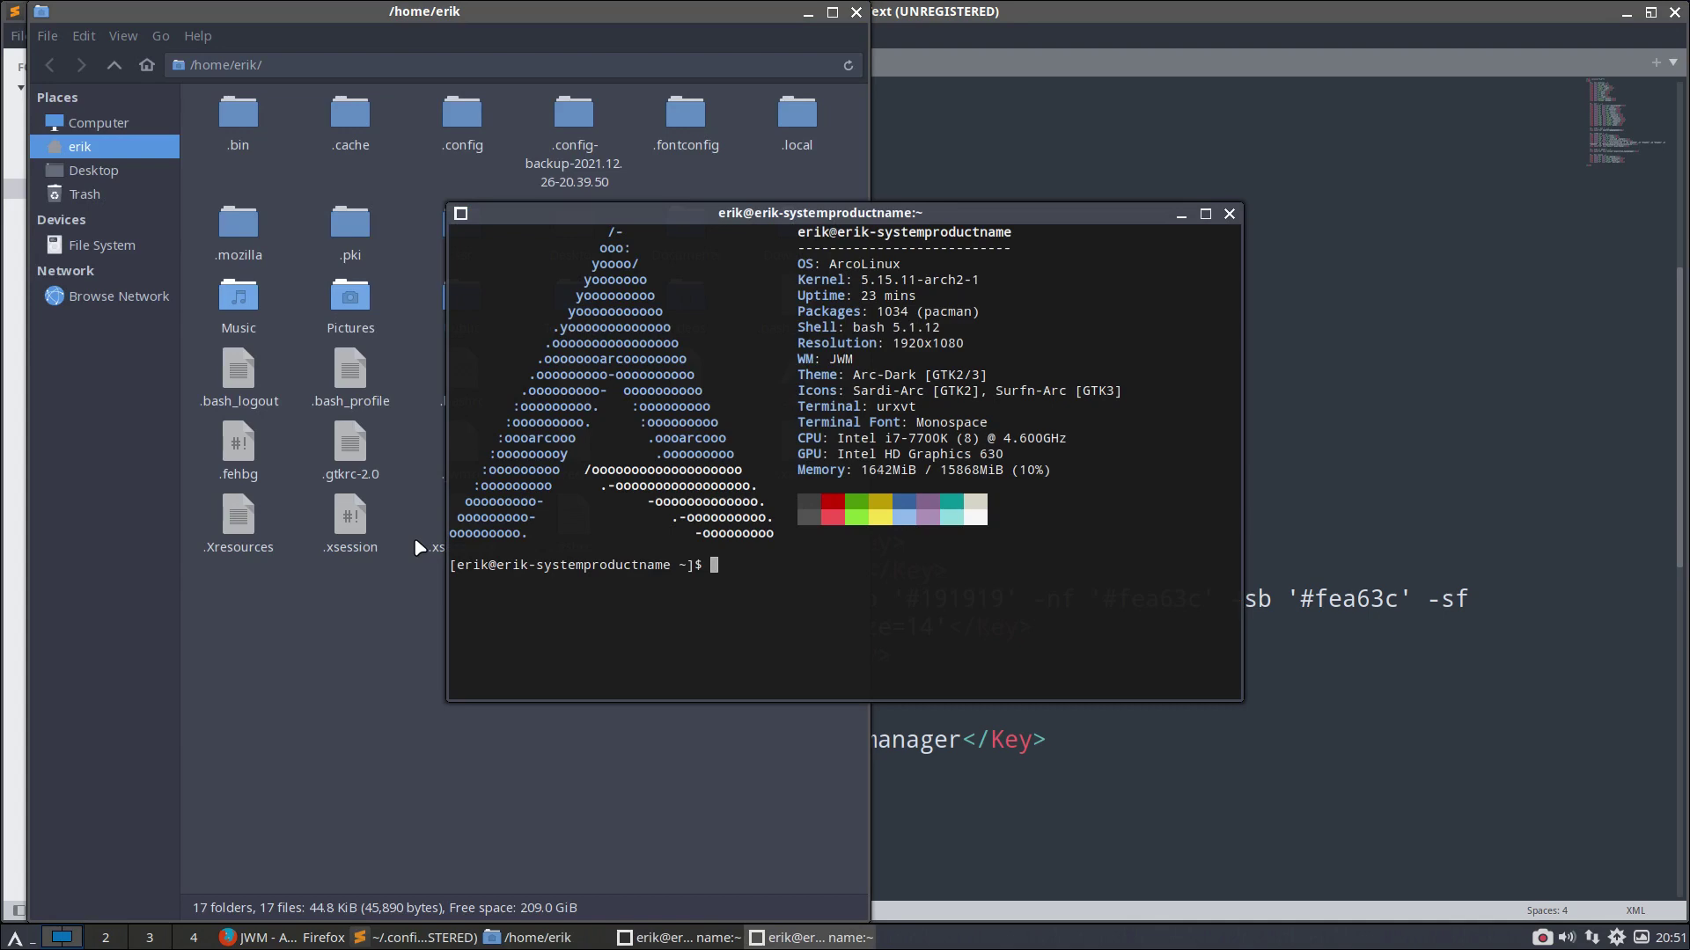
key("super+q")
key("super+q")
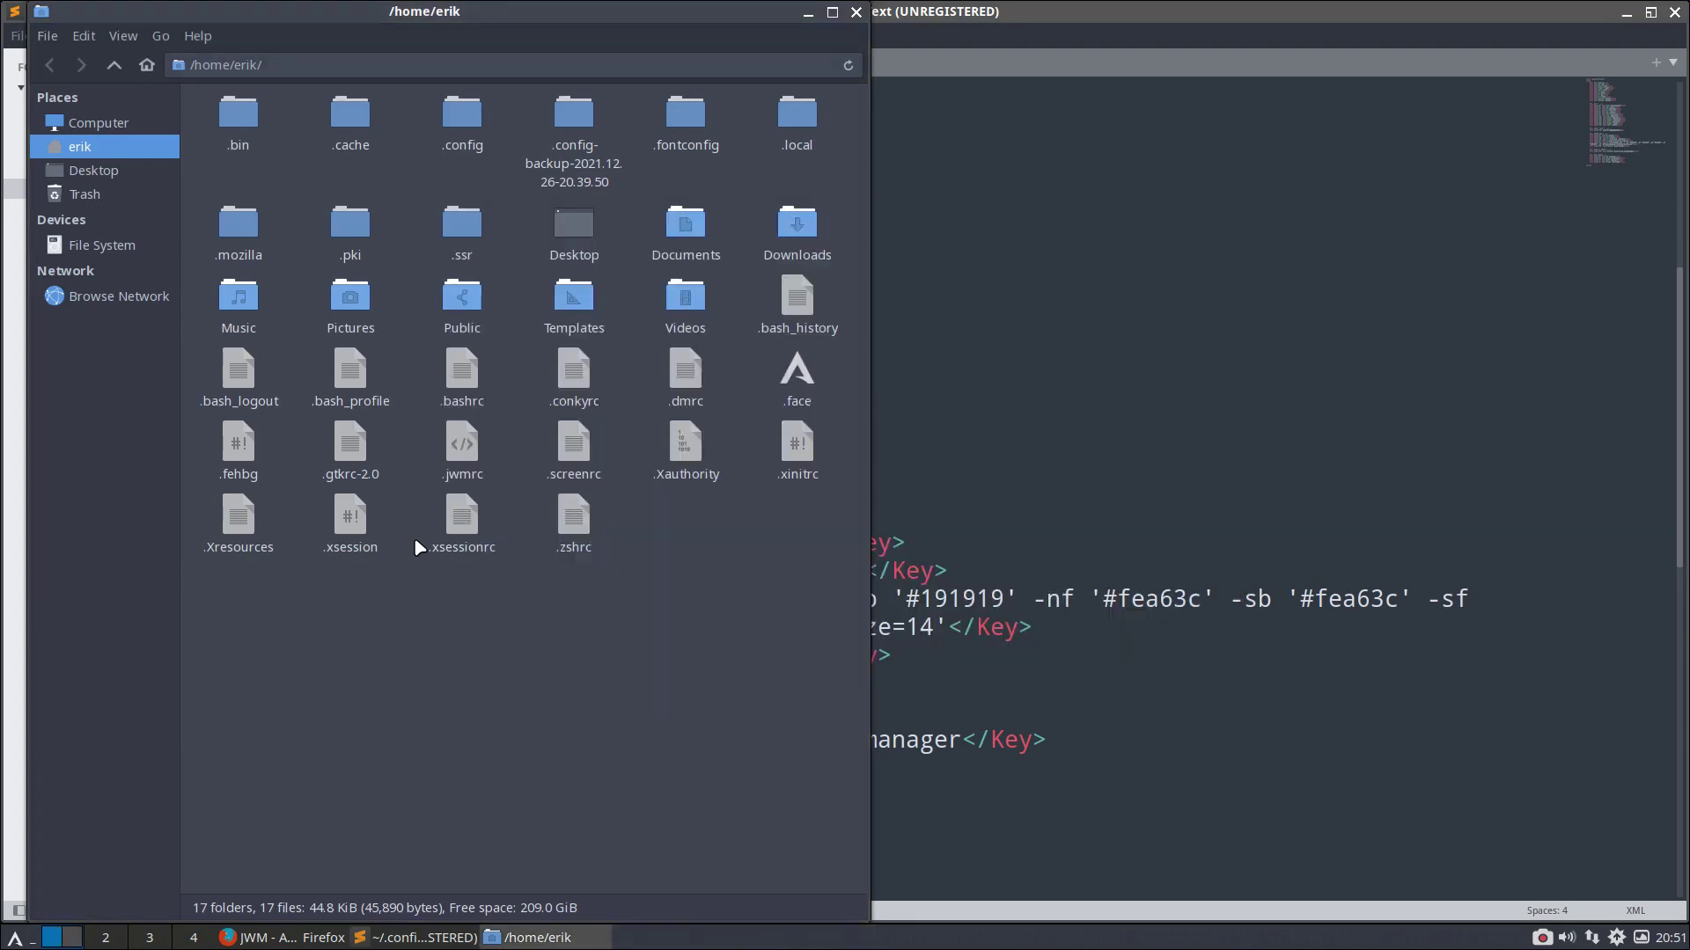
left_click(855, 12)
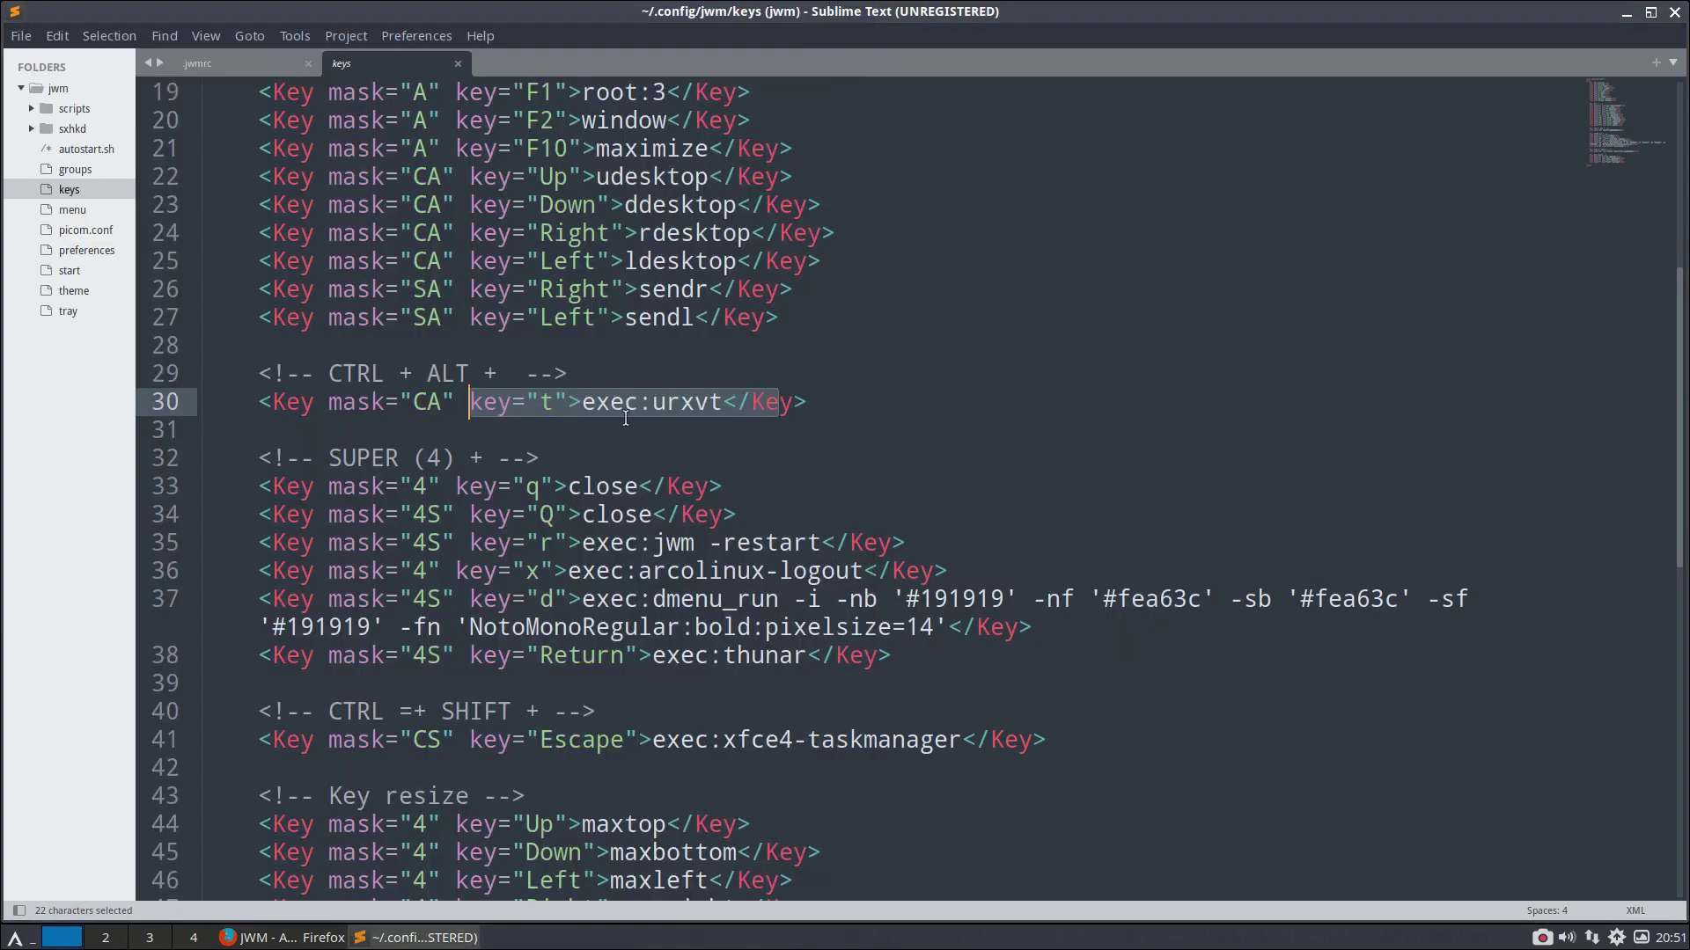
left_click(595, 483)
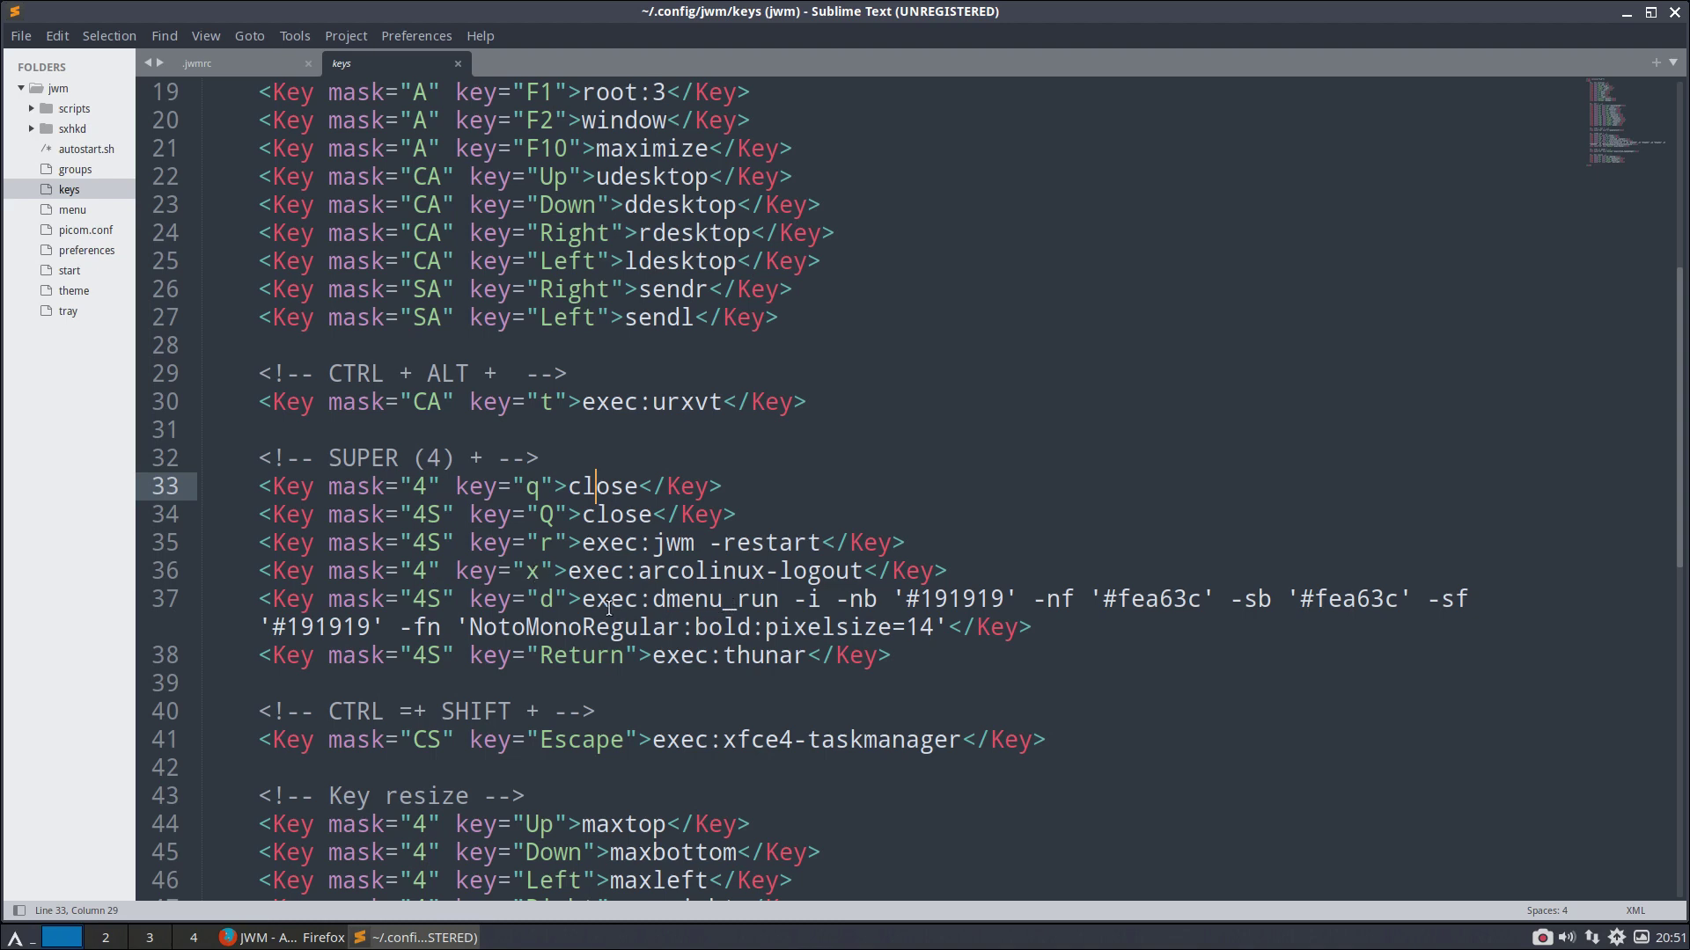
Step: Test the Super+Shift+D dmenu and Ctrl+Shift+Escape task manager bindings
key("super+shift+d")
key("Escape")
scroll(554, 599, "down", 2)
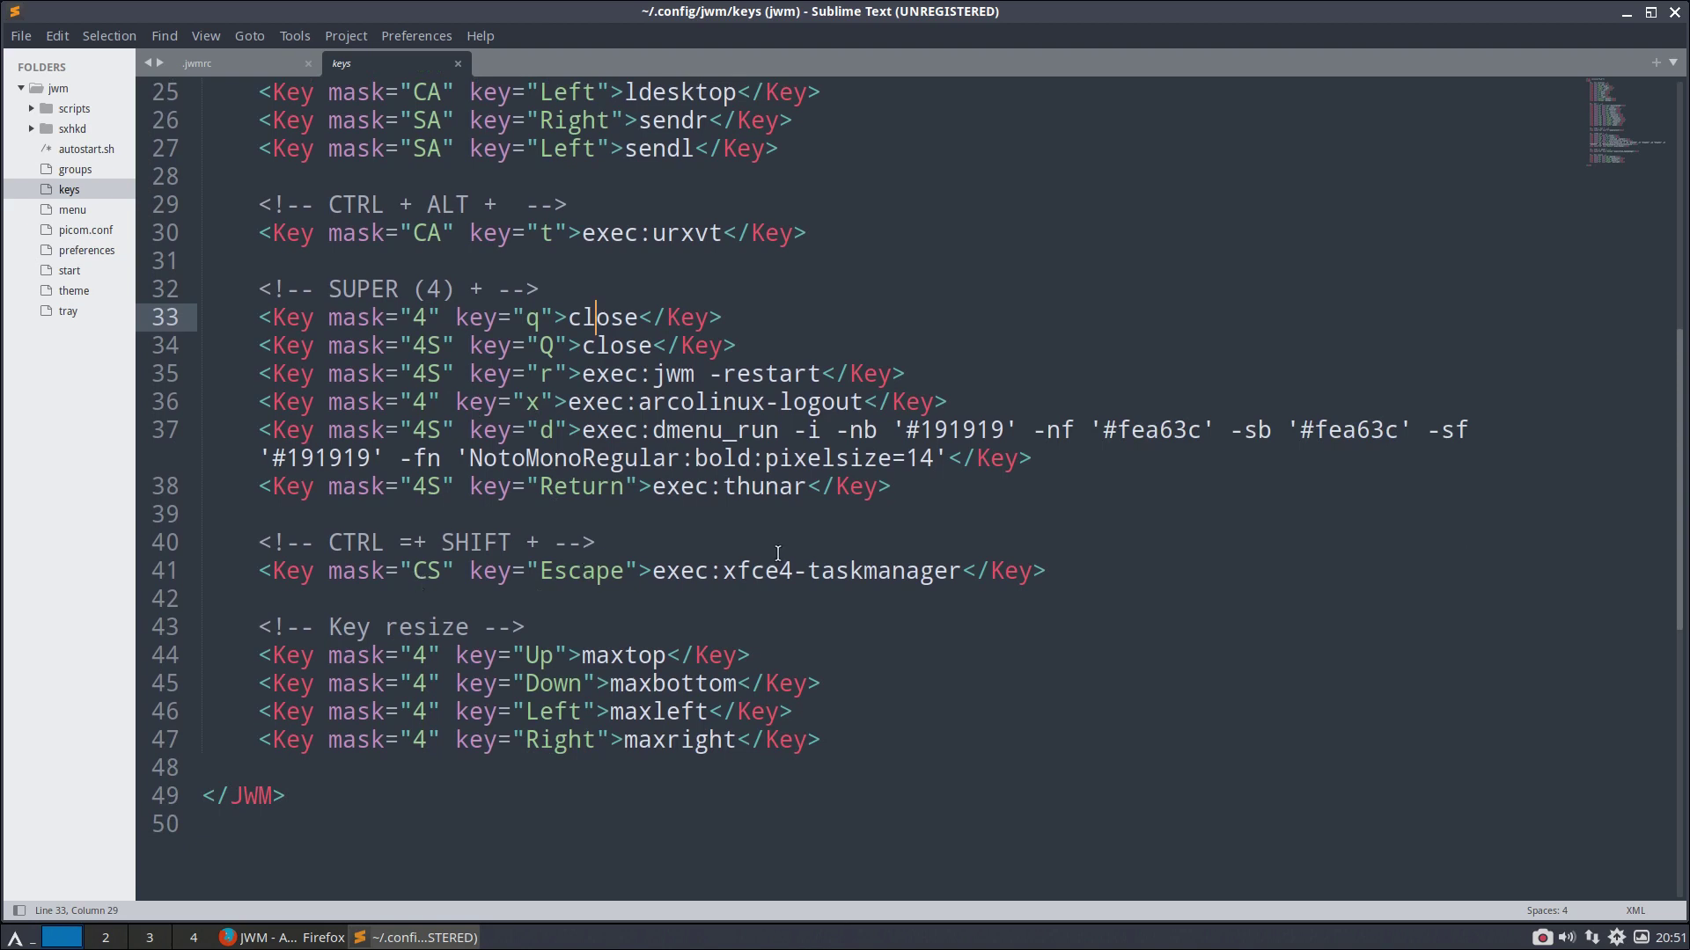
key("ctrl+shift+Escape")
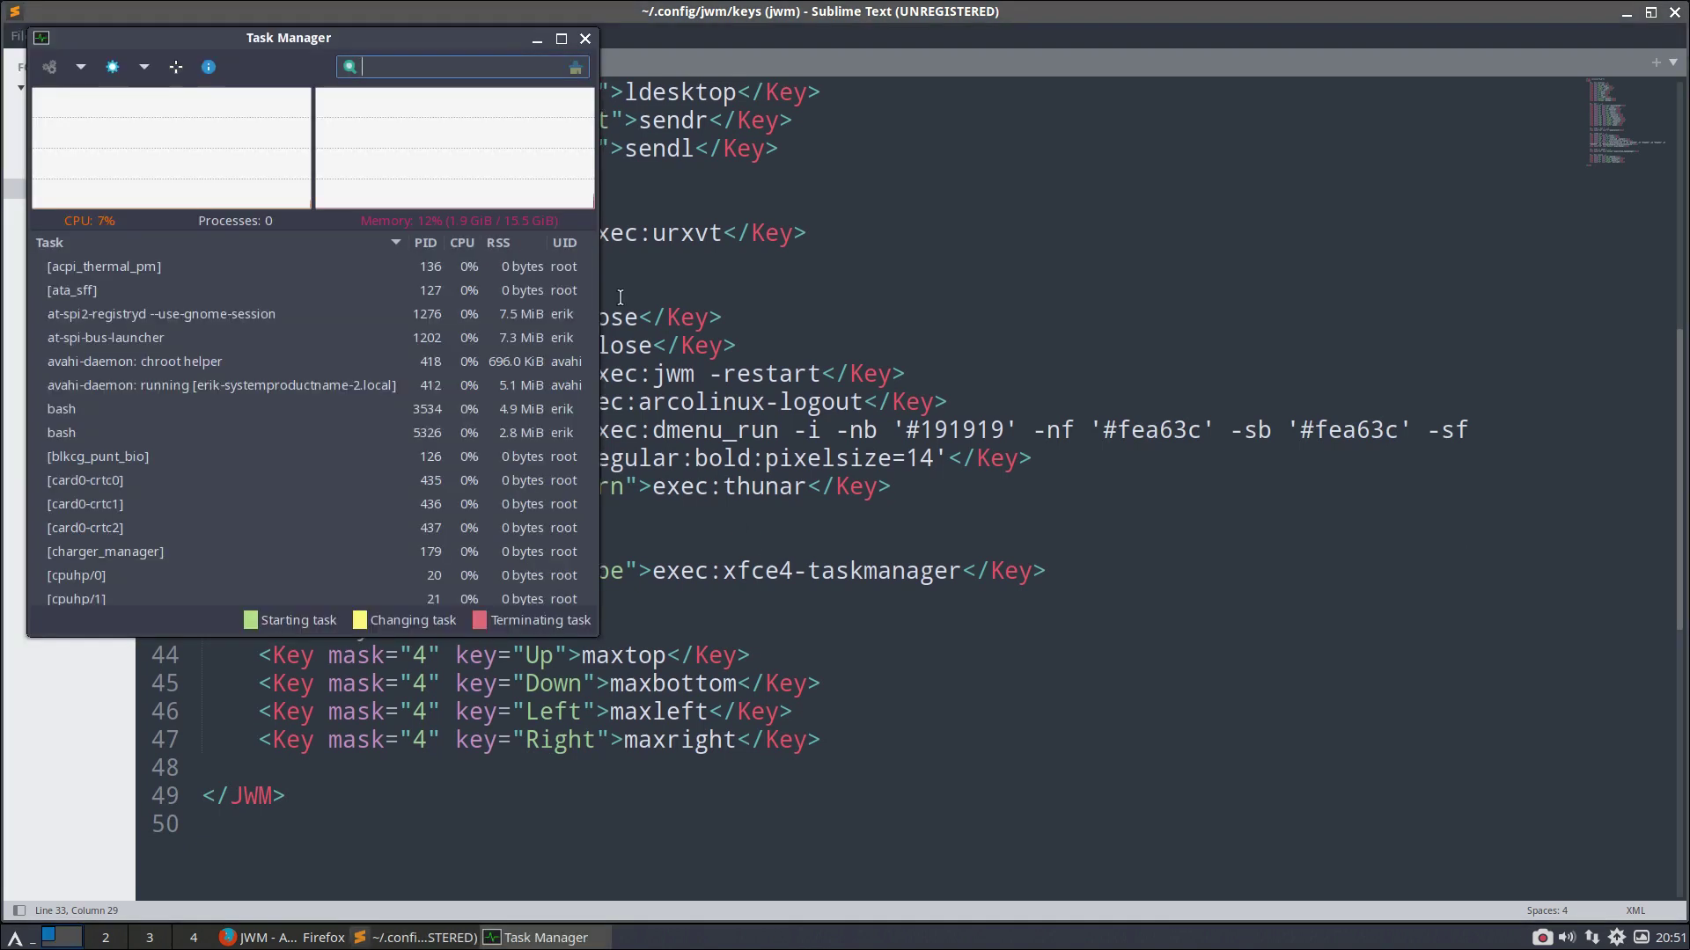
key("super+q")
scroll(523, 416, "down", 2)
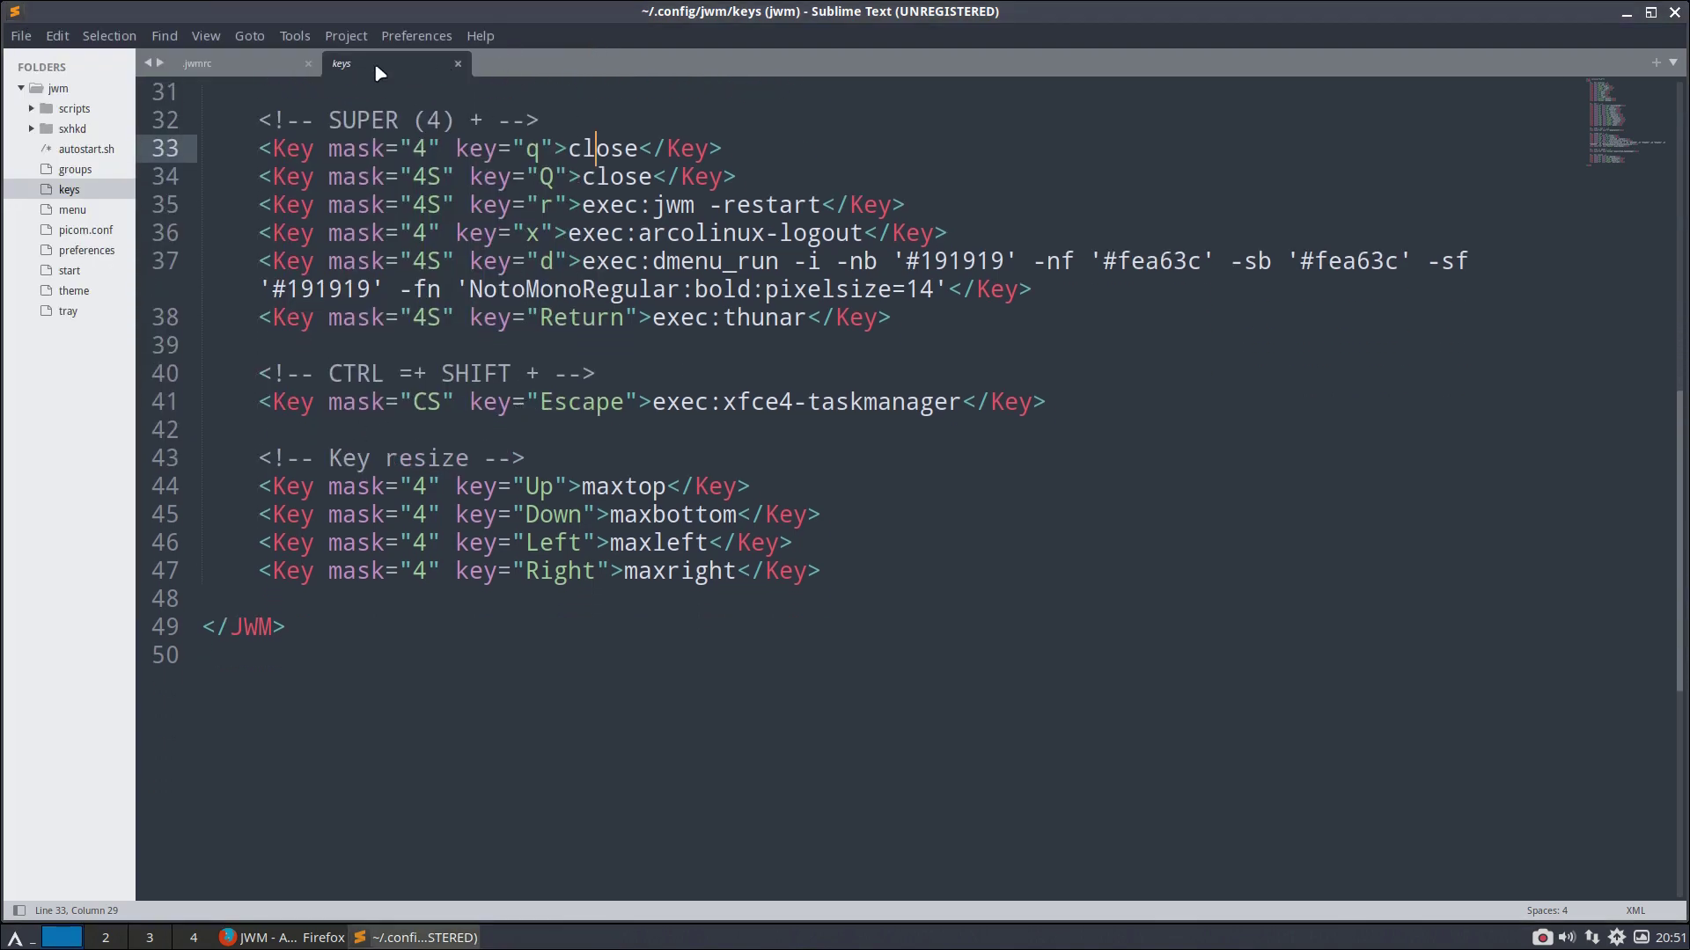
Step: Open the preferences file, review its feh wallpaper command on line 6, and return to .jwmrc
left_click(262, 62)
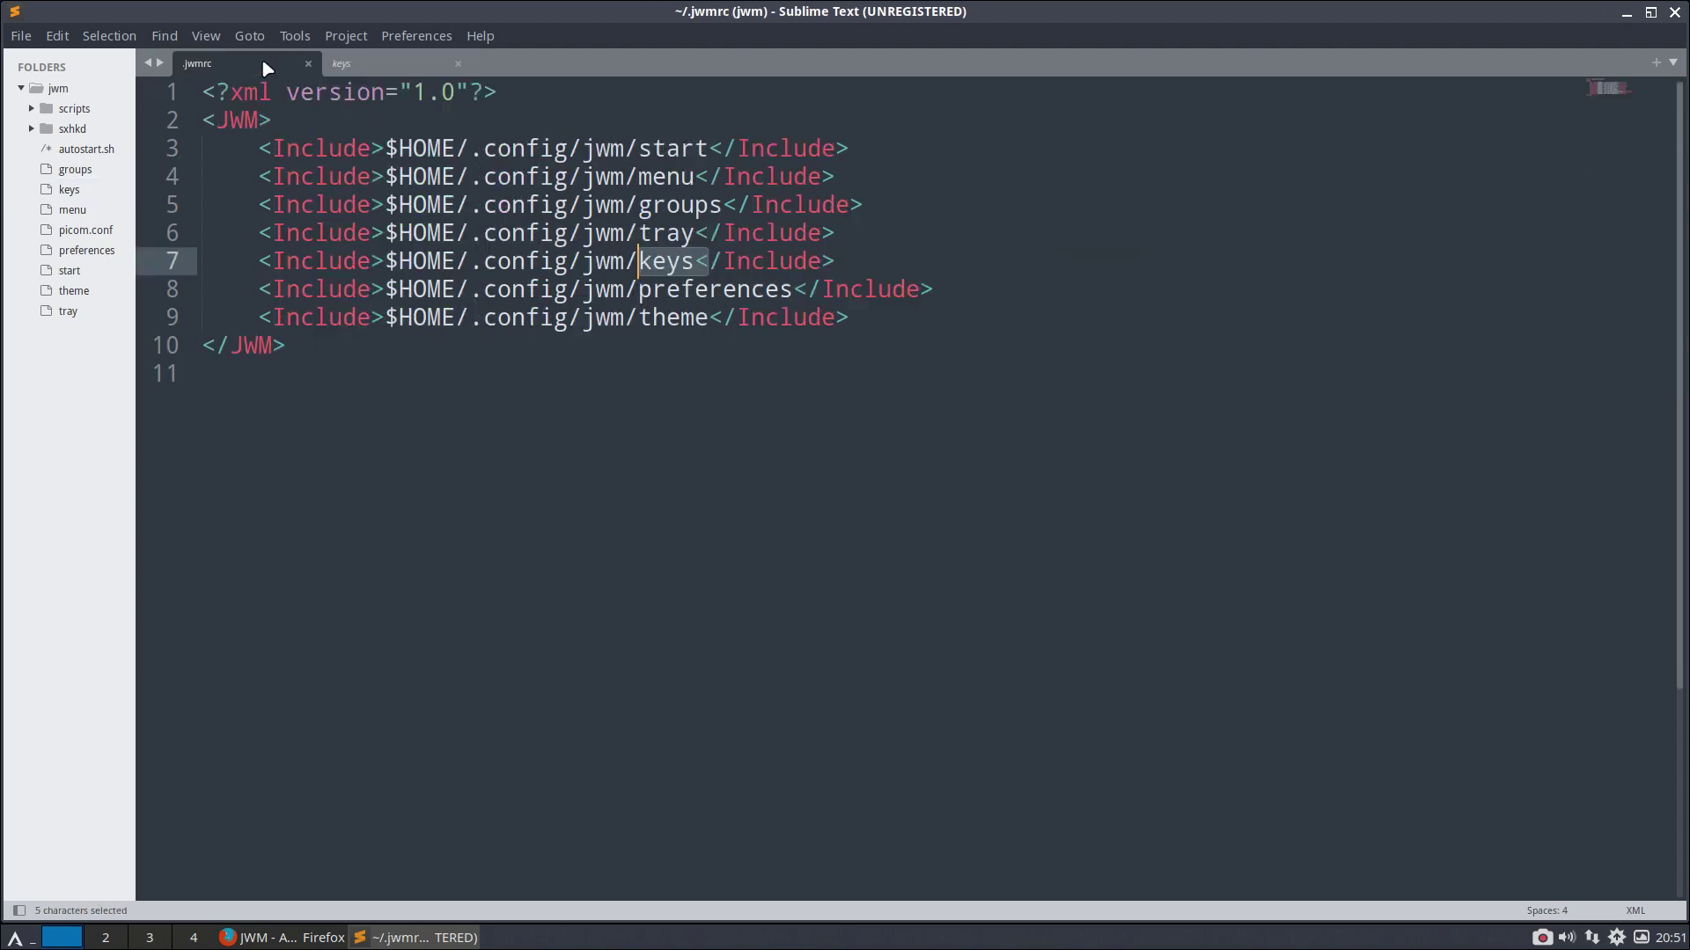
left_click(685, 292)
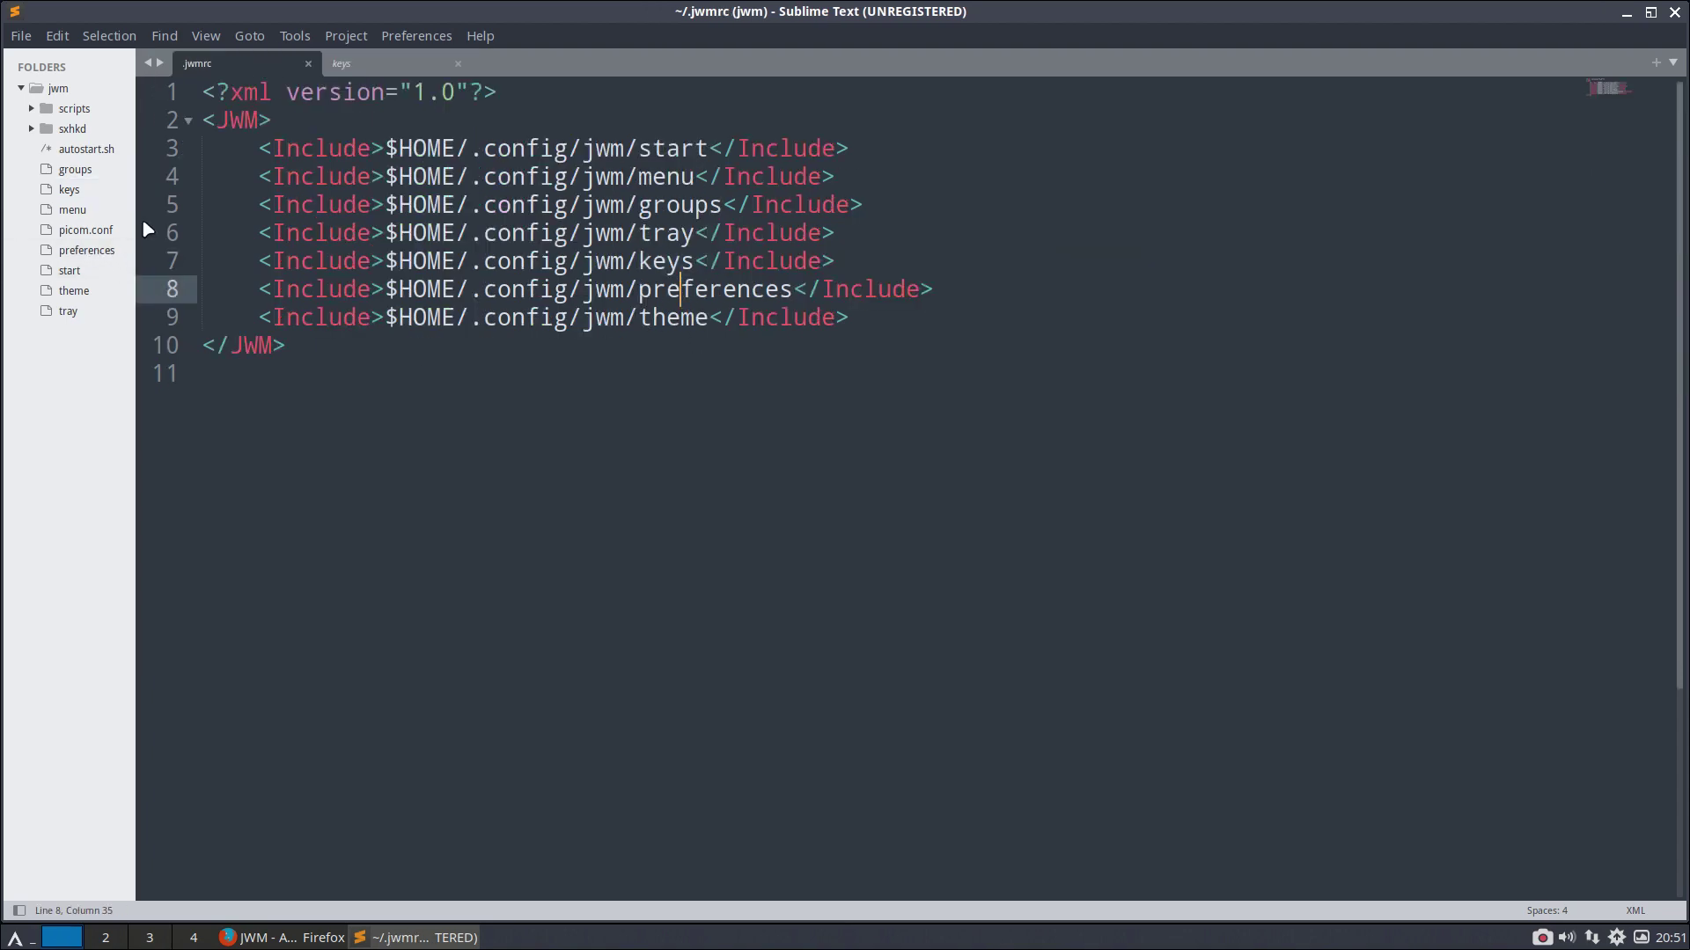
left_click(100, 253)
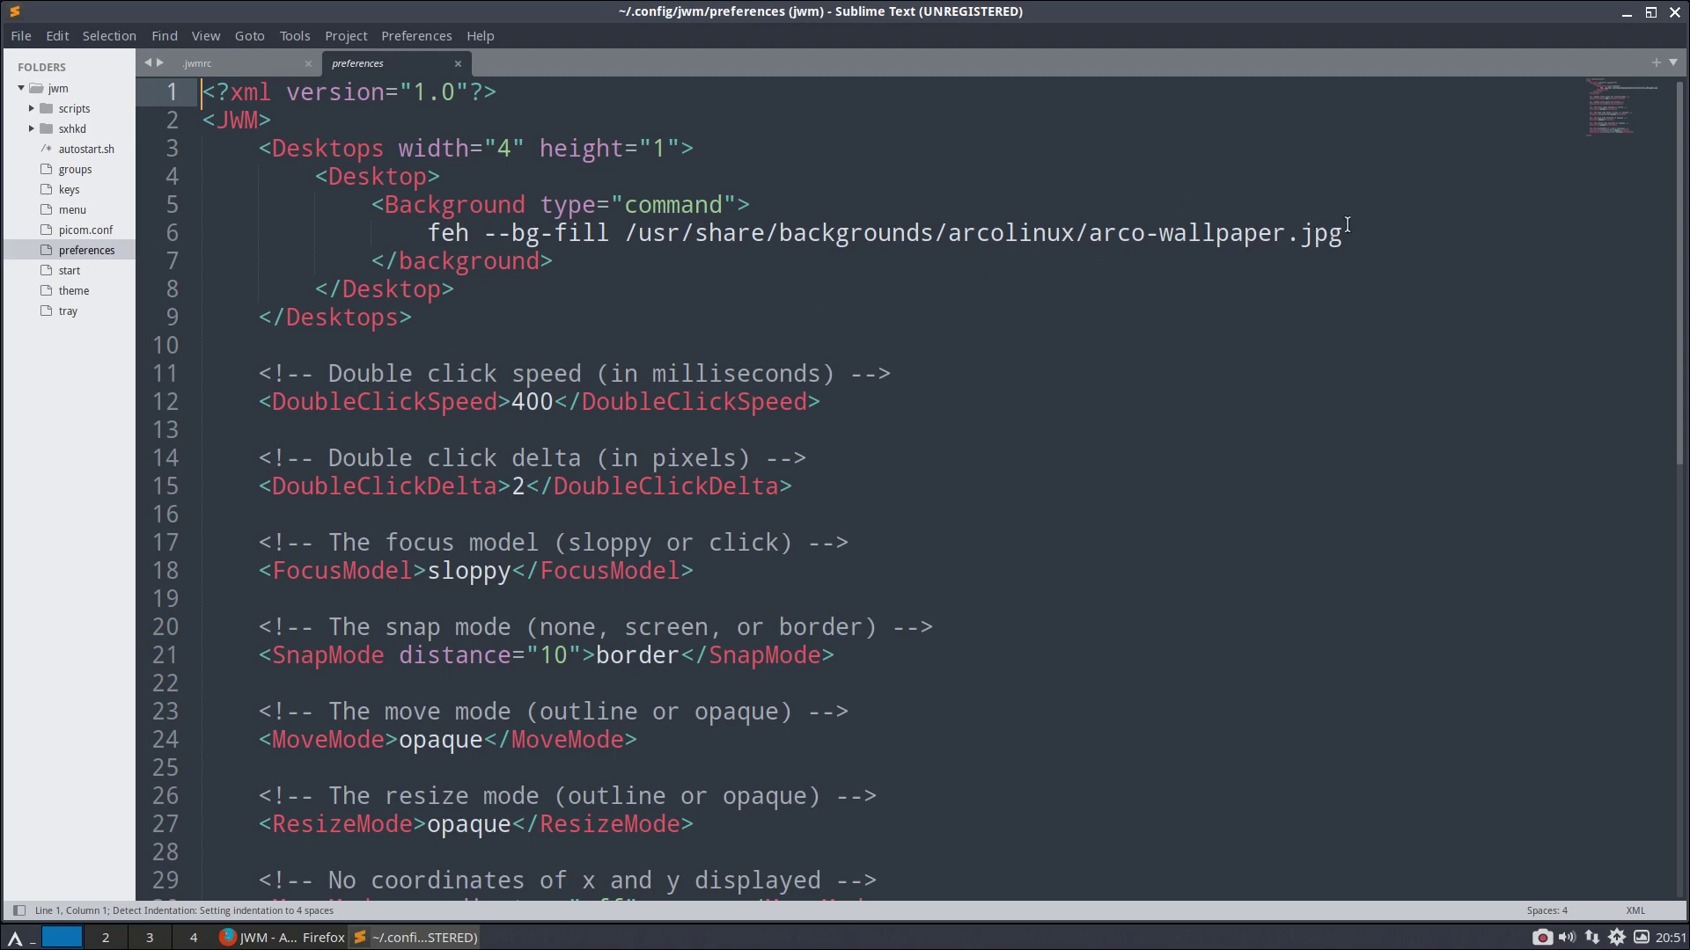
left_click_drag(1349, 230, 427, 233)
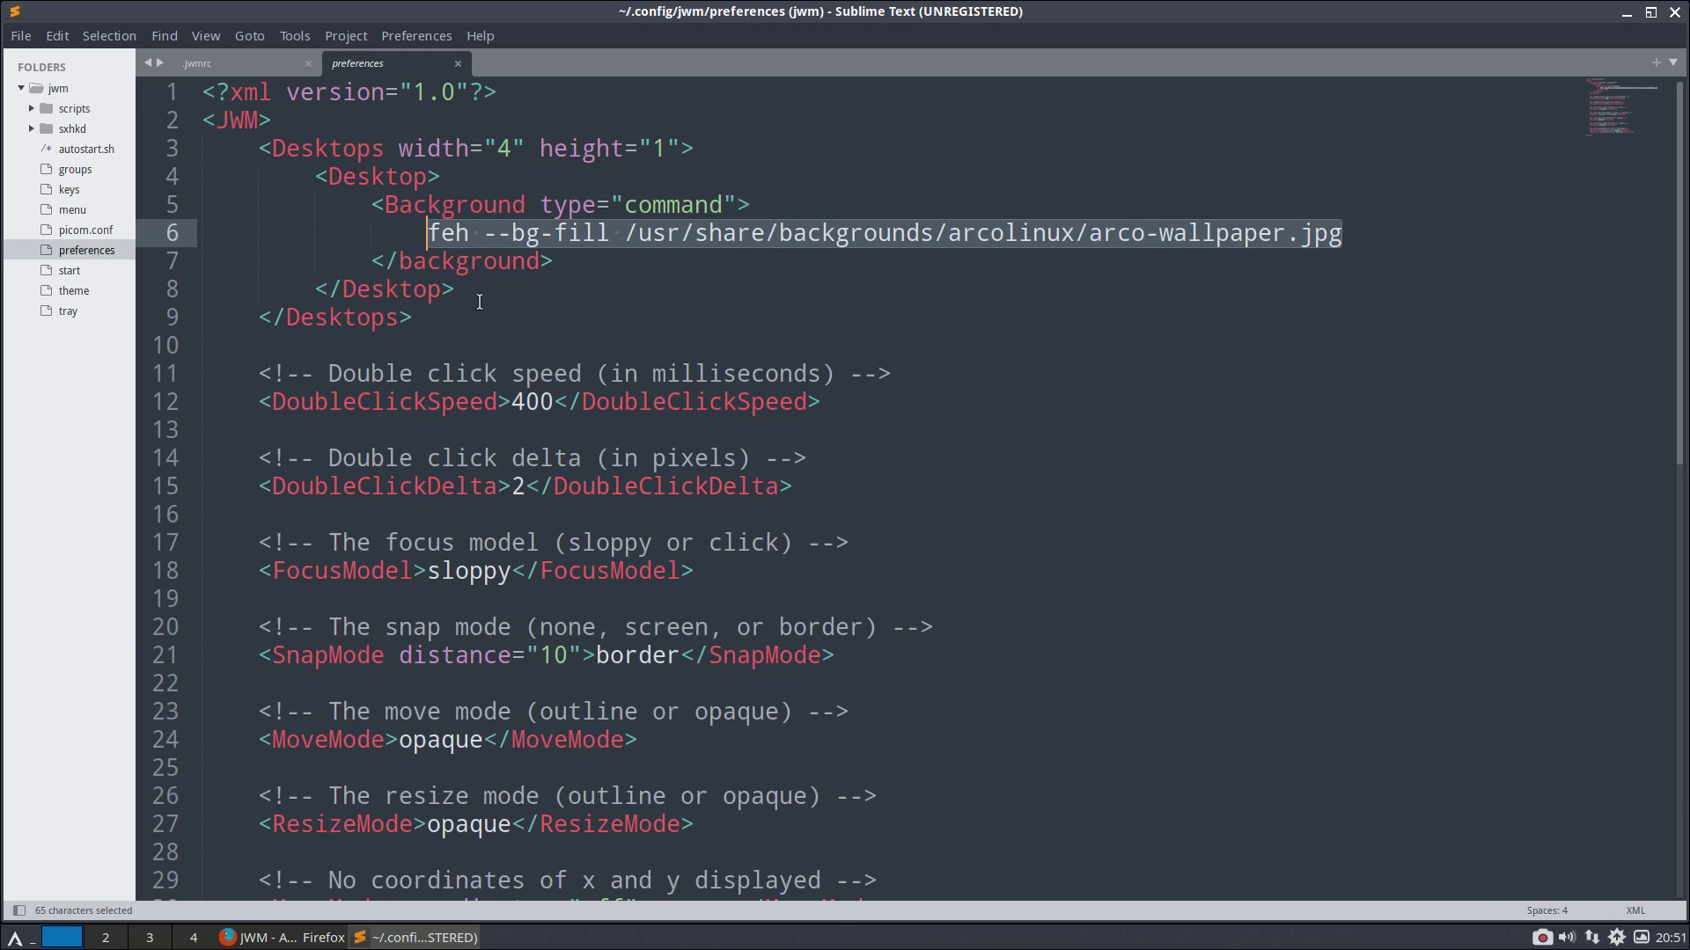
scroll(480, 302, "down", 1)
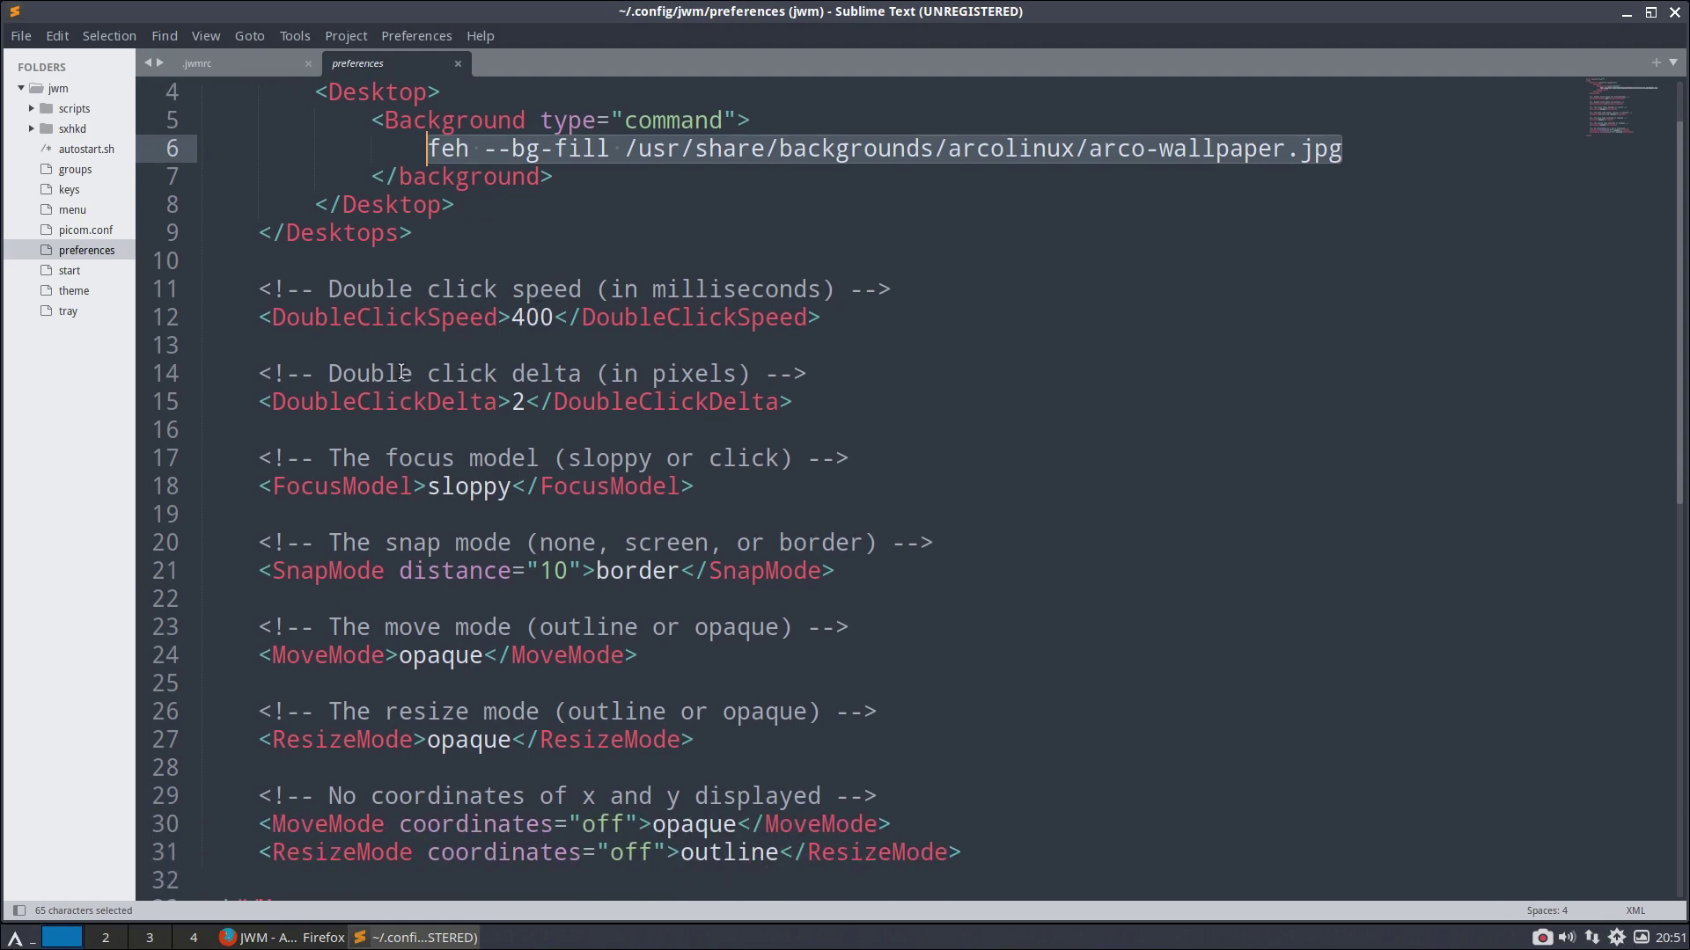
scroll(402, 370, "down", 2)
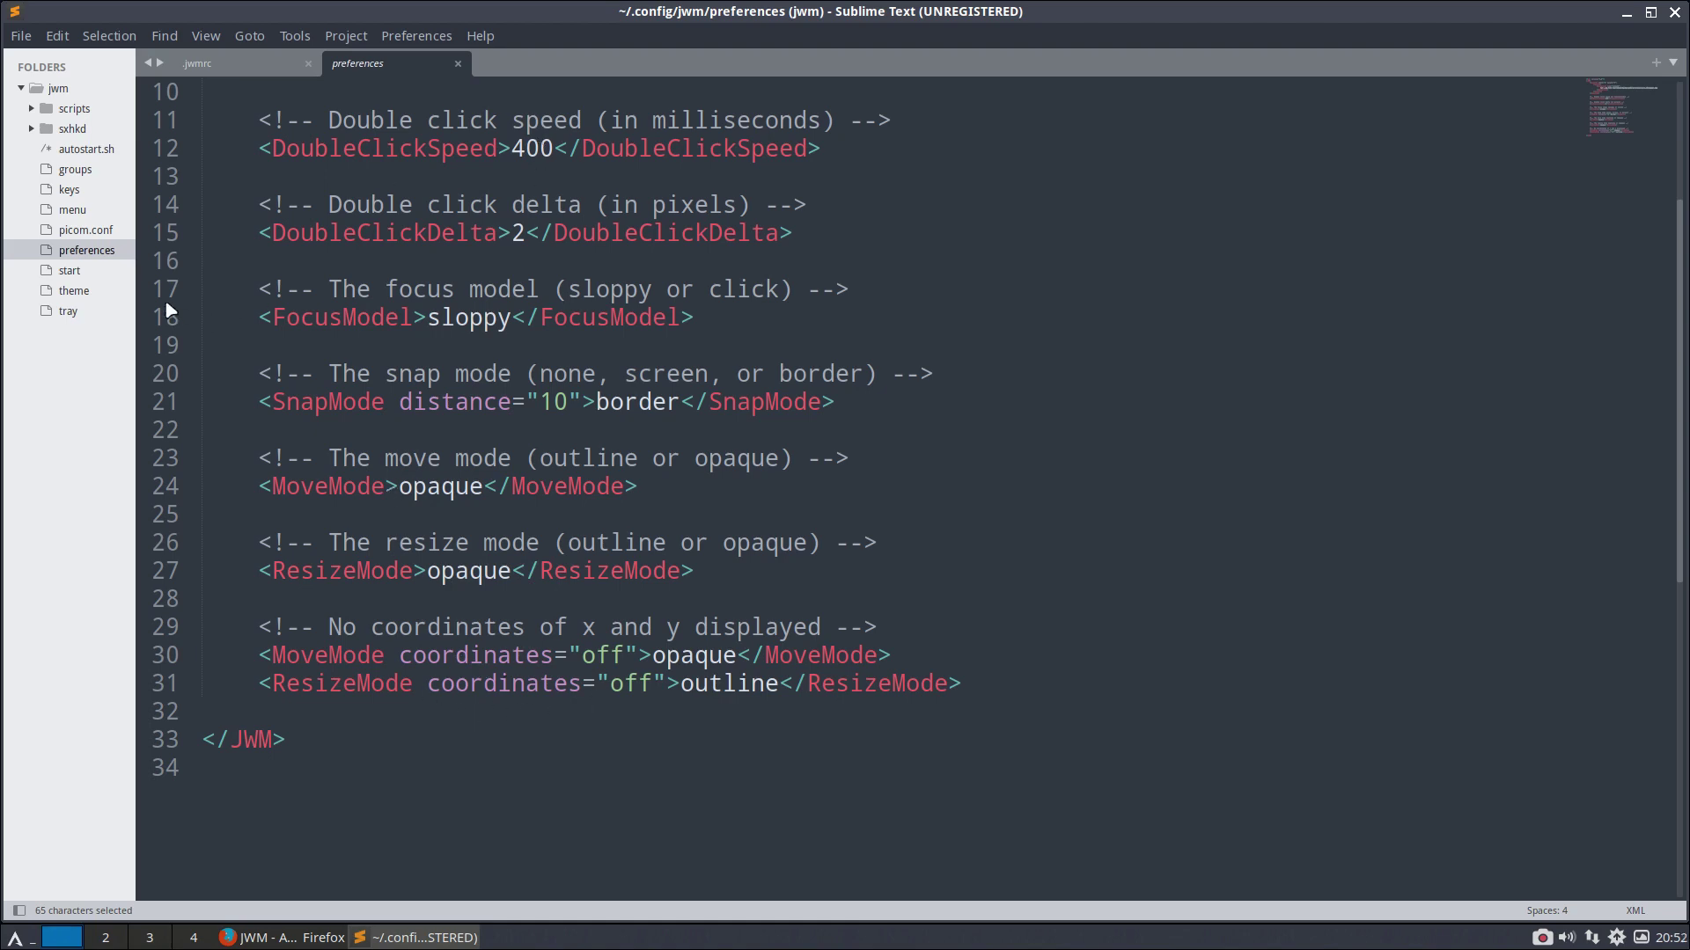
left_click(232, 65)
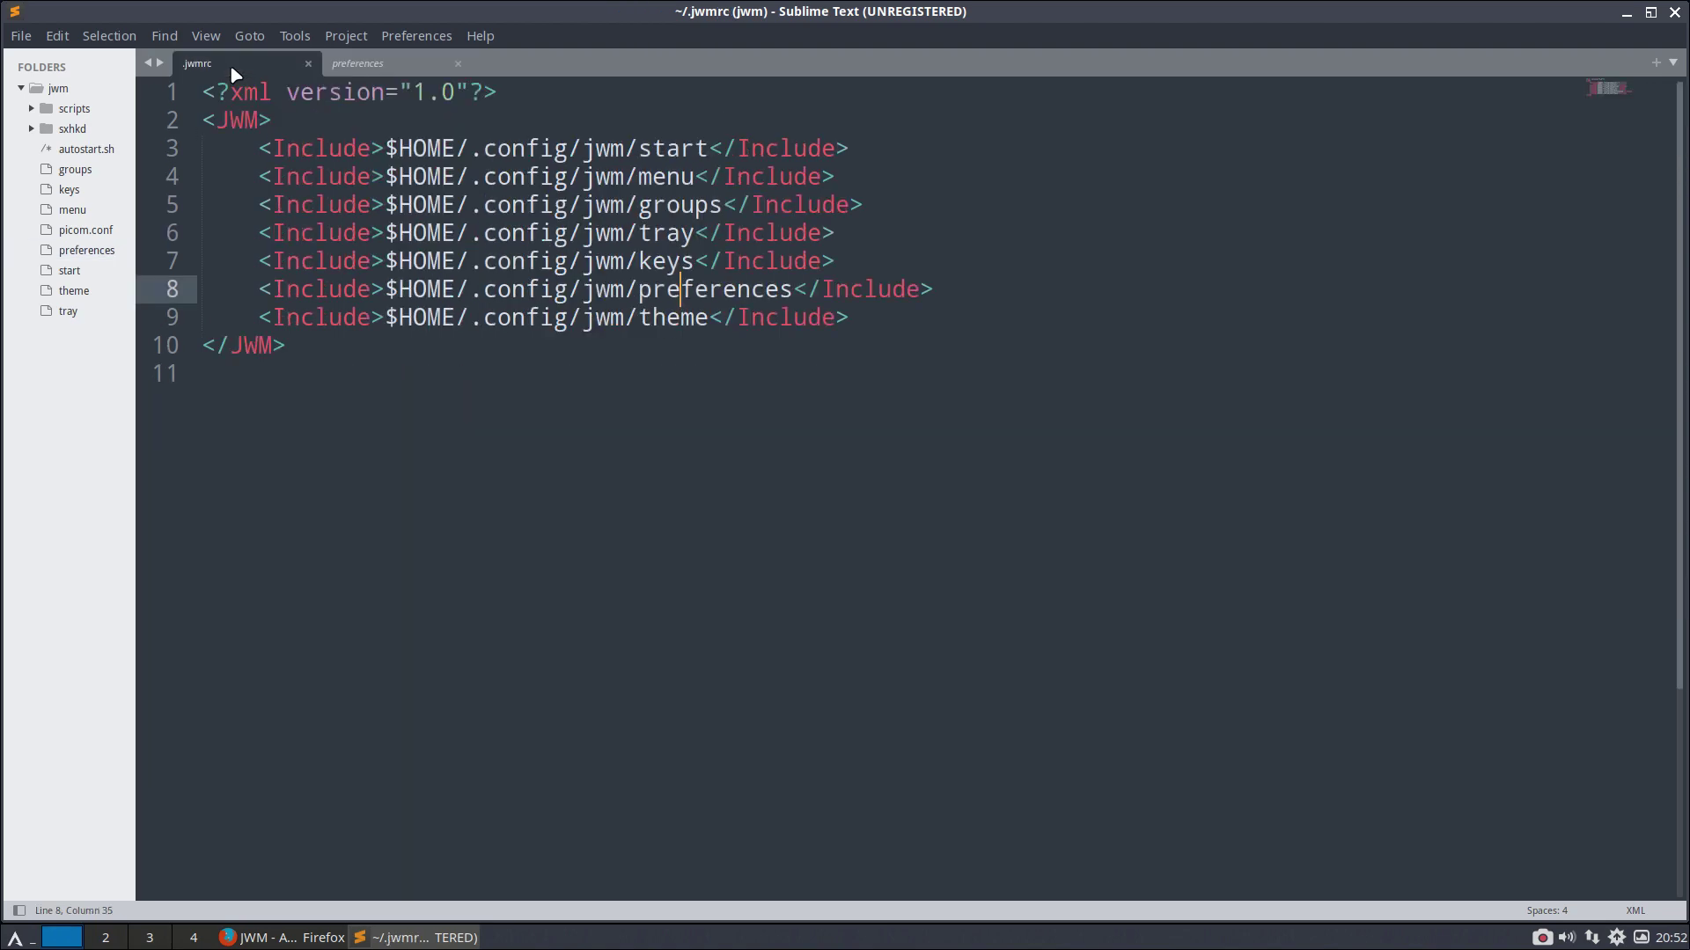
left_click(96, 293)
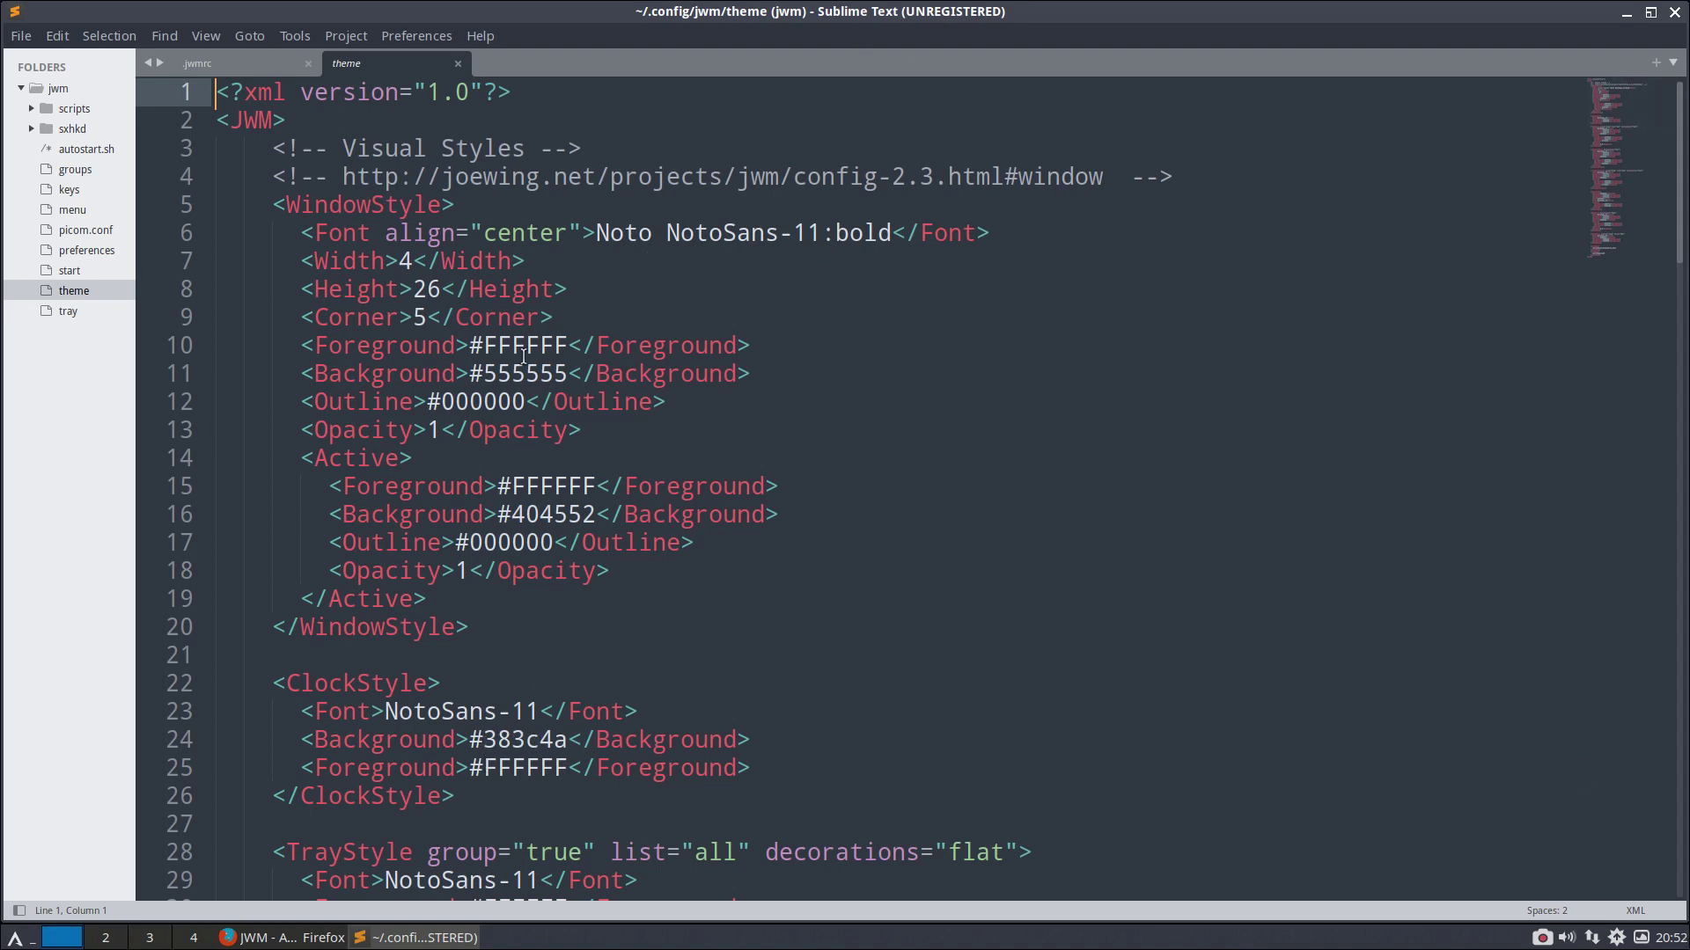
left_click_drag(470, 345, 574, 346)
left_click(523, 790)
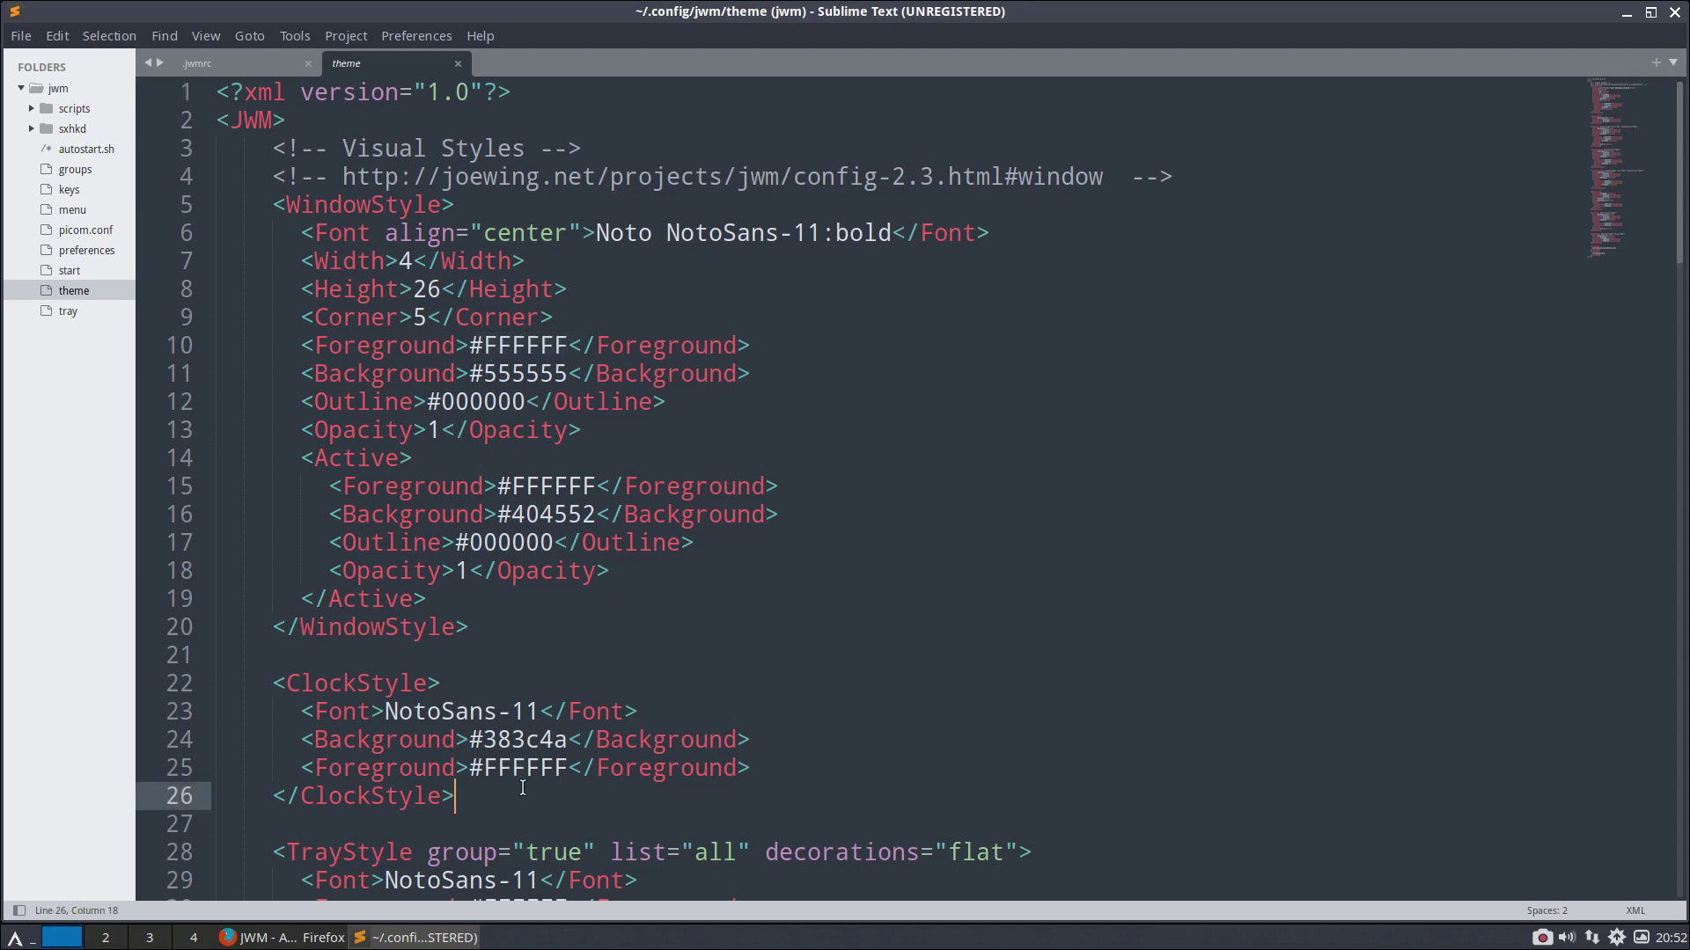
left_click_drag(428, 401, 528, 401)
scroll(576, 541, "down", 1)
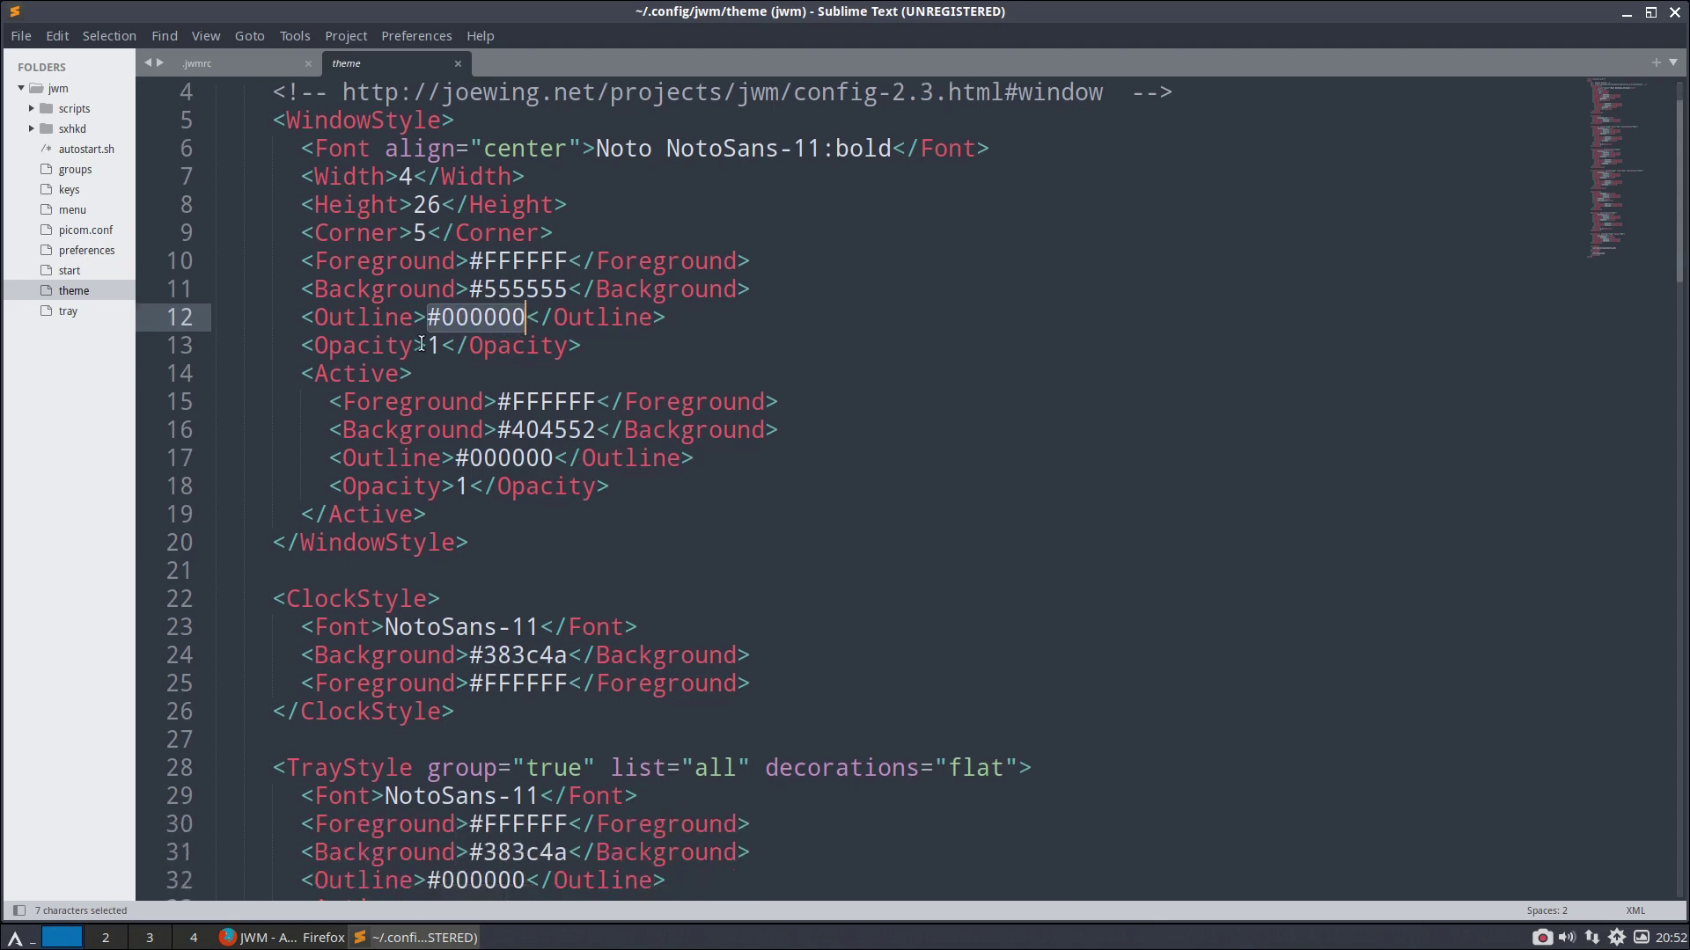
left_click_drag(426, 345, 438, 345)
scroll(395, 455, "down", 1)
scroll(395, 455, "down", 1)
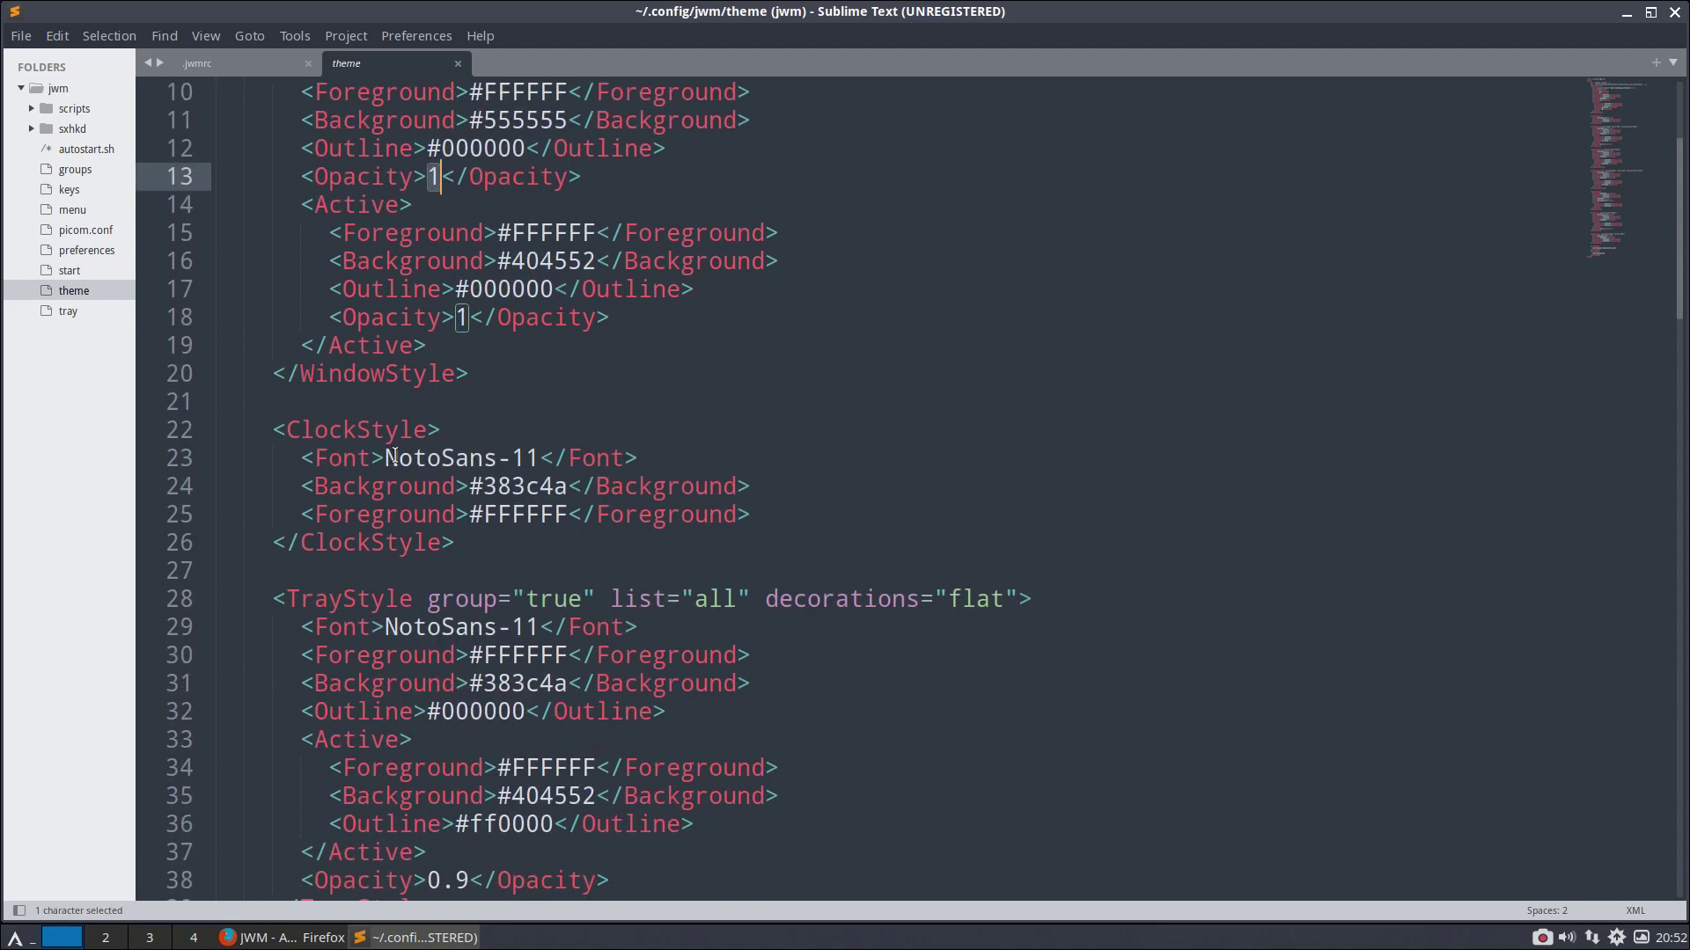
scroll(395, 455, "down", 2)
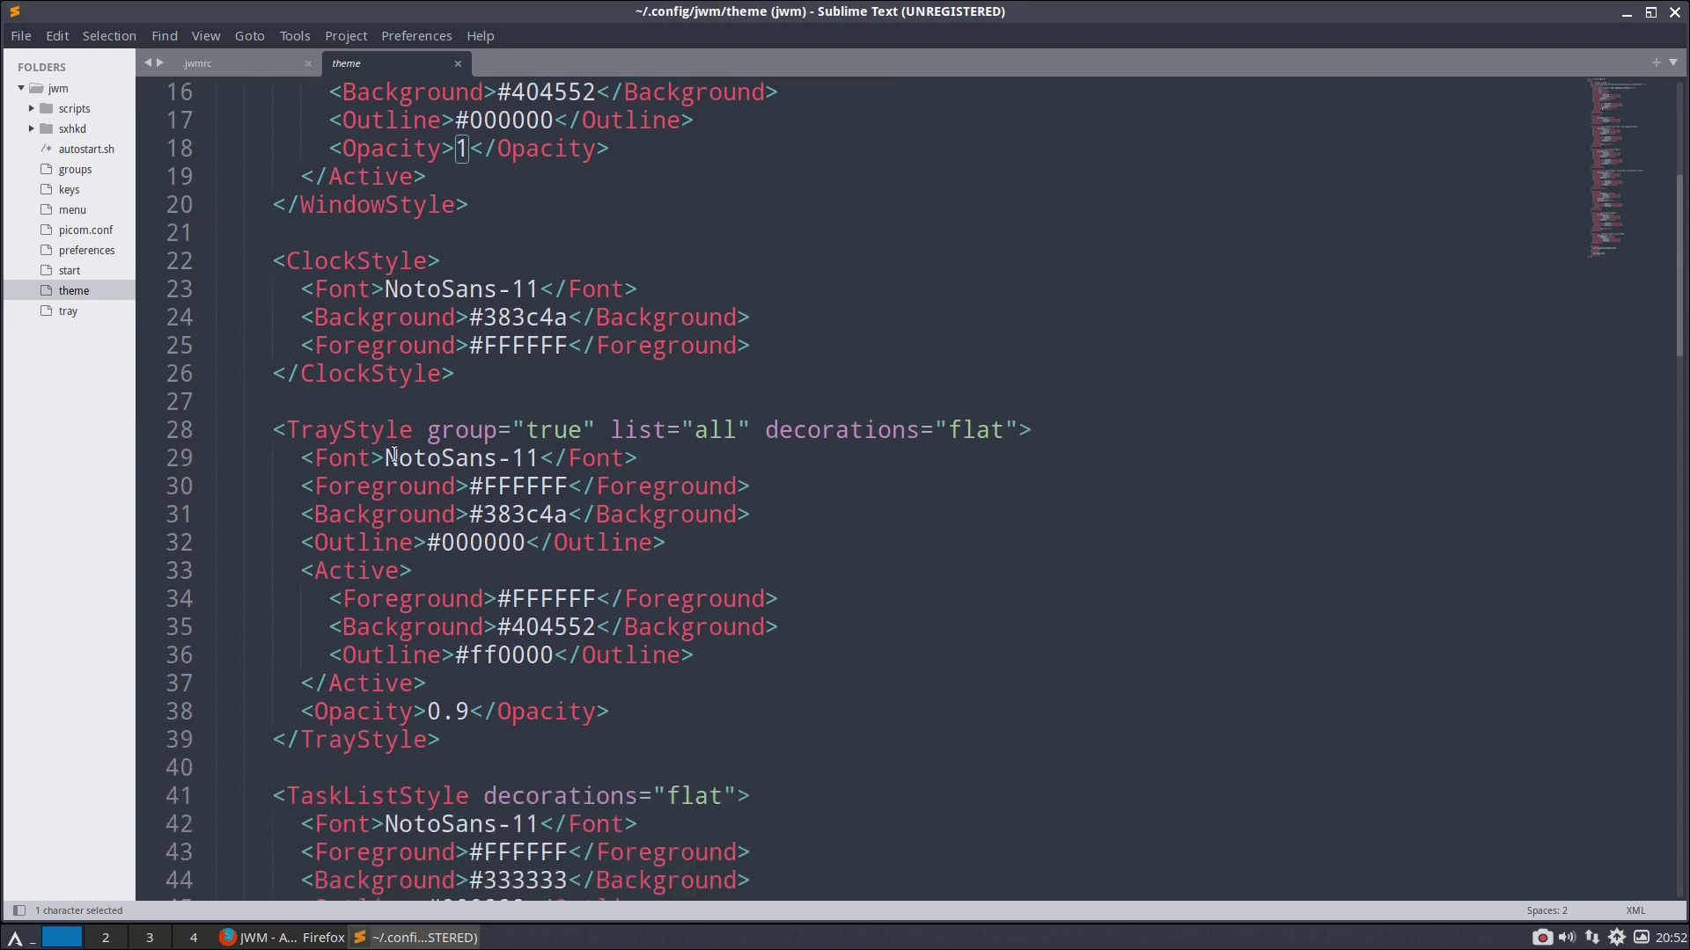
scroll(395, 455, "down", 1)
scroll(395, 455, "down", 1)
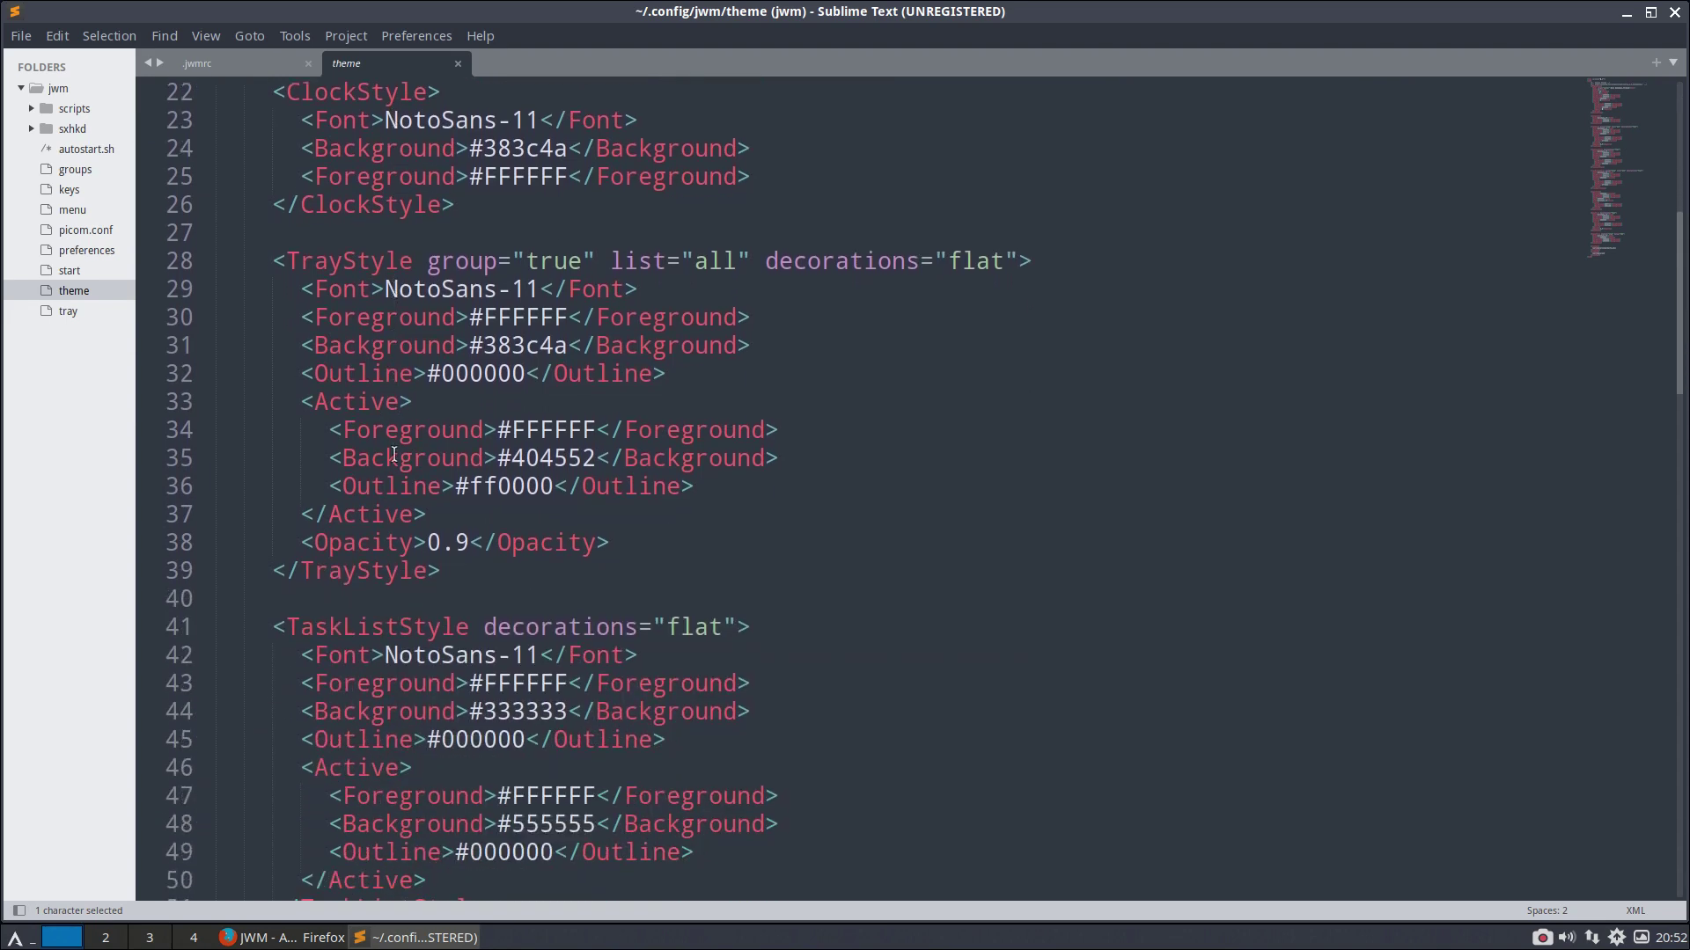
scroll(396, 455, "down", 1)
scroll(395, 455, "down", 2)
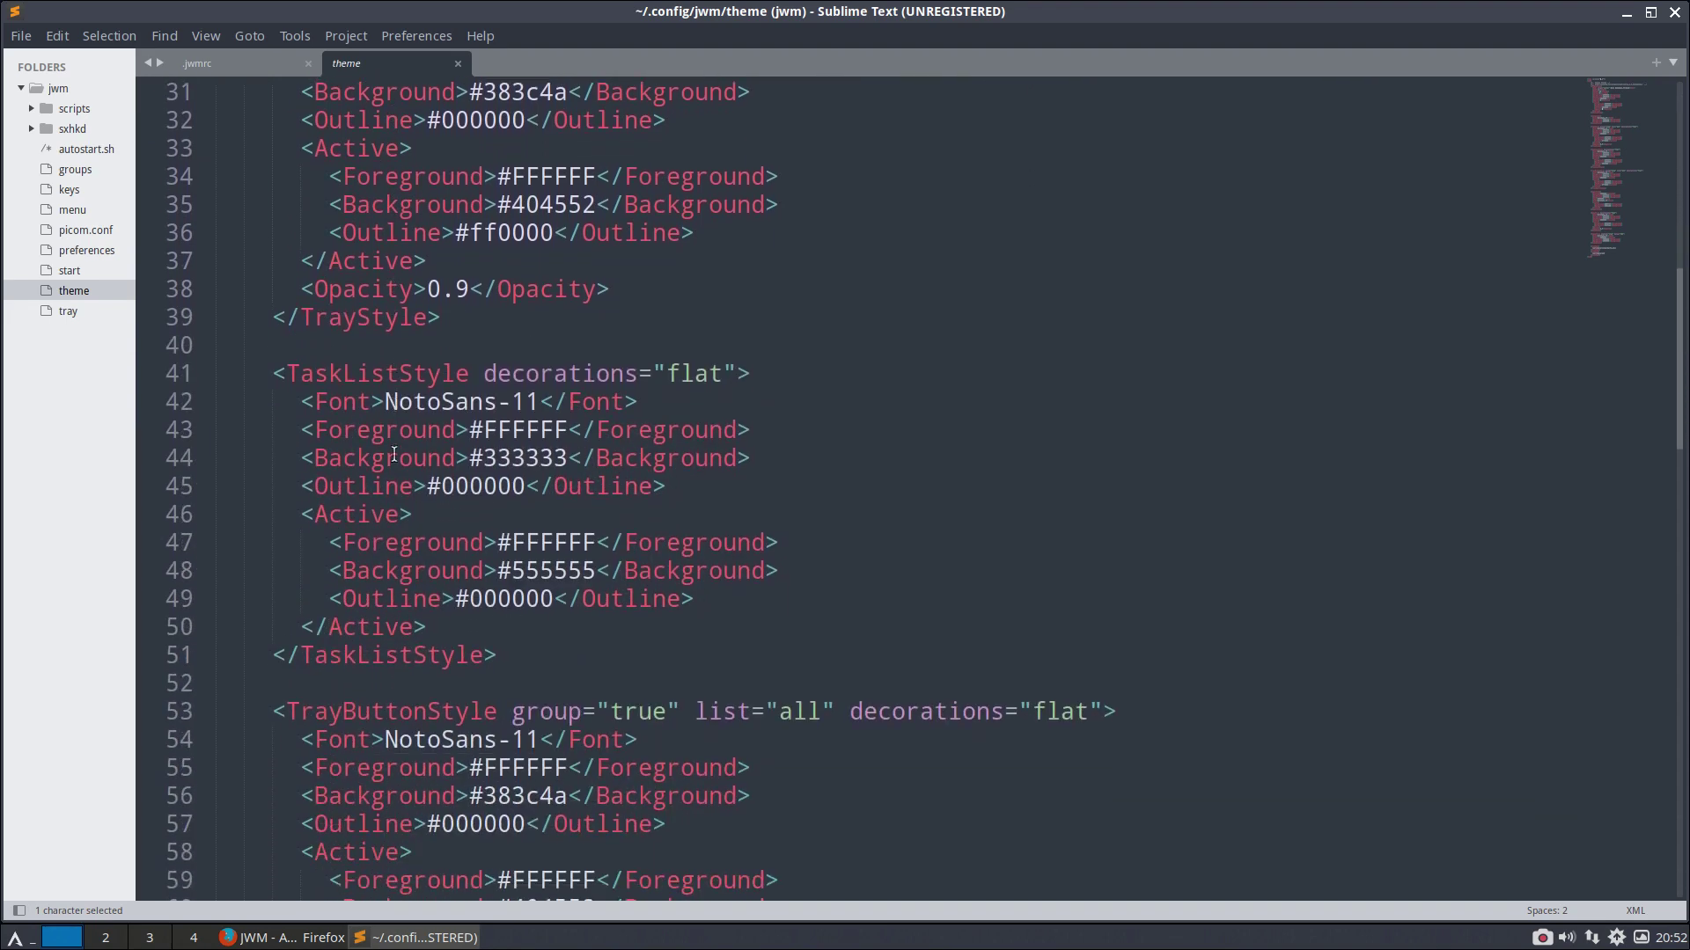
scroll(395, 455, "down", 1)
scroll(394, 455, "down", 8)
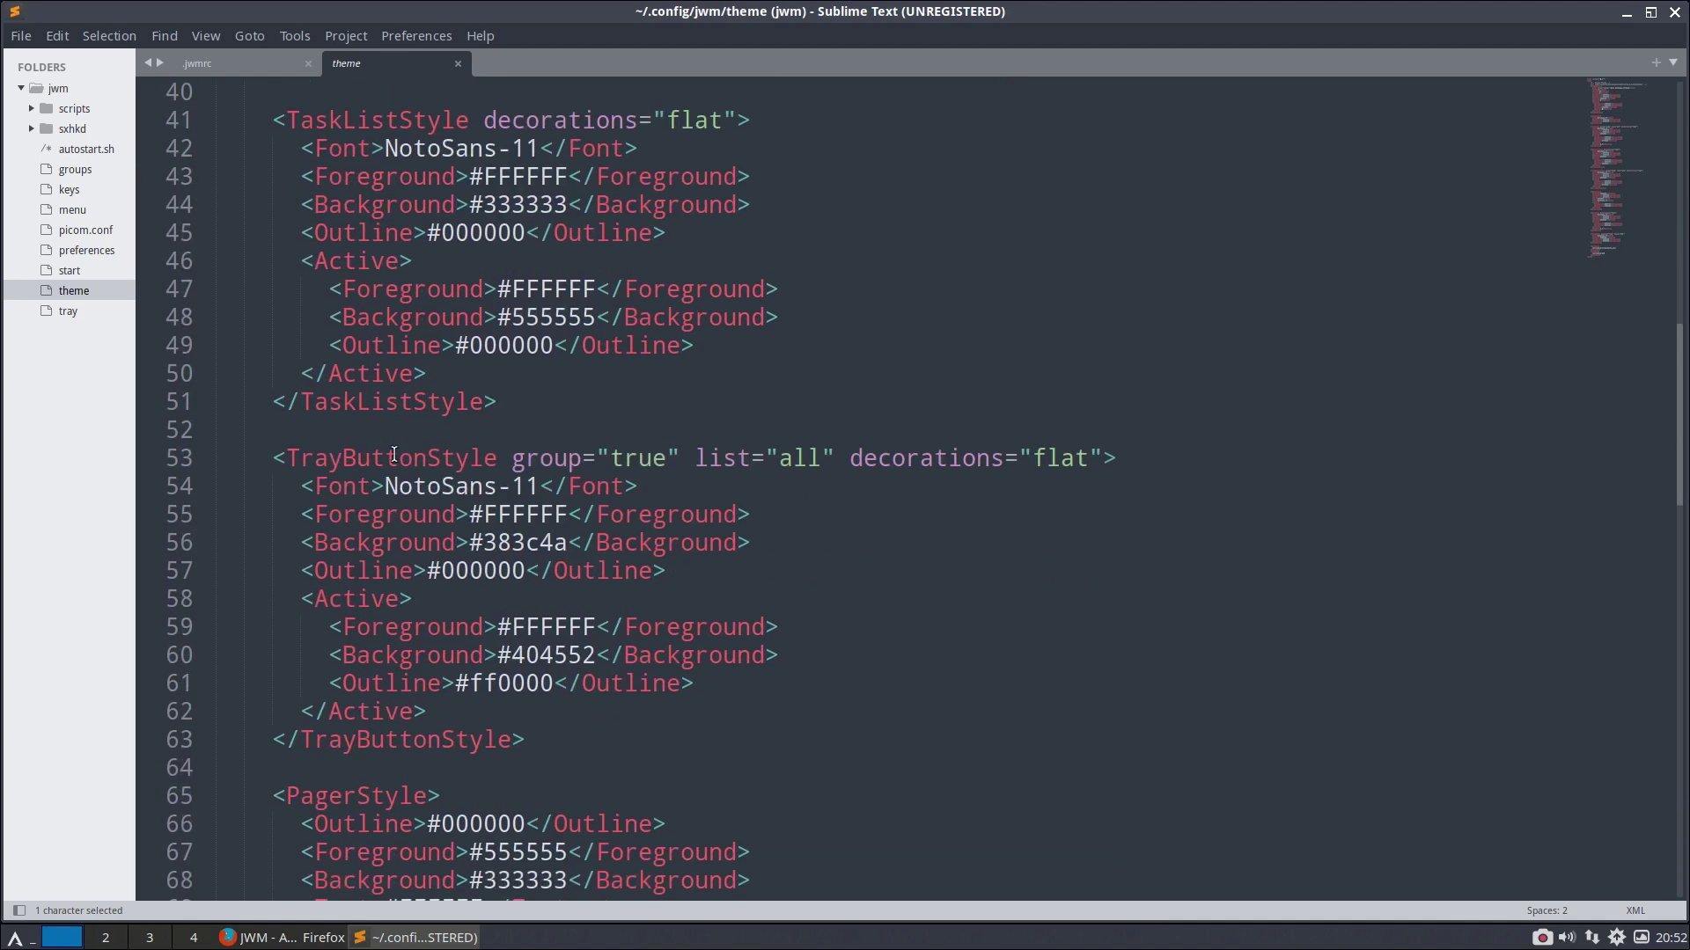
scroll(394, 455, "down", 4)
scroll(393, 458, "down", 3)
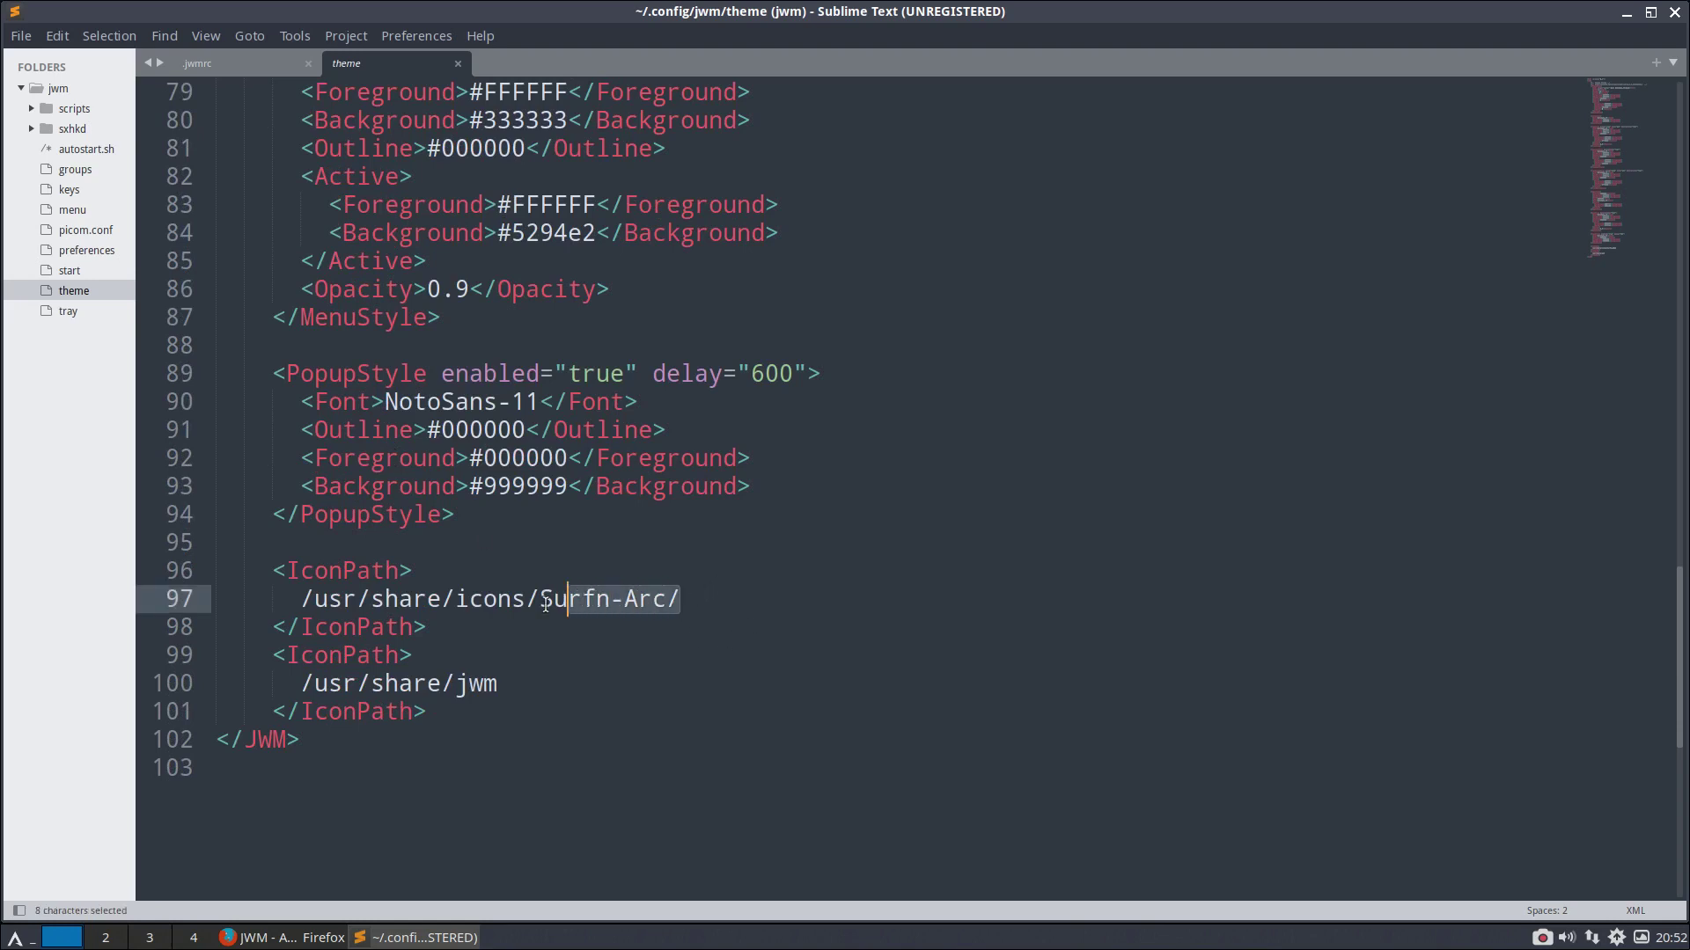
left_click_drag(682, 599, 301, 599)
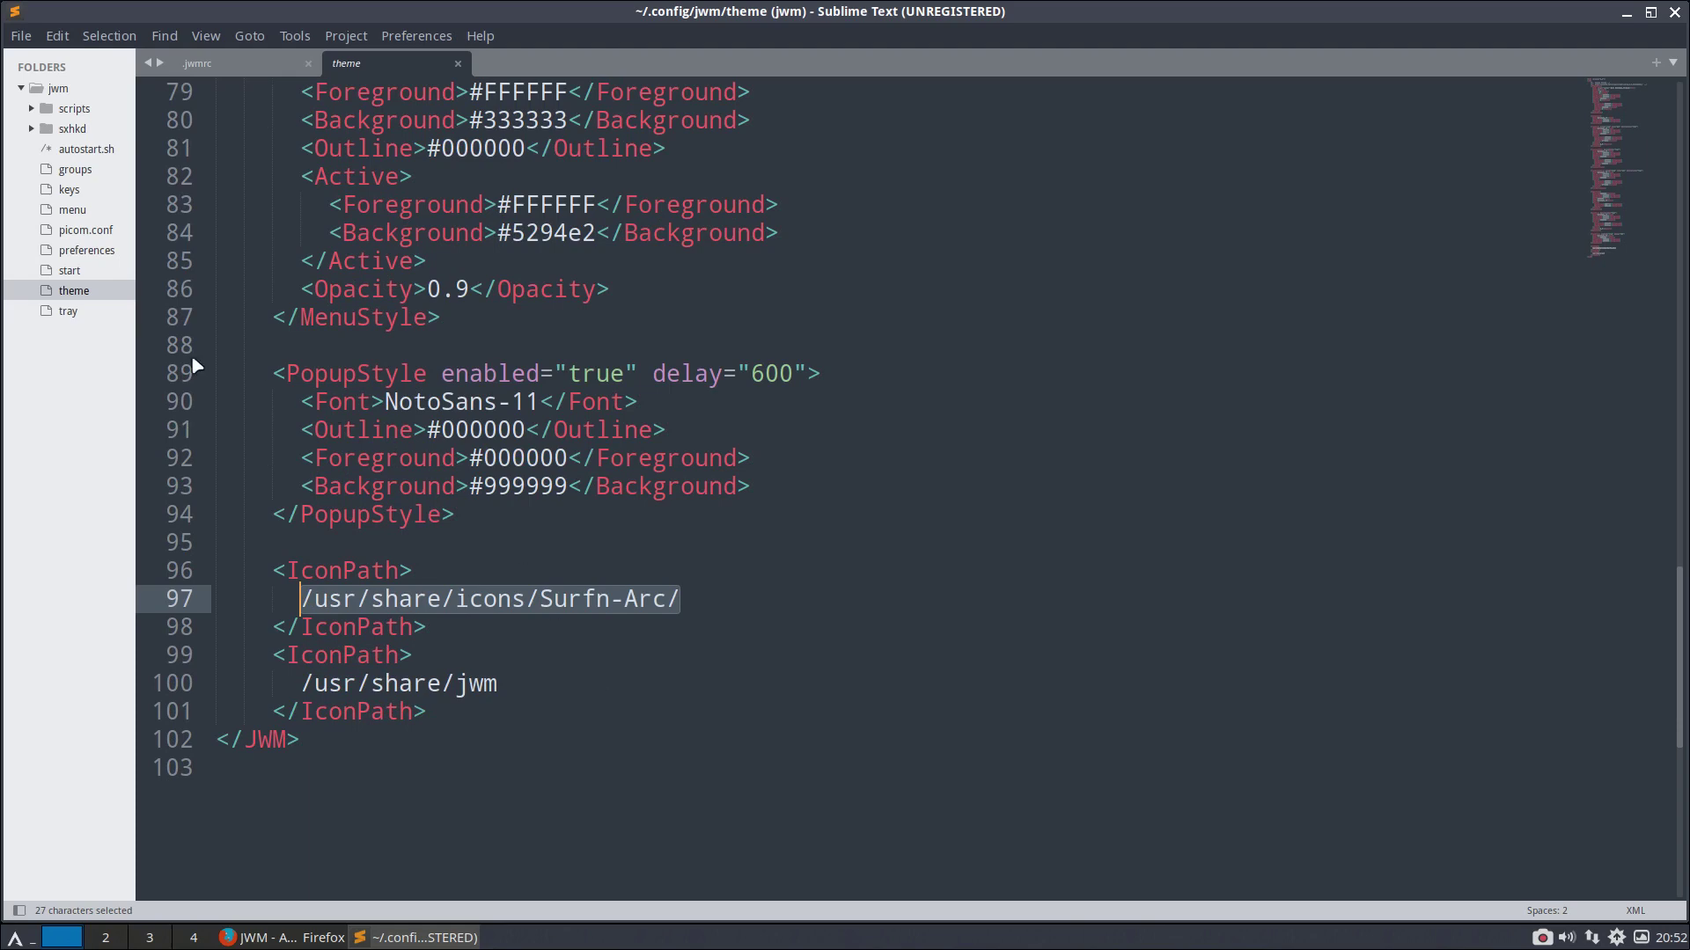
left_click(83, 313)
Step: Flip through the theme, start, preferences, picom.conf, menu, keys and groups files
left_click(84, 292)
left_click(86, 271)
left_click(86, 252)
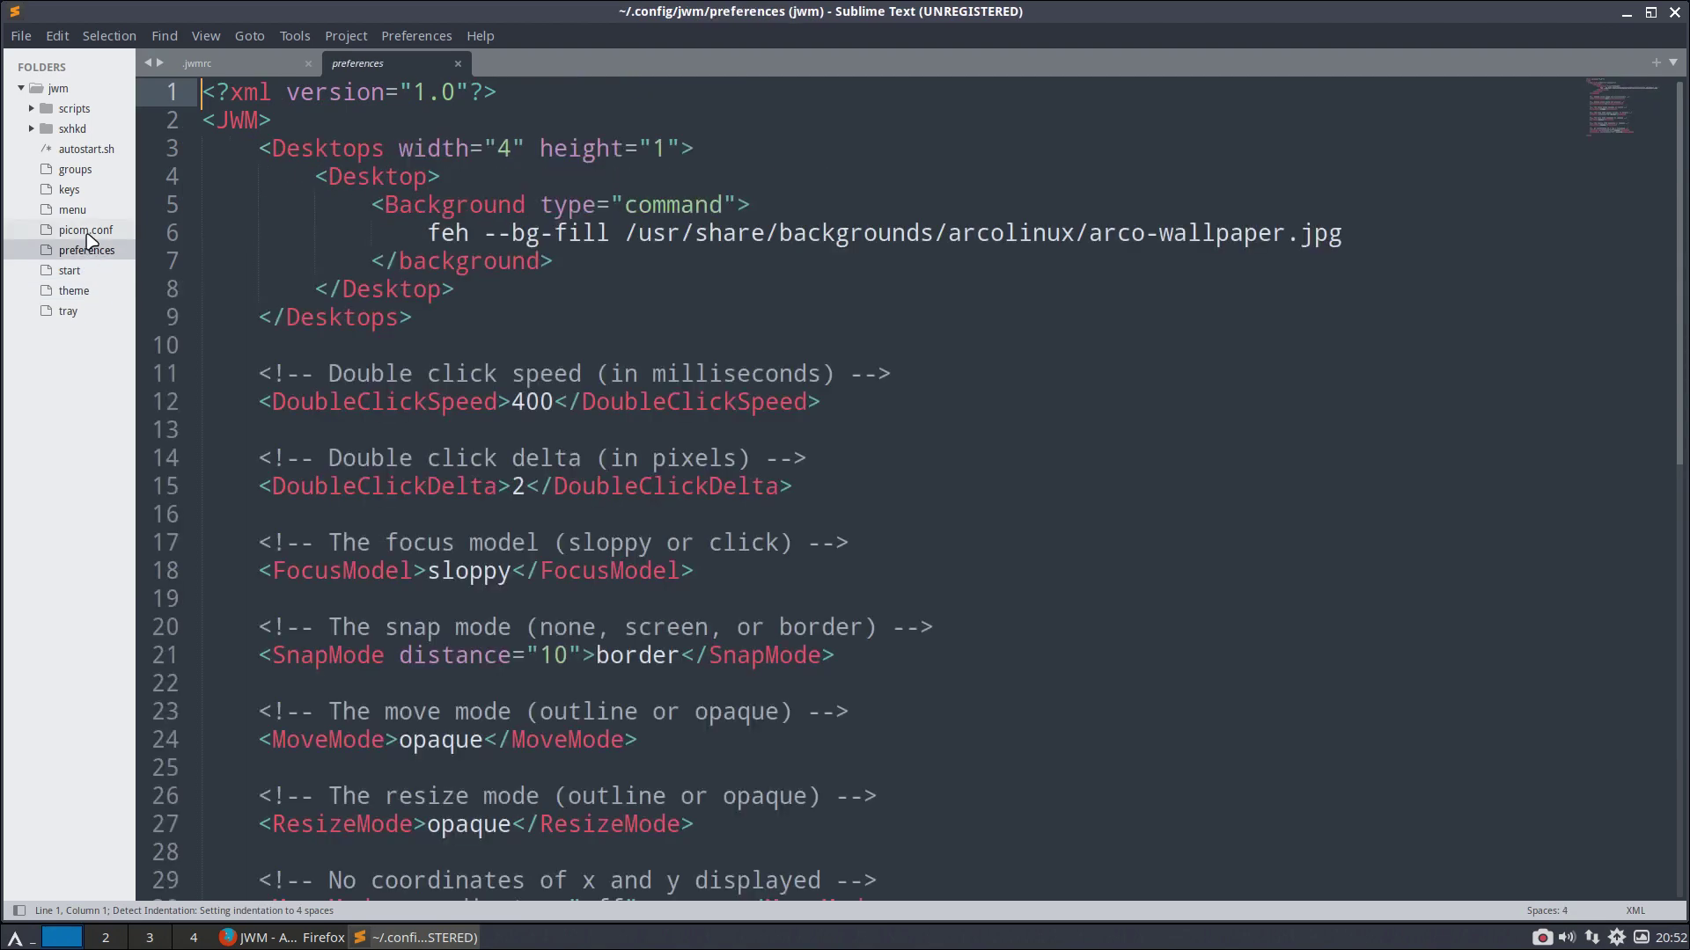
left_click(87, 232)
left_click(75, 211)
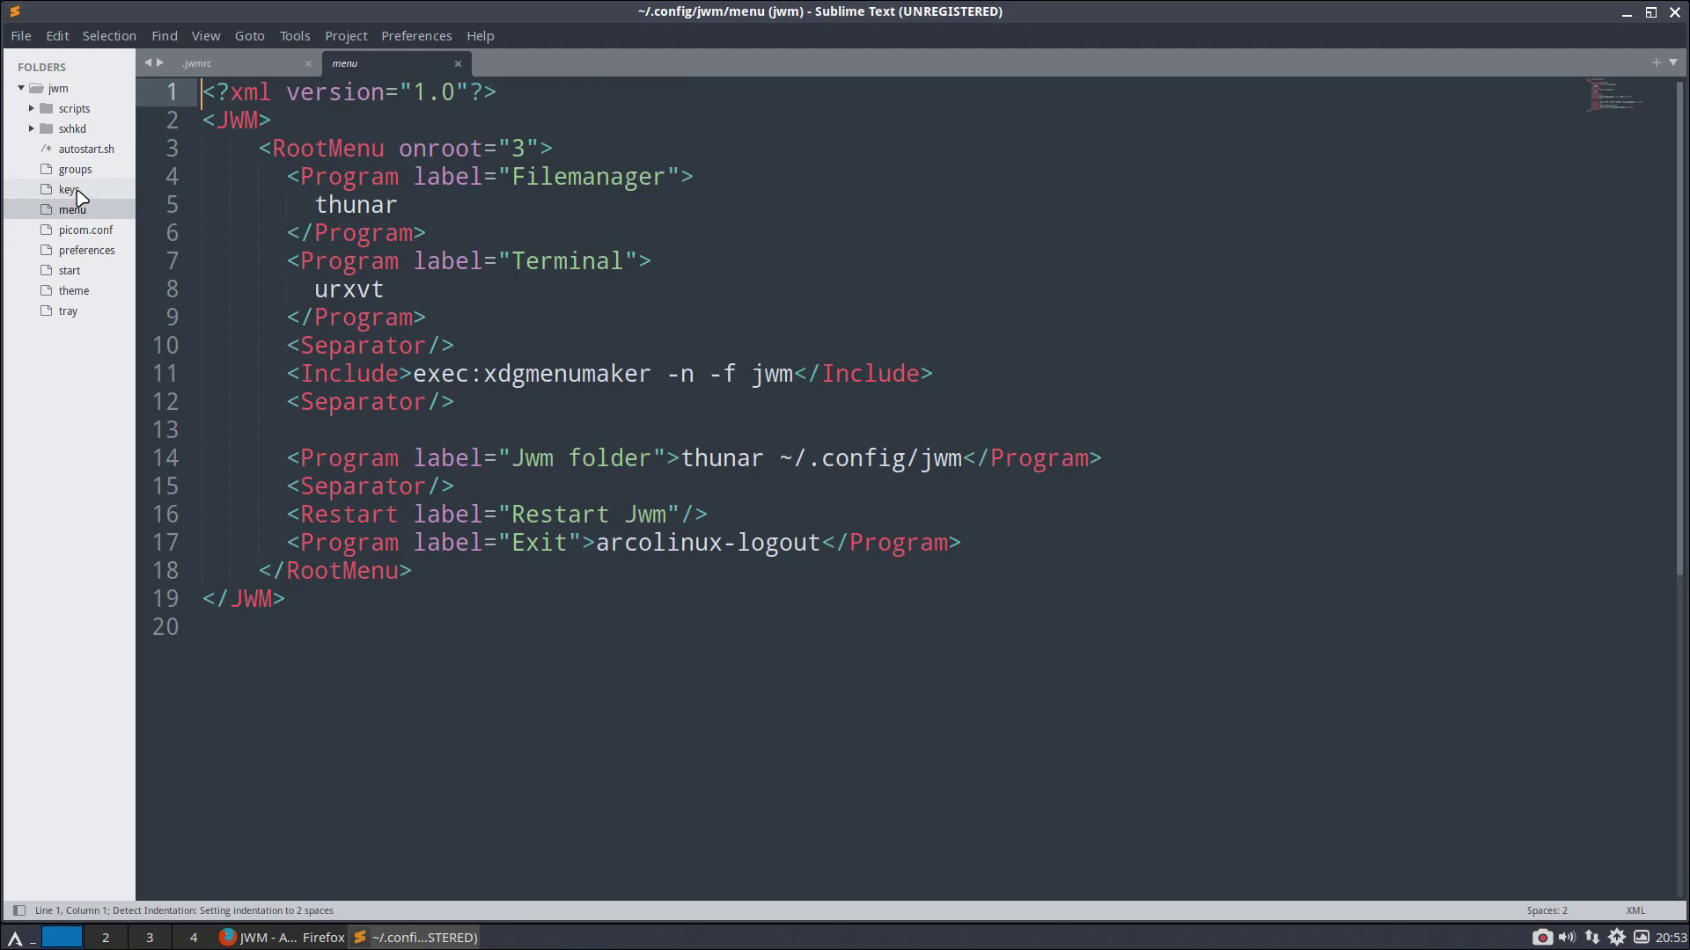
left_click(77, 193)
left_click(82, 173)
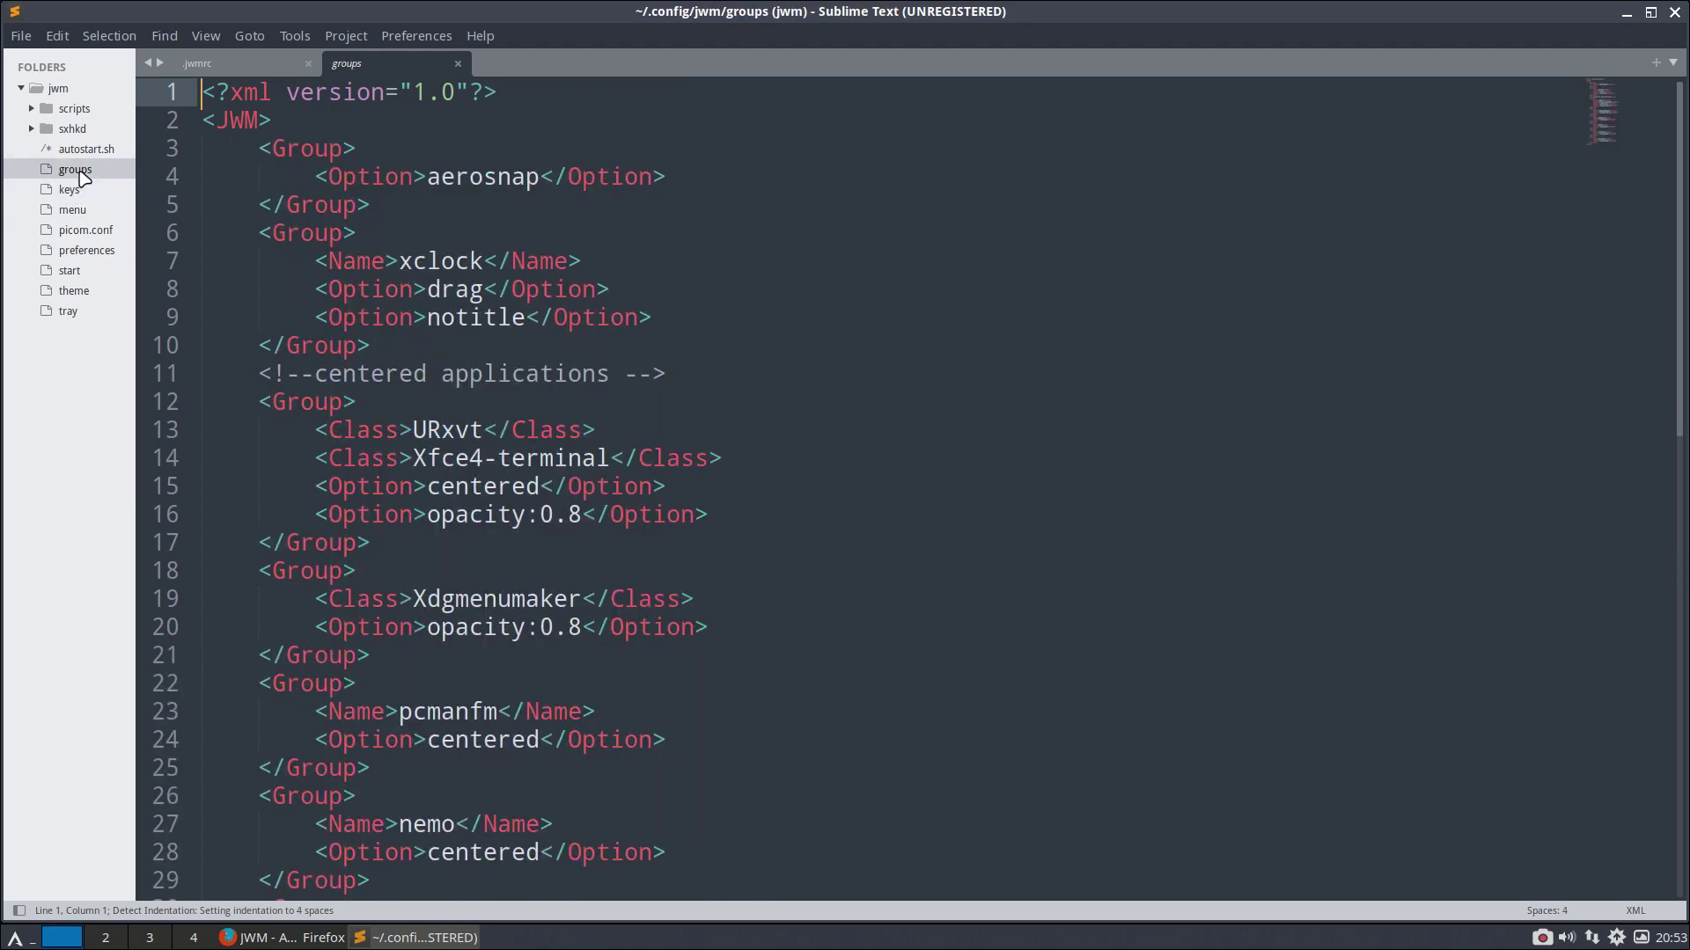
Step: Open sxhkd/sxhkdrc, scroll through its keybindings, and minimise the editor
left_click(32, 130)
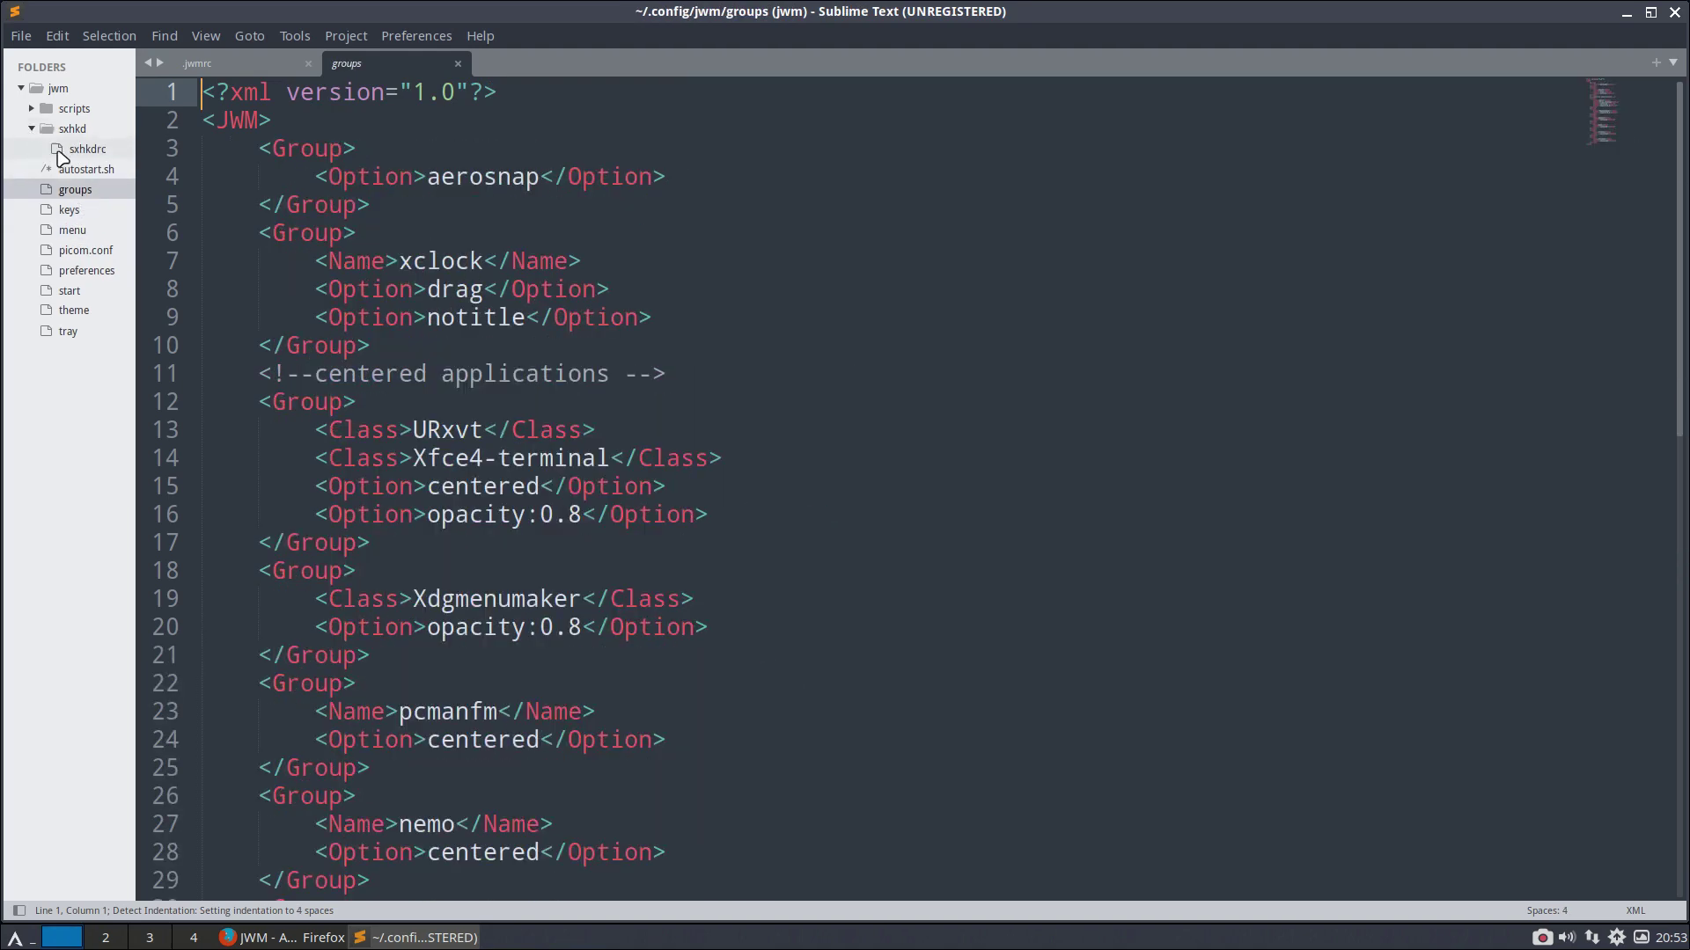
left_click(83, 151)
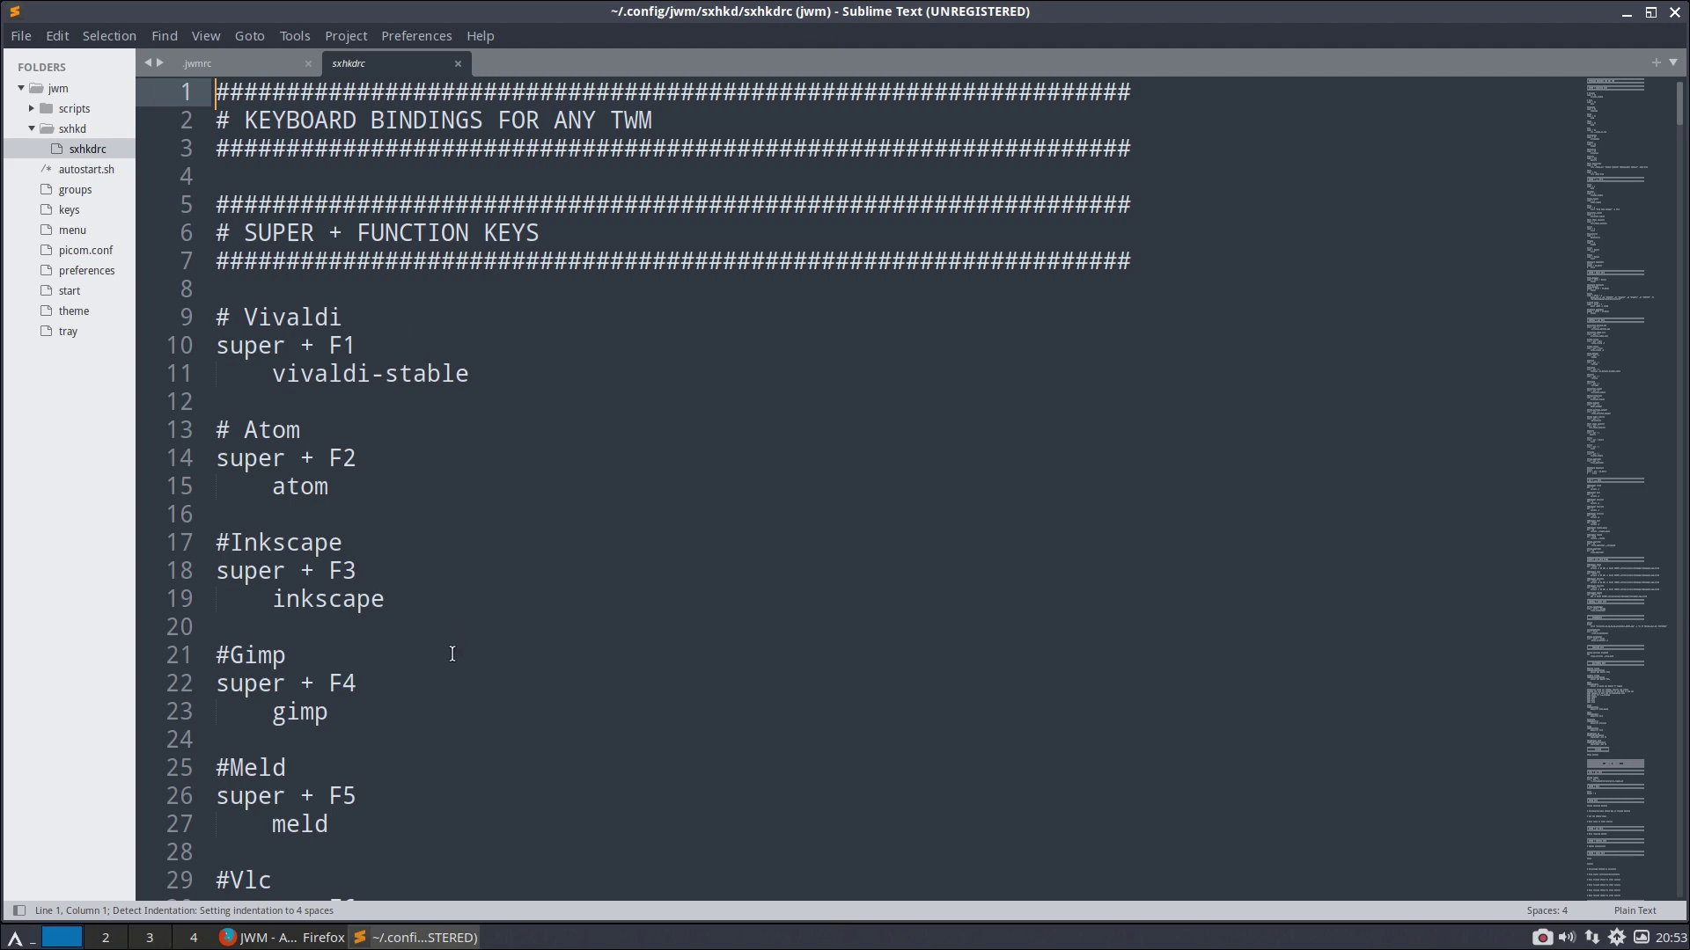
scroll(450, 657, "down", 3)
scroll(450, 657, "down", 11)
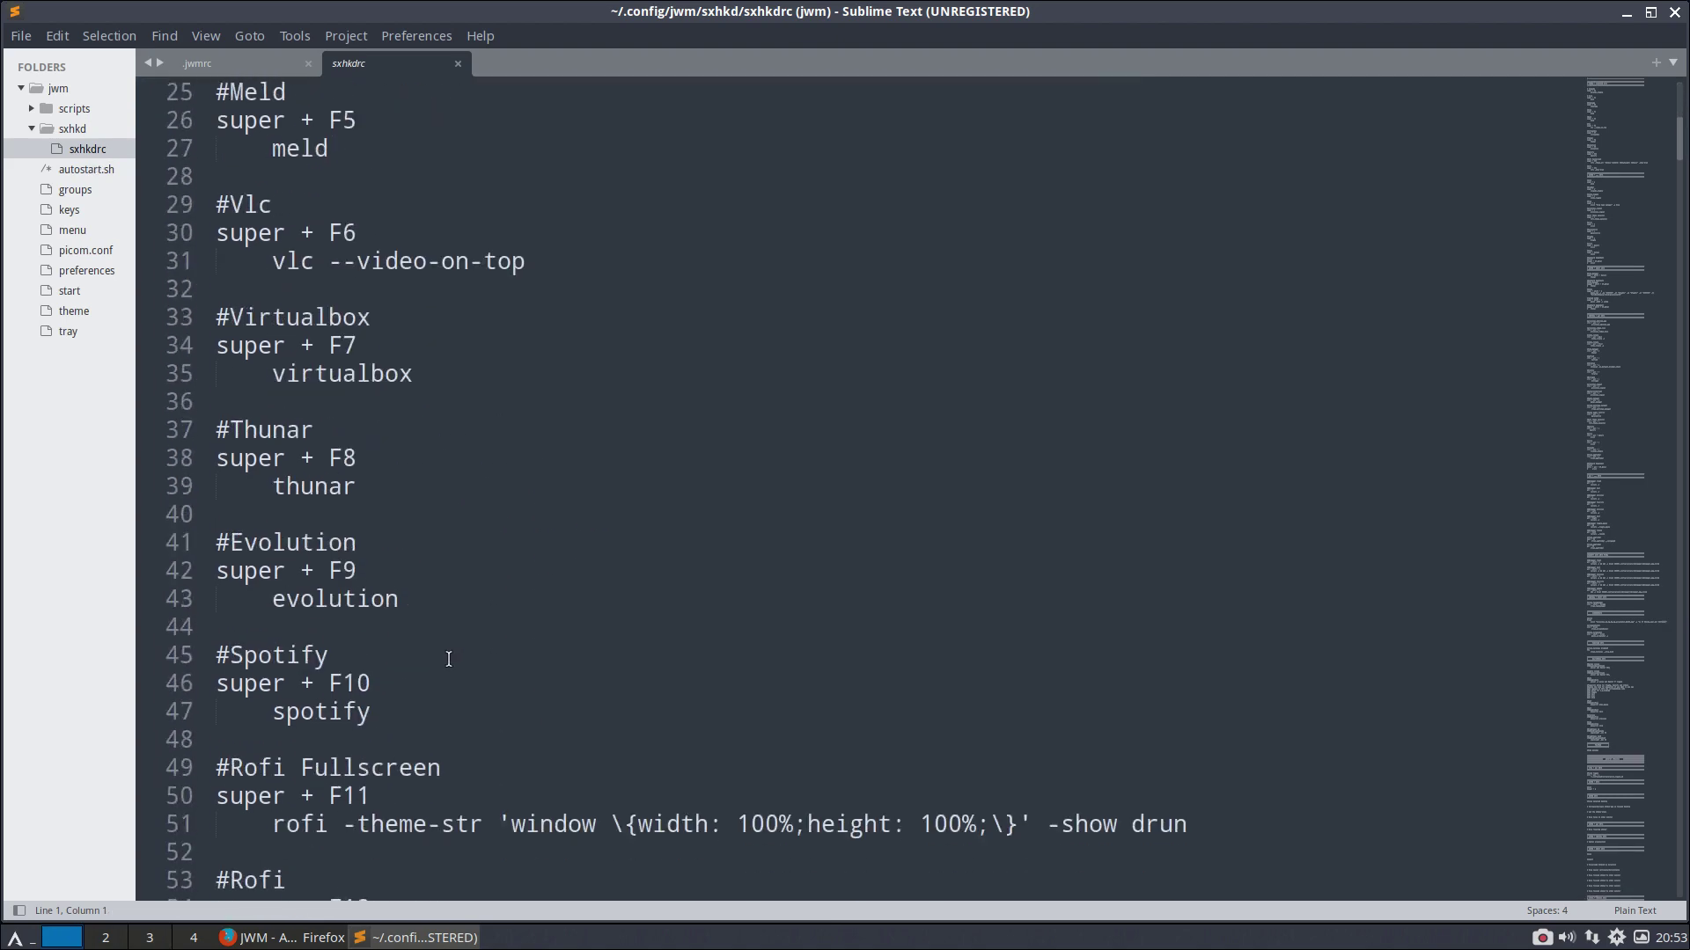
scroll(447, 663, "down", 1)
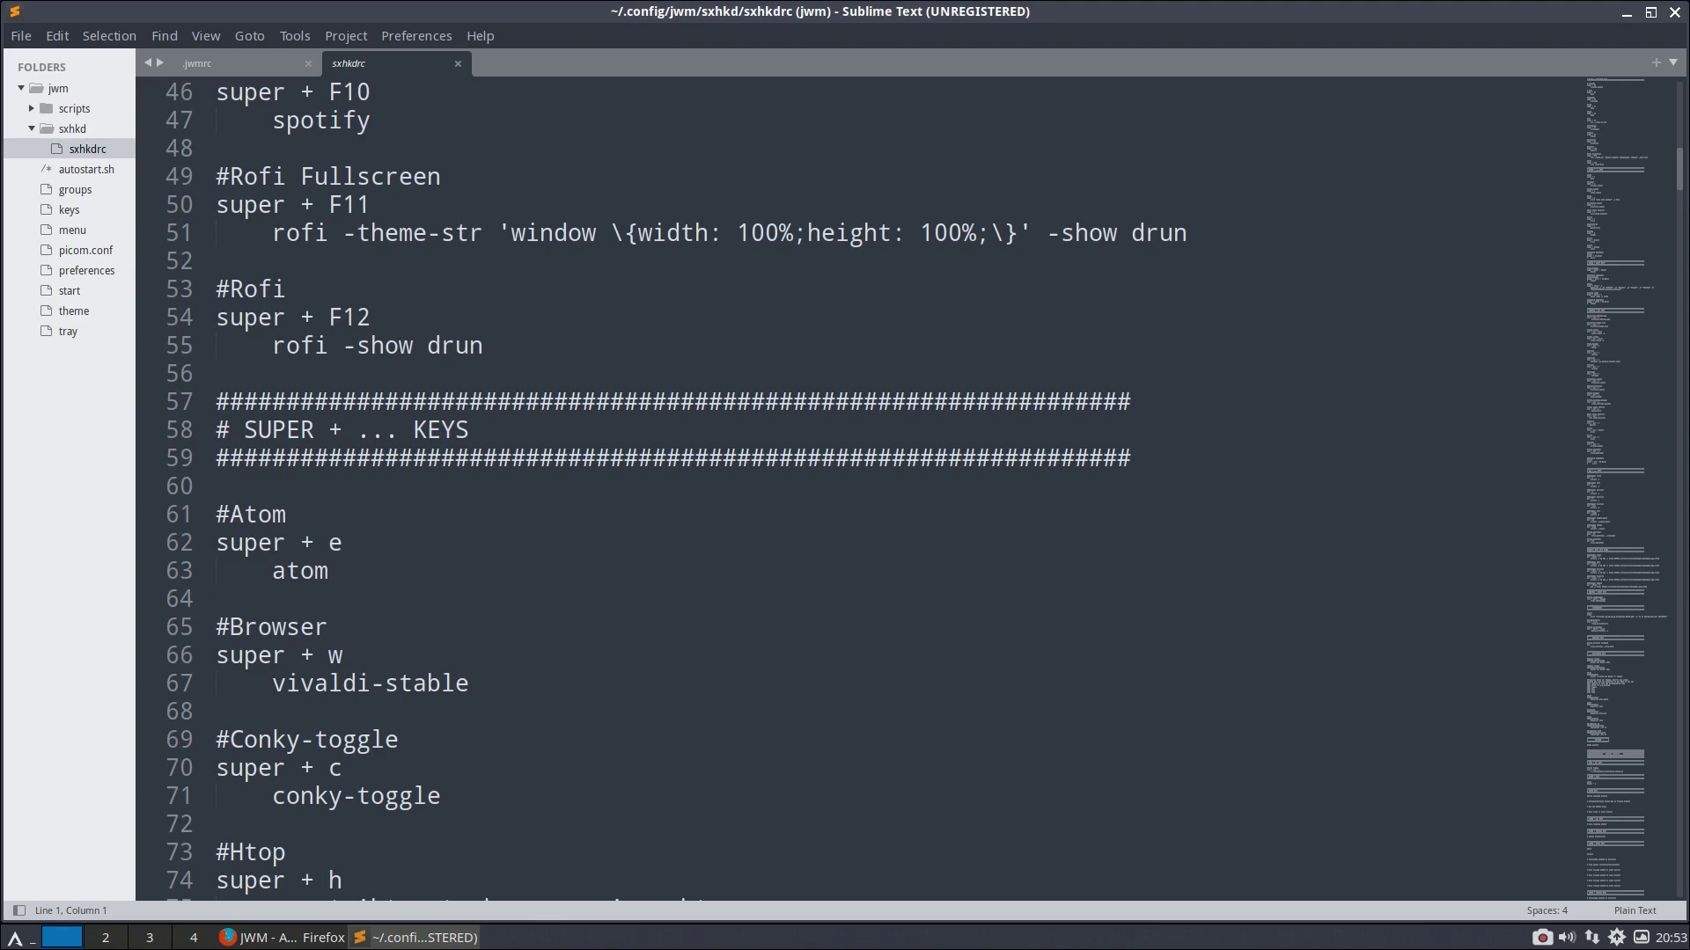
left_click(1624, 18)
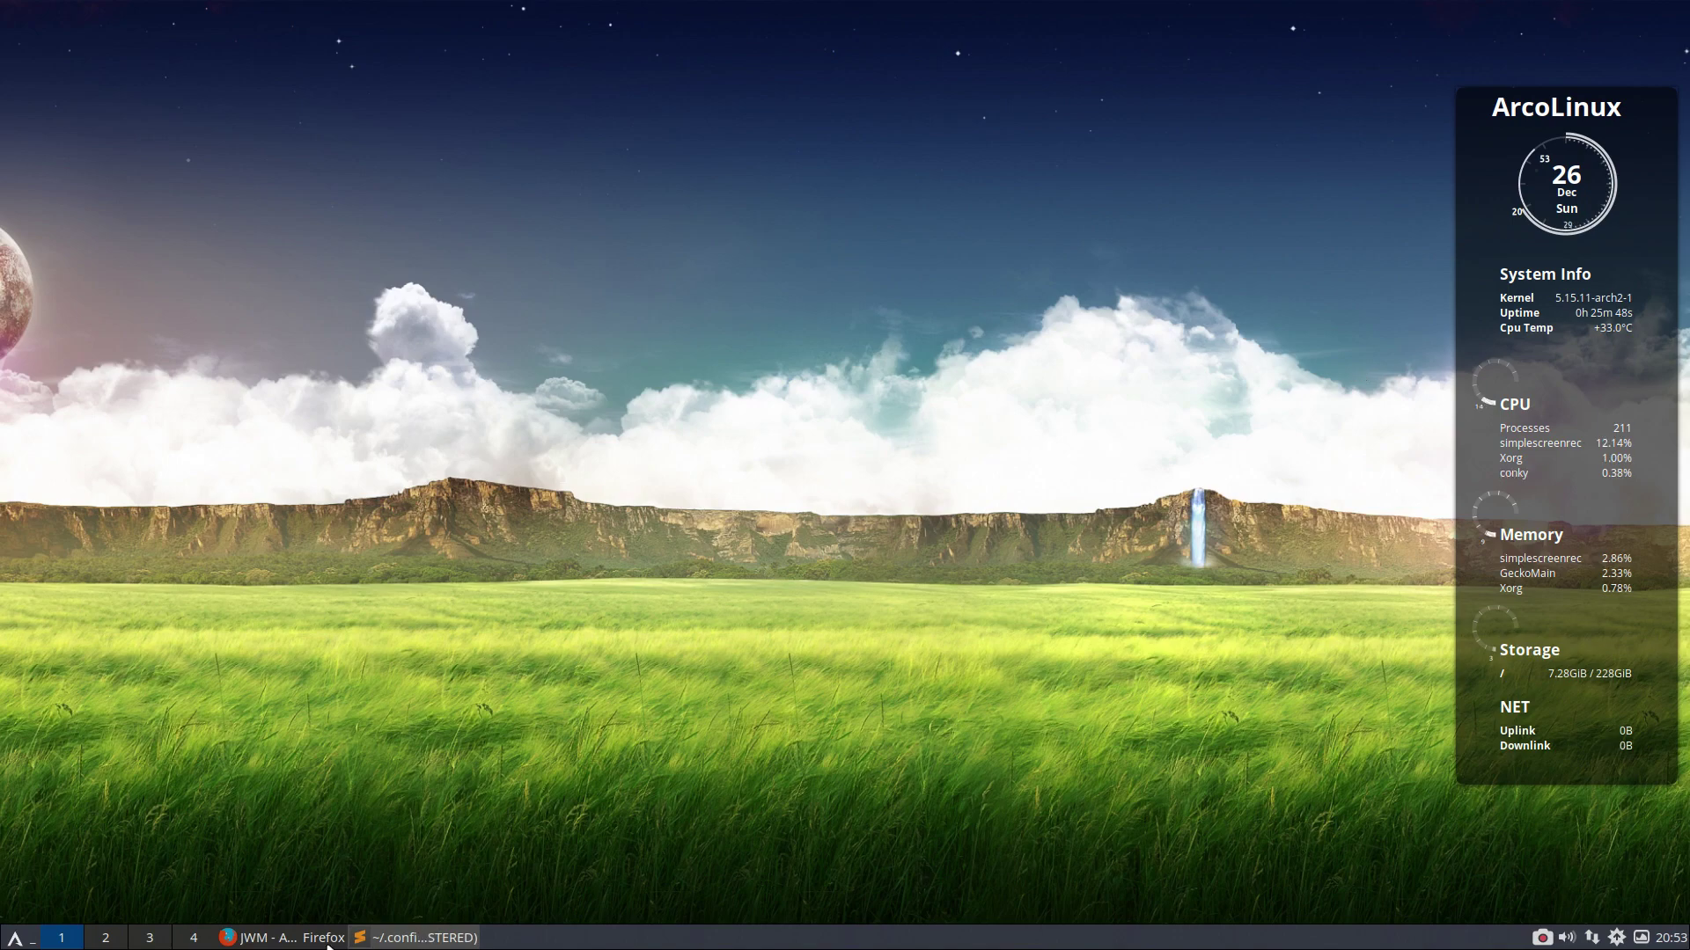
Step: Restore the editor briefly on the sxhkd keybindings, then minimise it again
left_click(379, 941)
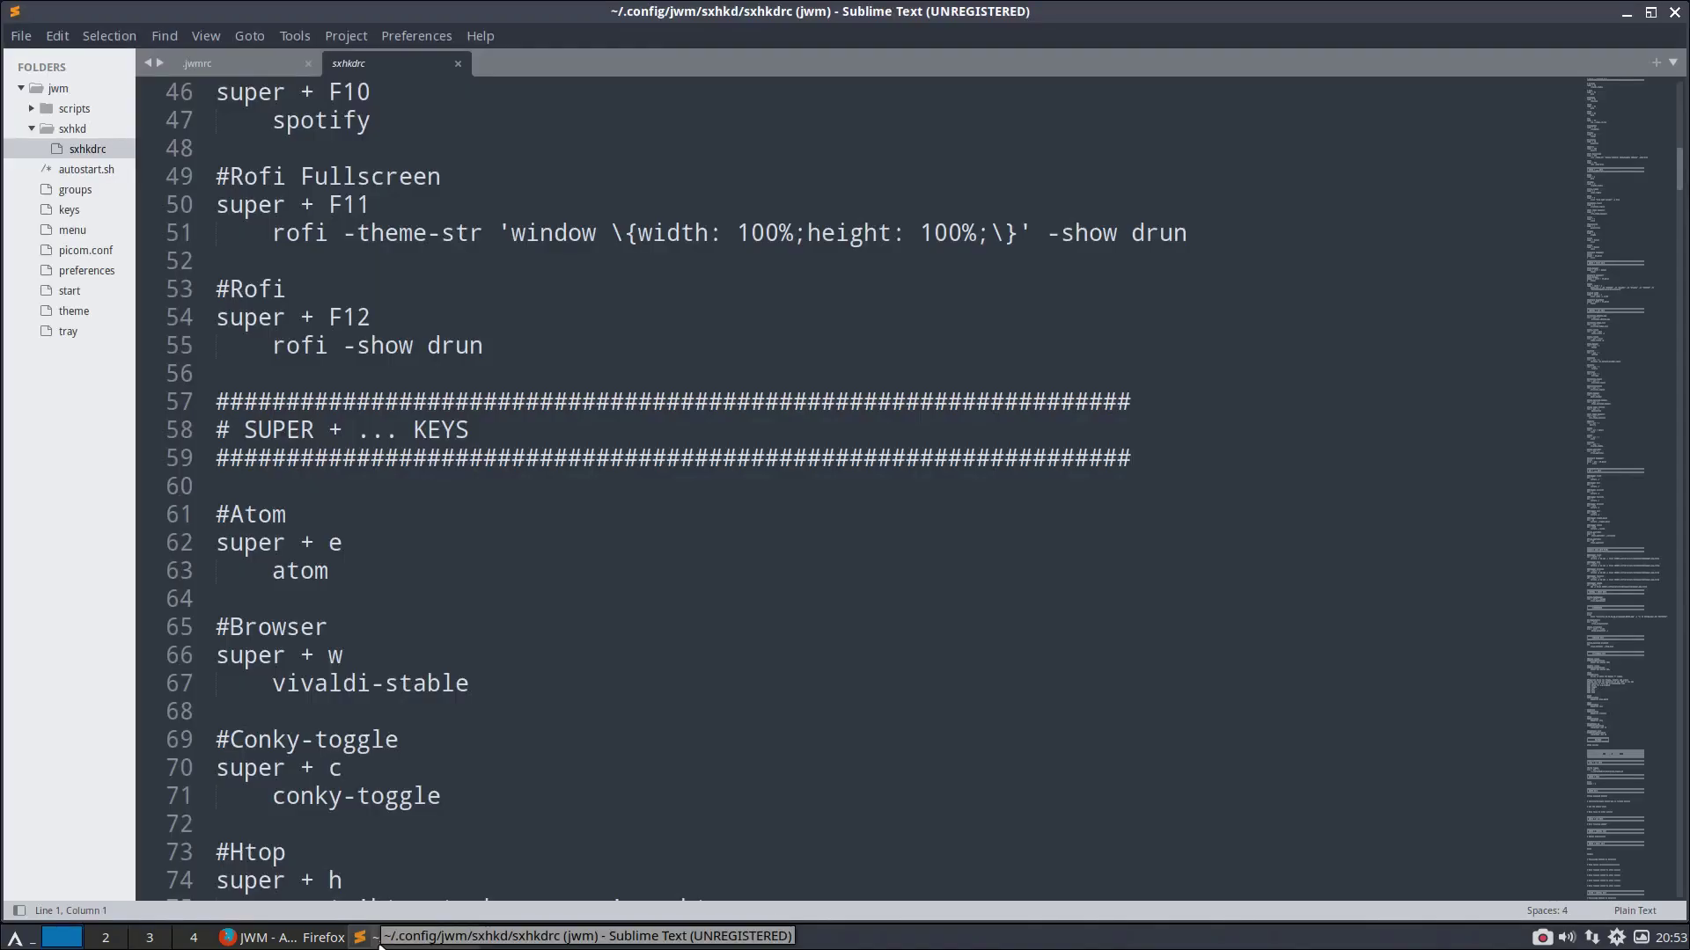
scroll(404, 718, "down", 4)
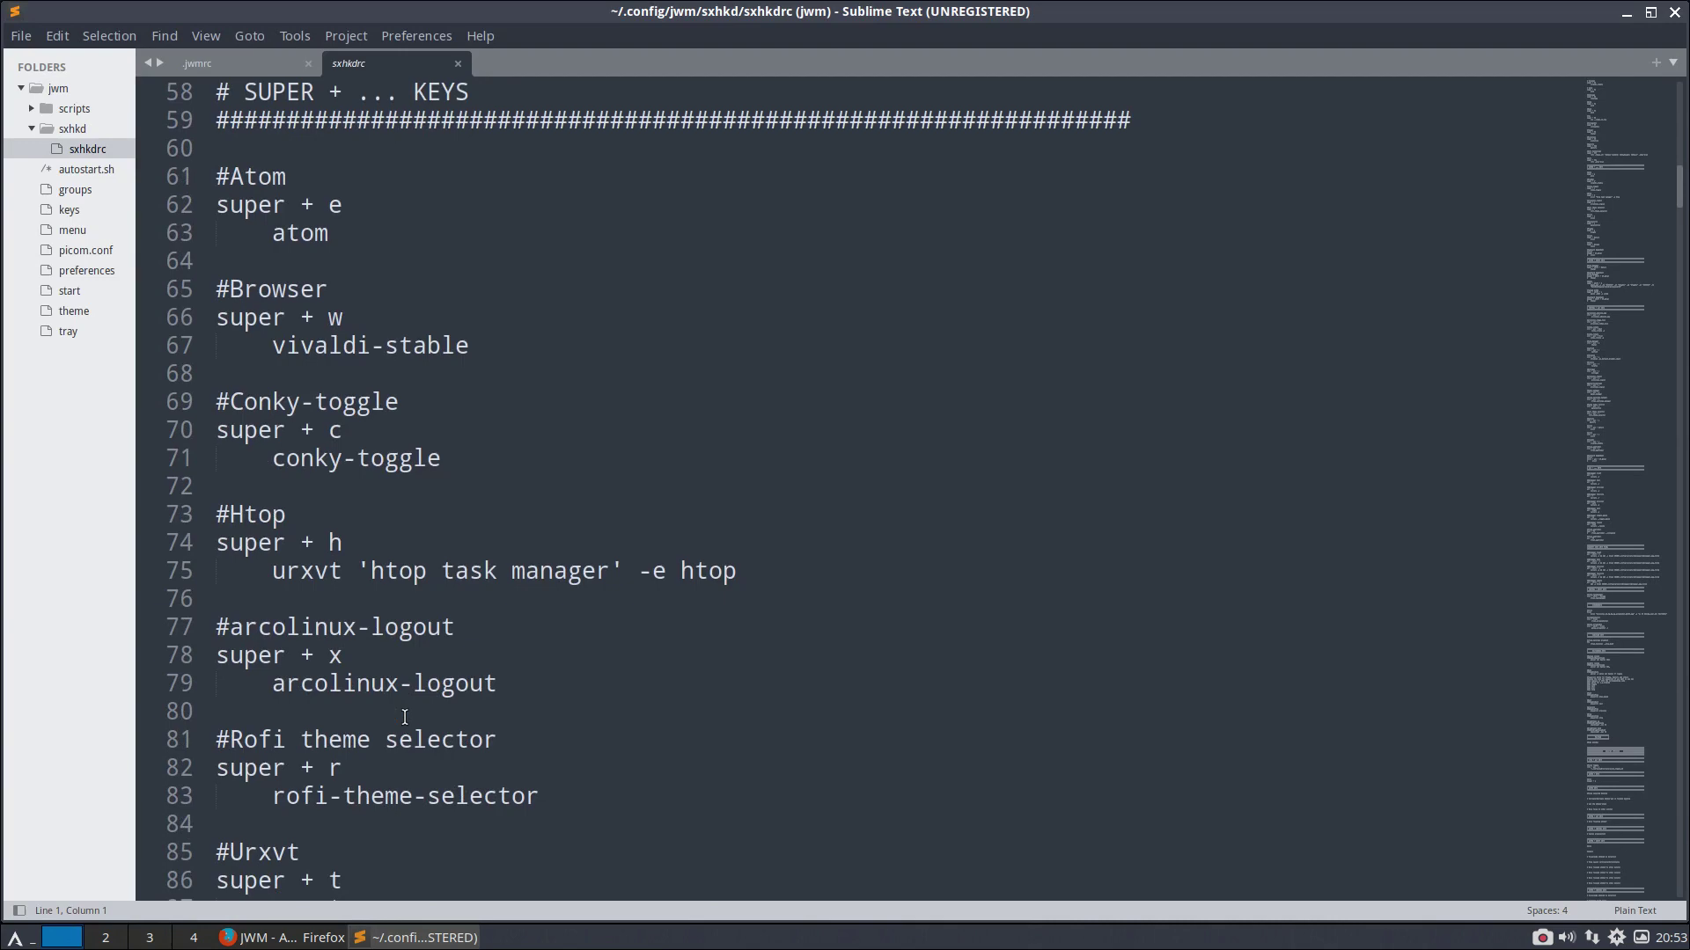
left_click(1625, 16)
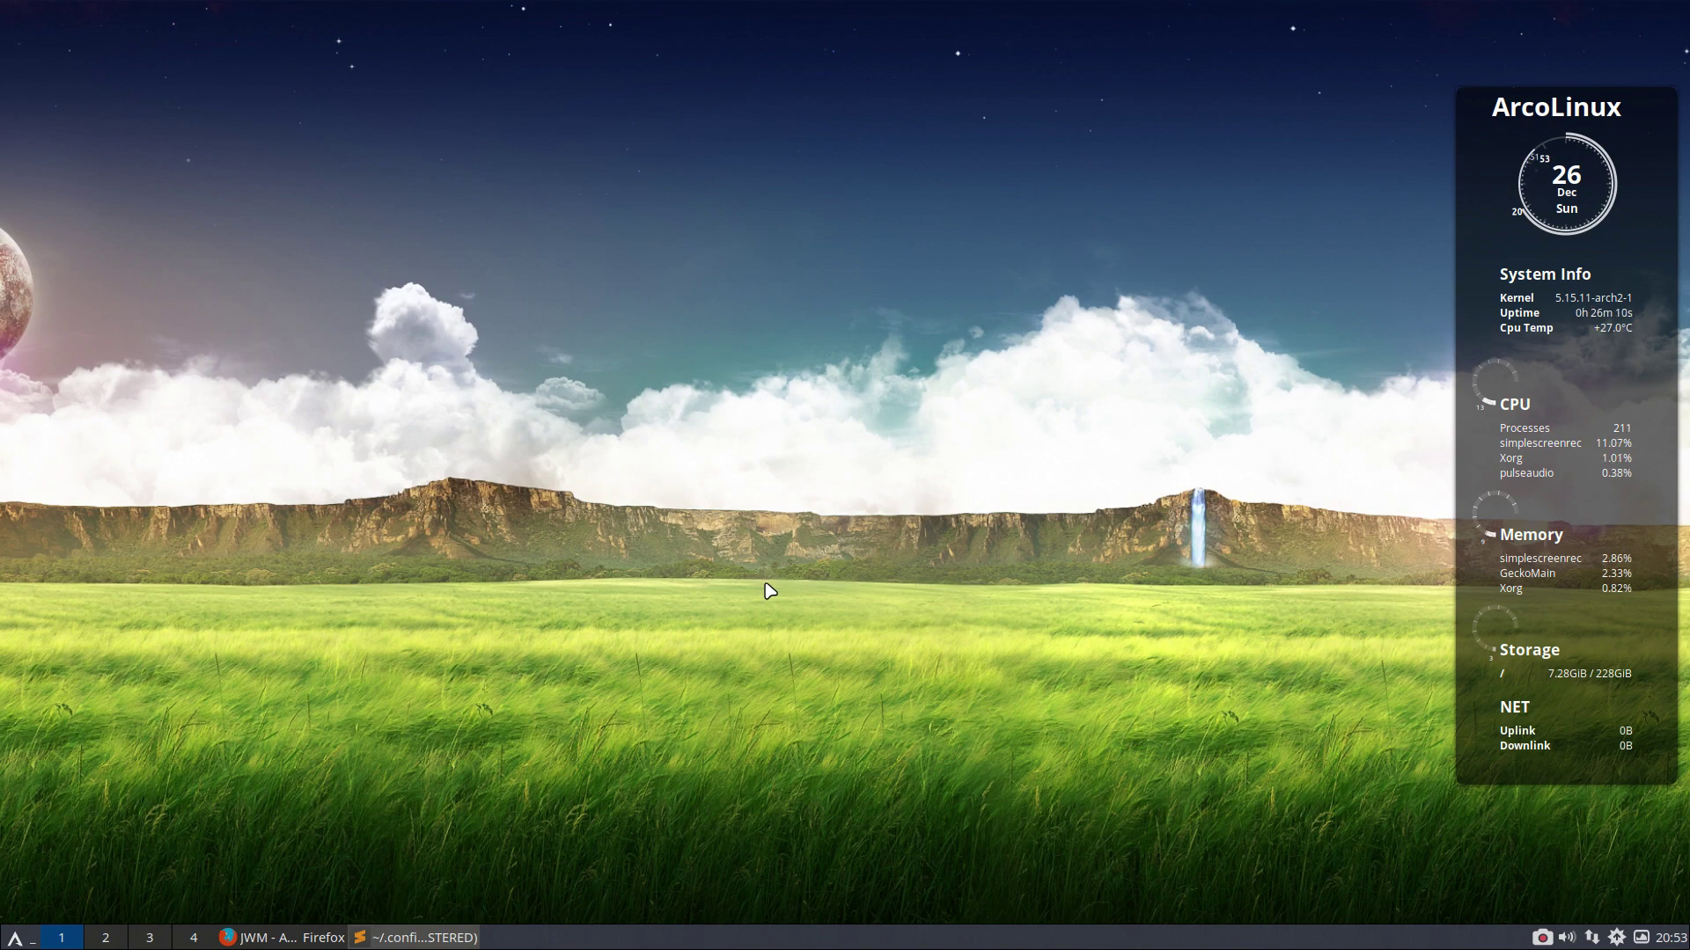
Step: Raise Firefox's JWM ArchWiki page, then minimise it to reveal the desktop
left_click(1542, 938)
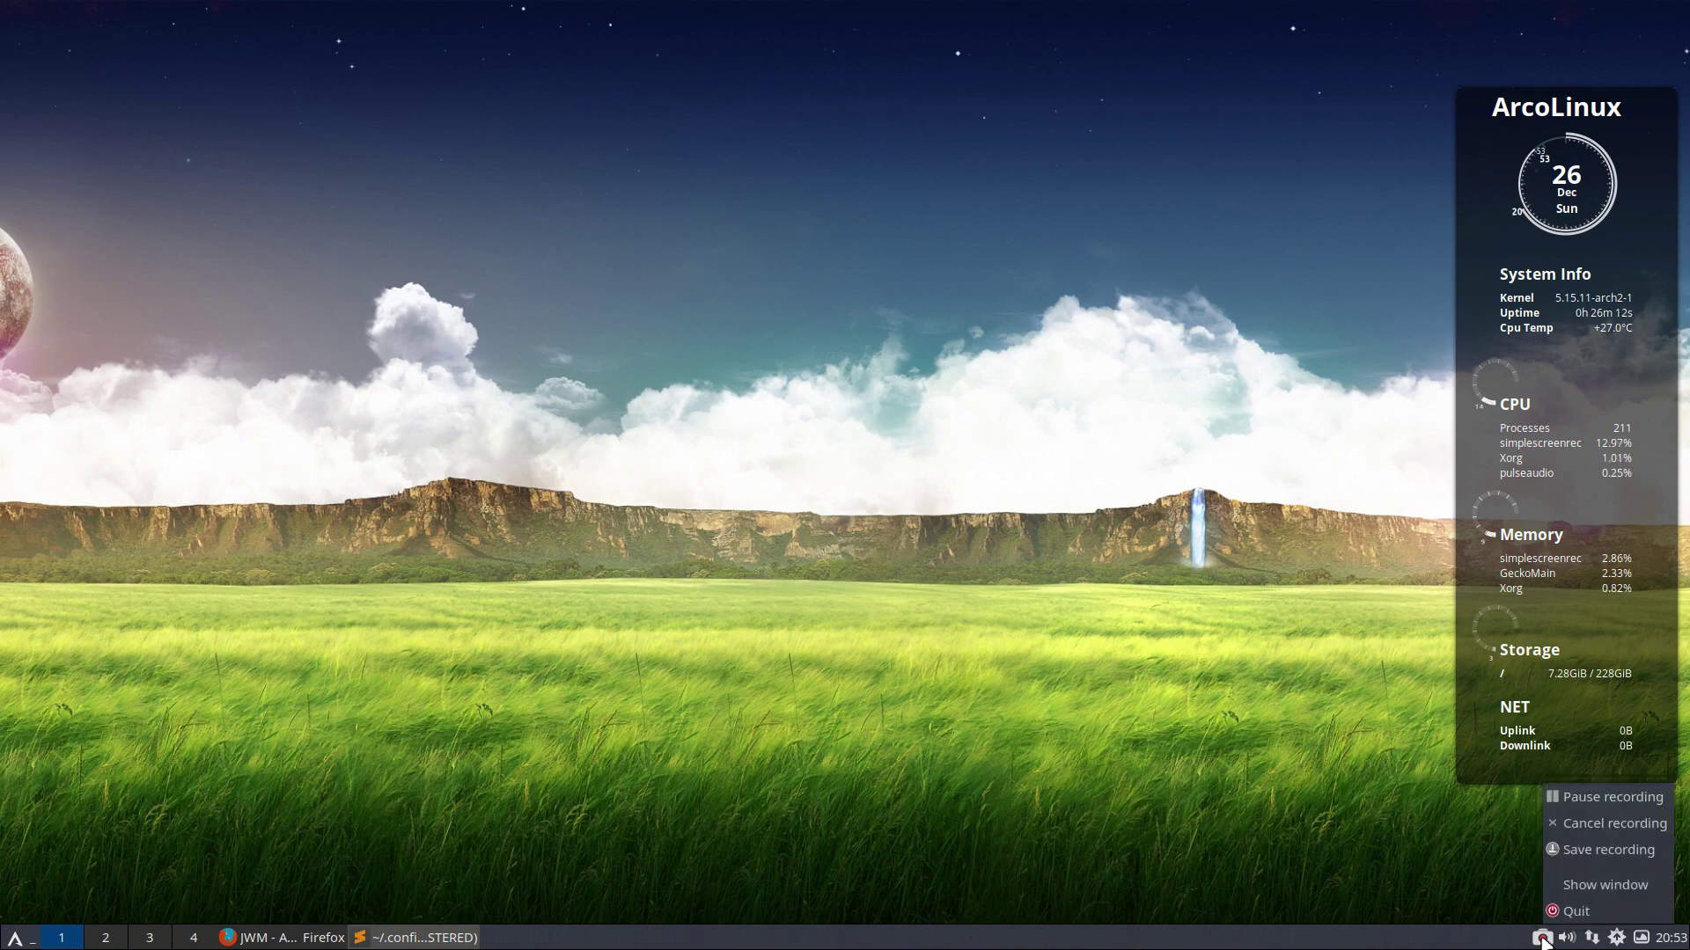
key("Escape")
left_click(296, 940)
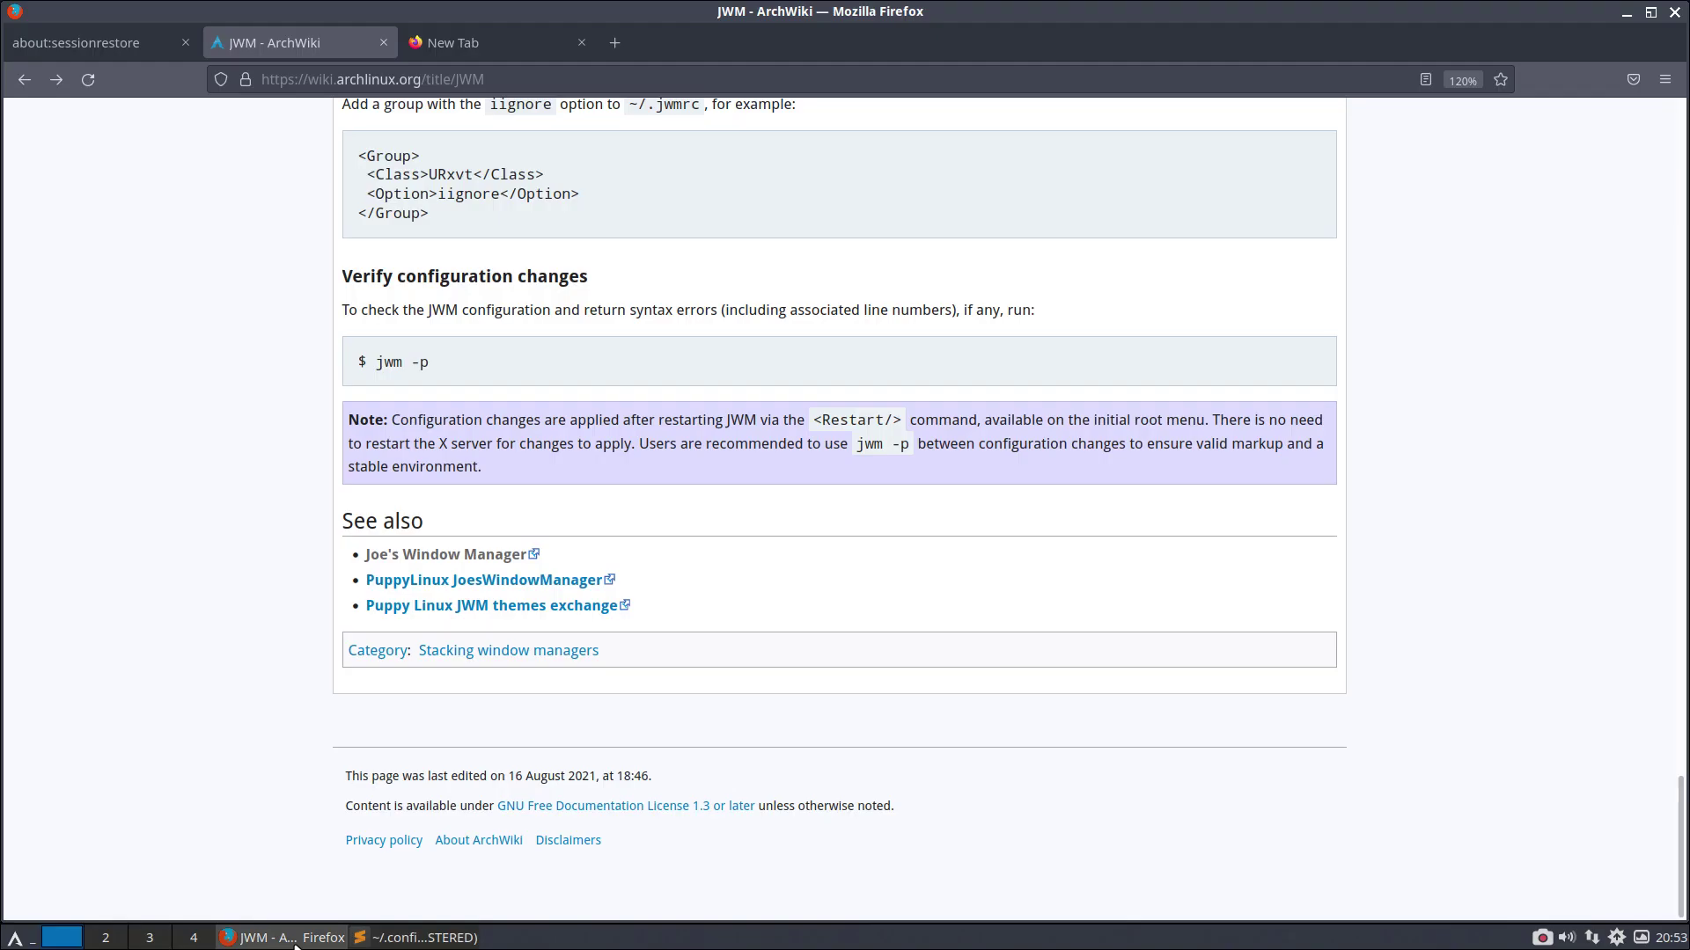
left_click(1625, 13)
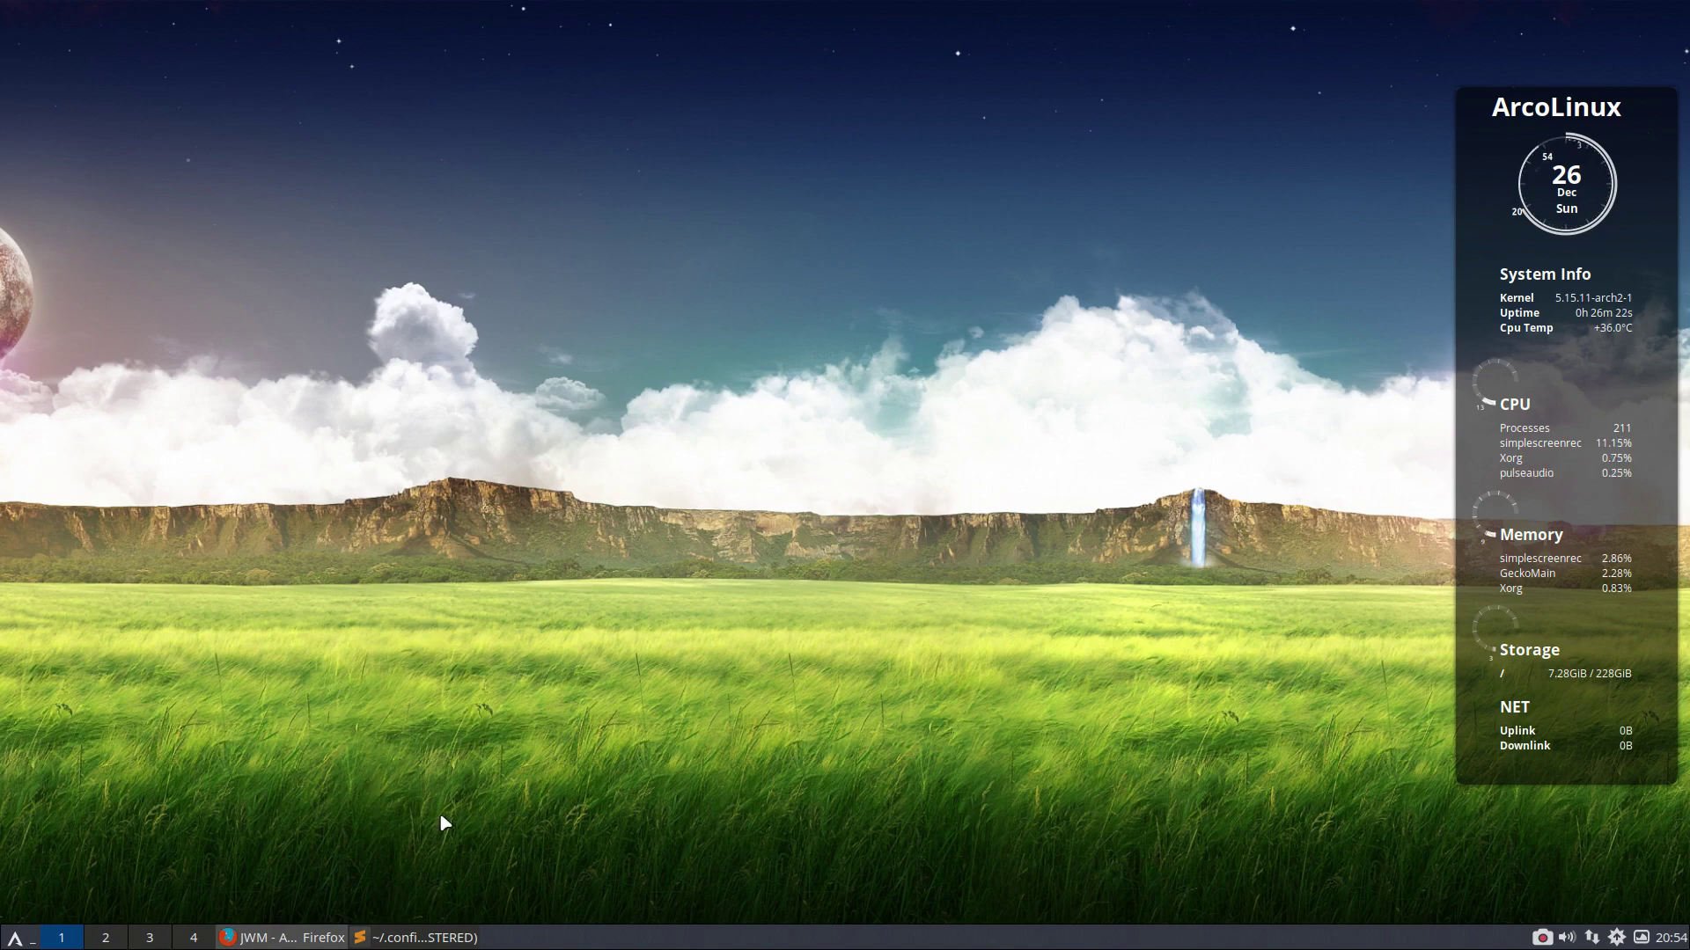
Step: Restore the editor and open picom-toggle.sh from the scripts folder, widening the sidebar
left_click(447, 940)
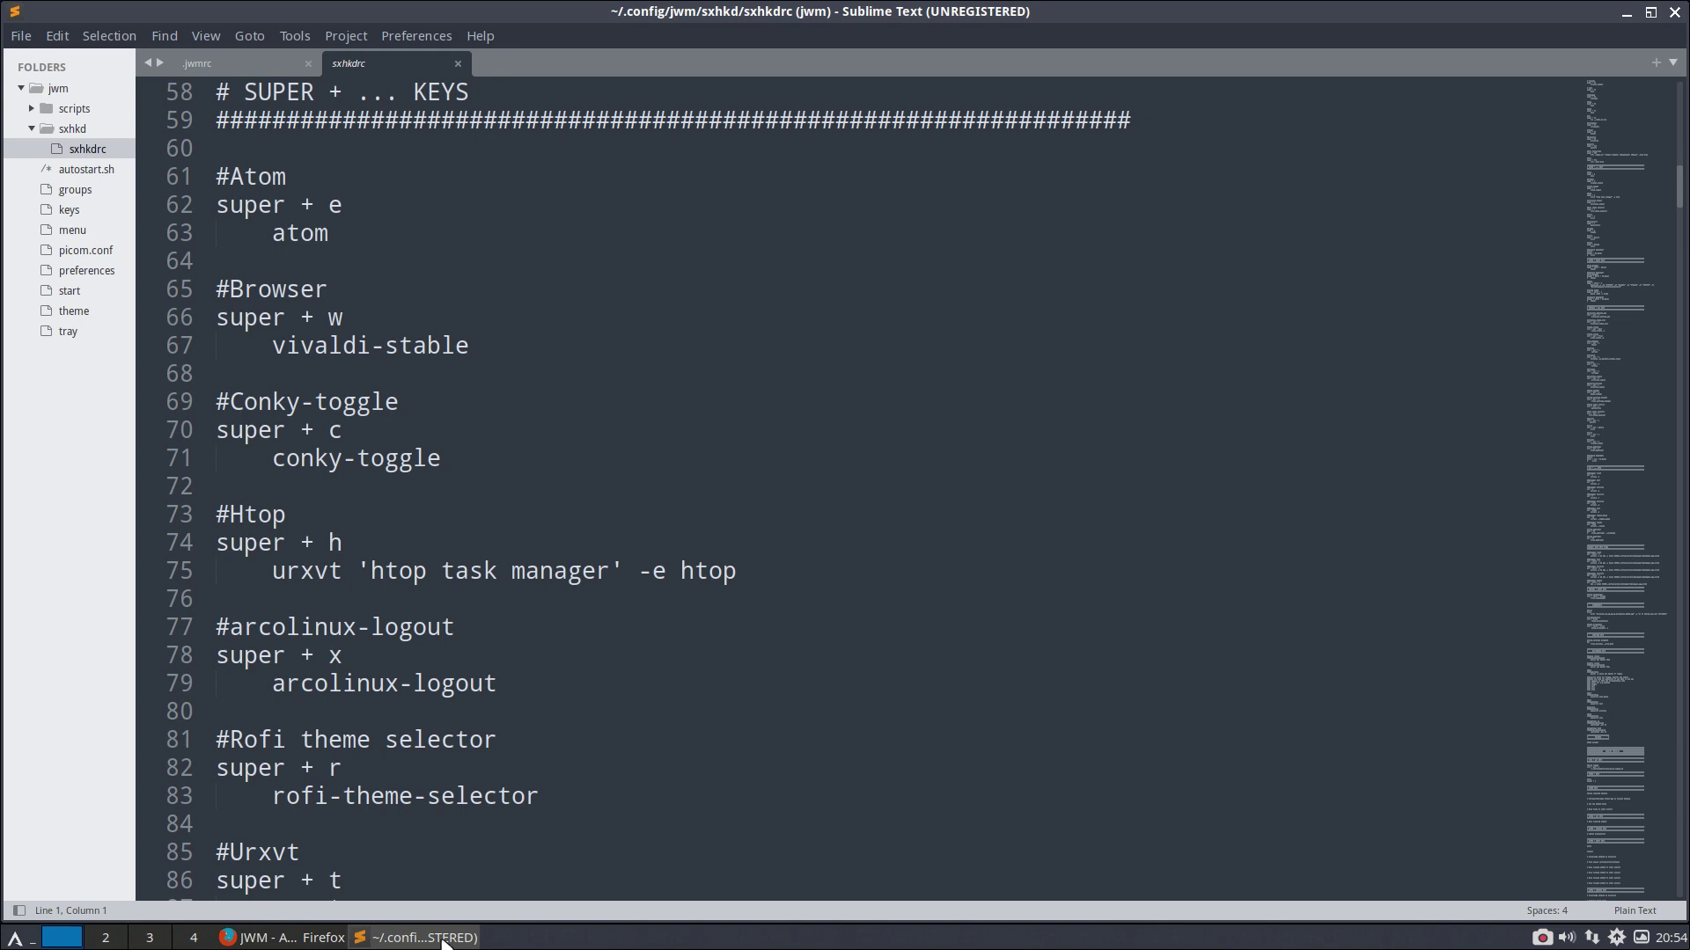
left_click(35, 110)
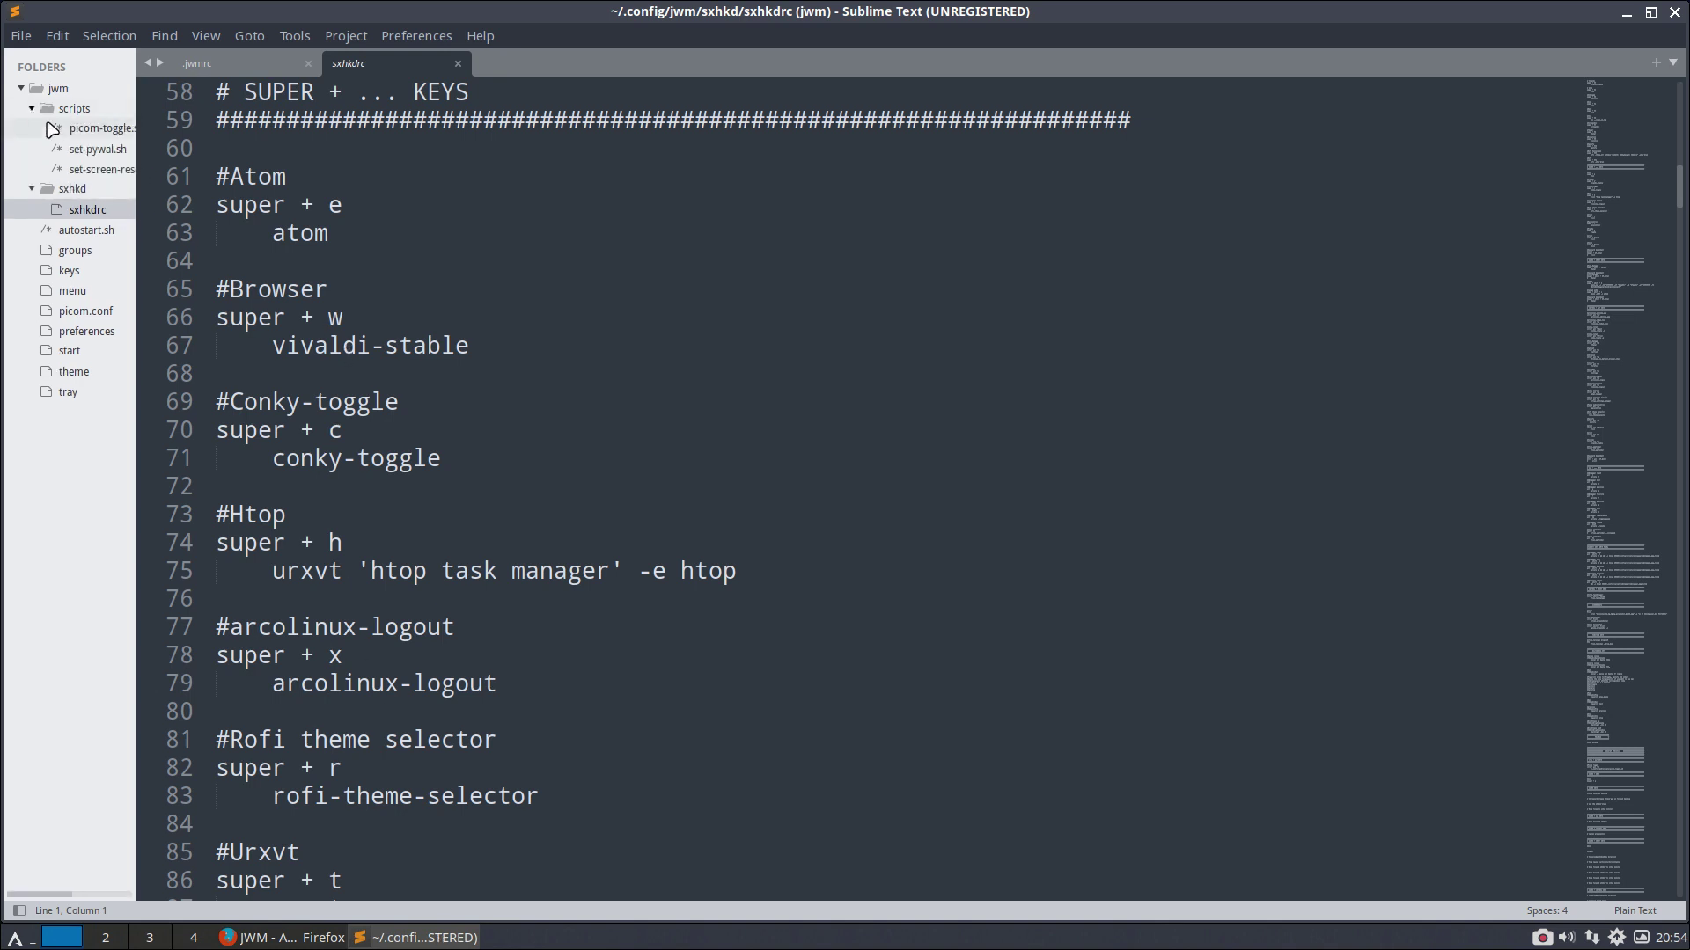
left_click(98, 130)
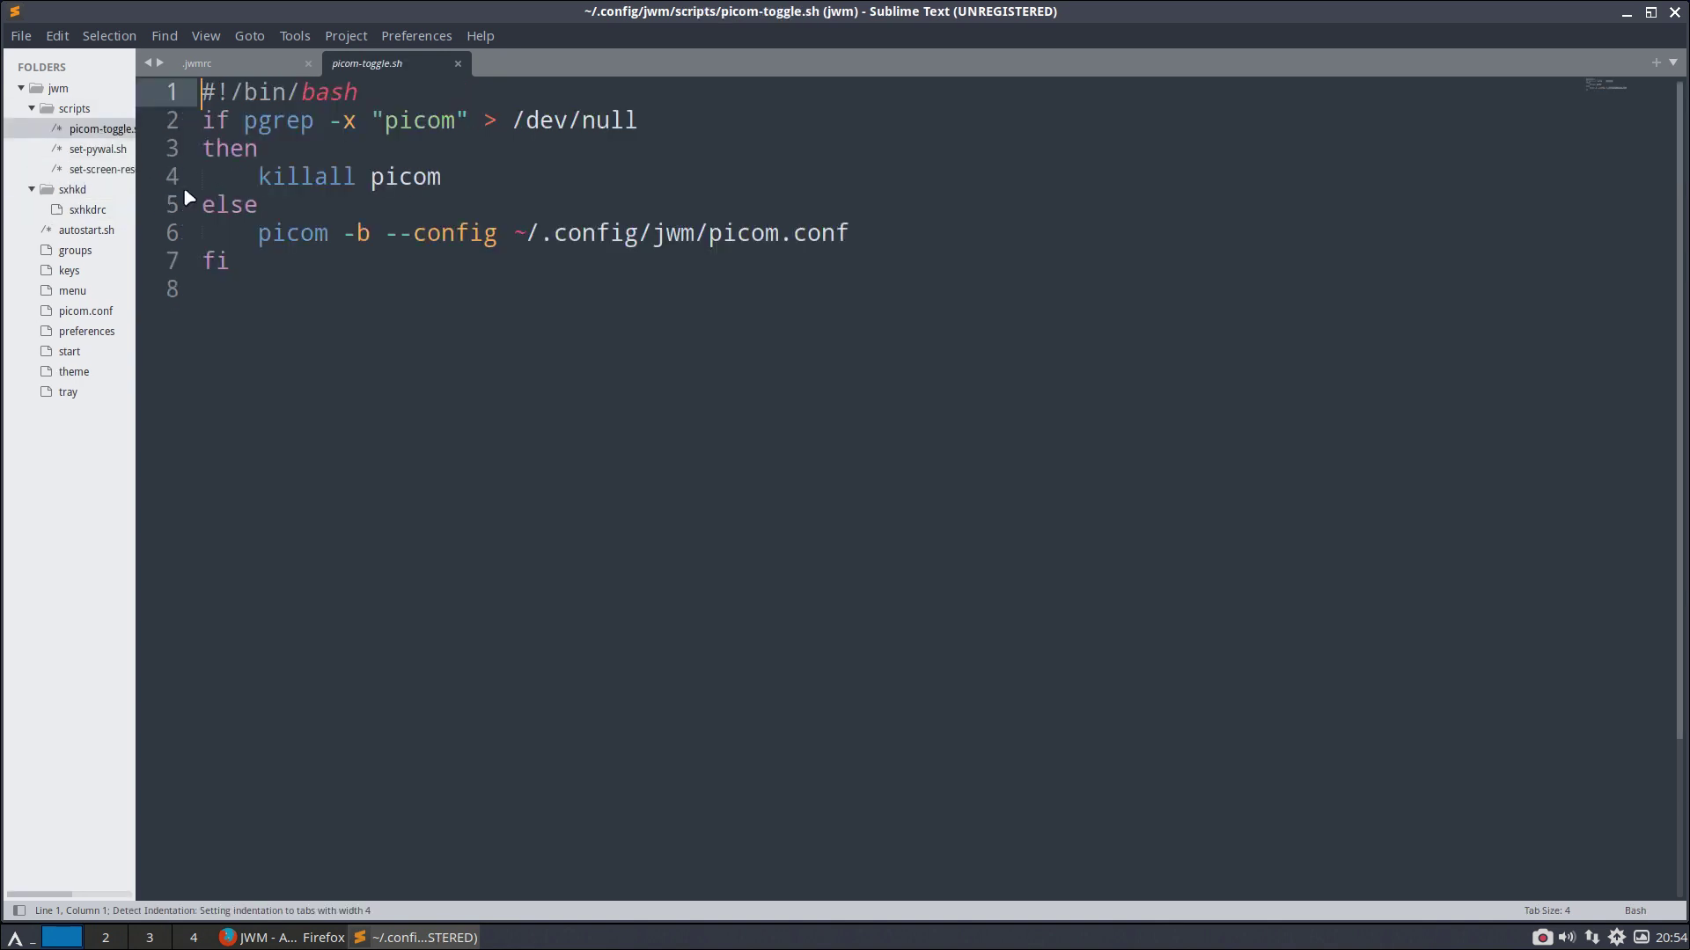
left_click_drag(137, 178, 269, 178)
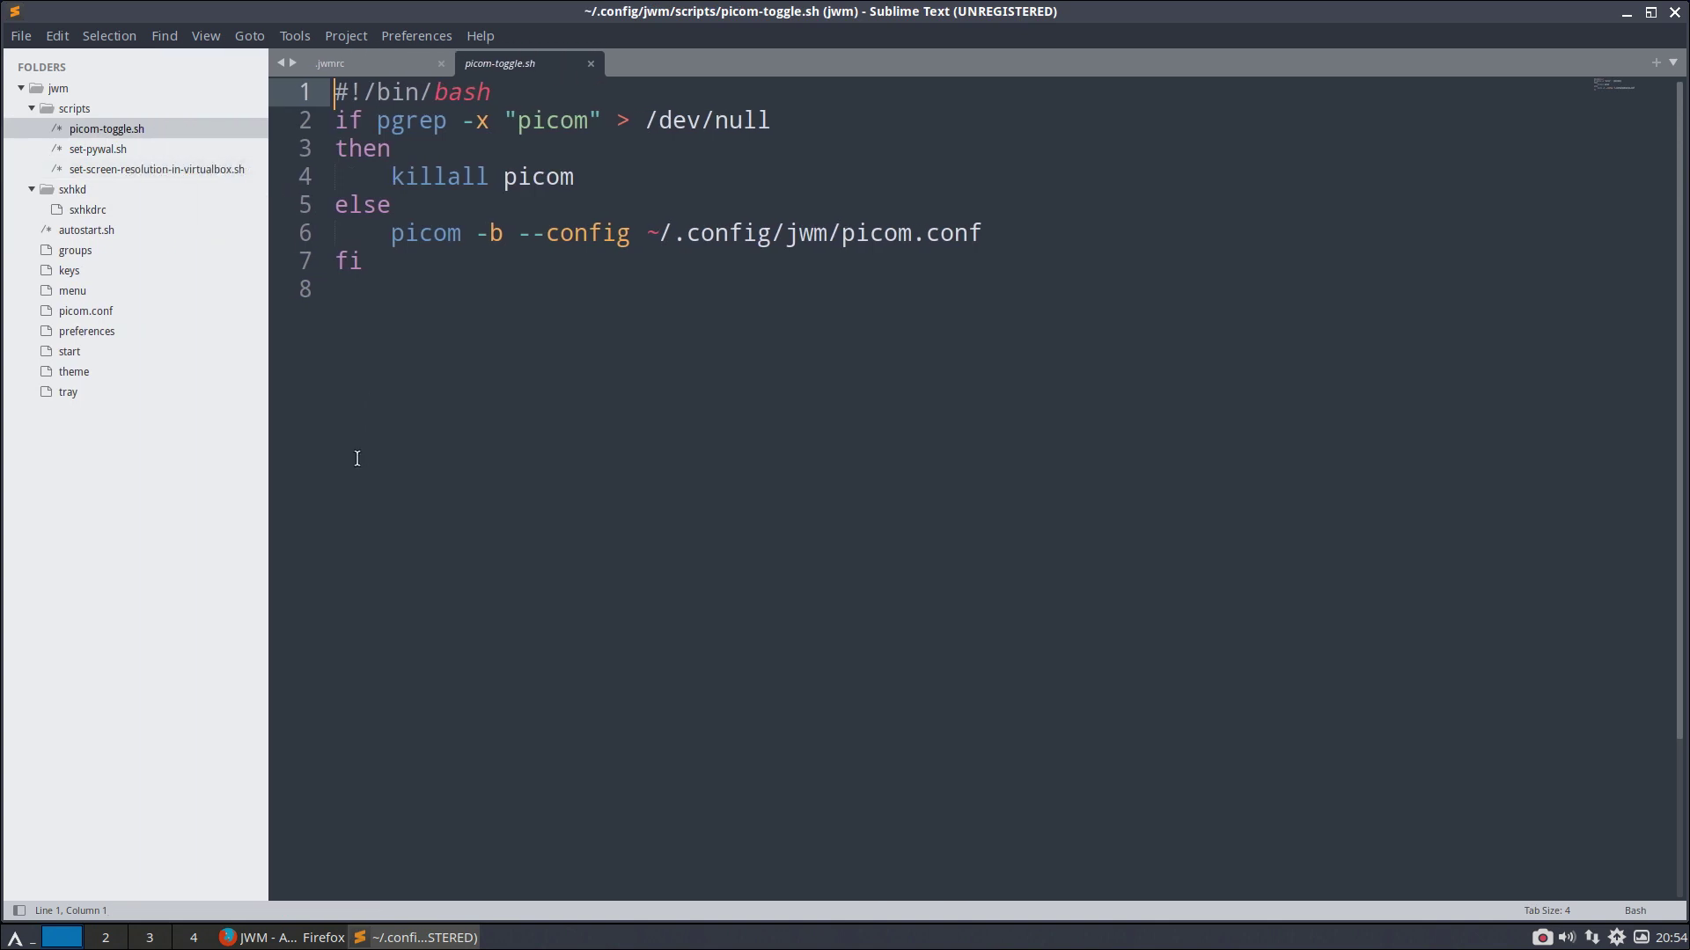
double_click(519, 178)
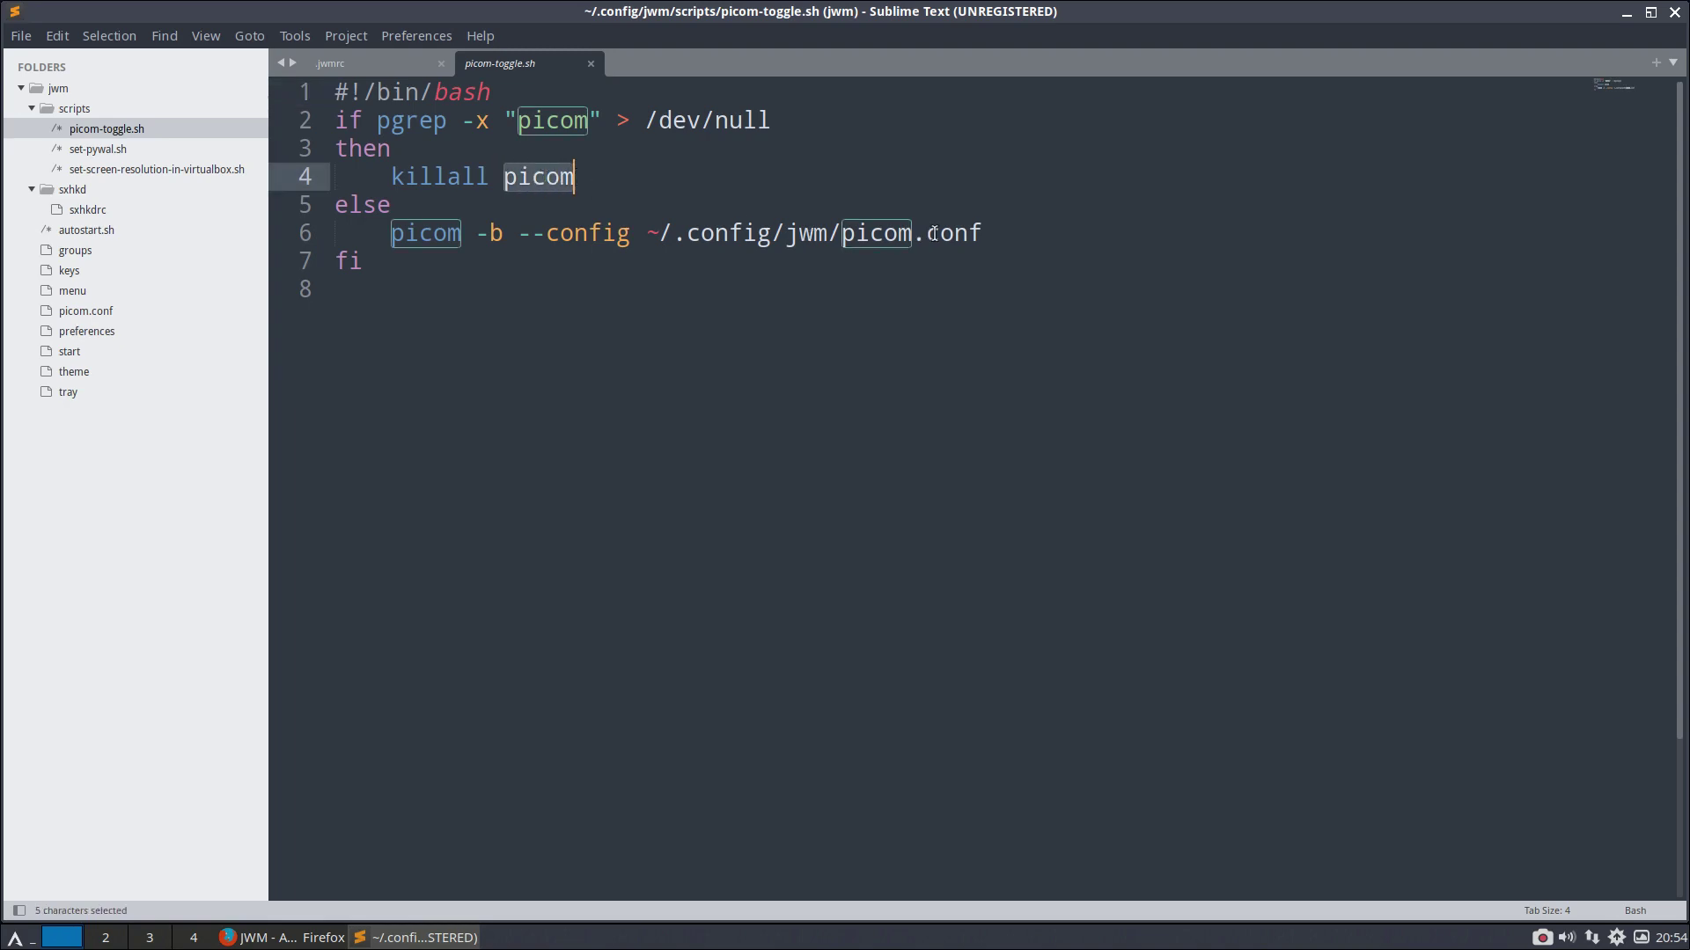
Step: Open set-pywal.sh and scroll through its wallpaper functions
left_click(145, 151)
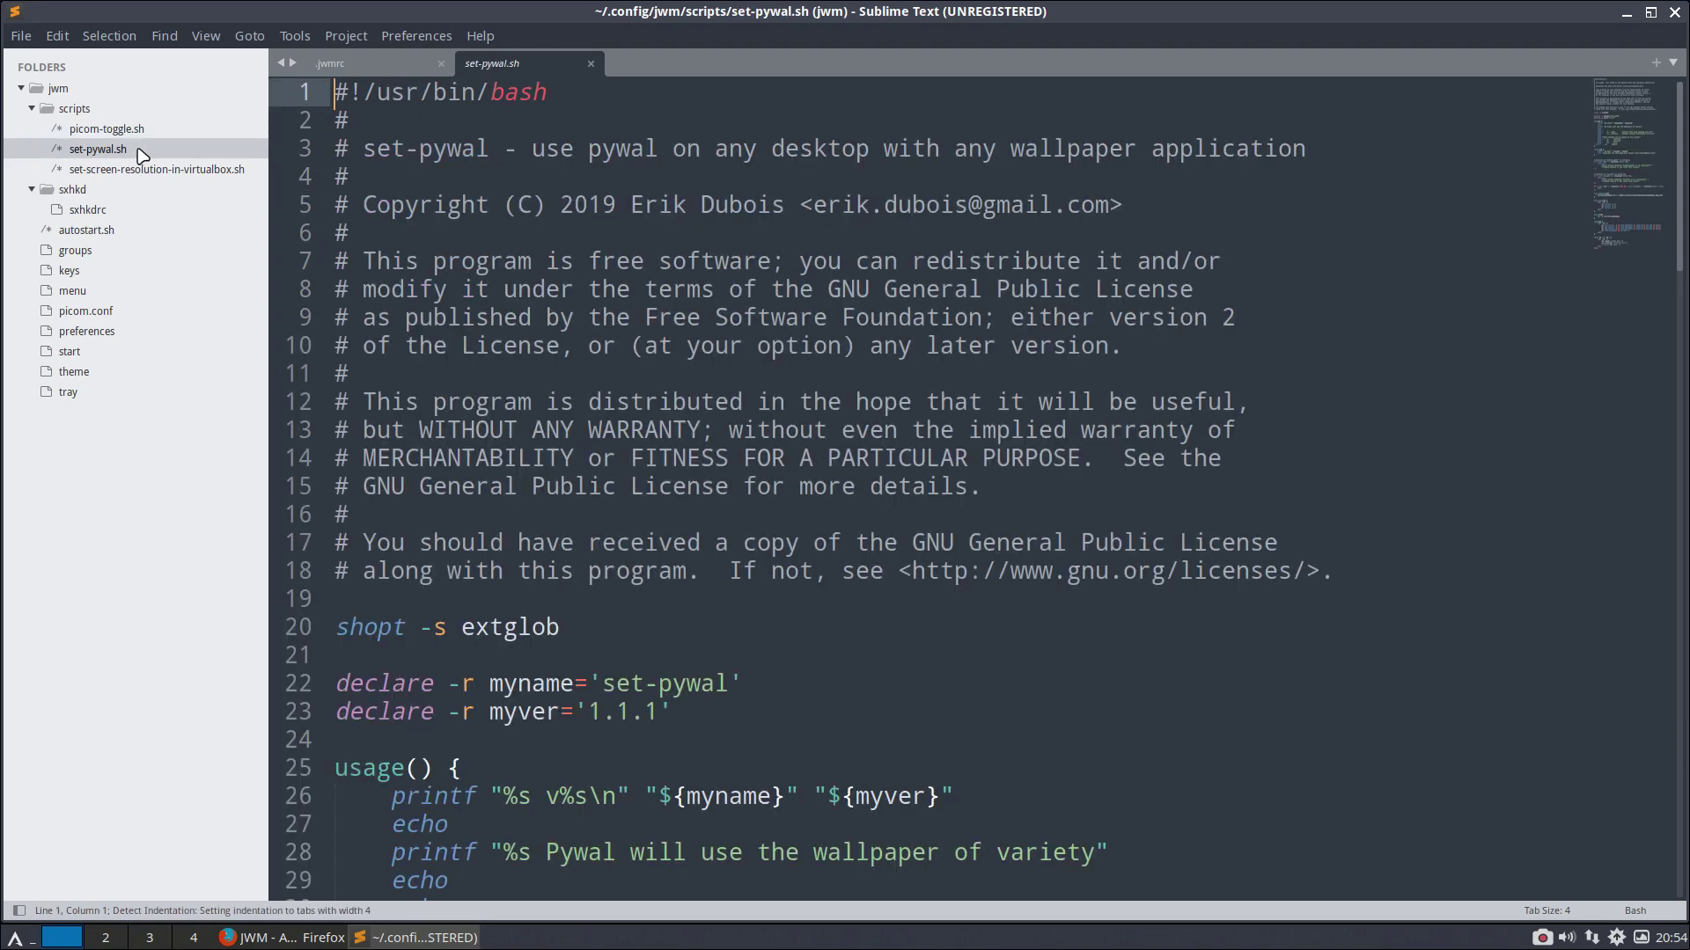
scroll(716, 670, "down", 11)
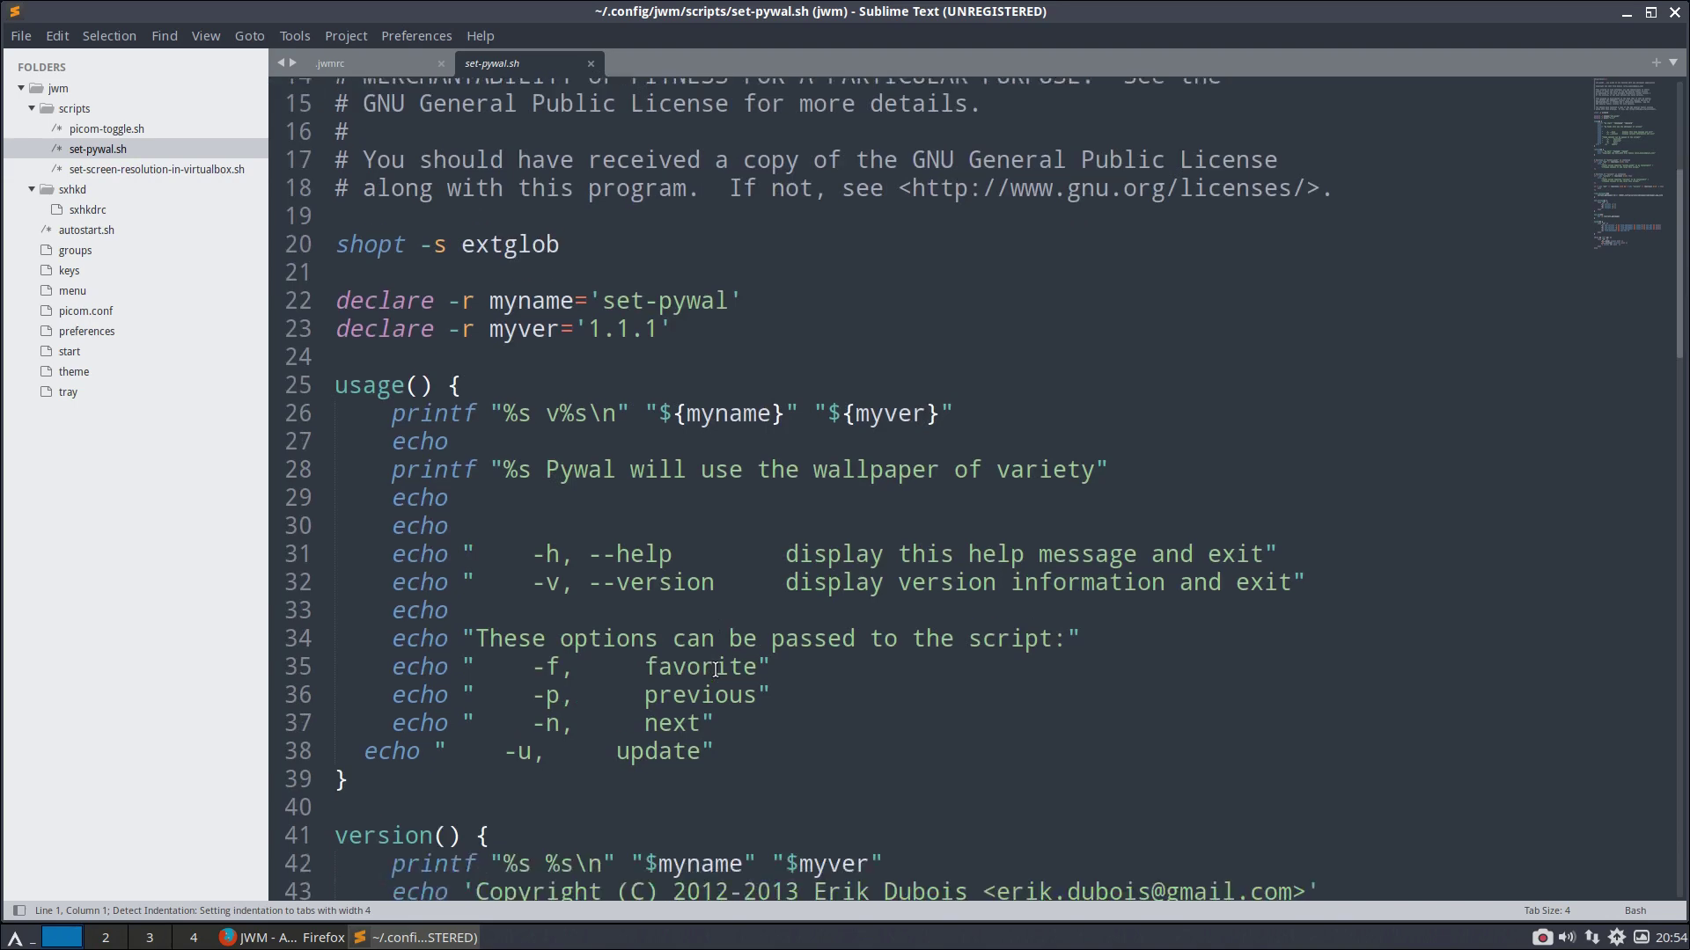
scroll(715, 671, "down", 4)
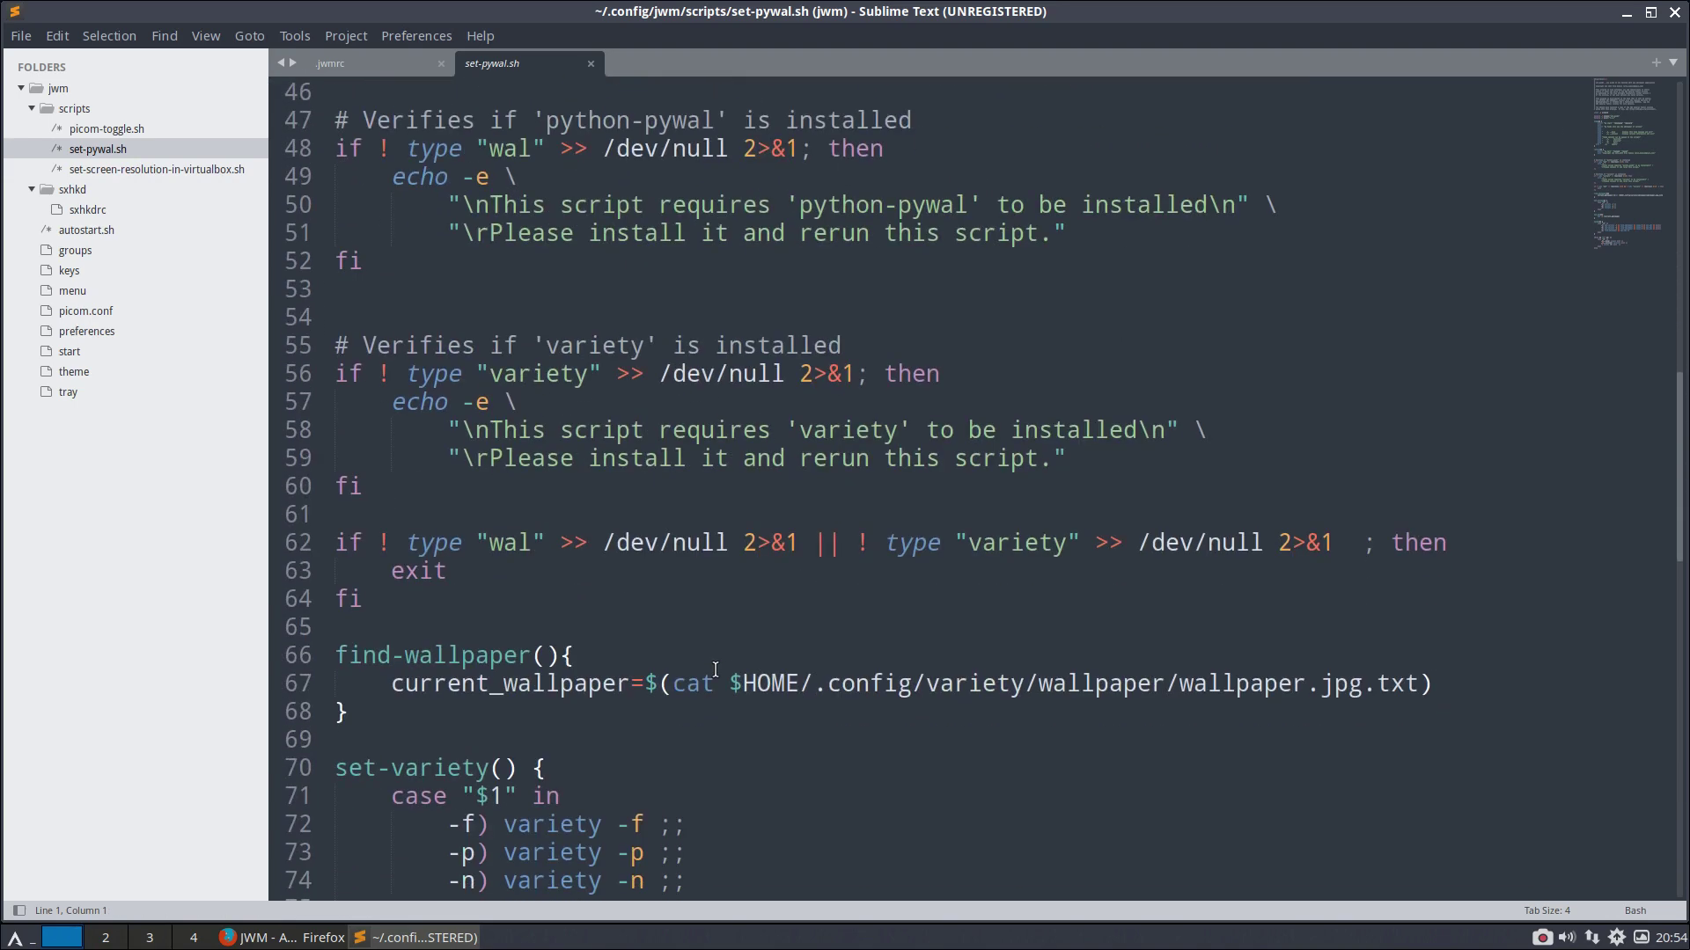
scroll(716, 671, "down", 5)
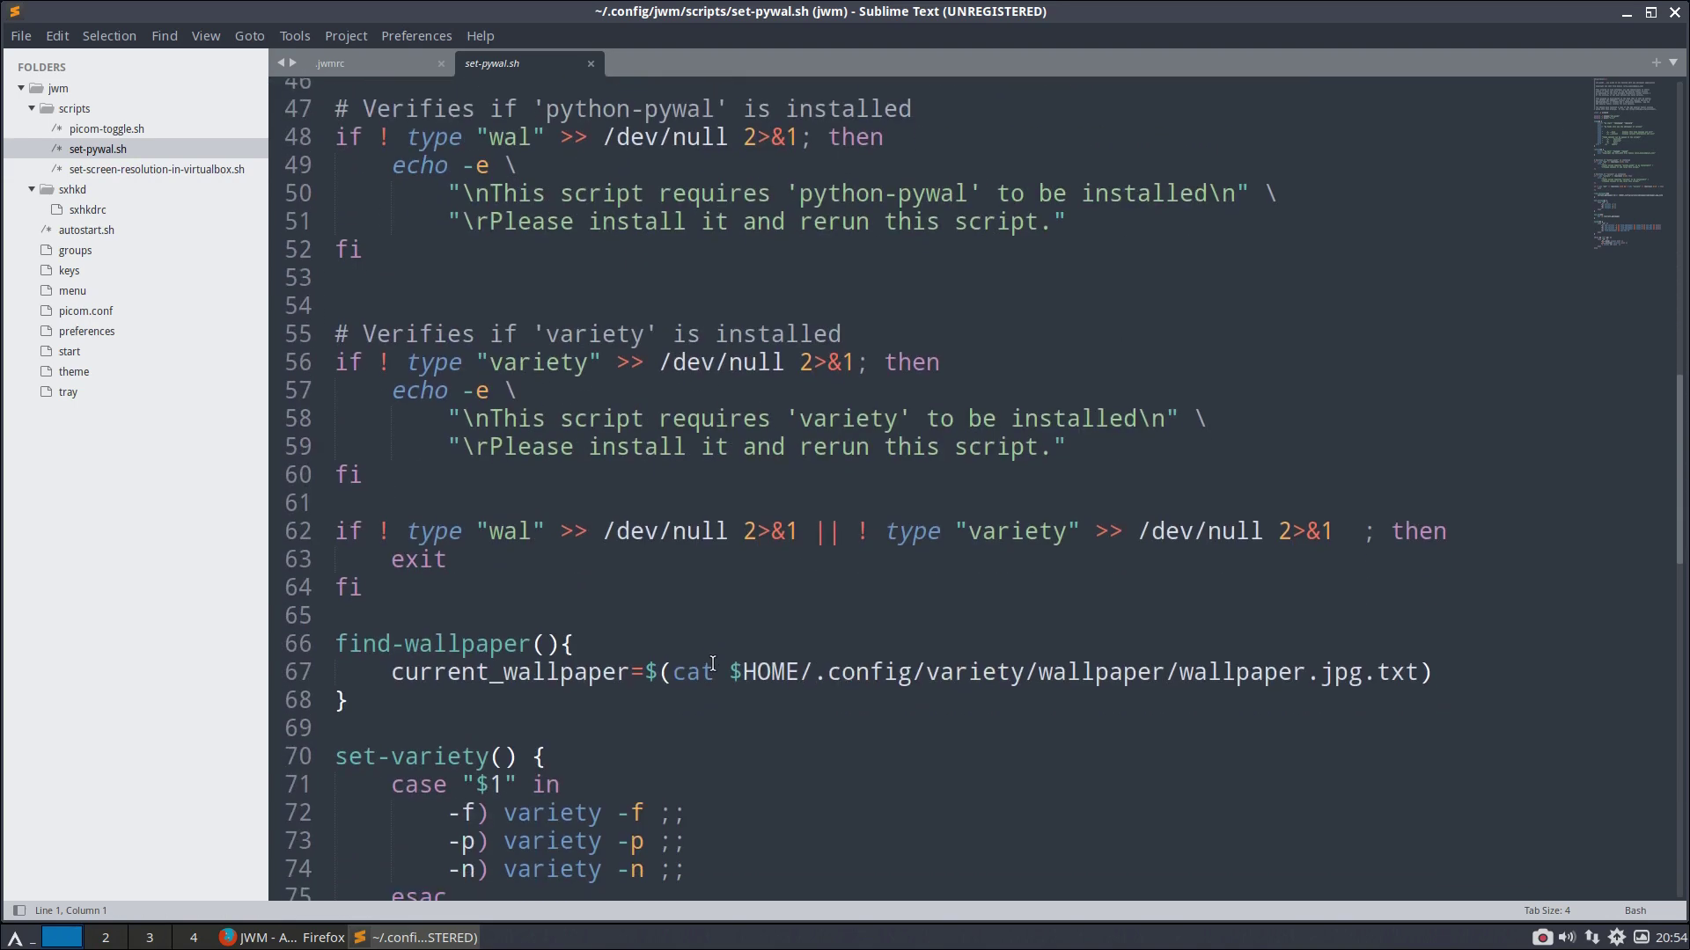
Step: Open set-screen-resolution-in-virtualbox.sh and highlight its 1920x1080_60.00 mode and Virtual1 output
left_click(169, 170)
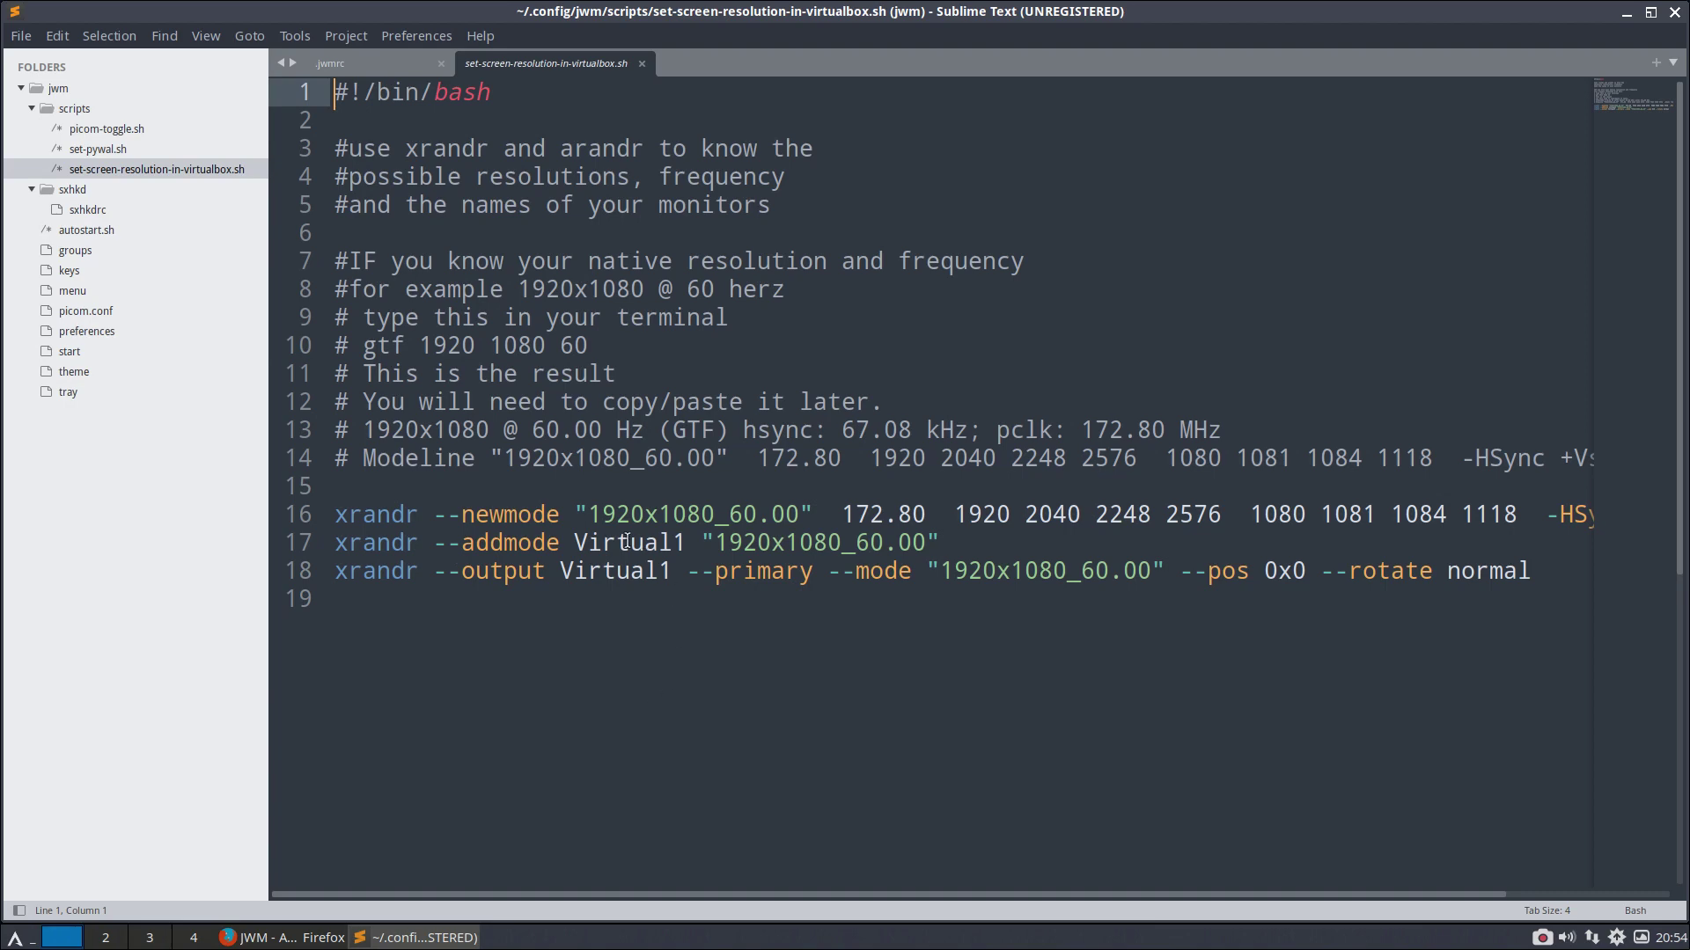
left_click_drag(589, 515, 801, 513)
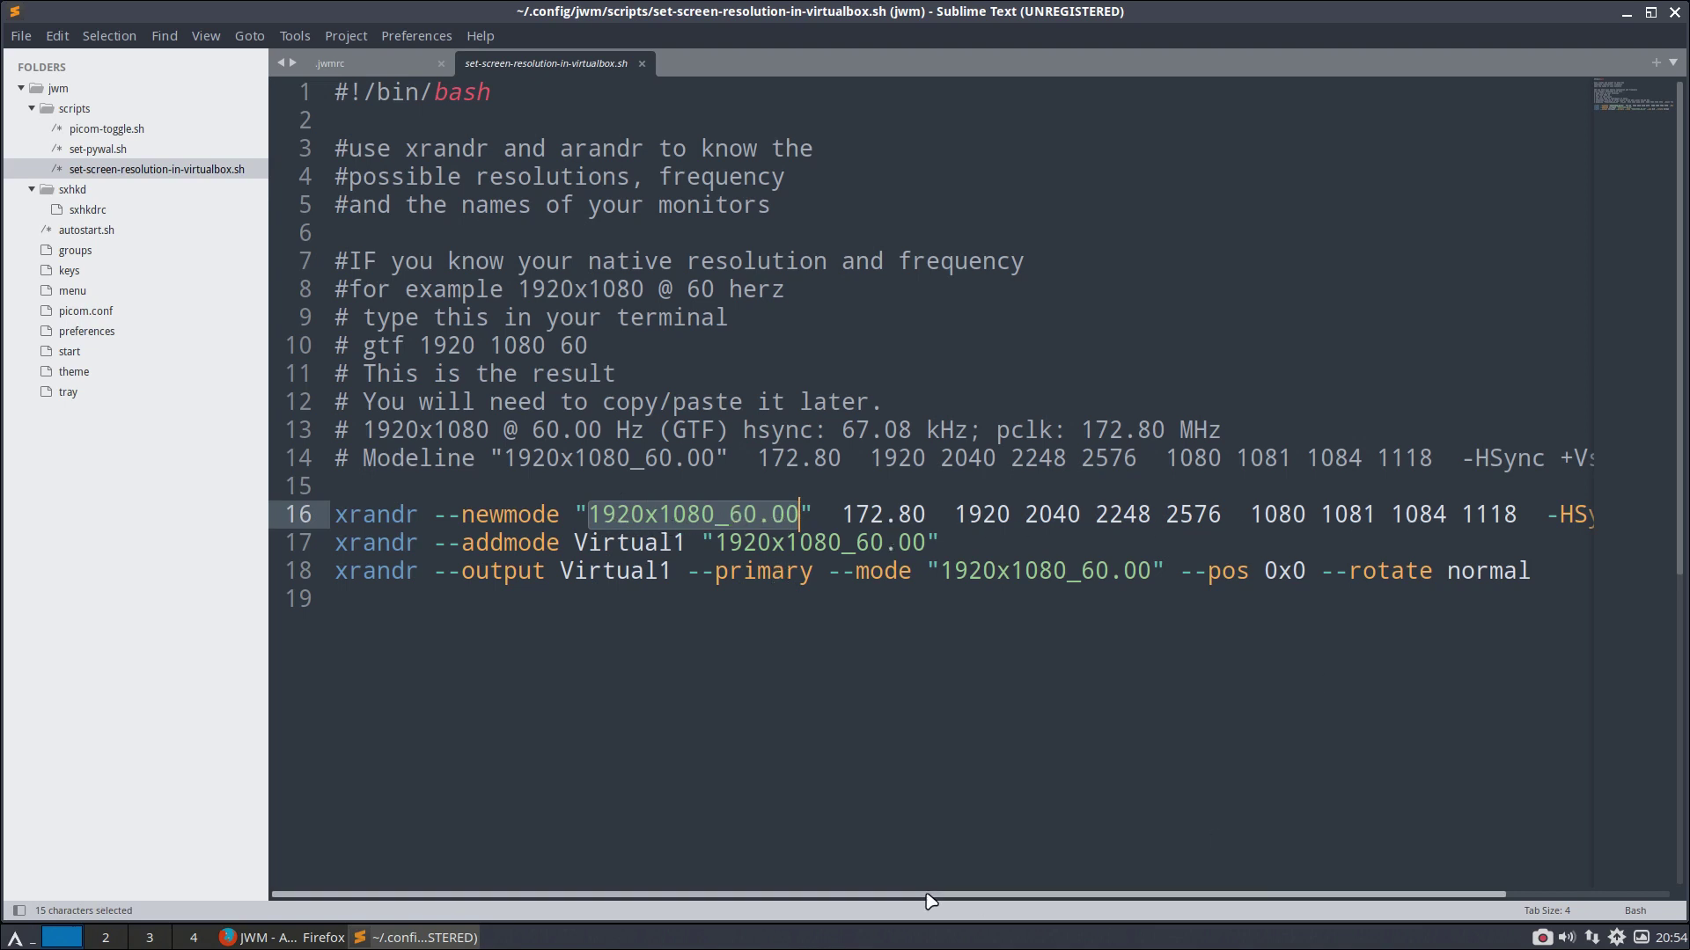
left_click_drag(909, 895, 808, 880)
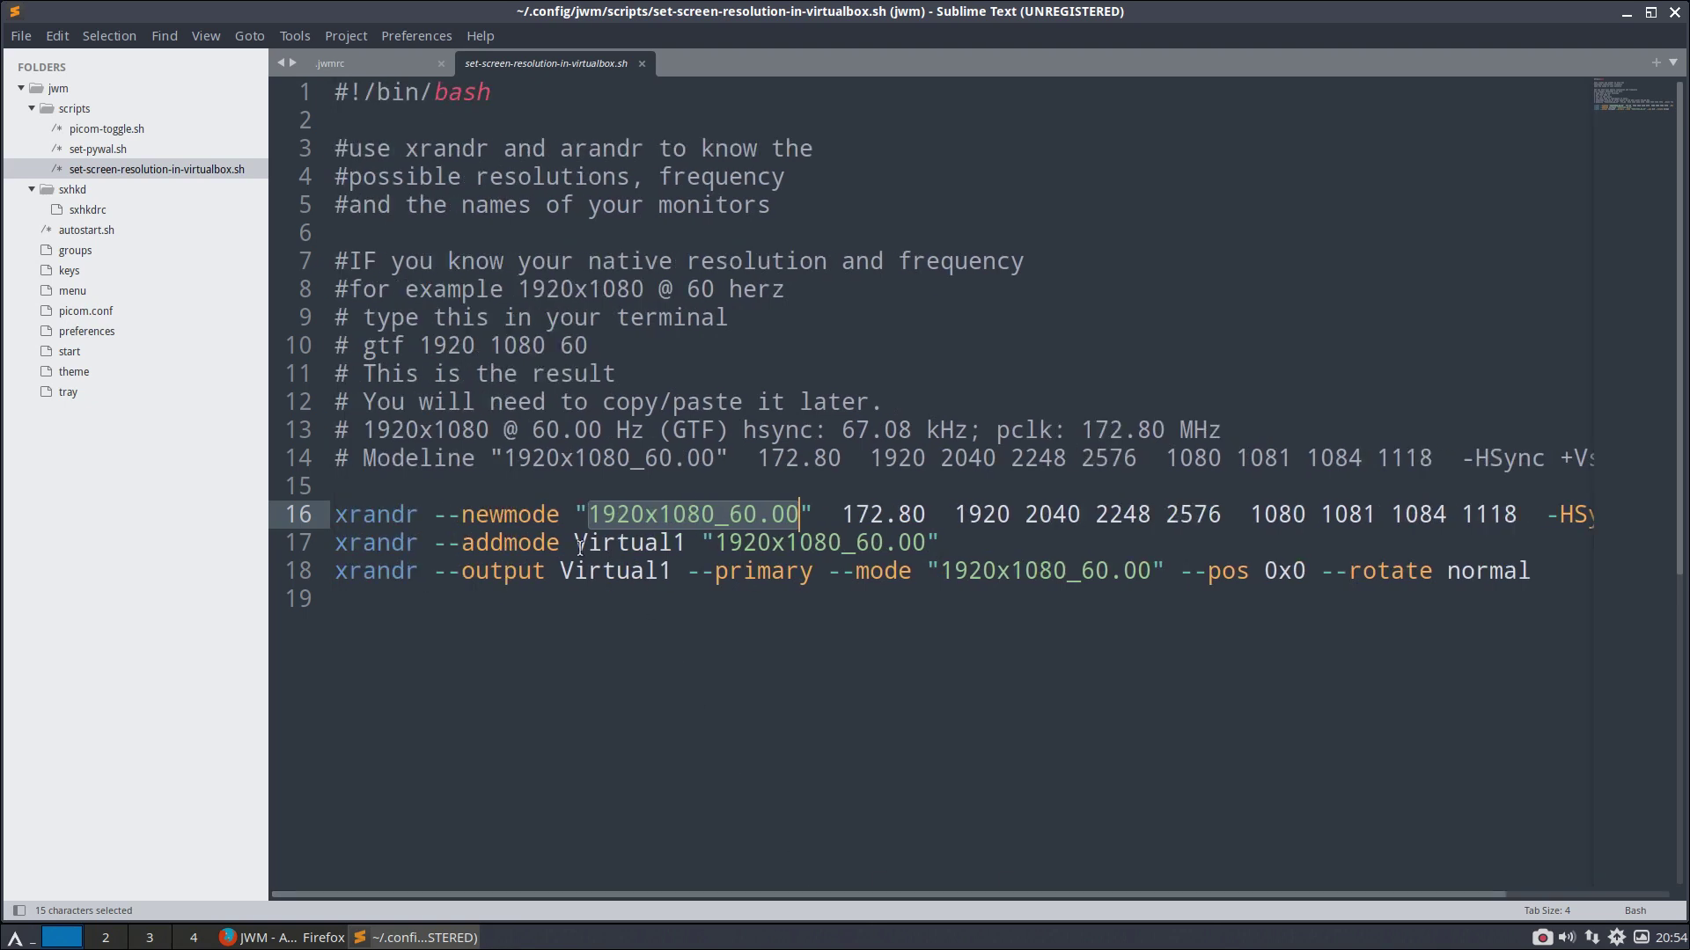
left_click_drag(576, 543, 686, 543)
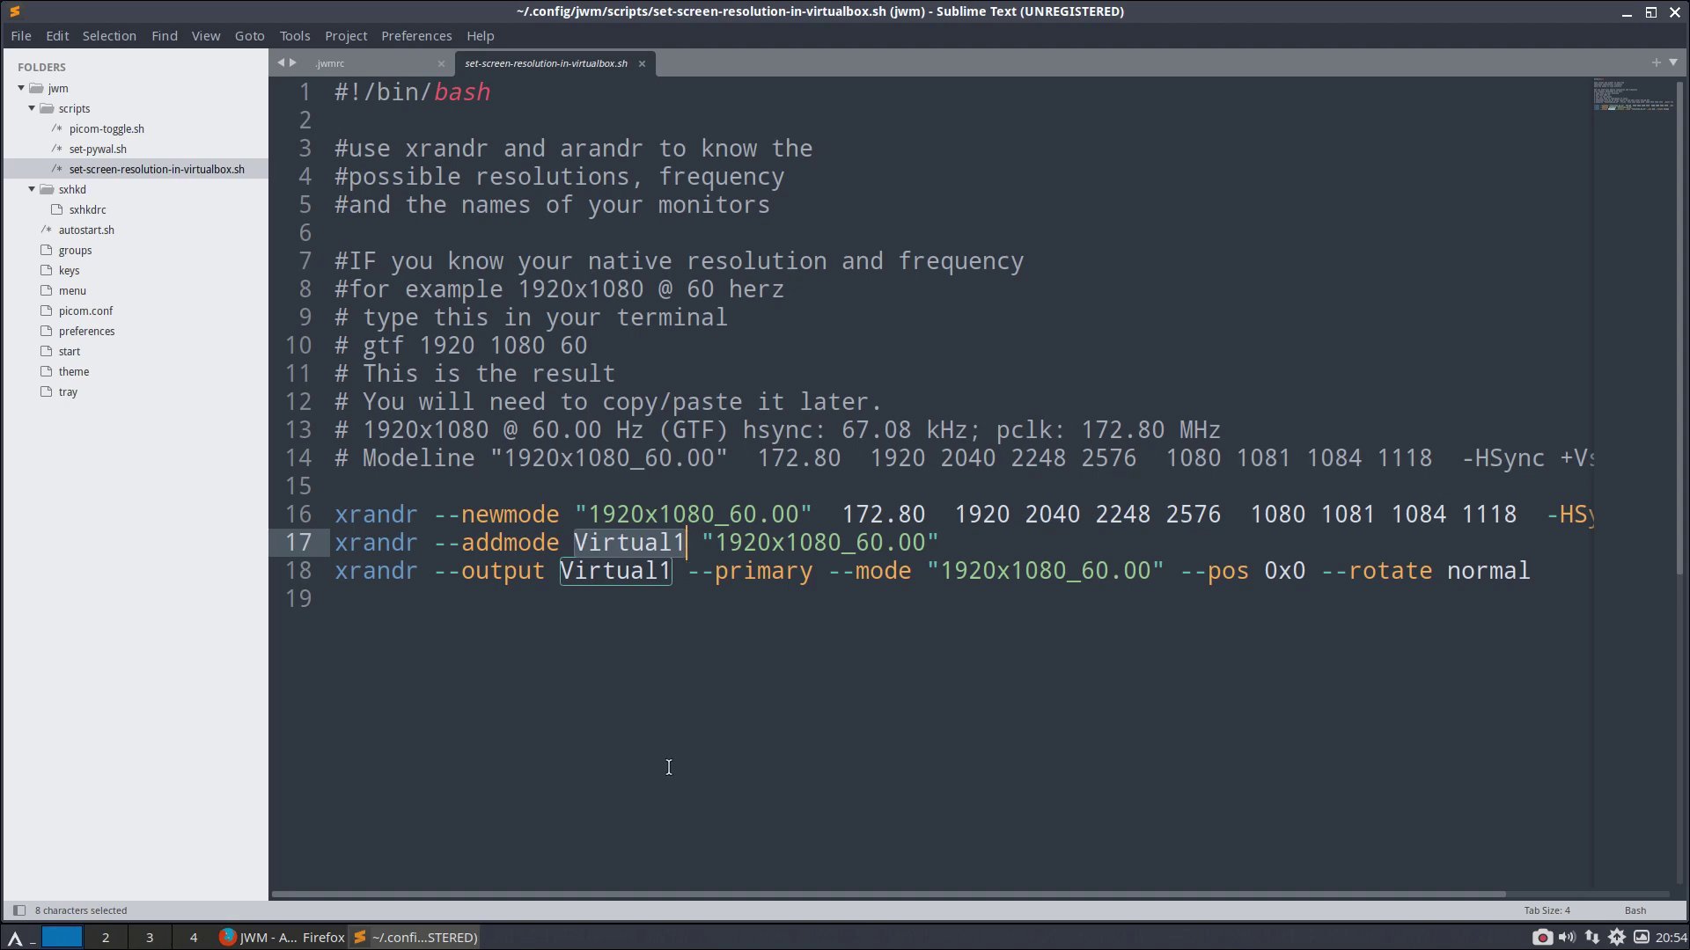
Step: Run xrandr in a terminal to compare the real HDMI-1 and HDMI-2 outputs, then close it
key("super+Return")
type("xrabd")
key("BackSpace")
key("BackSpace")
type("nrr")
key("Return")
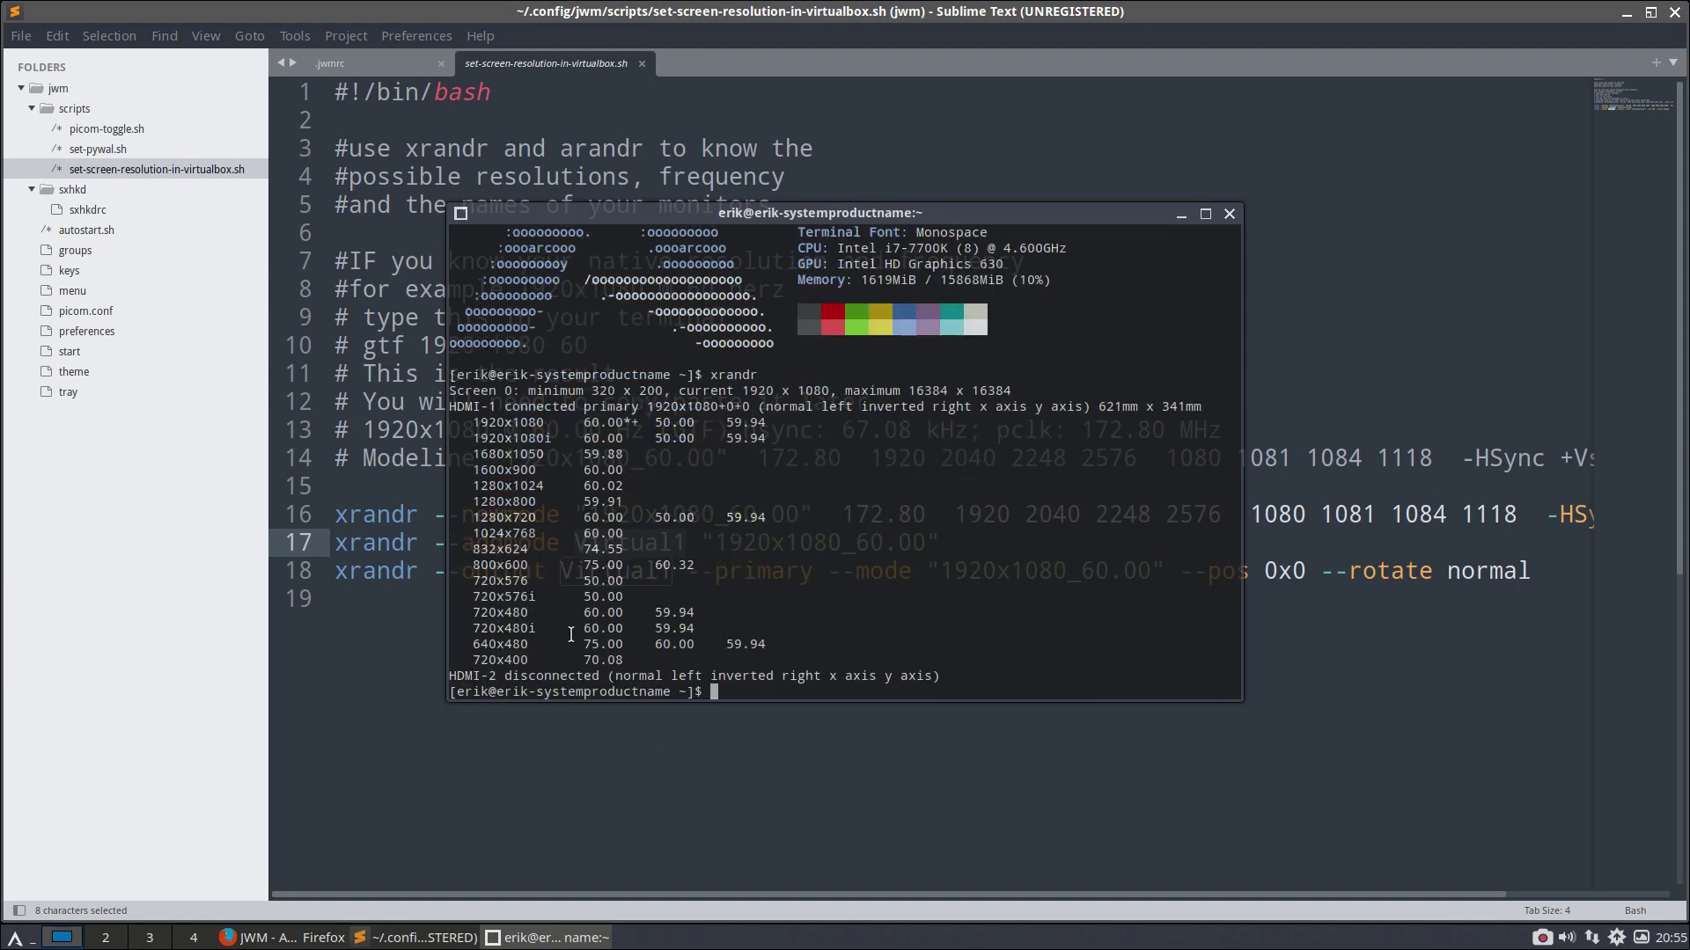
left_click_drag(500, 403, 445, 406)
left_click_drag(495, 678, 447, 676)
left_click(1230, 213)
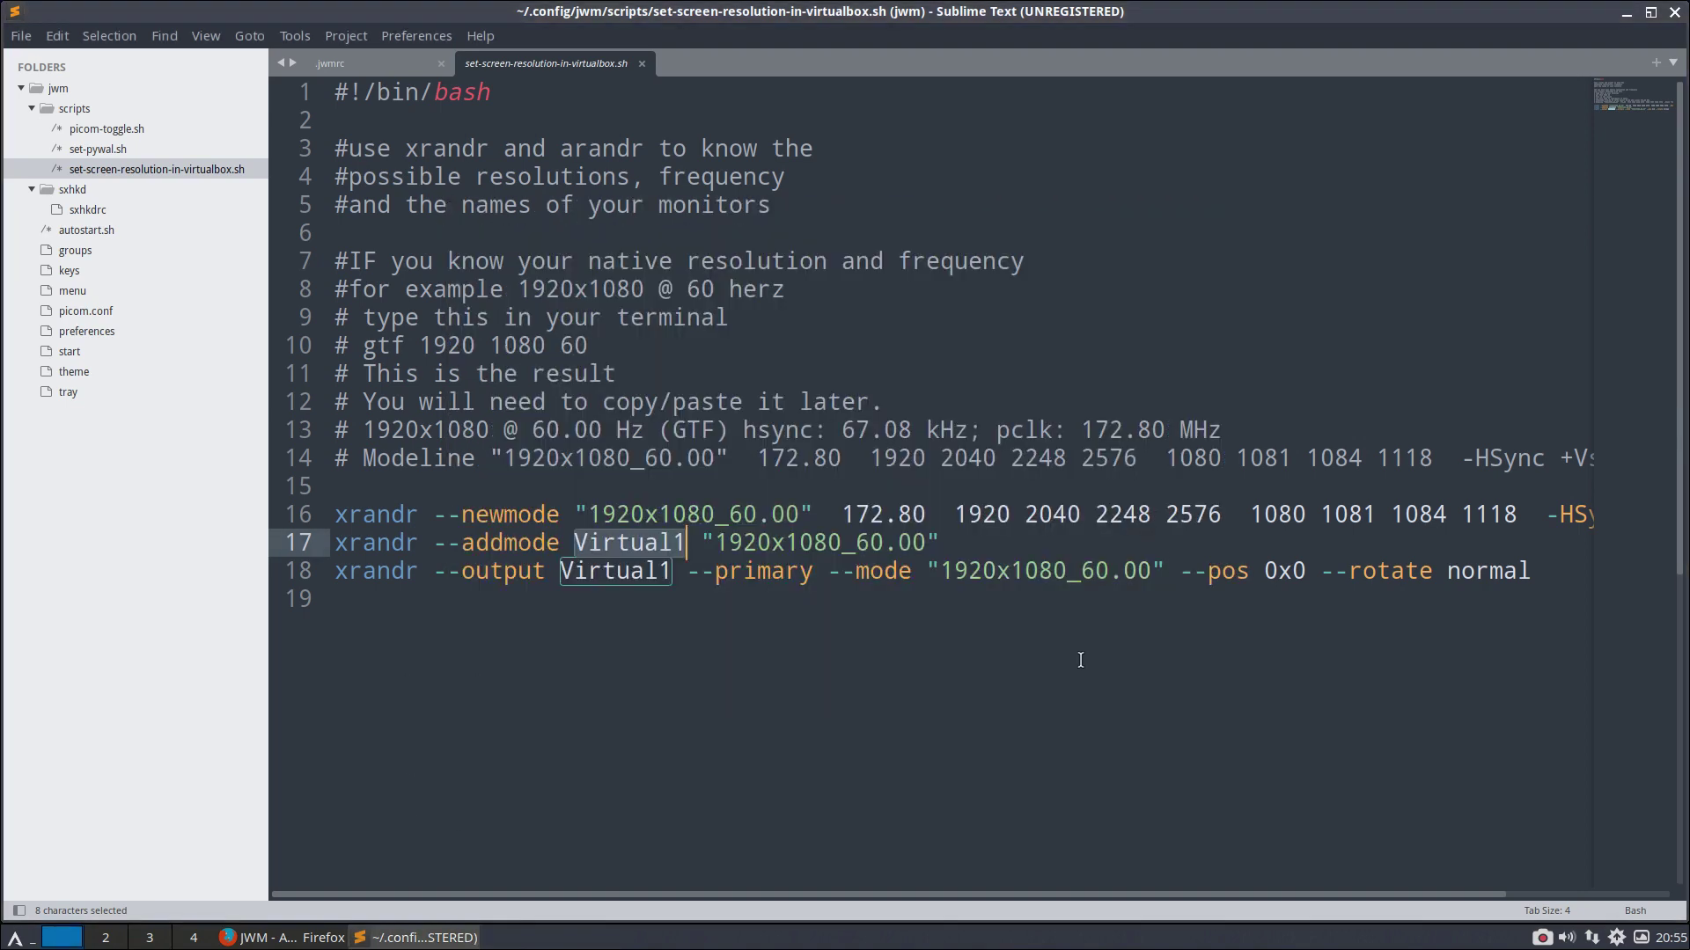
left_click(854, 691)
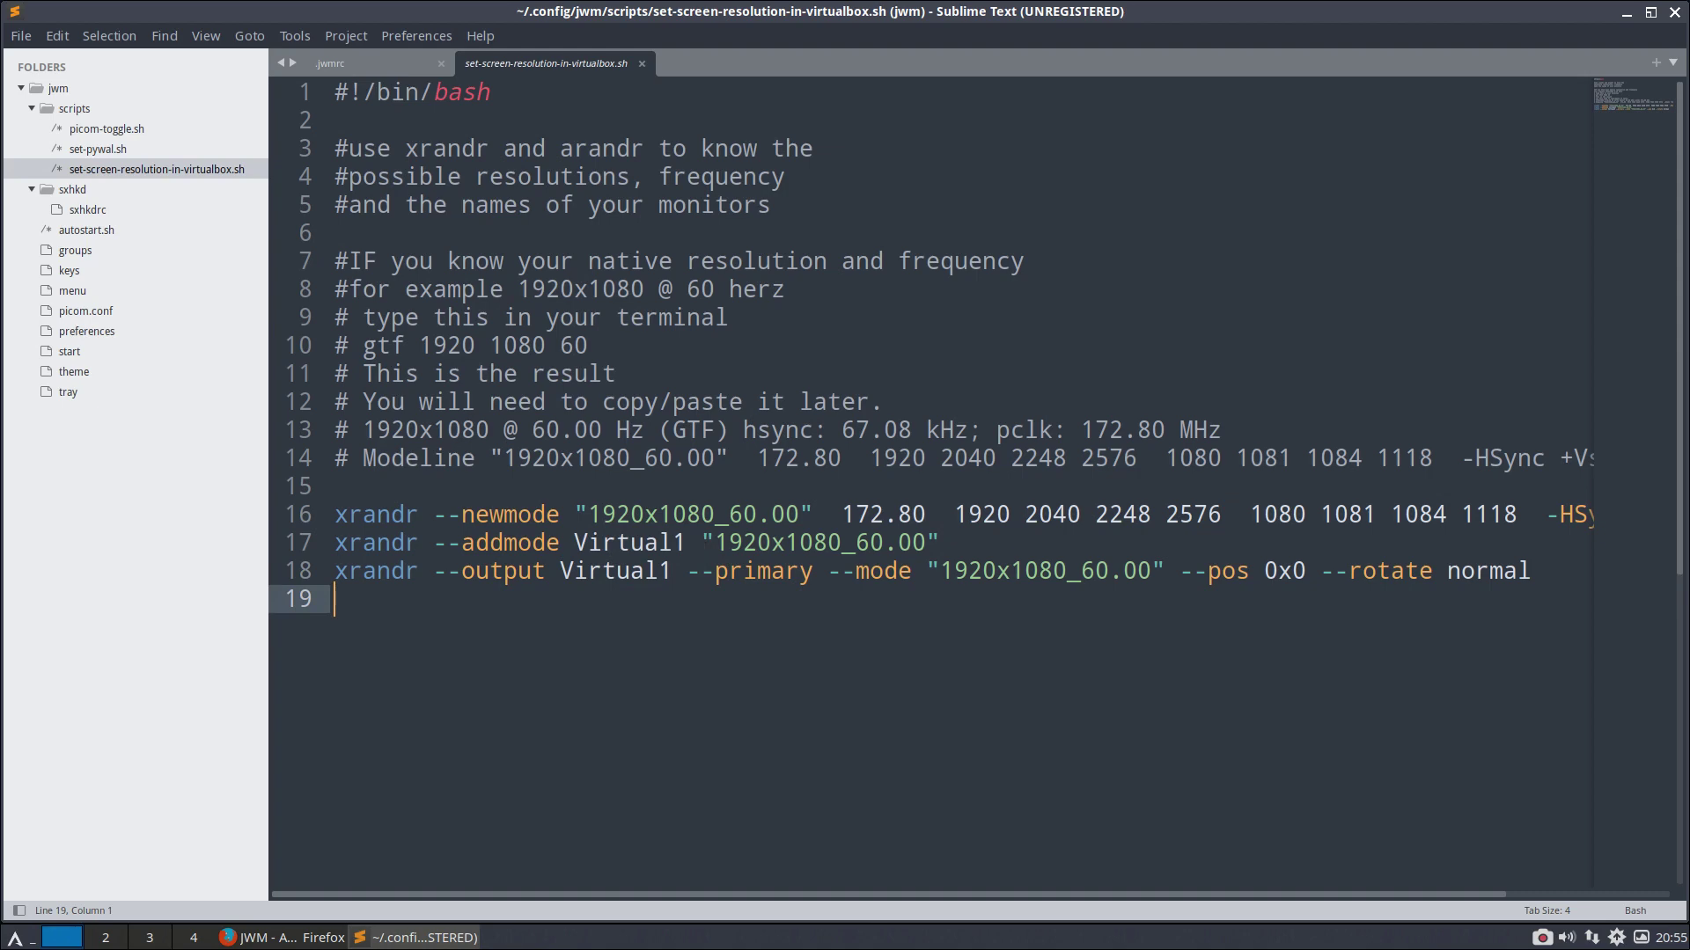
Step: Show Display settings with the BenQ 28" at 1920x1080, 60 Hz, then close the script and Sublime Text
key("ctrl+alt+m")
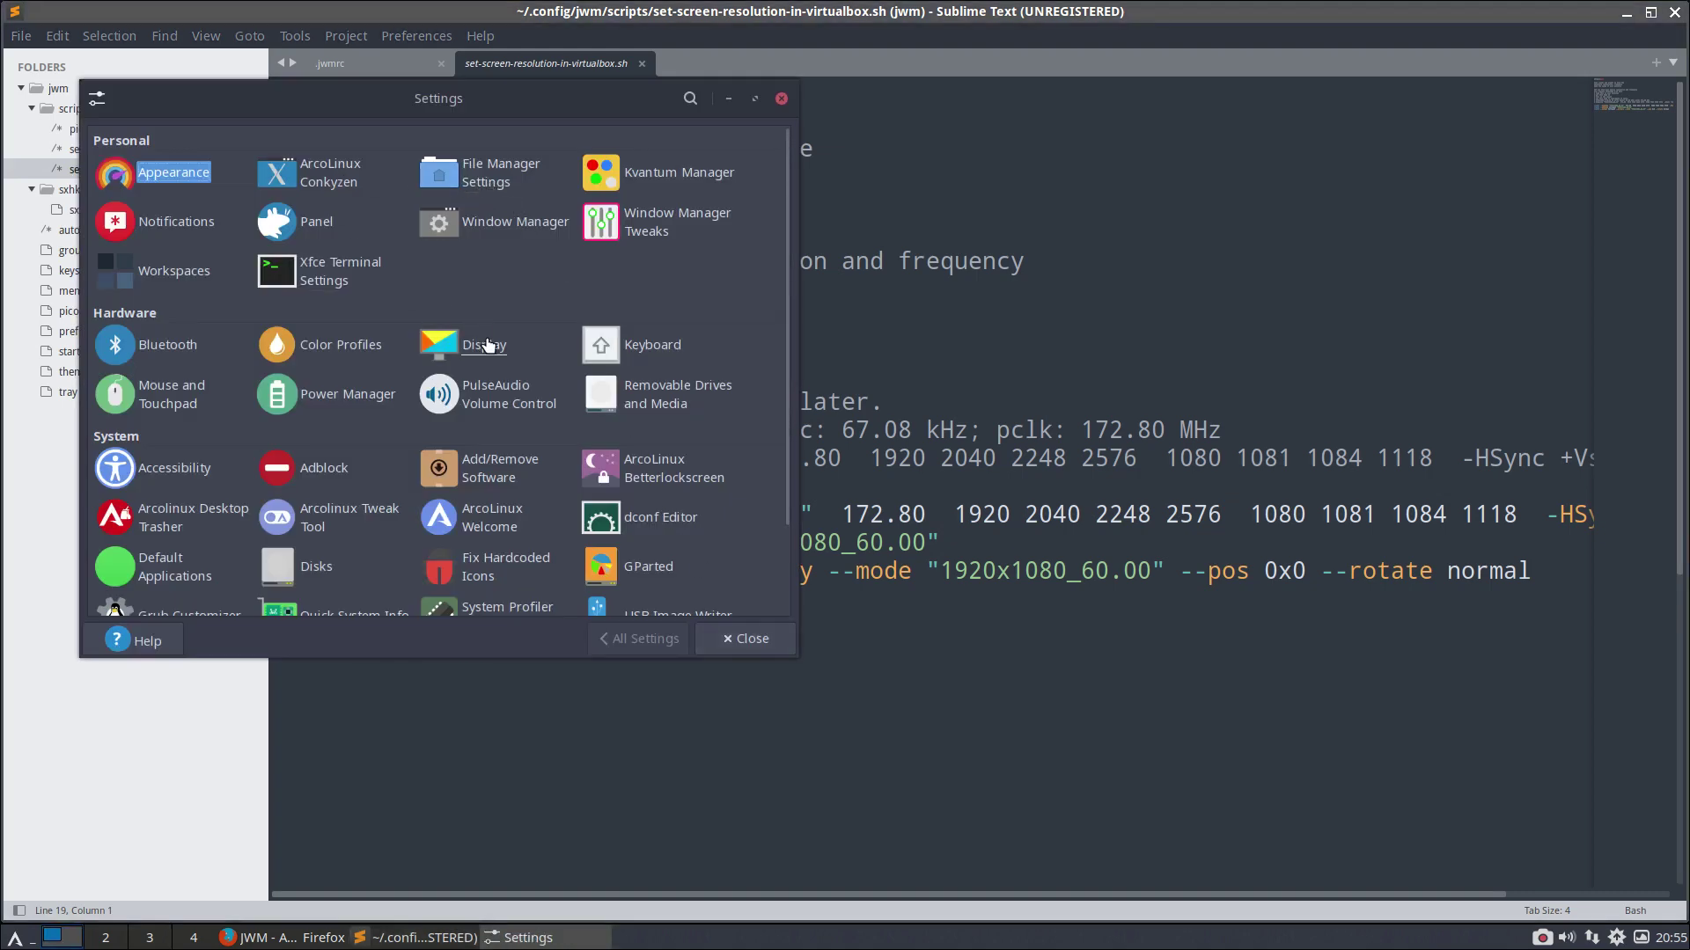
left_click(453, 345)
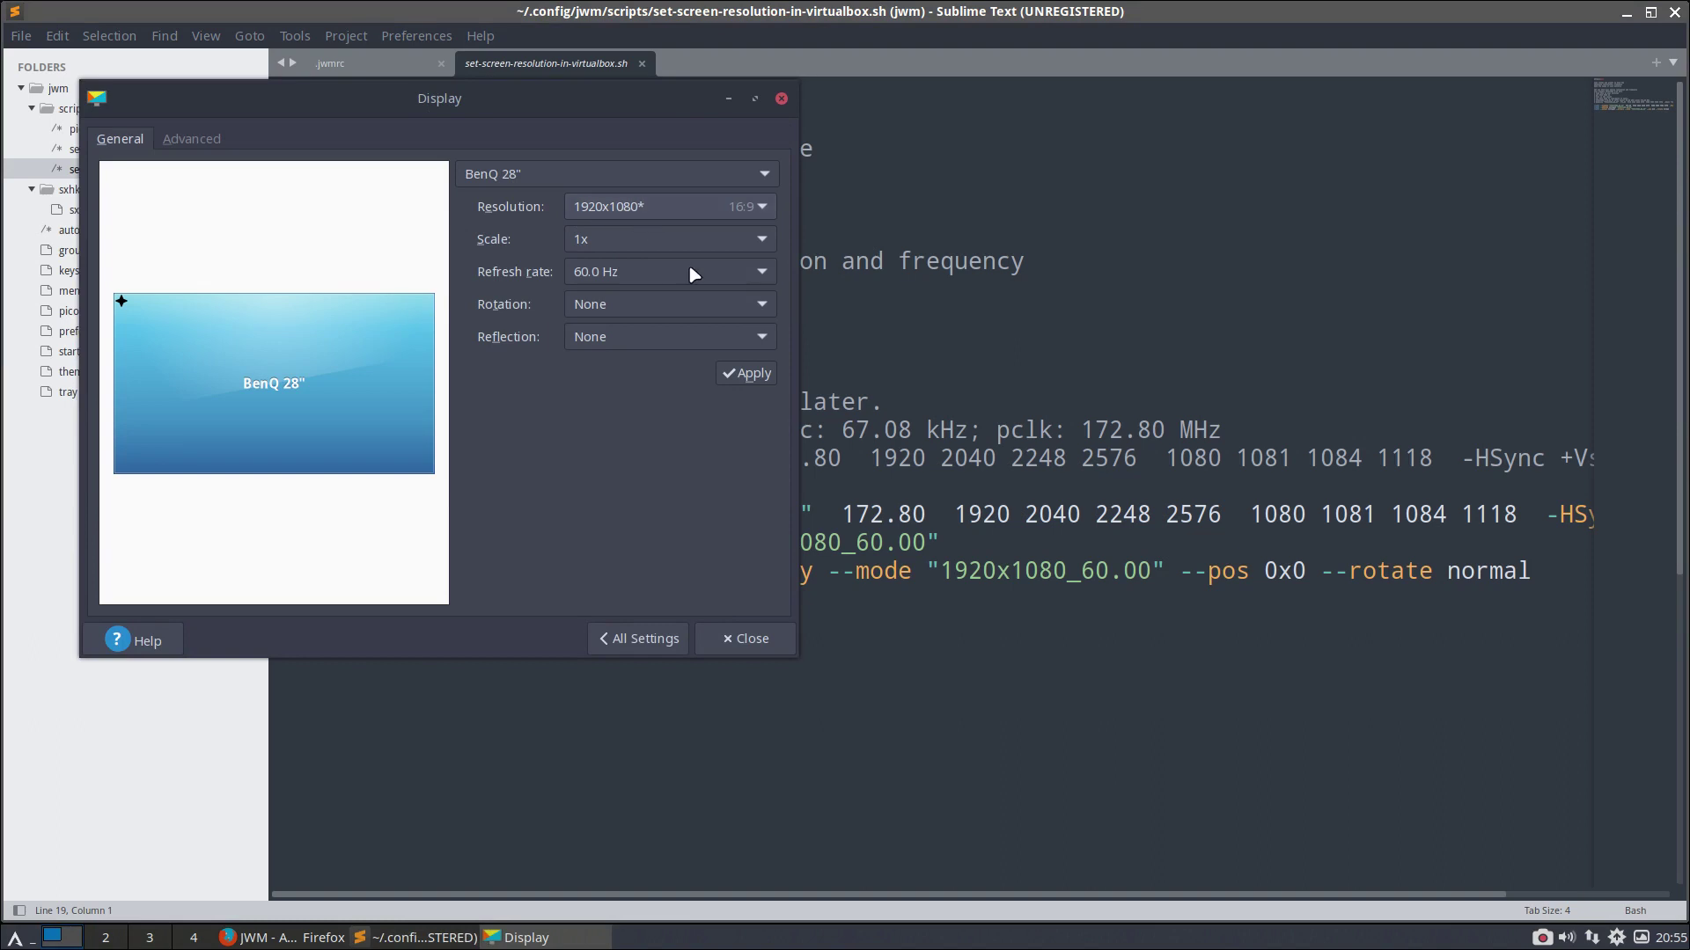
left_click(989, 548)
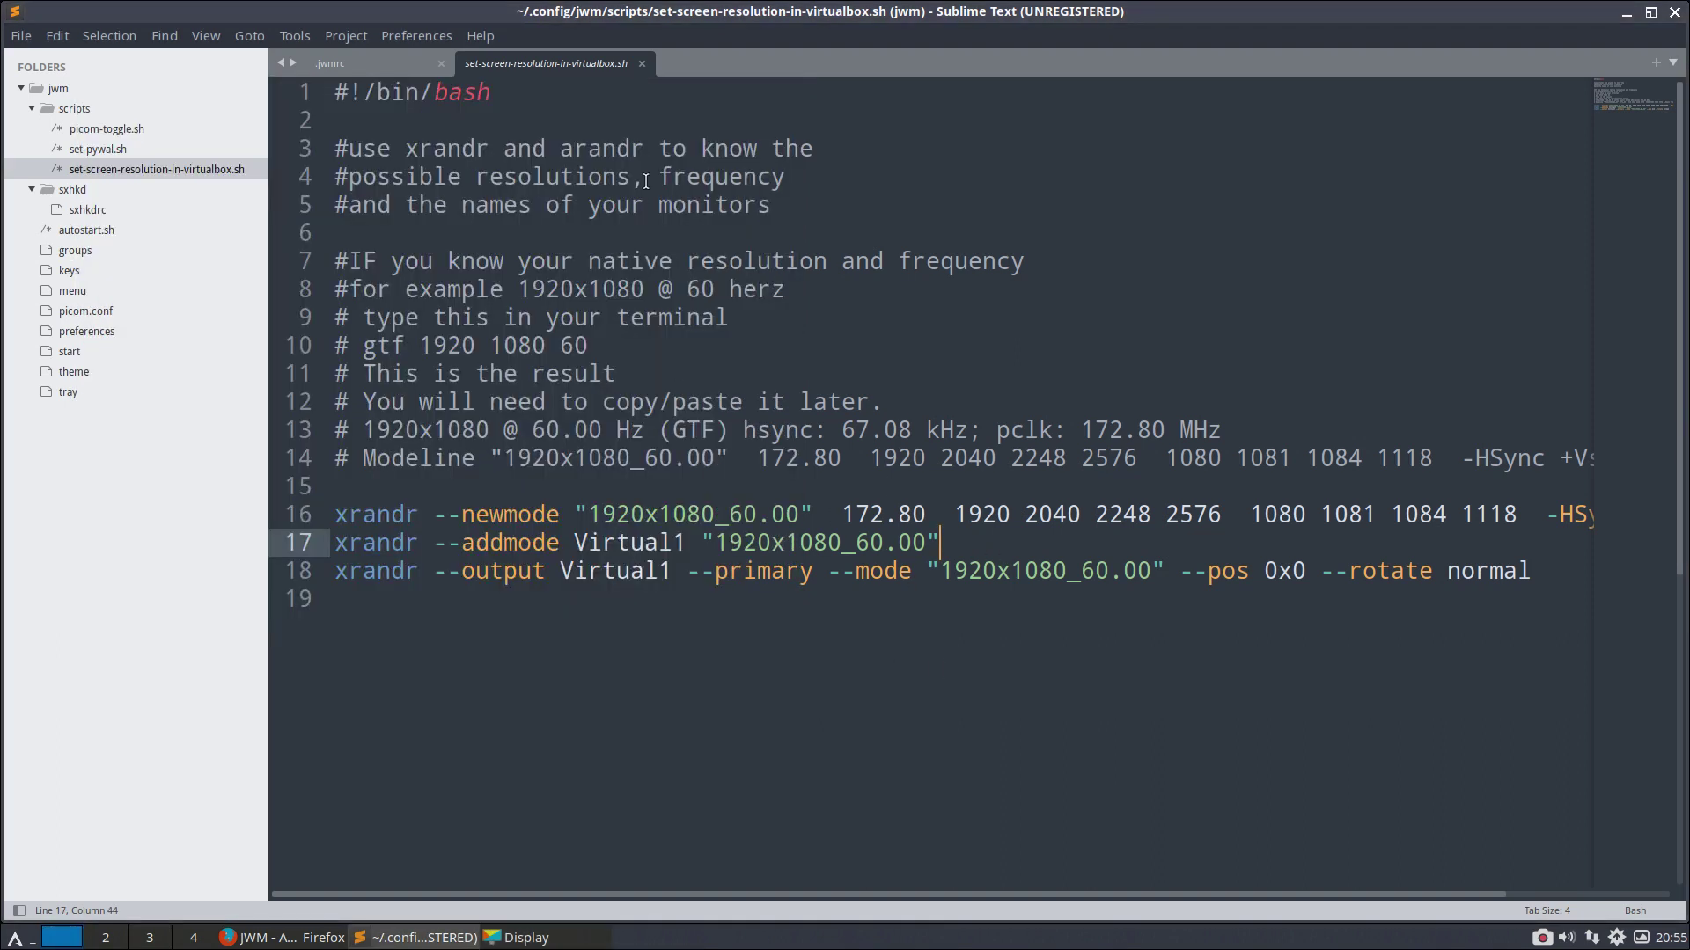
left_click(641, 63)
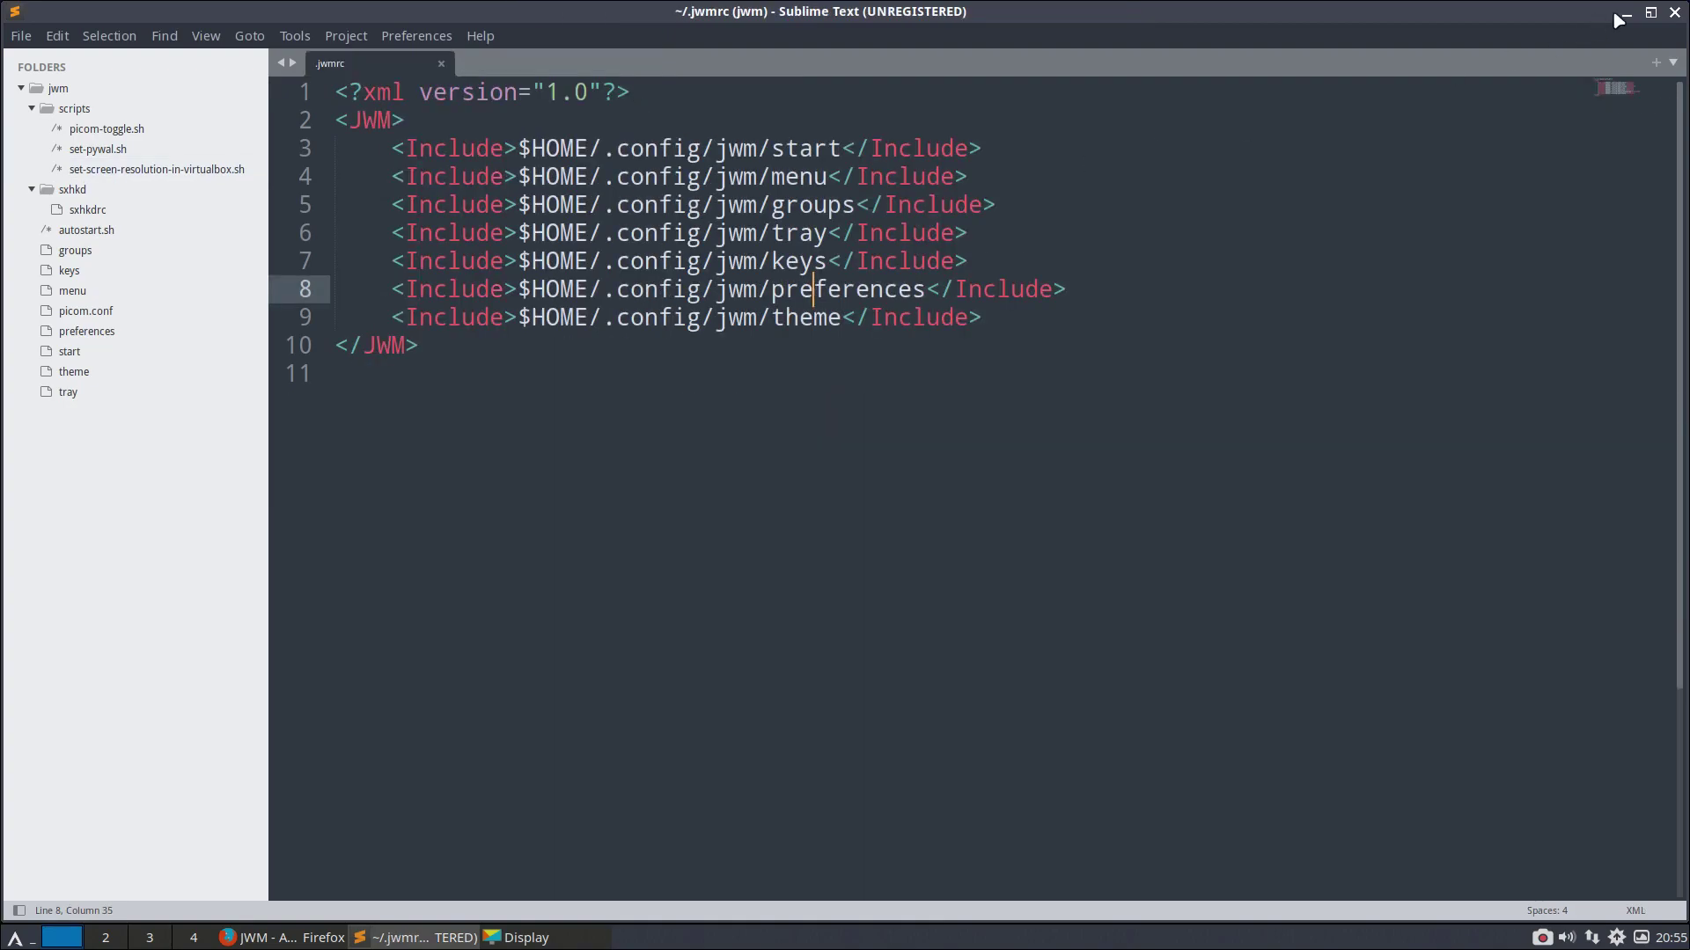
left_click(1674, 12)
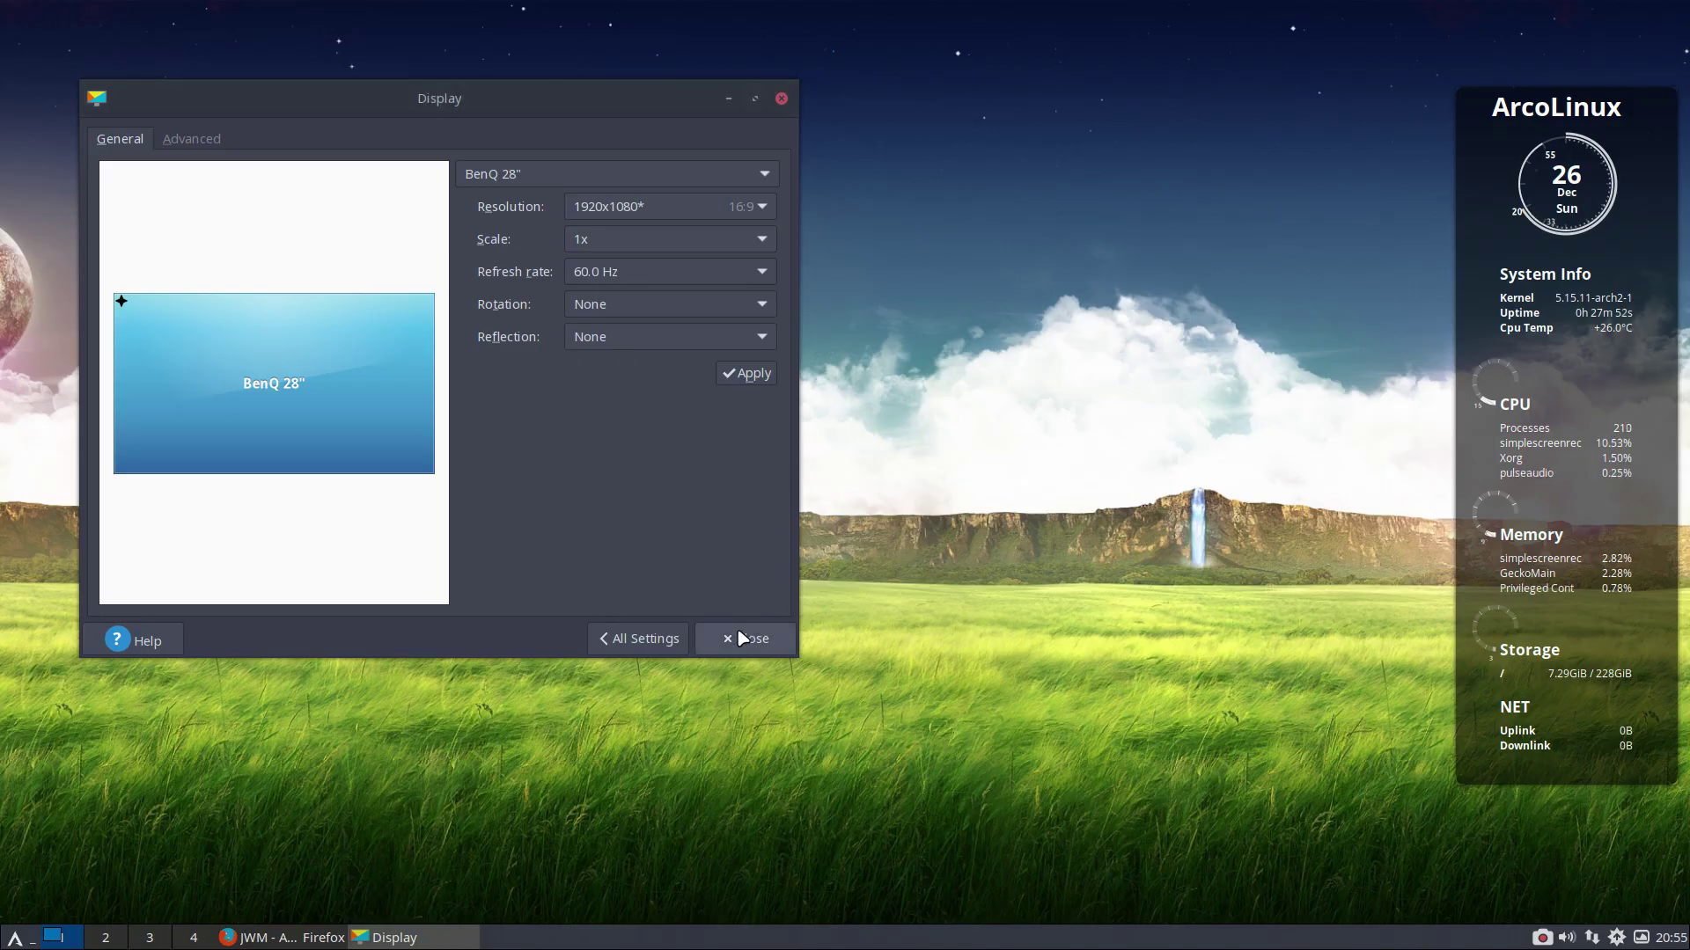
left_click(647, 638)
Step: Close Settings, open a urxvt terminal, drag it around, and highlight its GPU and Memory lines
left_click(782, 100)
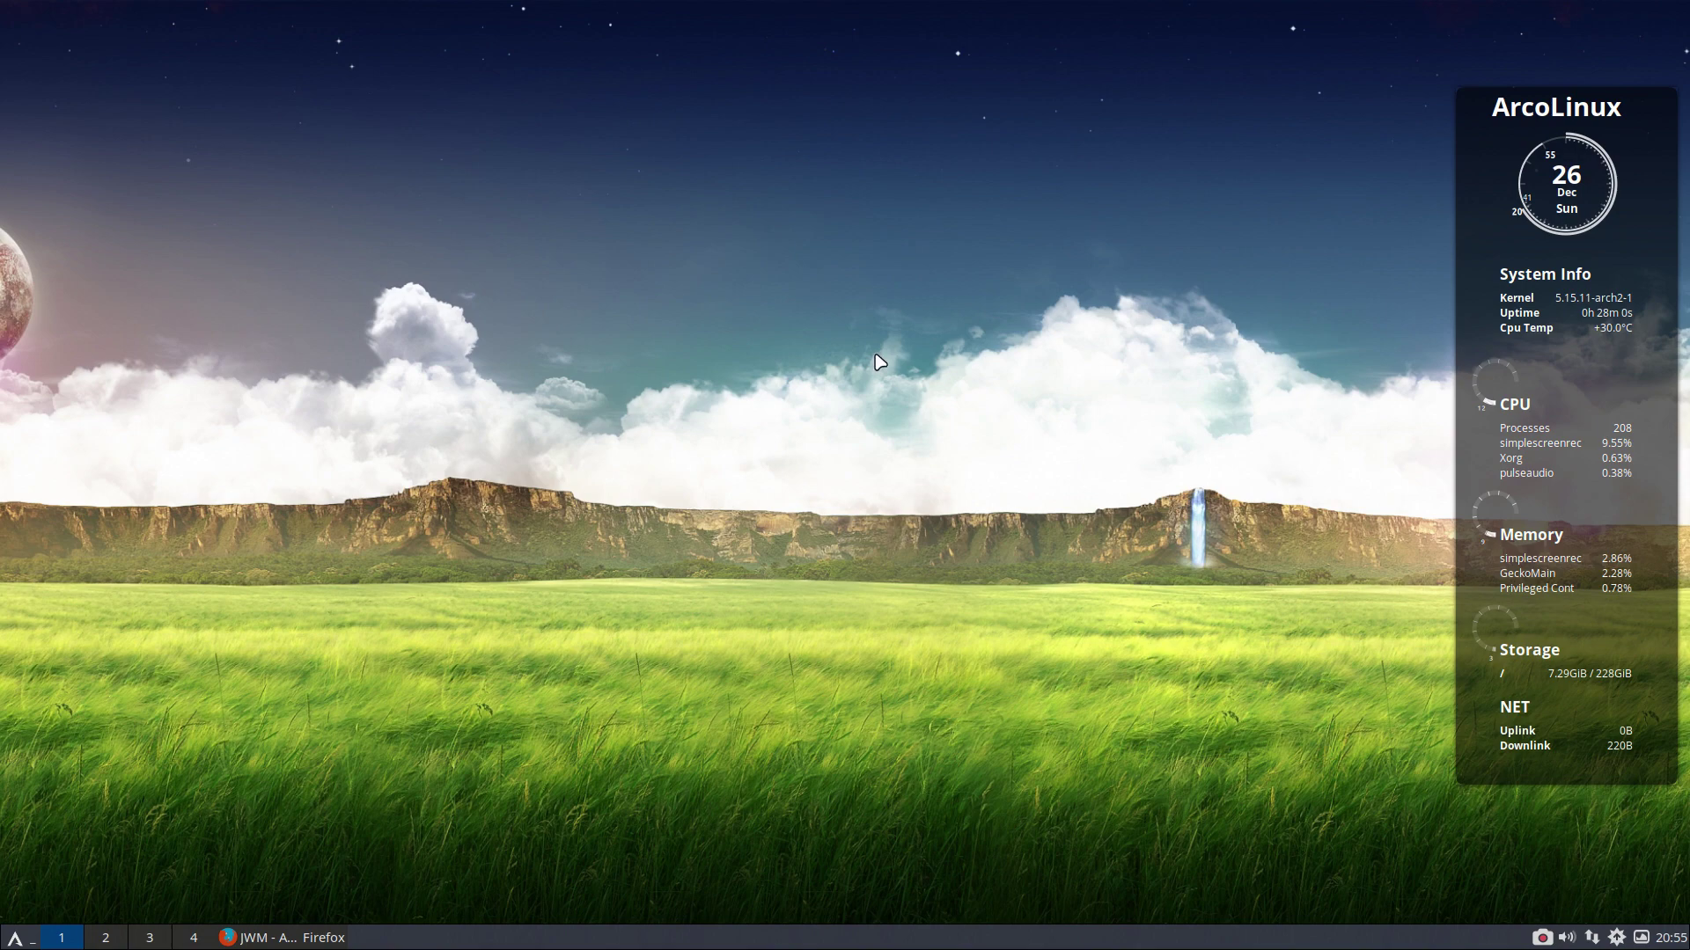
key("super+Return")
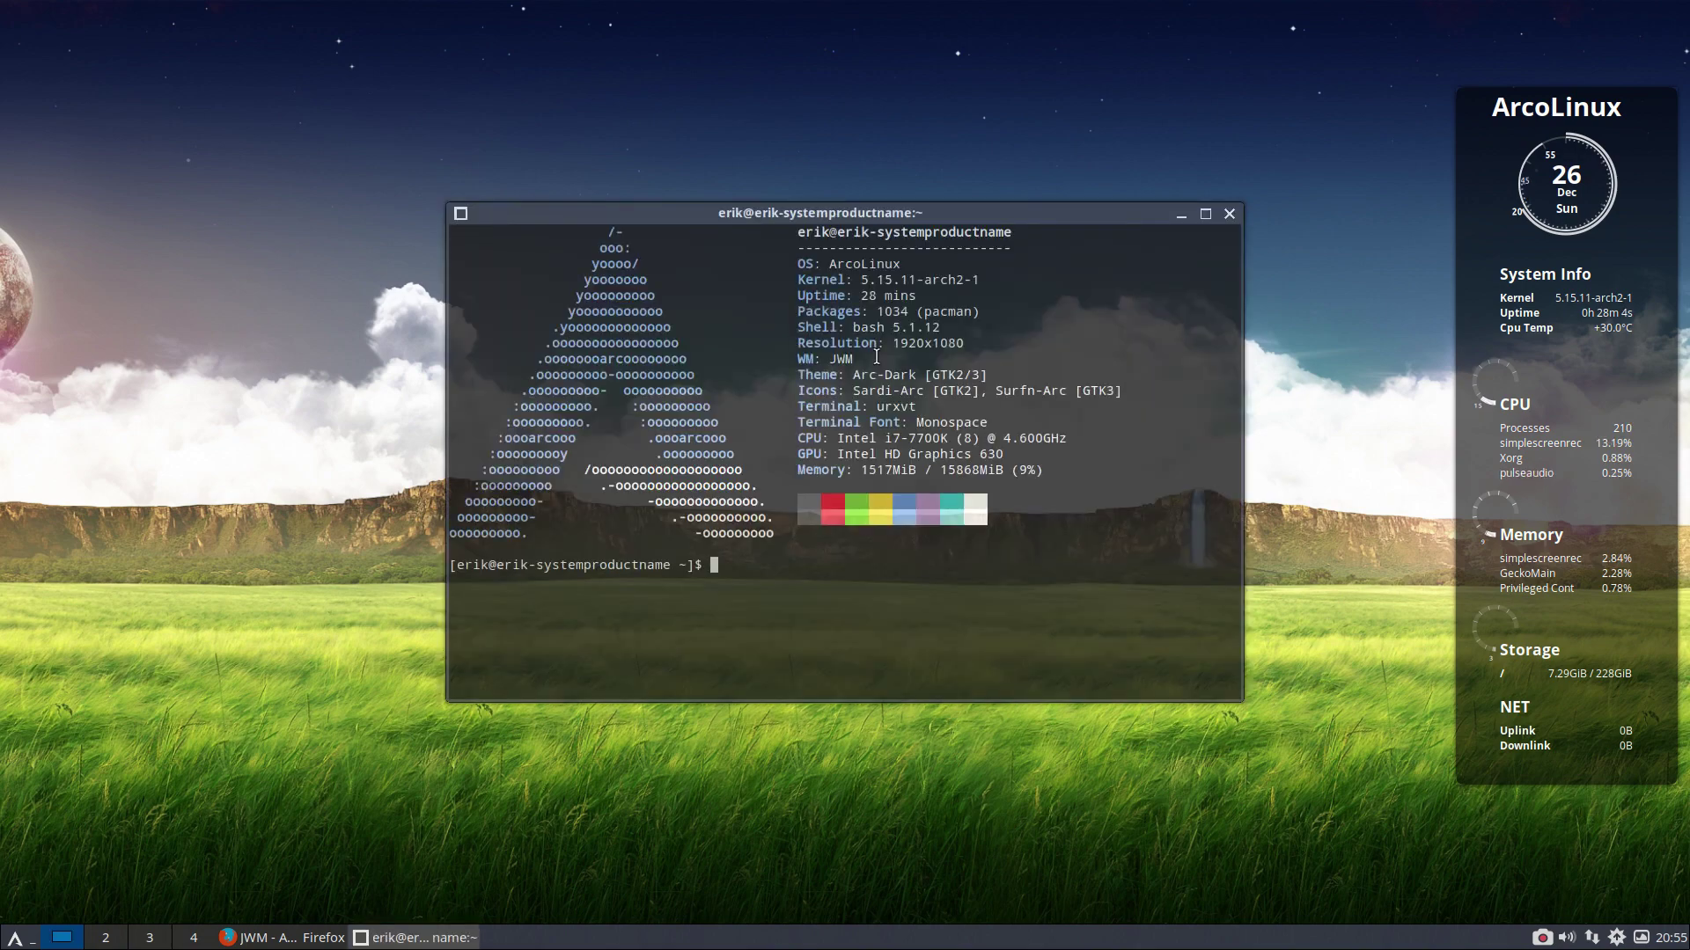
left_click_drag(834, 220, 802, 148)
triple_click(868, 377)
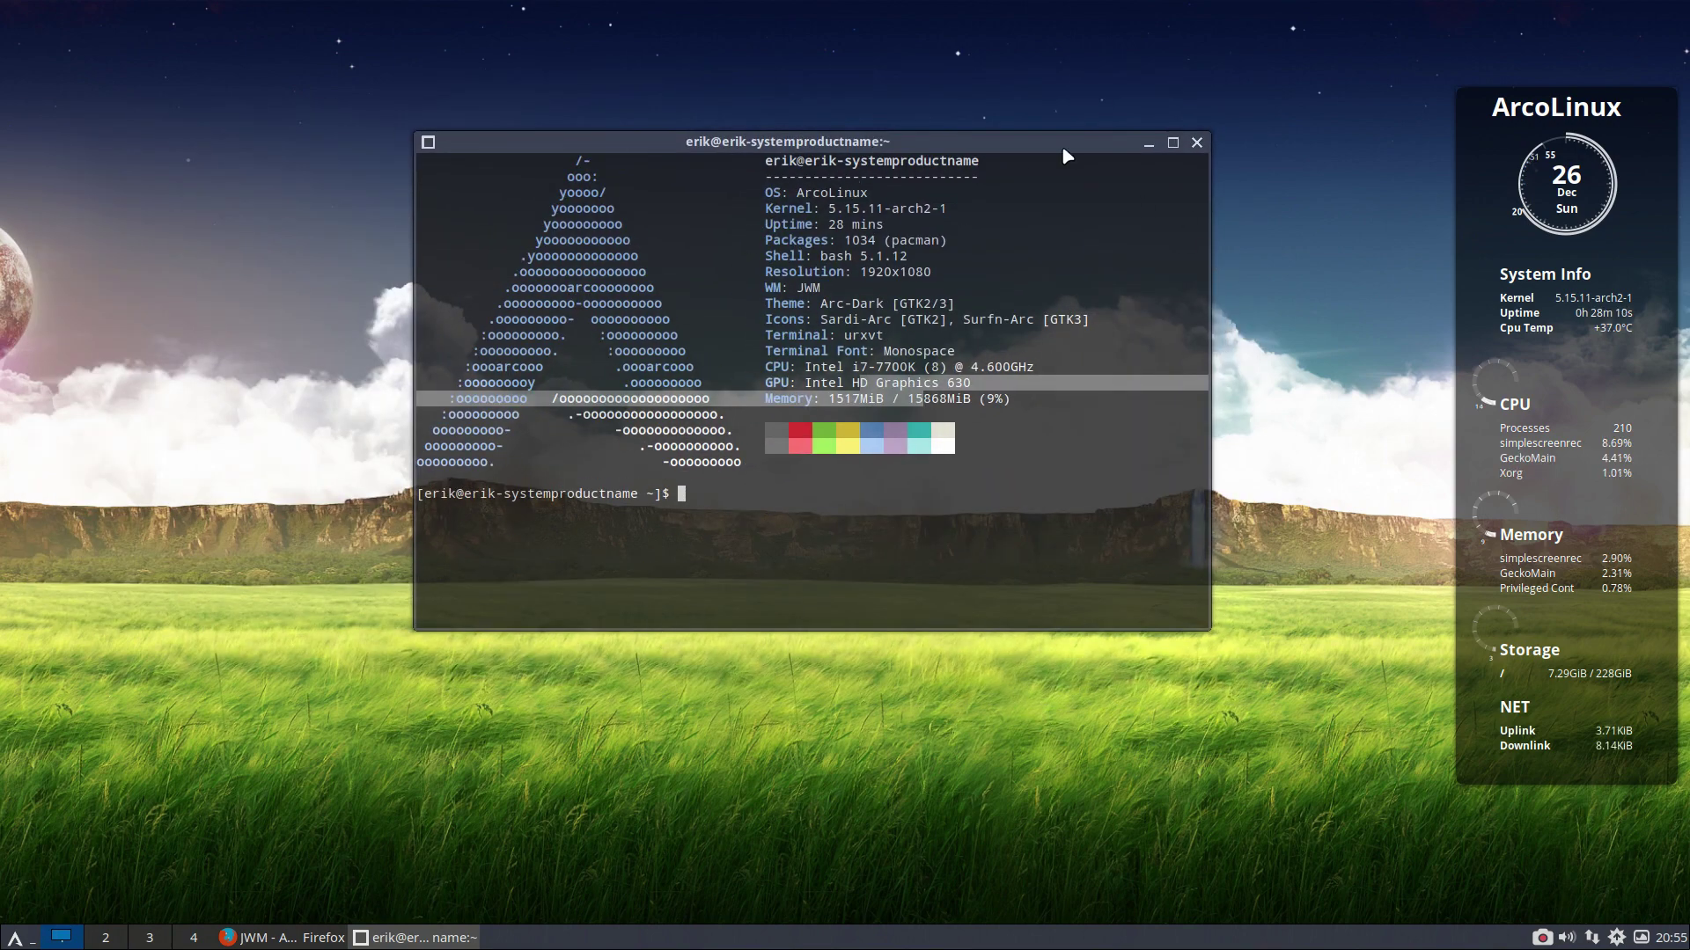
left_click_drag(1062, 146, 1240, 346)
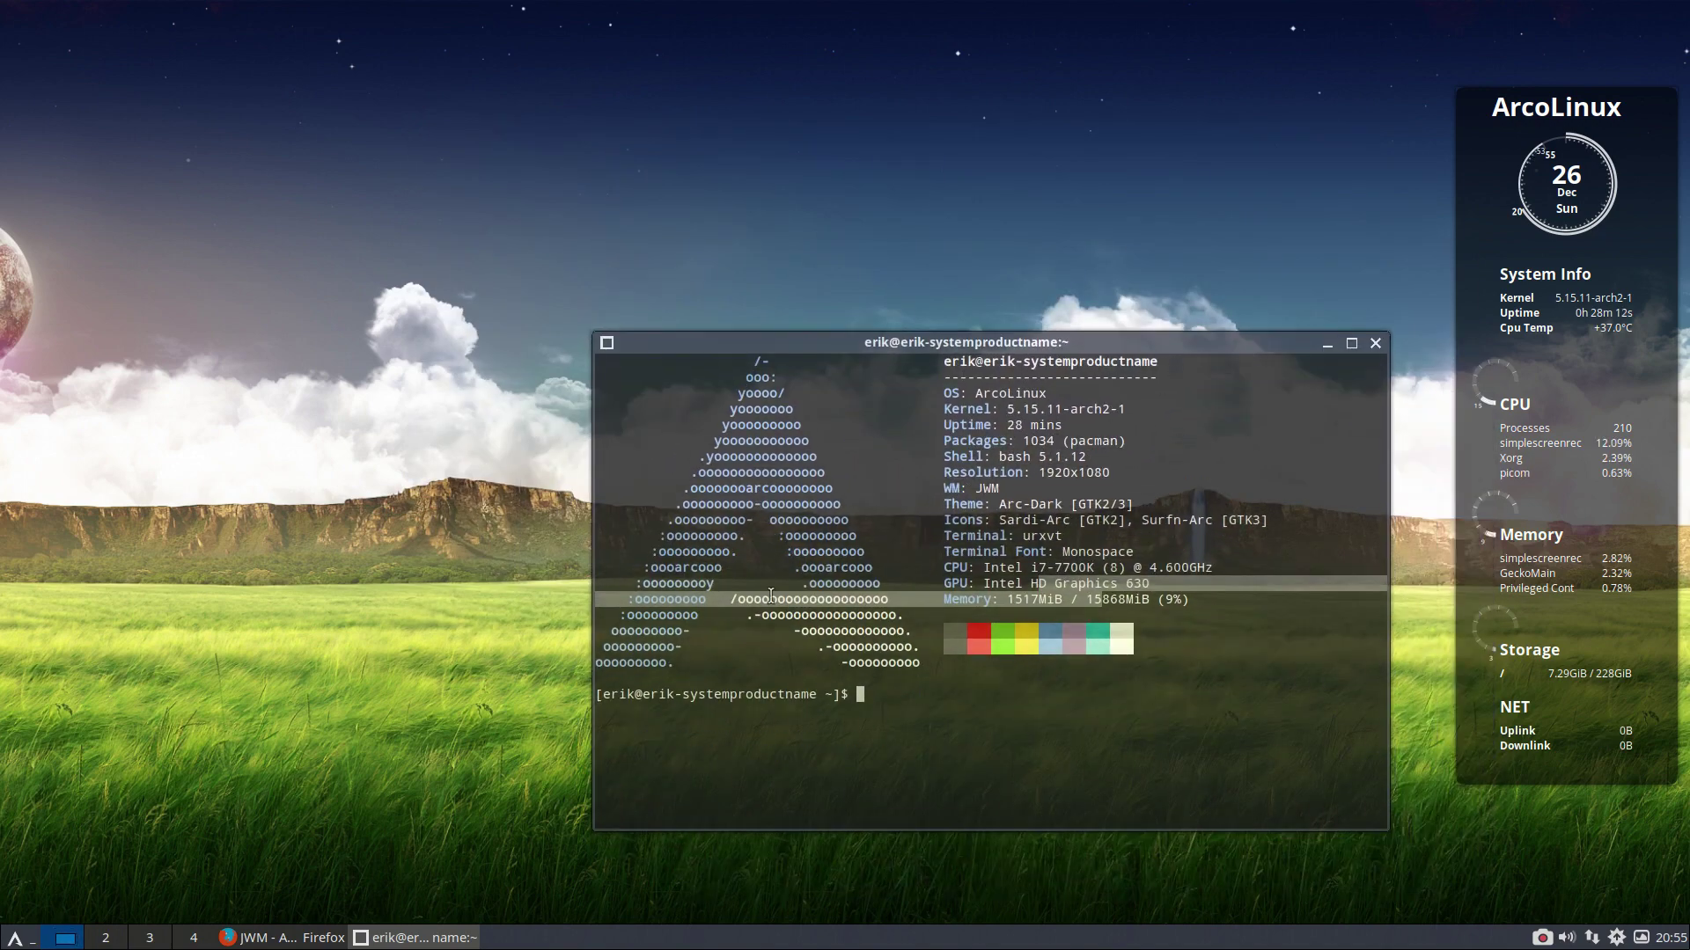
Step: Launch Termite from the root menu's System submenu, move it, then close Termite and urxvt
left_click(15, 937)
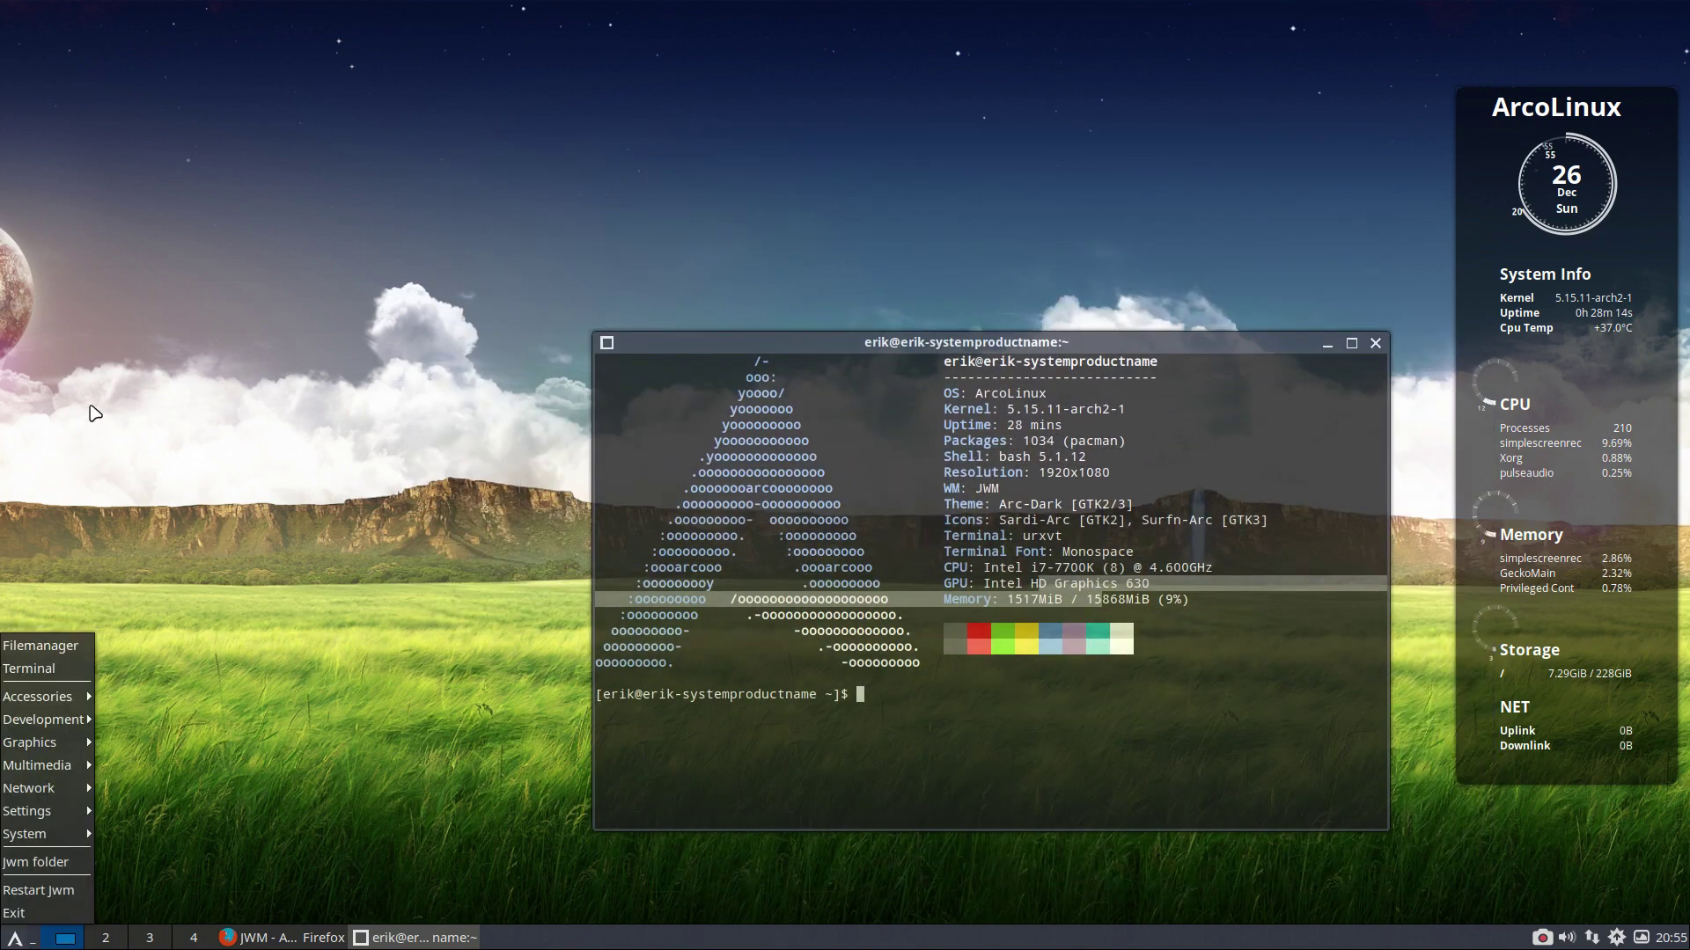
left_click(94, 325)
left_click(95, 324)
mouse_move(170, 492)
mouse_move(166, 527)
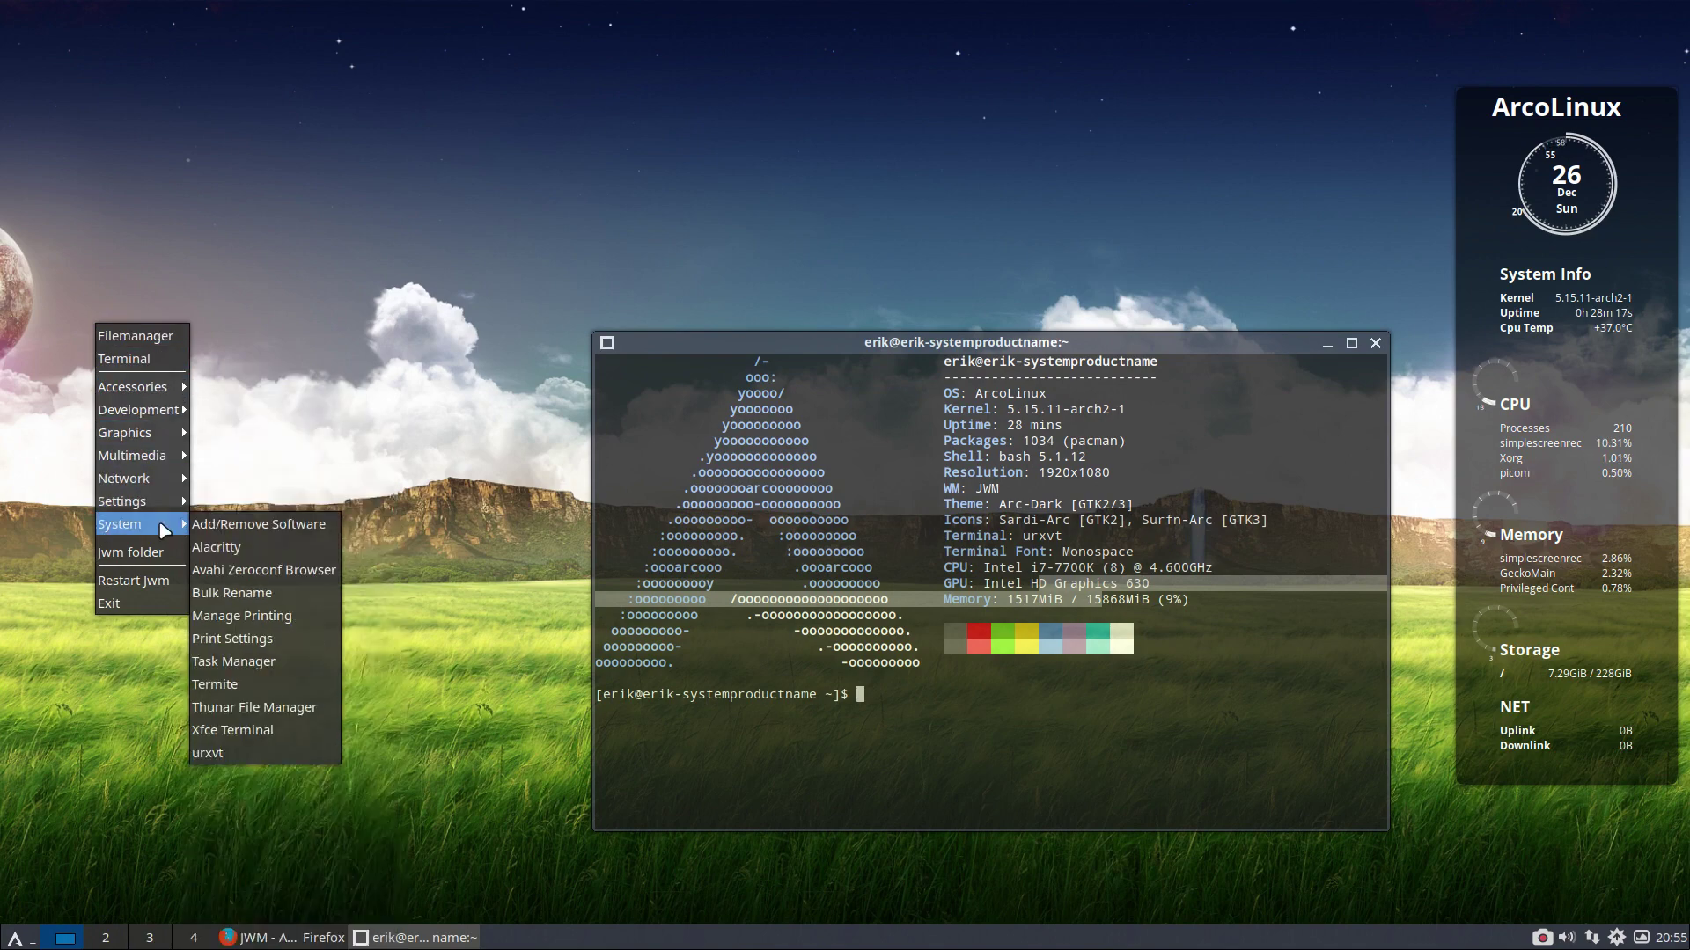
left_click(287, 685)
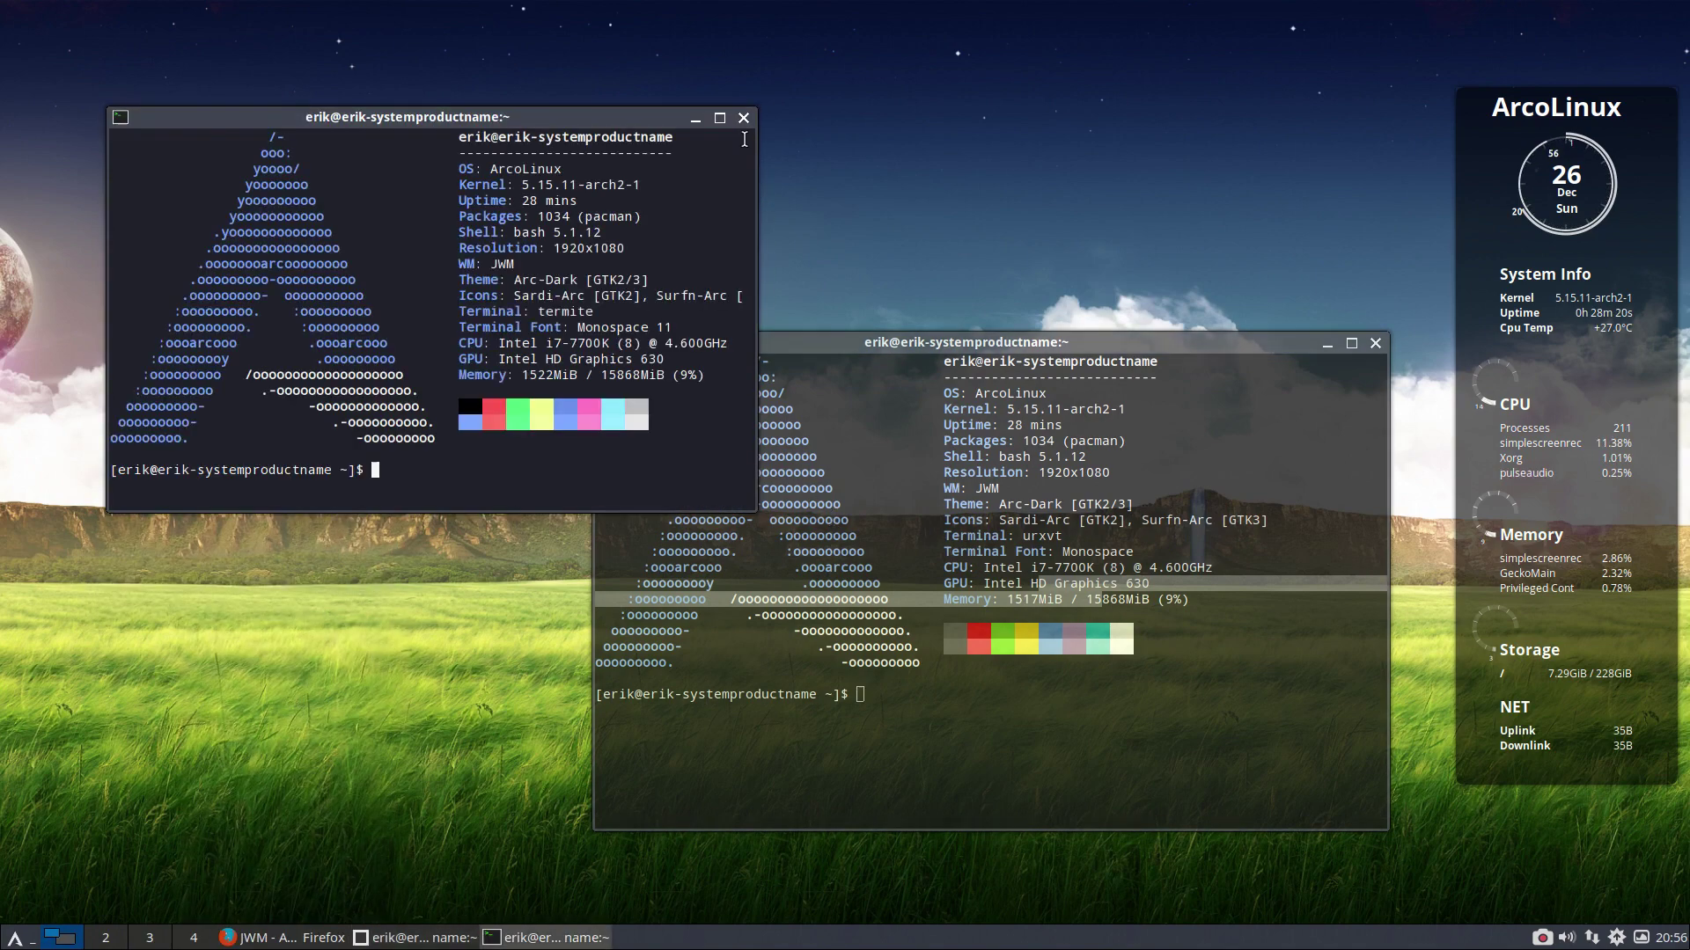
left_click_drag(743, 134, 799, 245)
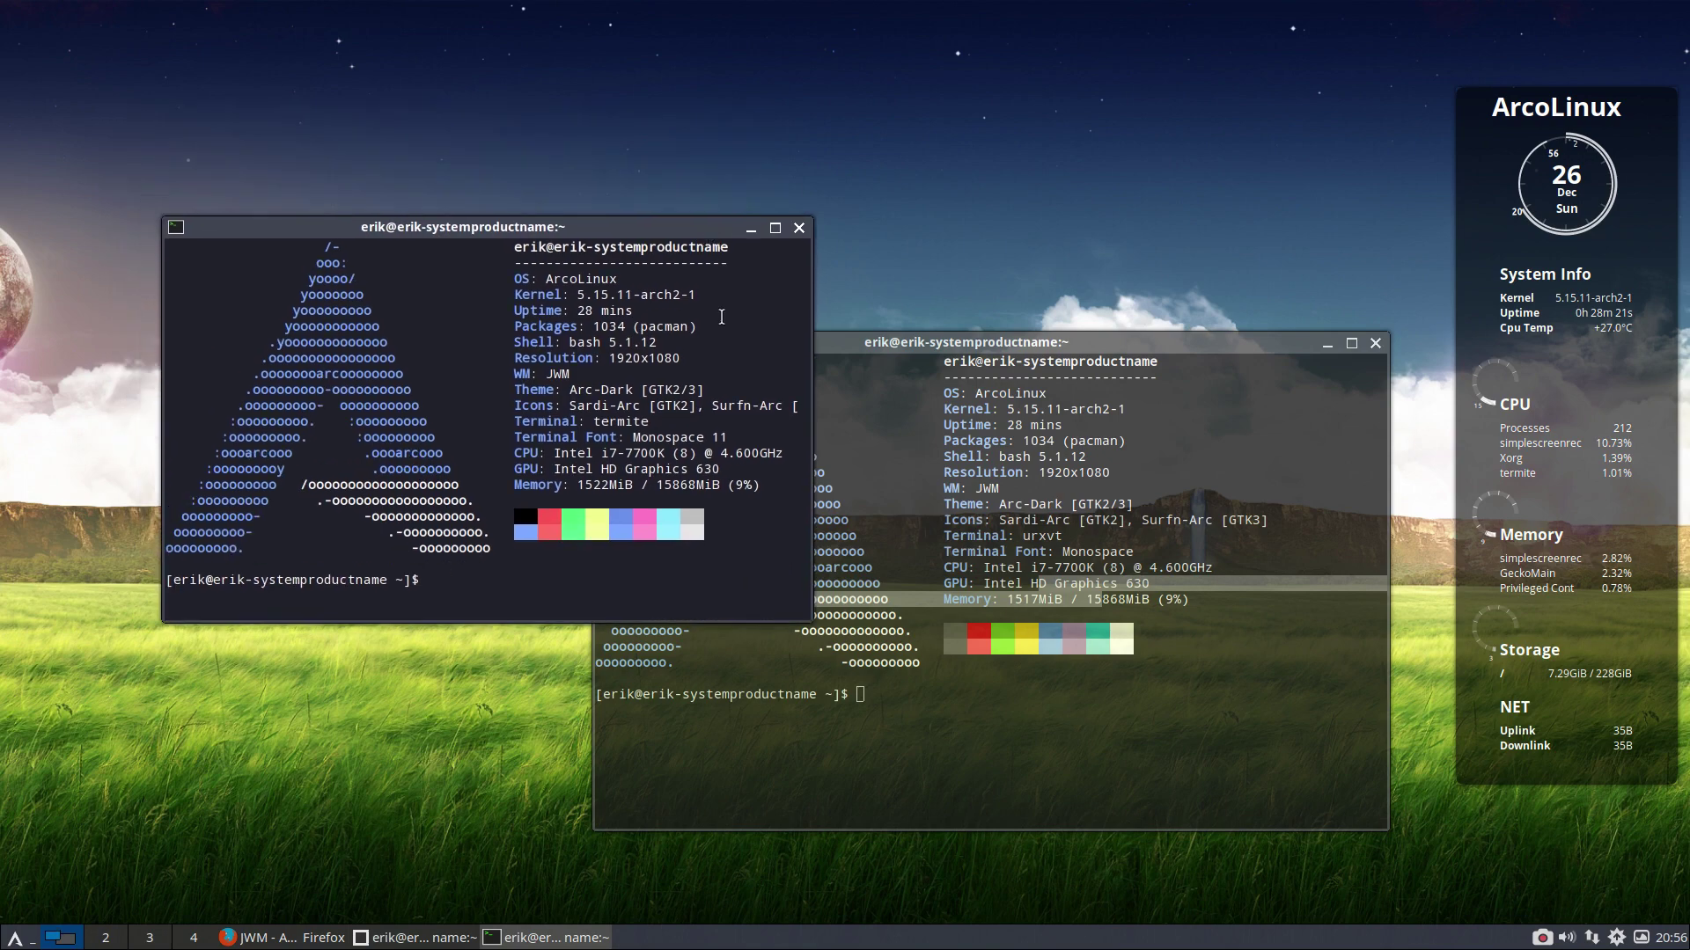
left_click(800, 229)
left_click(1376, 343)
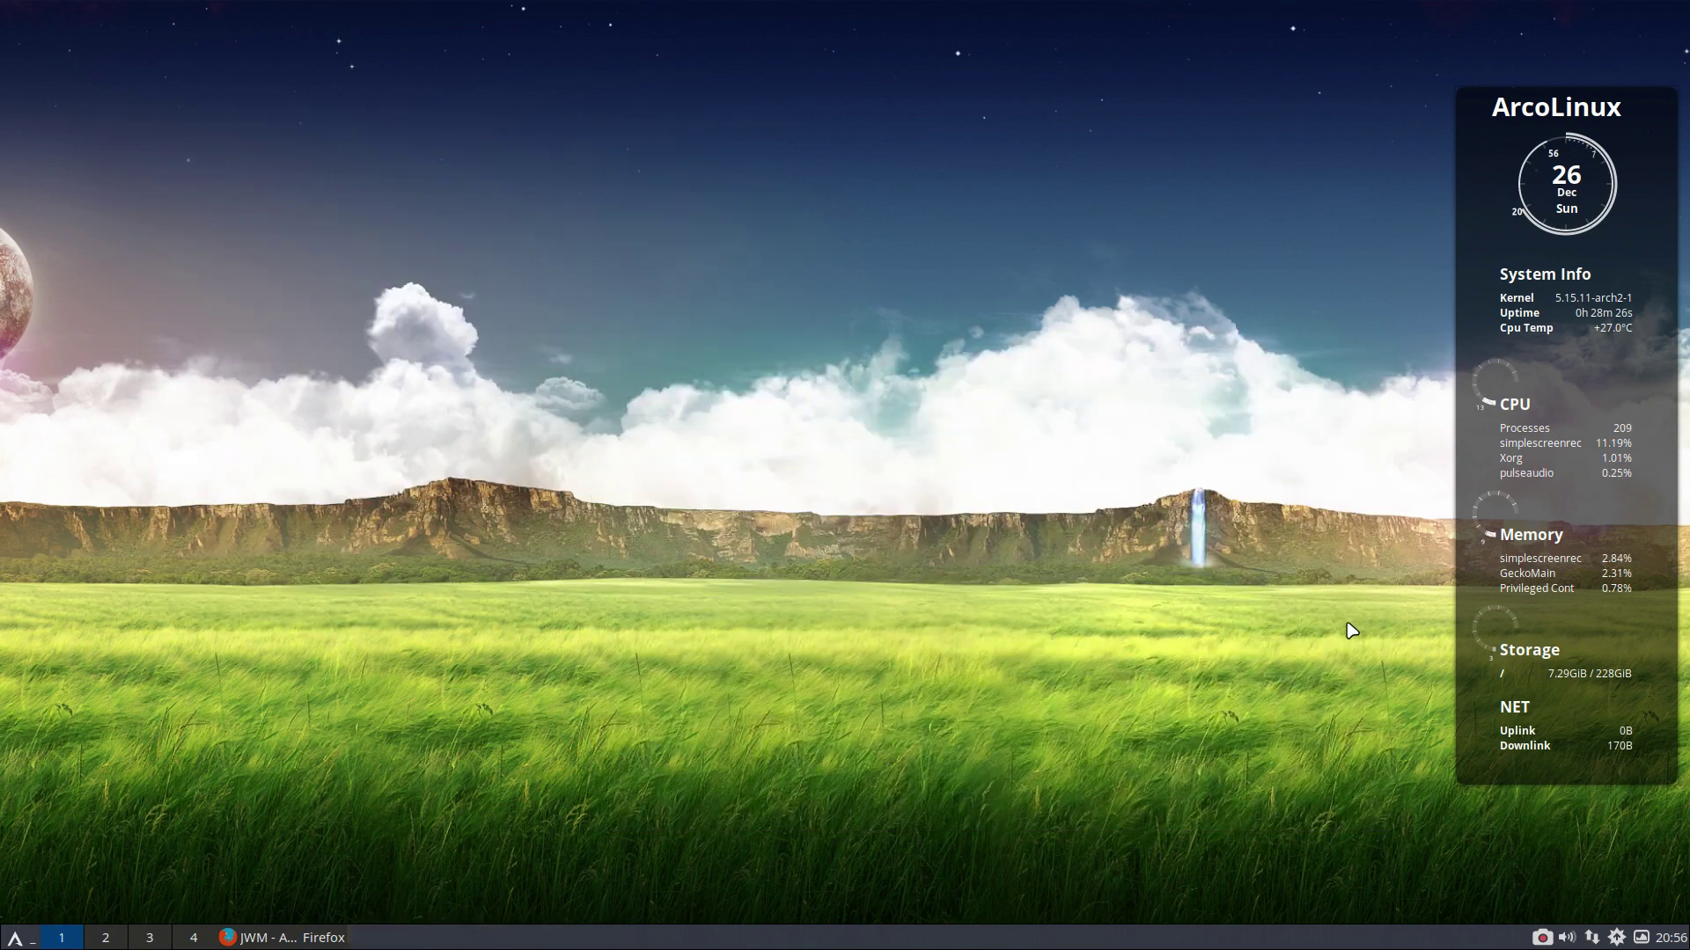